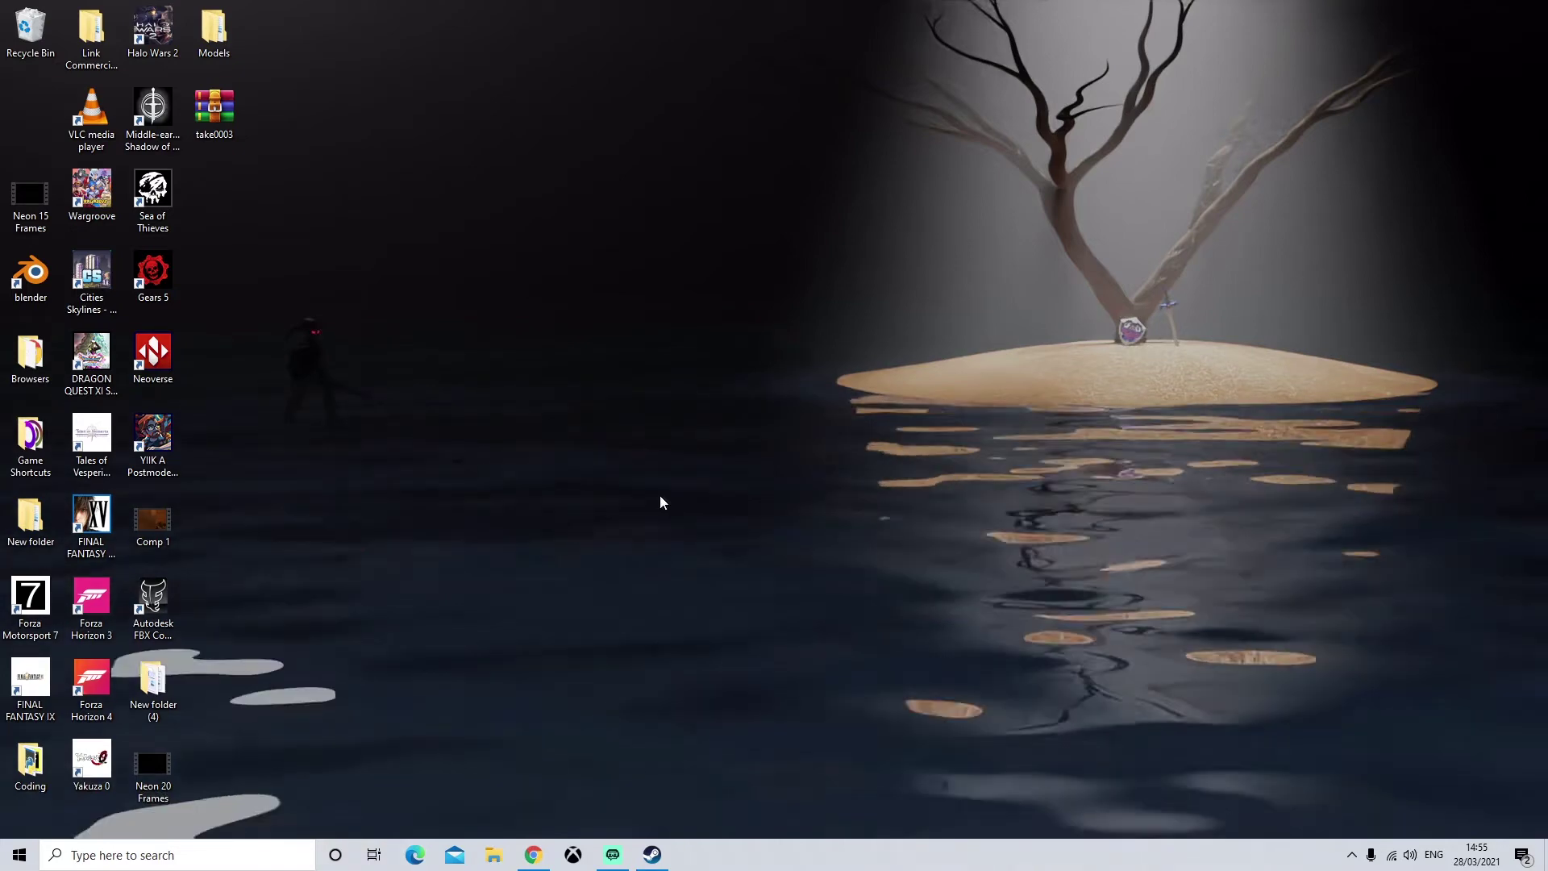
# - Create a new Documents folder named 'Youtube Map folder Decompiled', then go to This PC
pyautogui.click(494, 856)
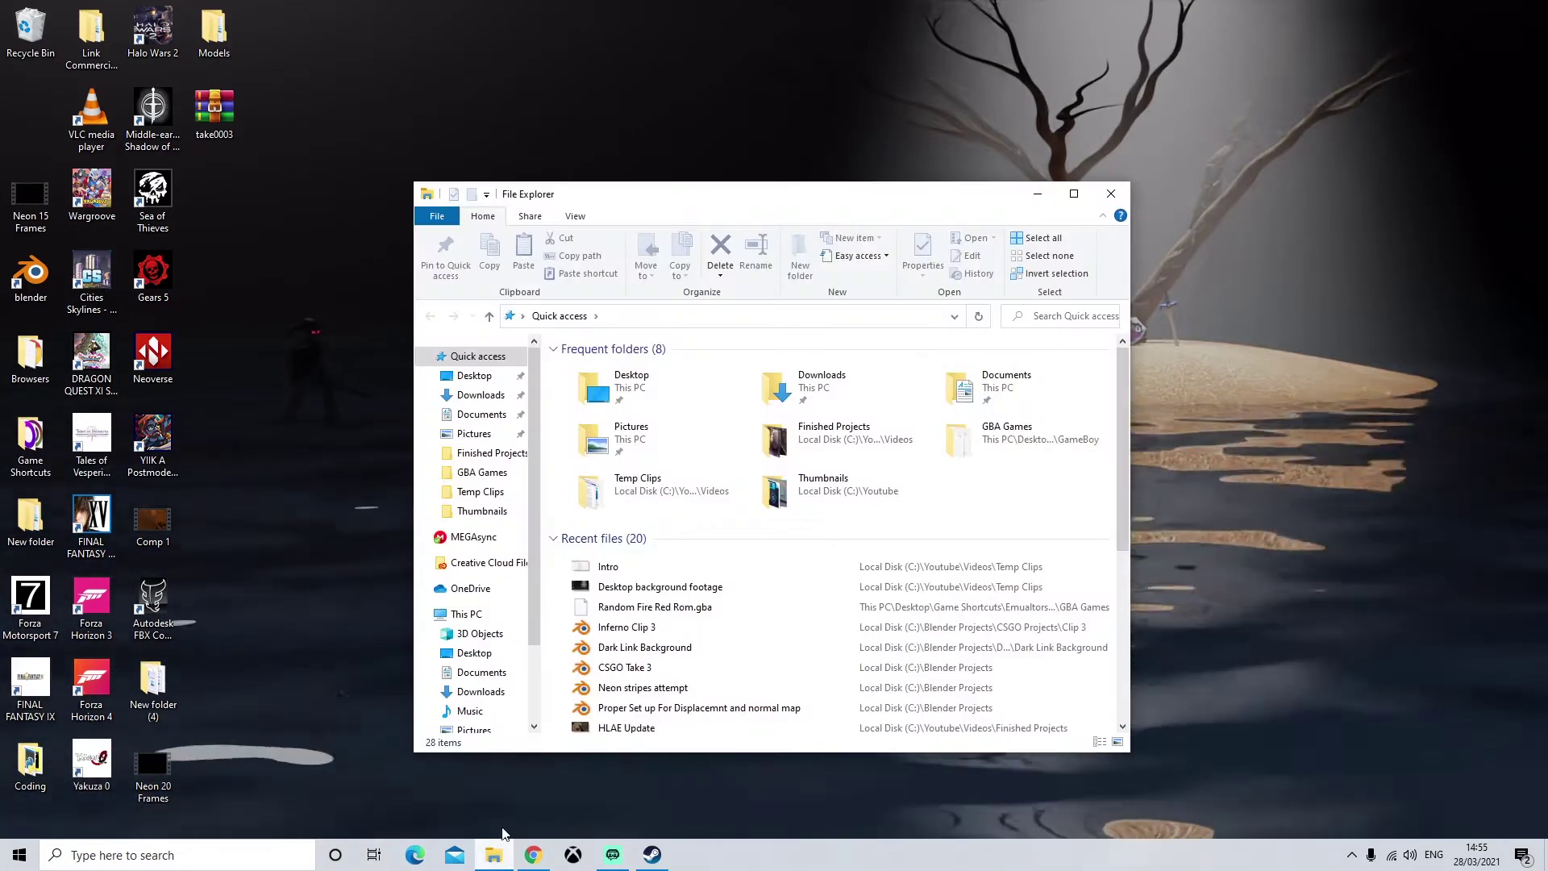
pyautogui.click(477, 414)
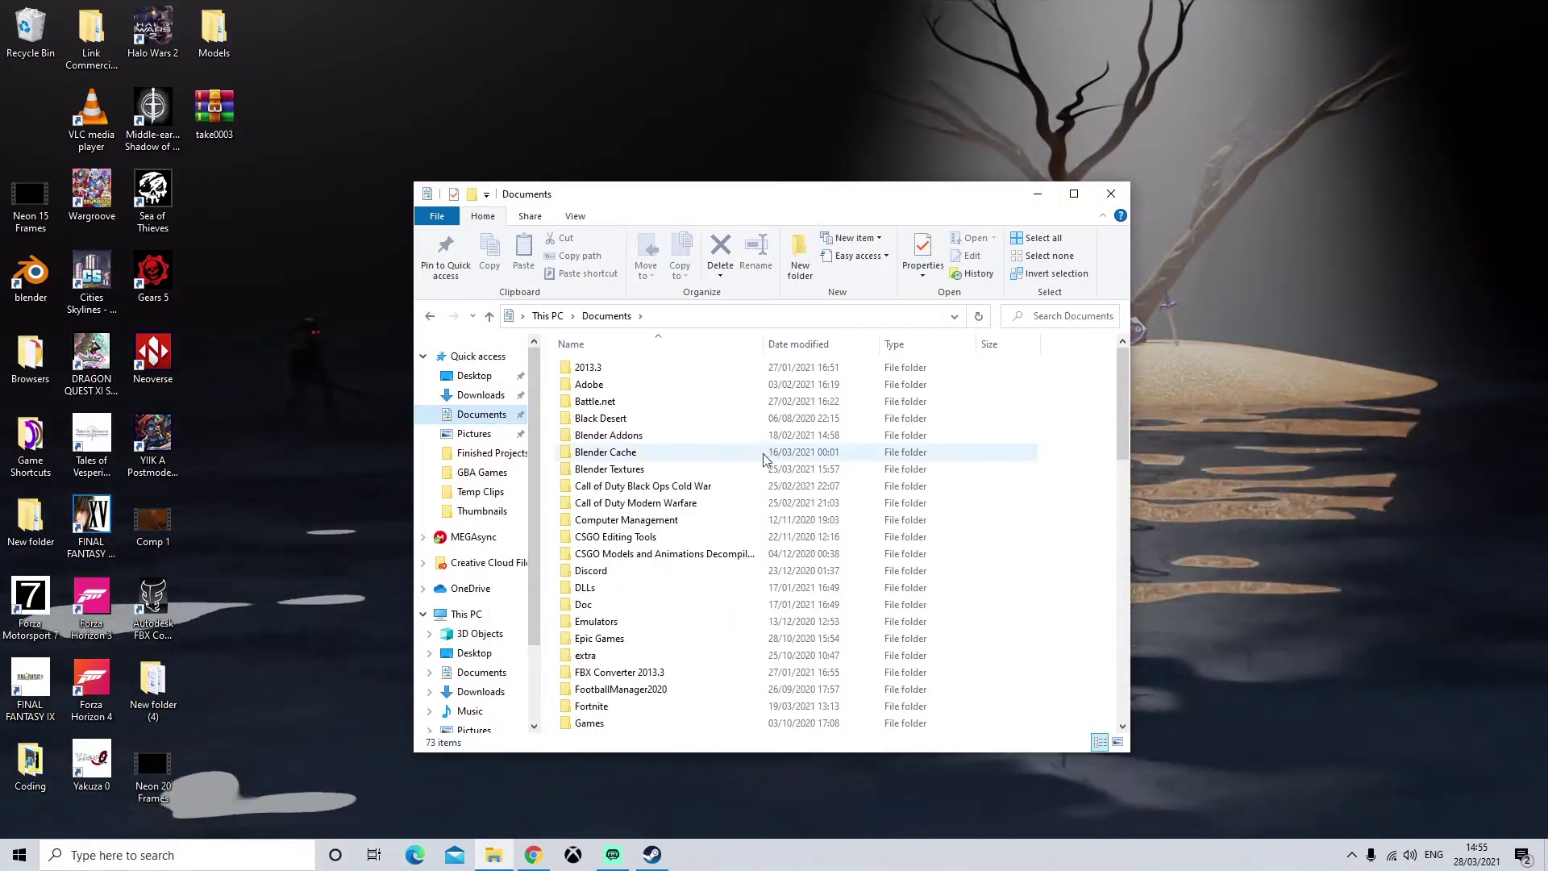
pyautogui.click(801, 255)
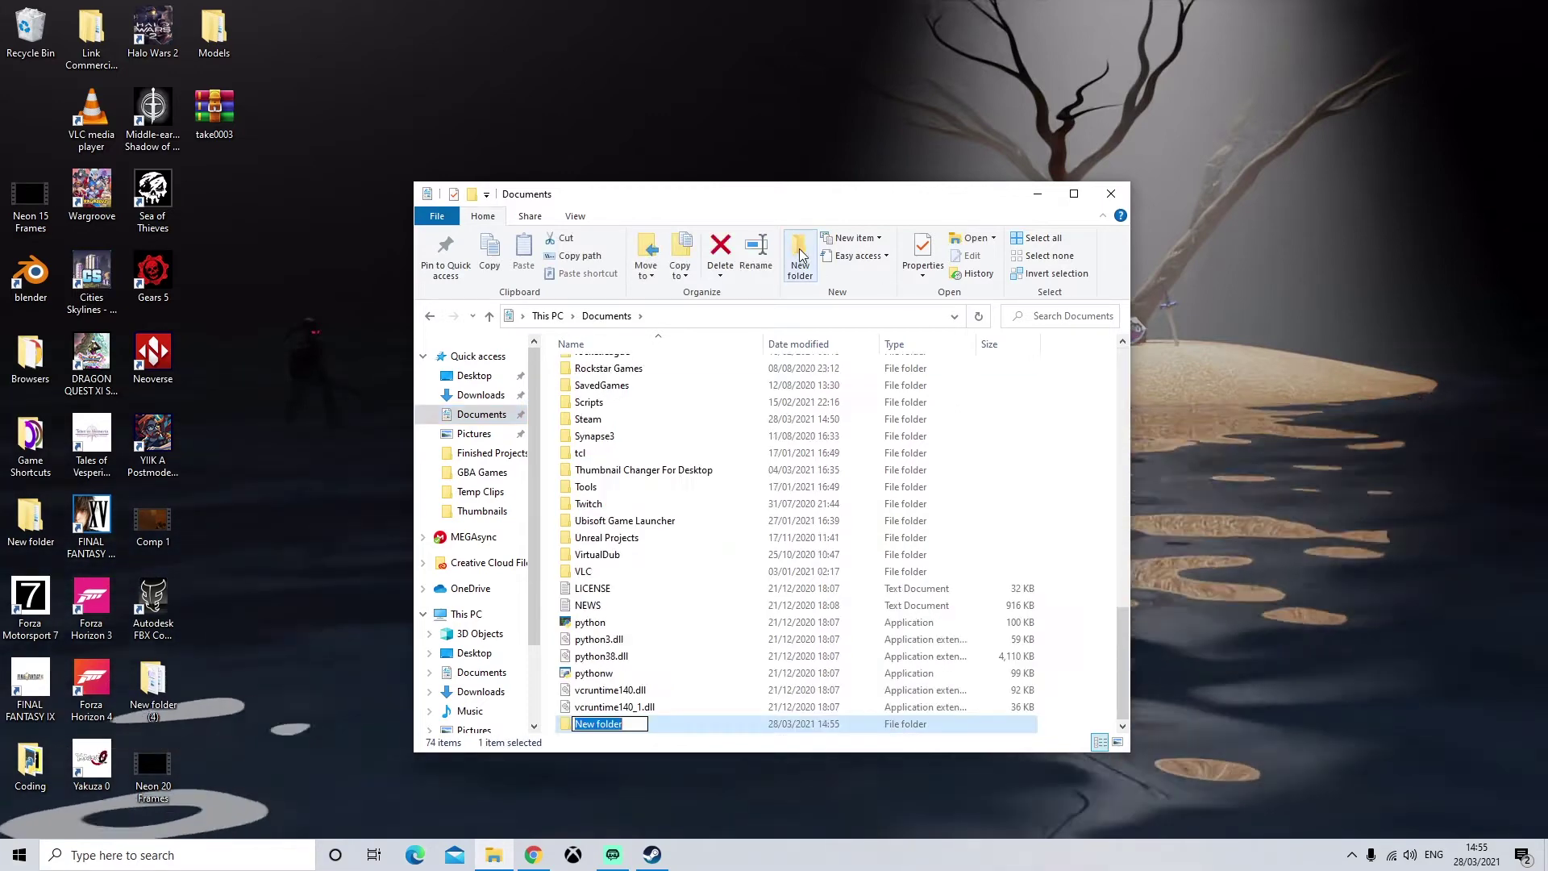
pyautogui.write('Youtube Map')
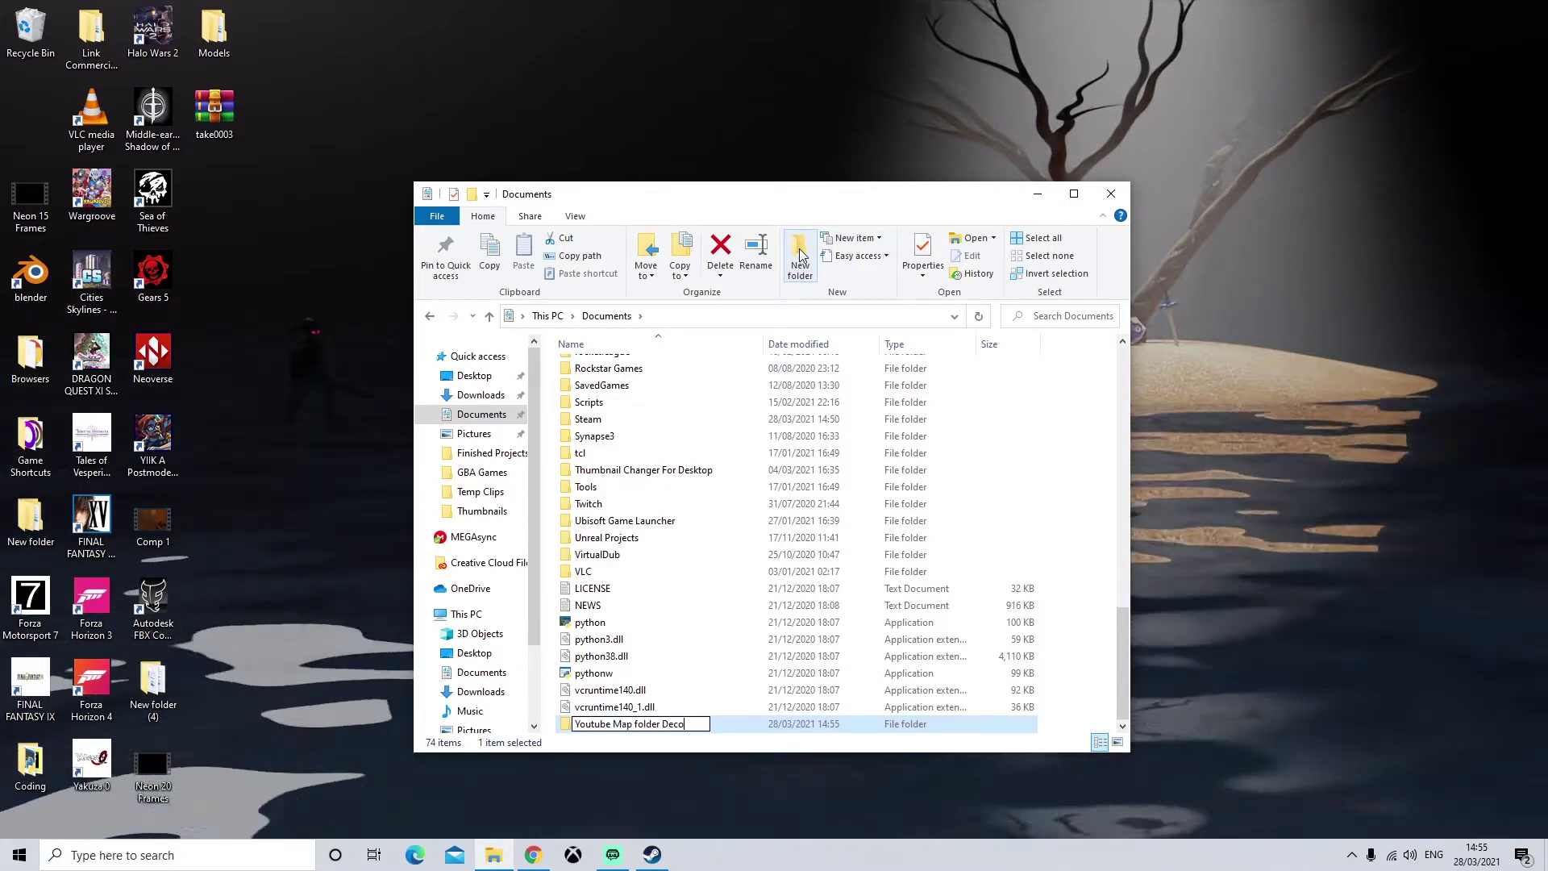
pyautogui.write('led')
pyautogui.press('Return')
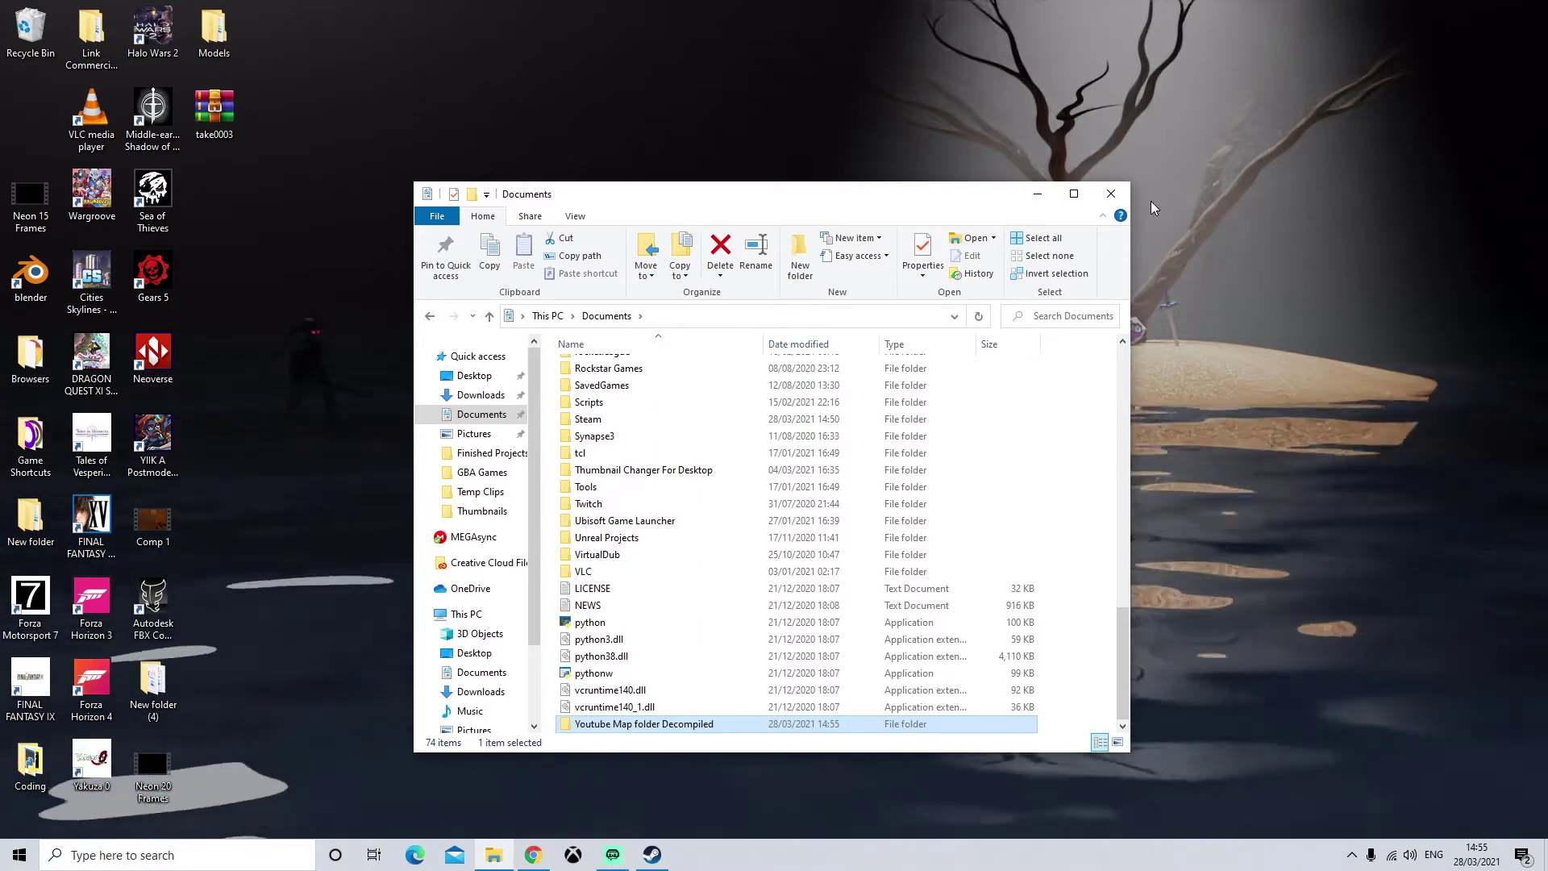
pyautogui.click(547, 317)
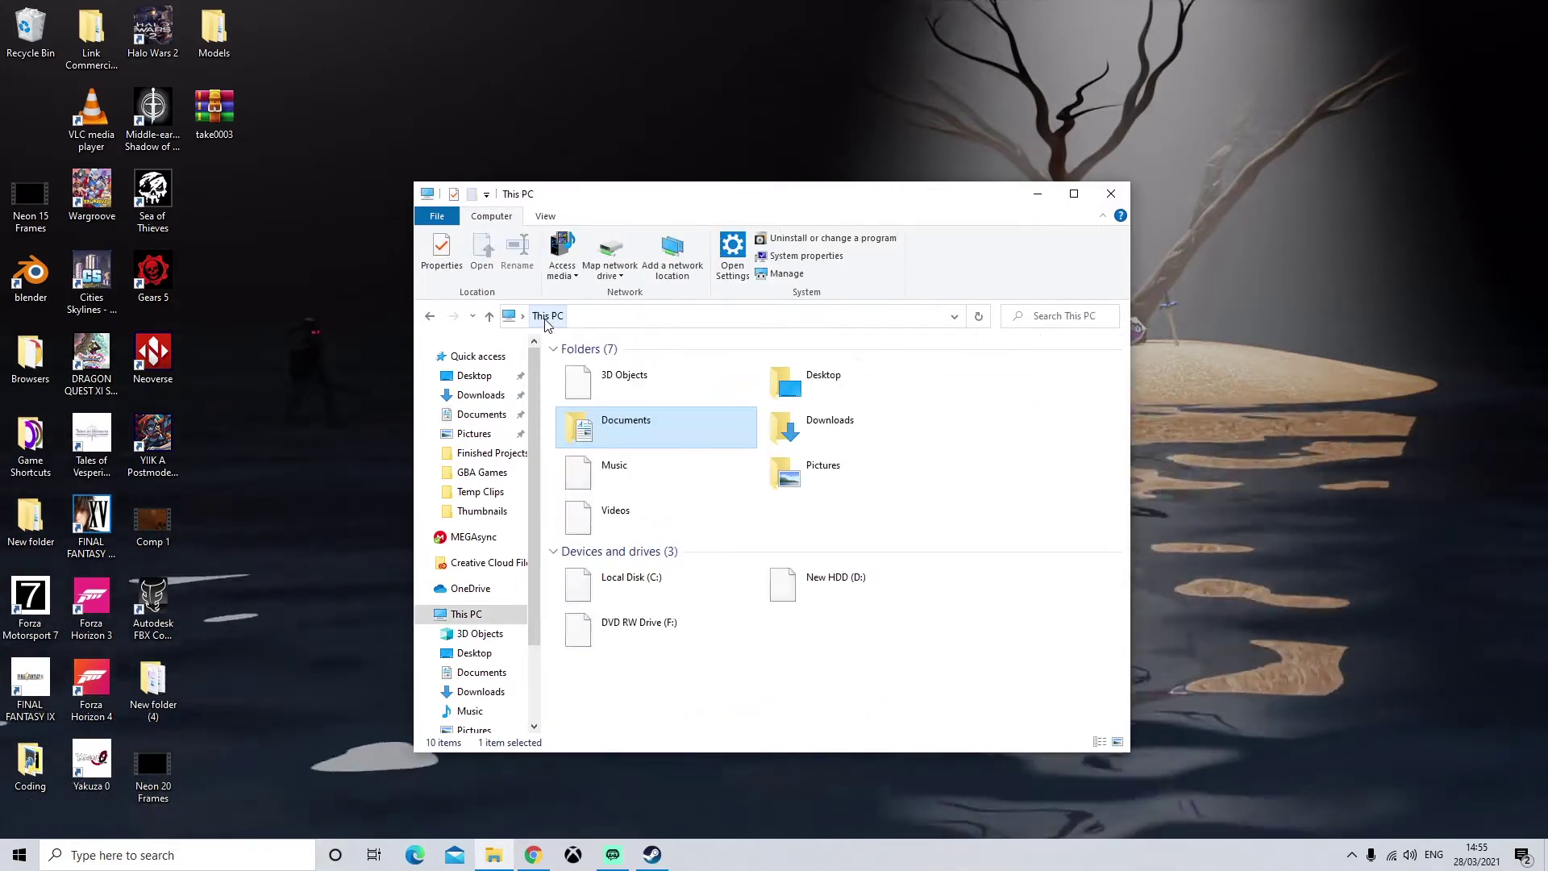
# - Launch the bspsrc jar from Documents\CSGO Editing Tools\bspsrc_1.4.0 and minimize Explorer
pyautogui.click(499, 417)
pyautogui.scroll(-2, 794, 501)
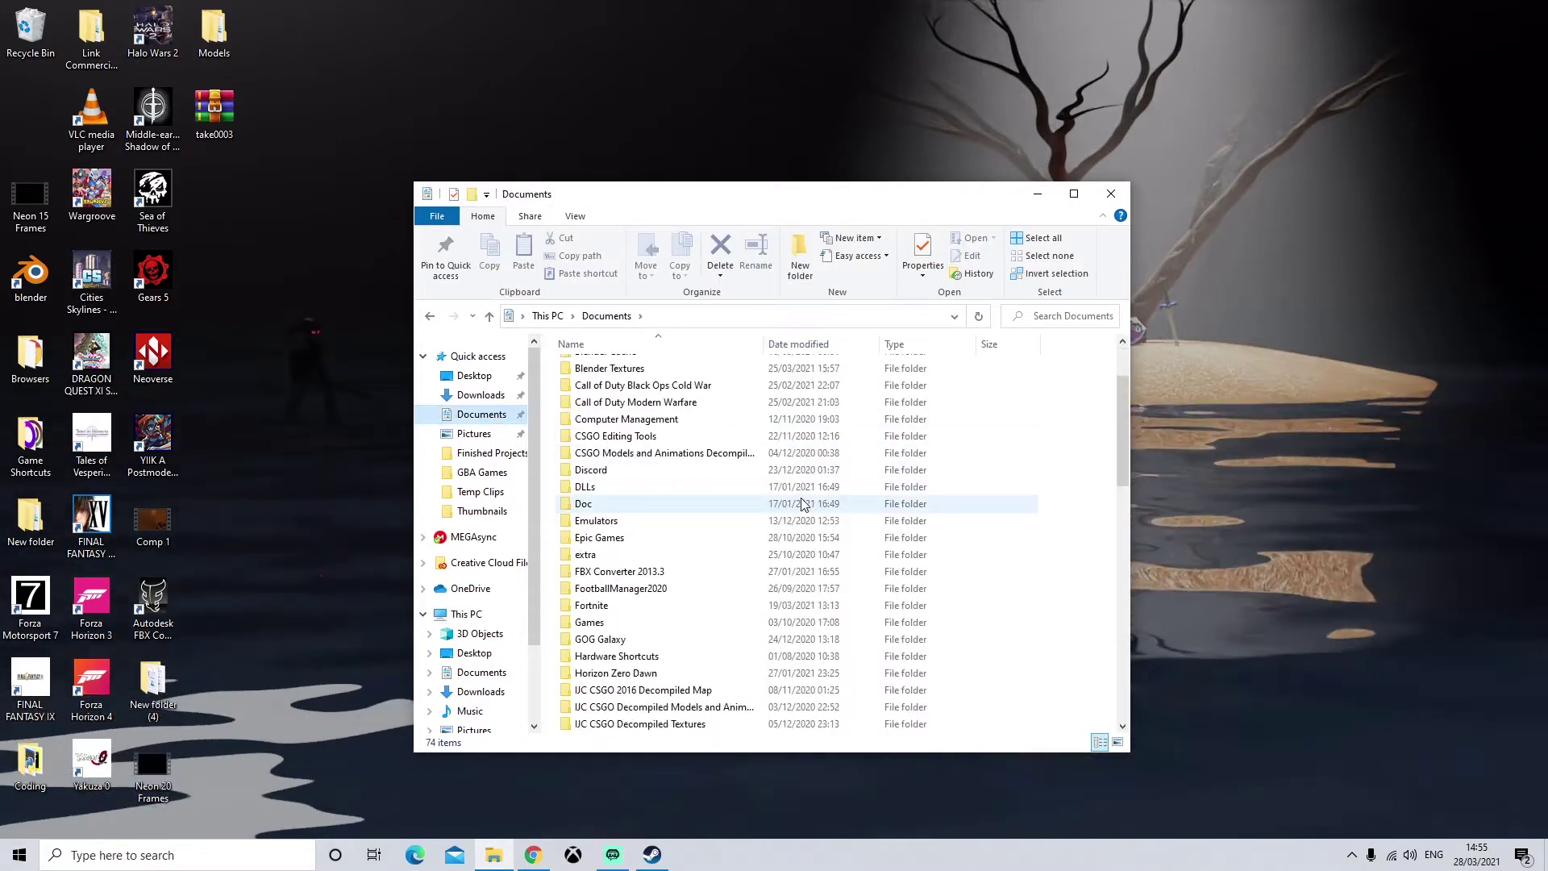
pyautogui.doubleClick(694, 437)
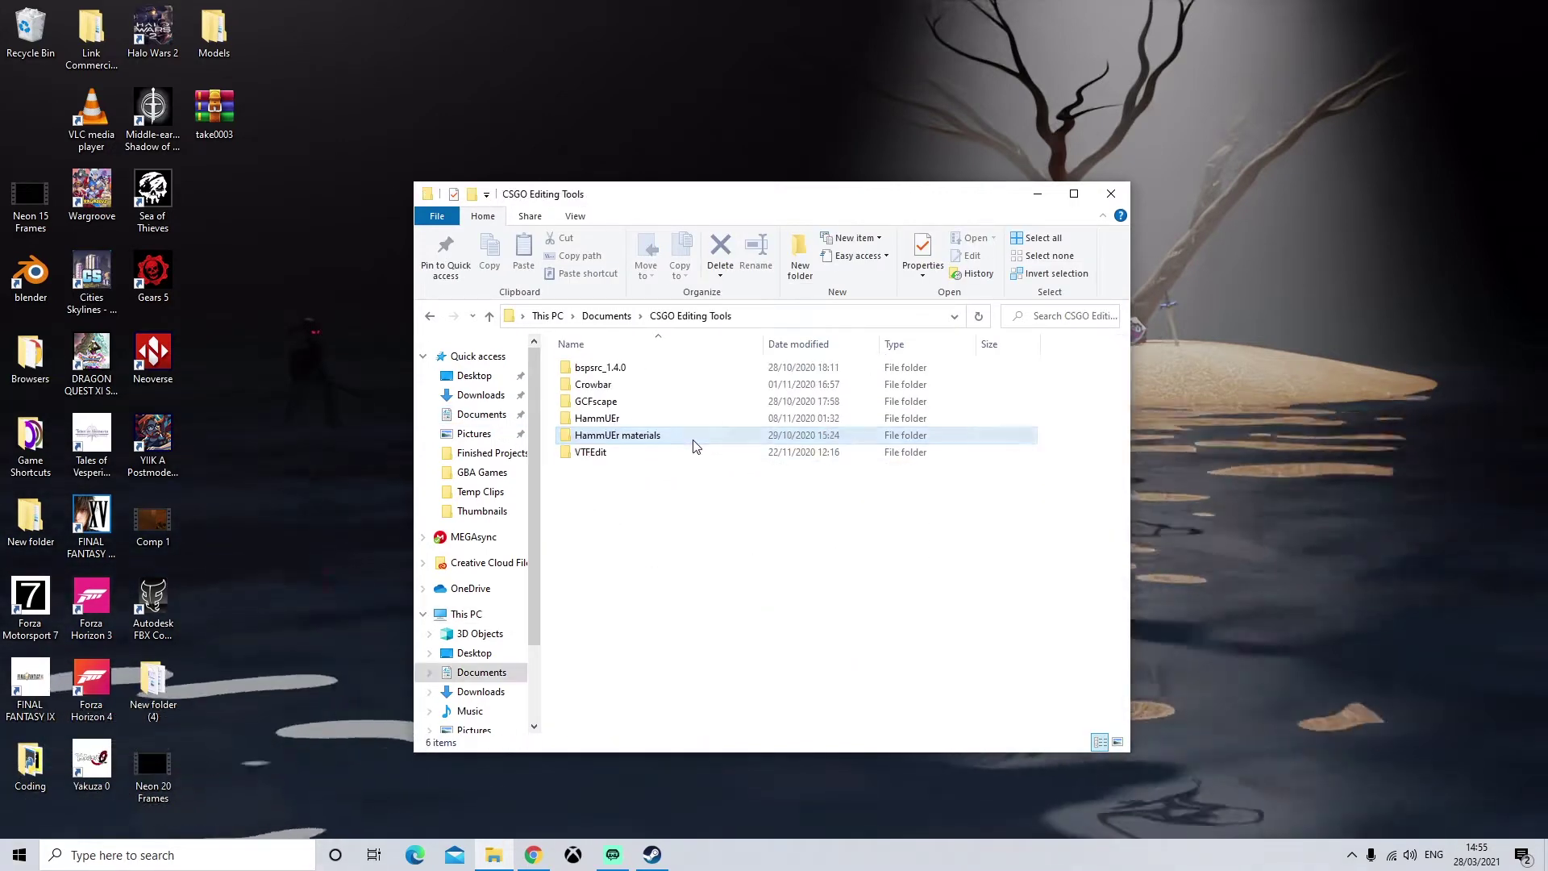
pyautogui.doubleClick(626, 368)
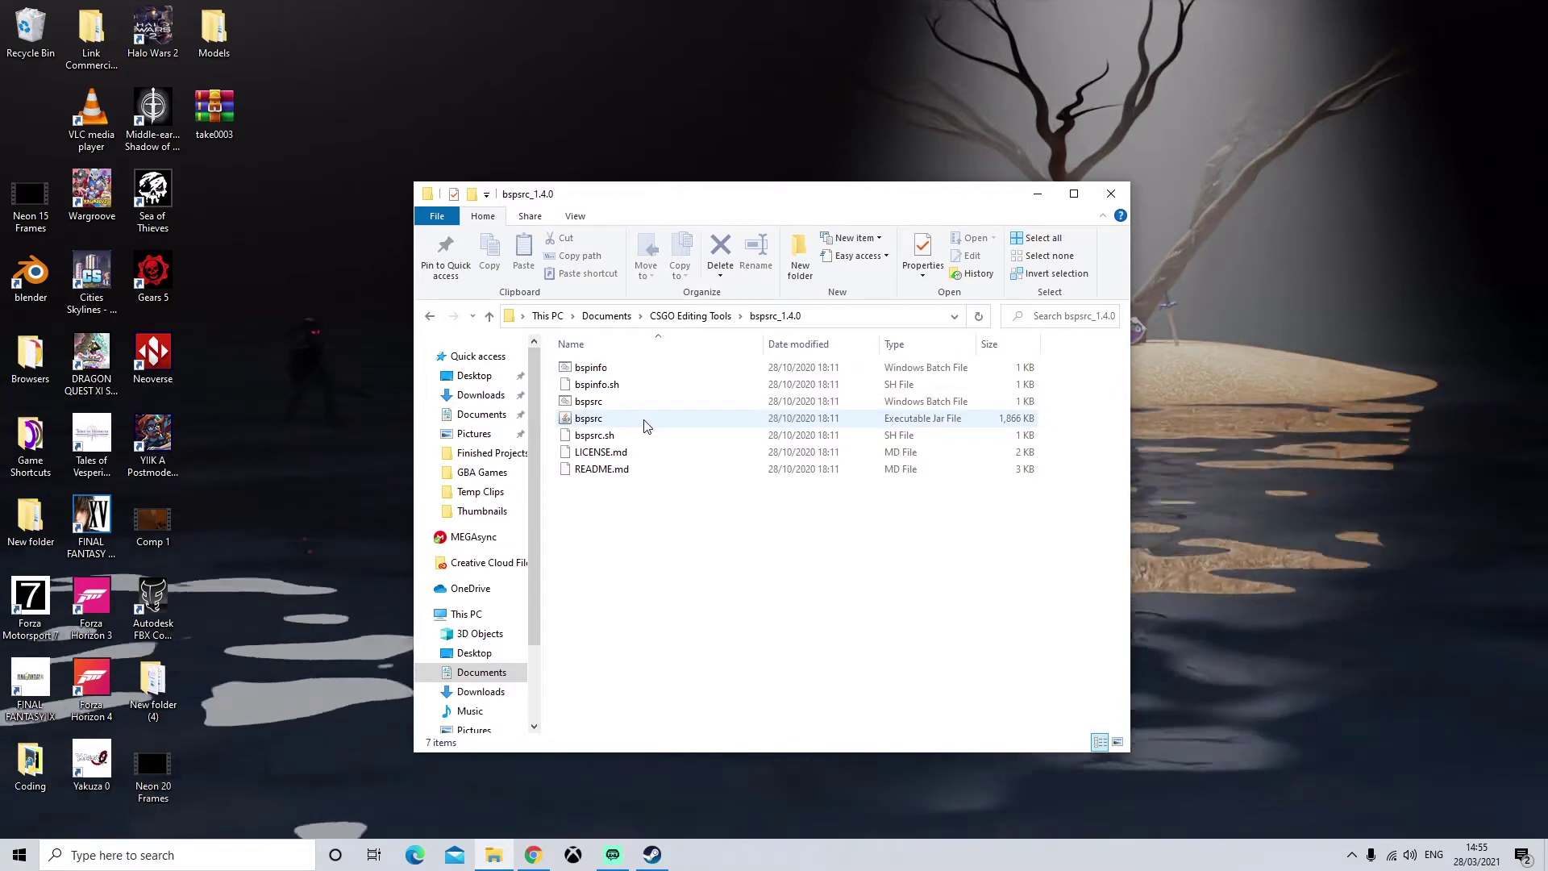
pyautogui.click(932, 424)
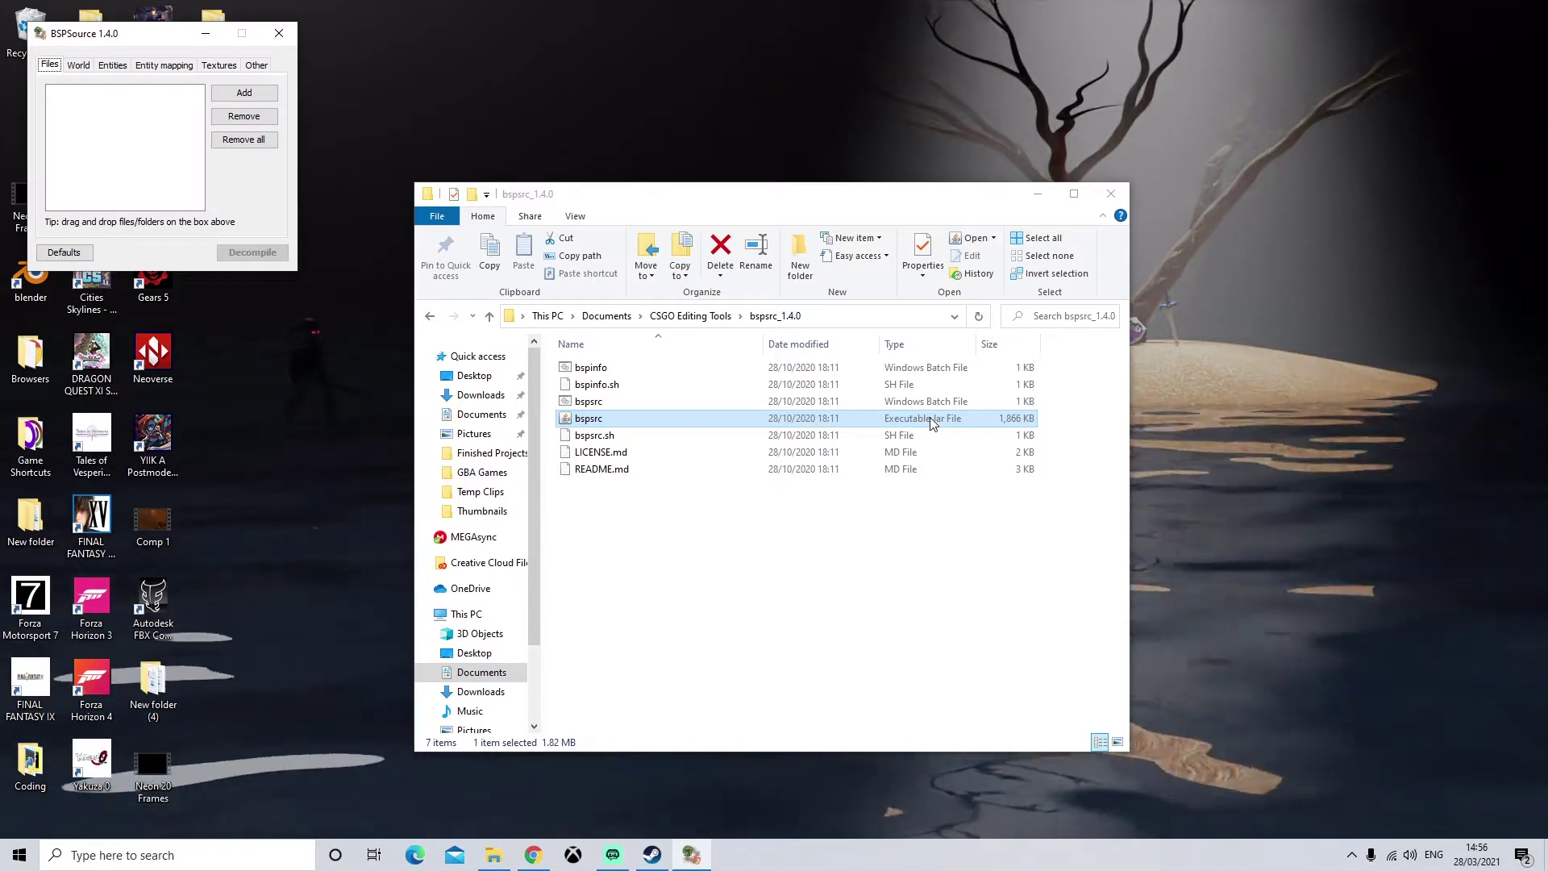
pyautogui.click(1038, 193)
# - Center the BSPSource window and choose Add on the Files tab to pick a .bsp map
pyautogui.moveTo(113, 36); pyautogui.dragTo(741, 224)
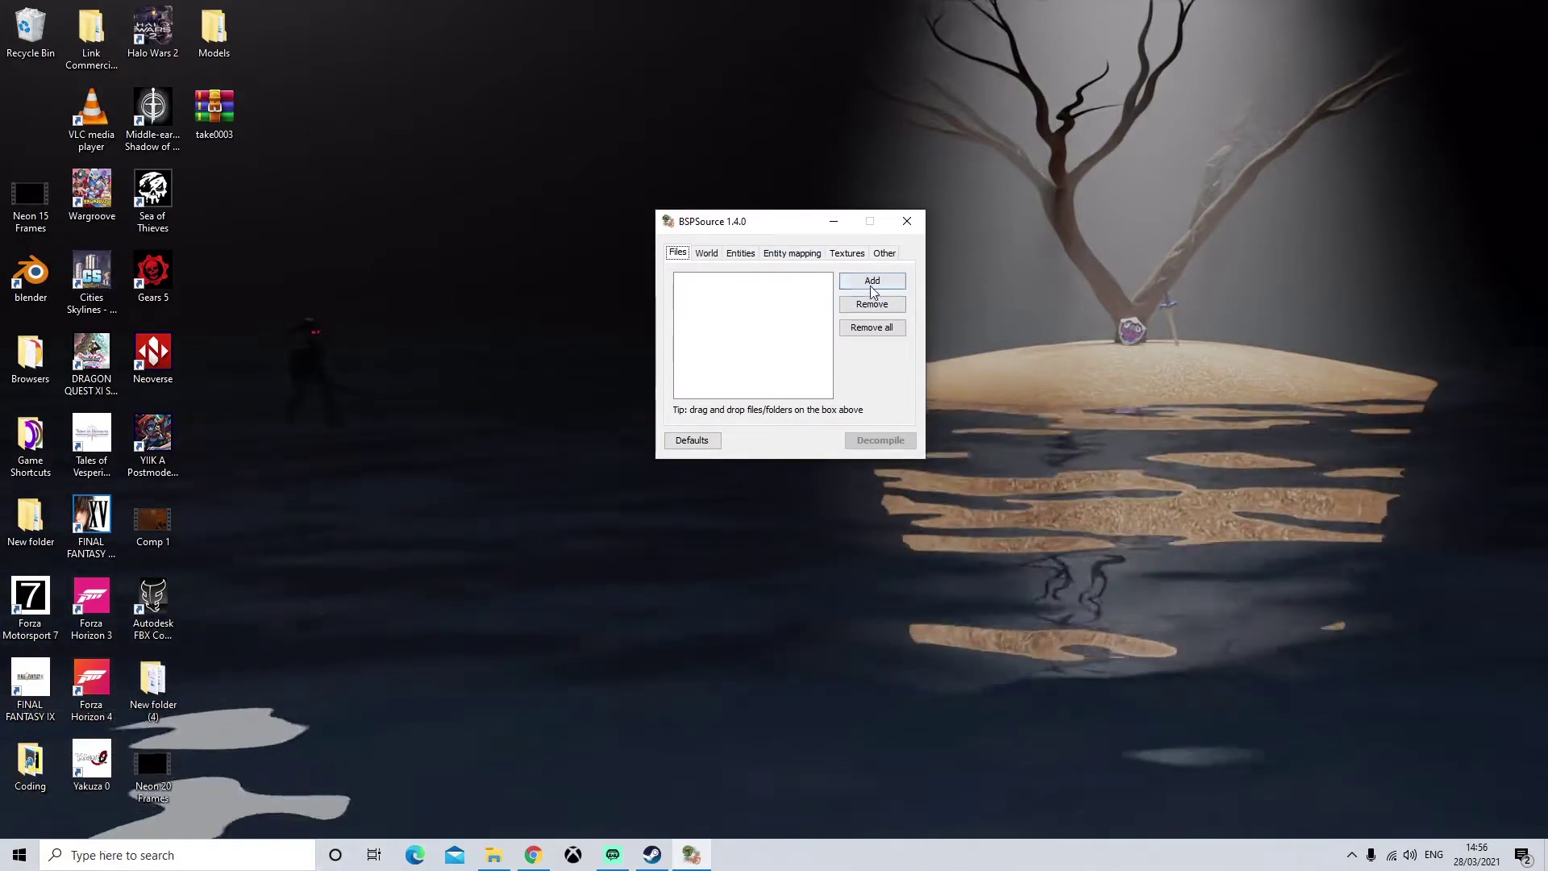
pyautogui.click(871, 282)
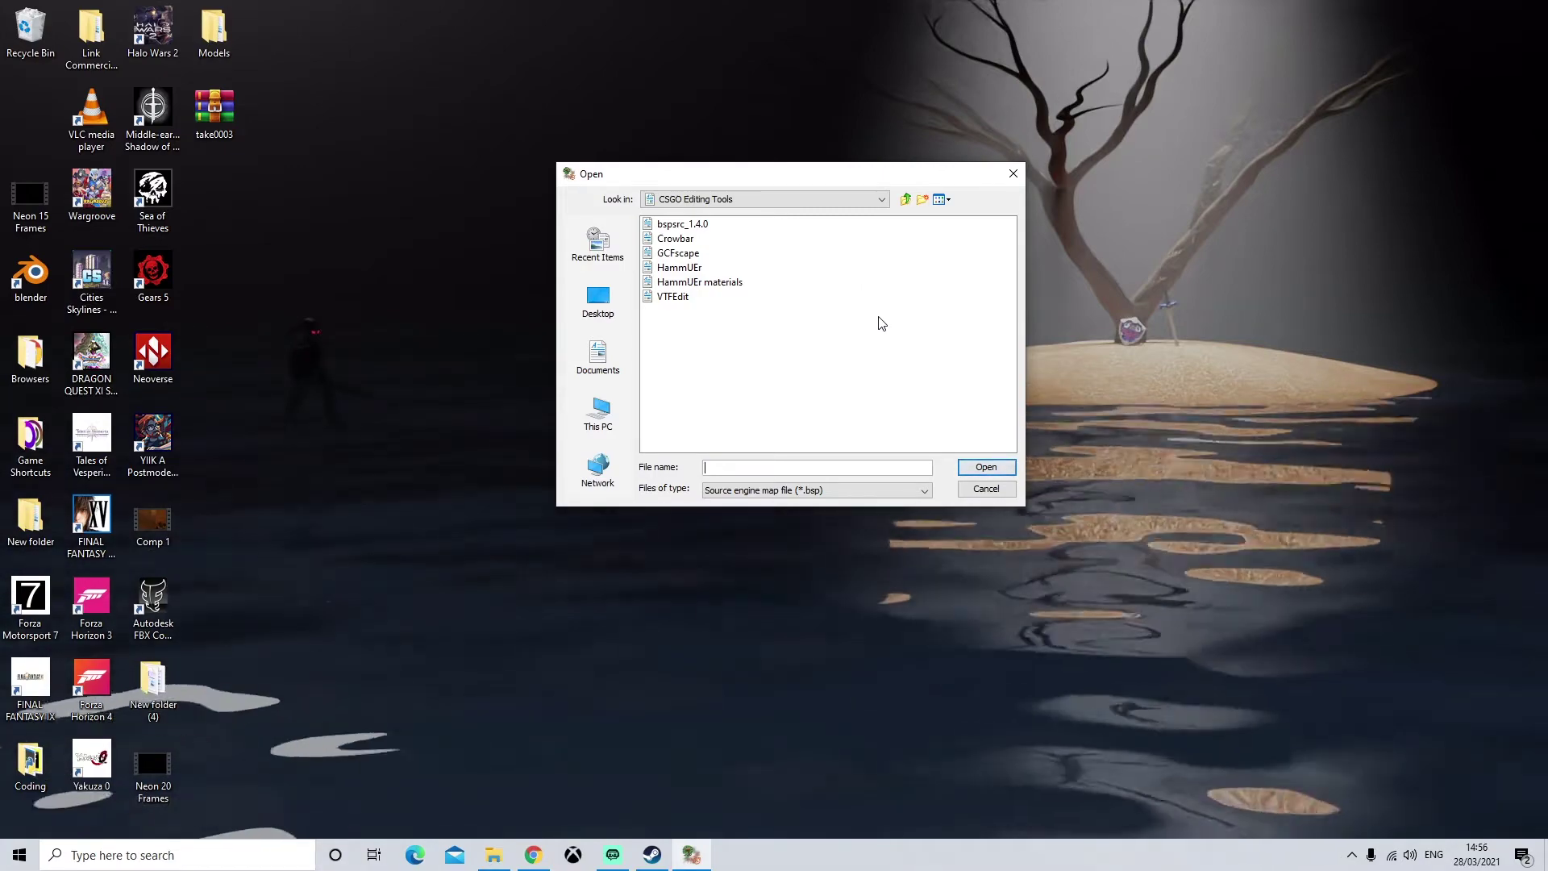
# - Browse CS:GO's local files from Steam properties and reveal the steamapps\common install path in Explorer
pyautogui.click(653, 862)
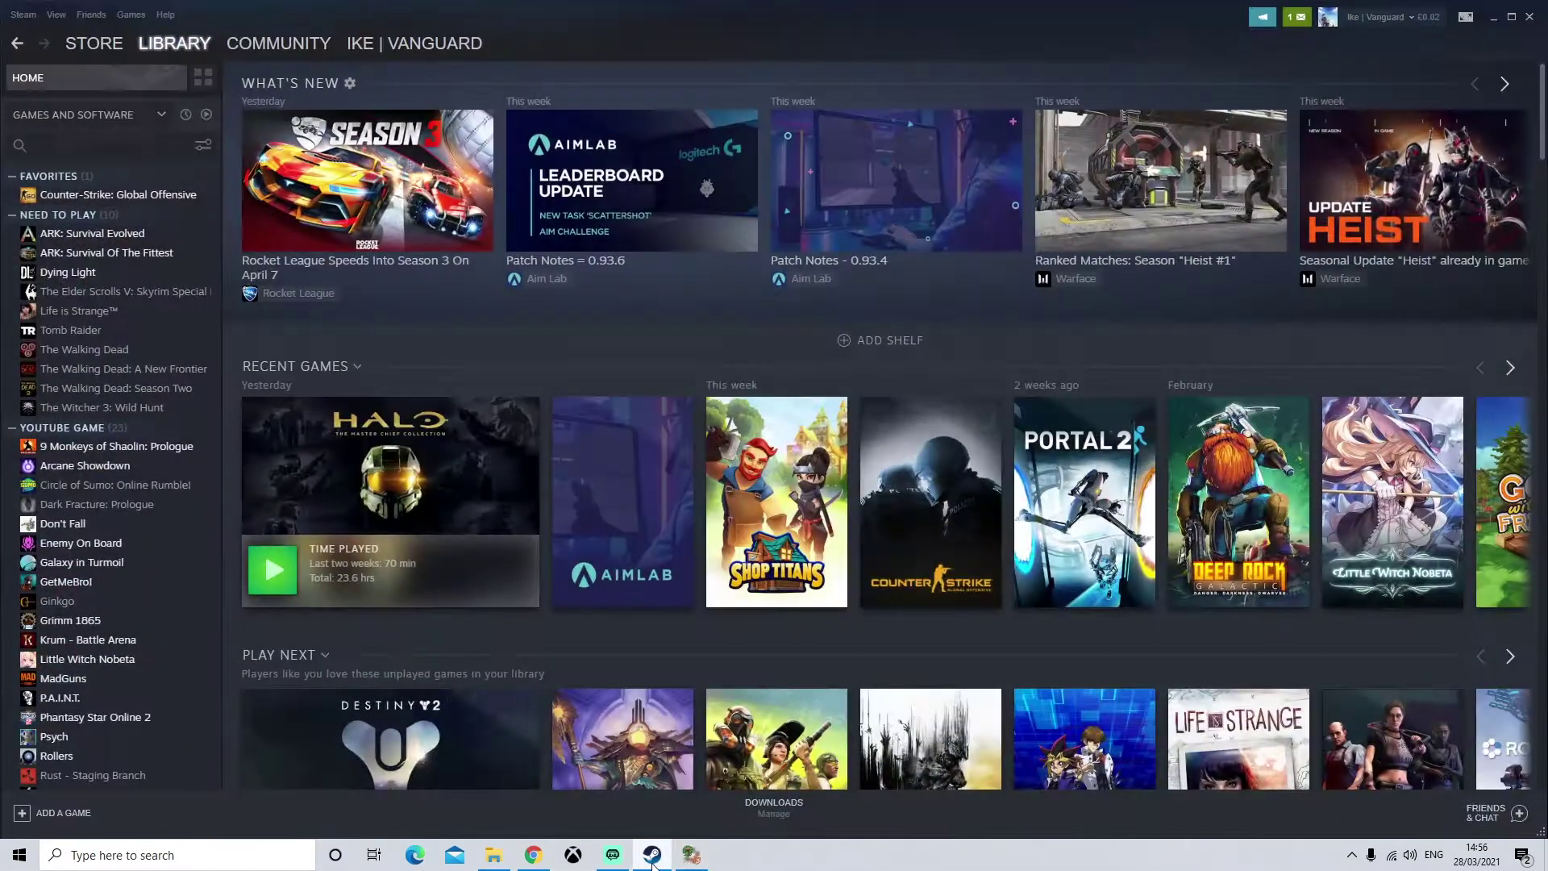
pyautogui.rightClick(145, 193)
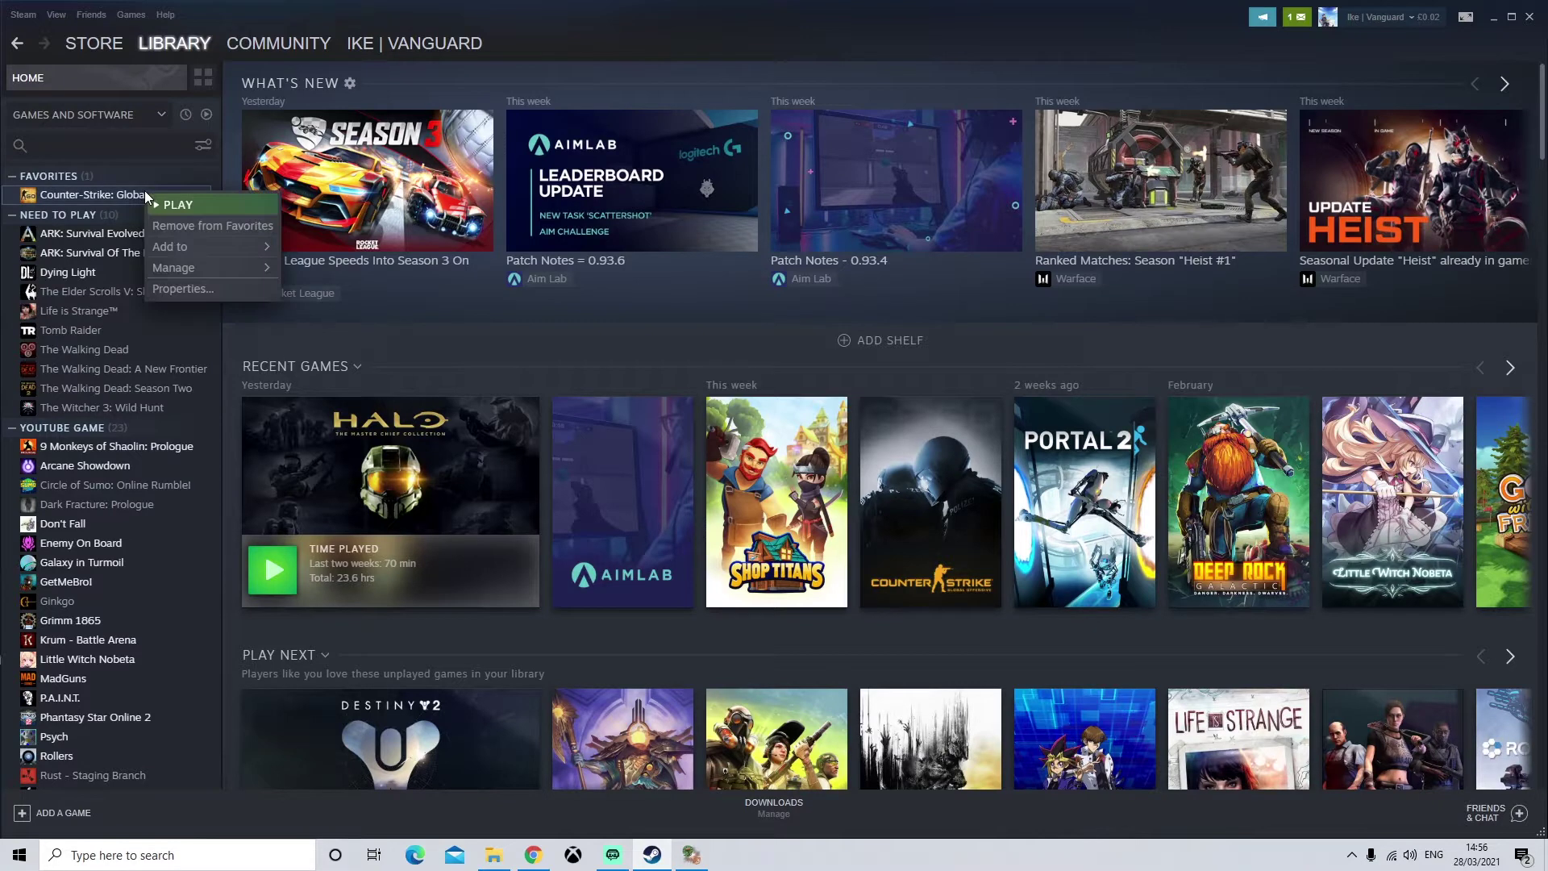
pyautogui.click(206, 287)
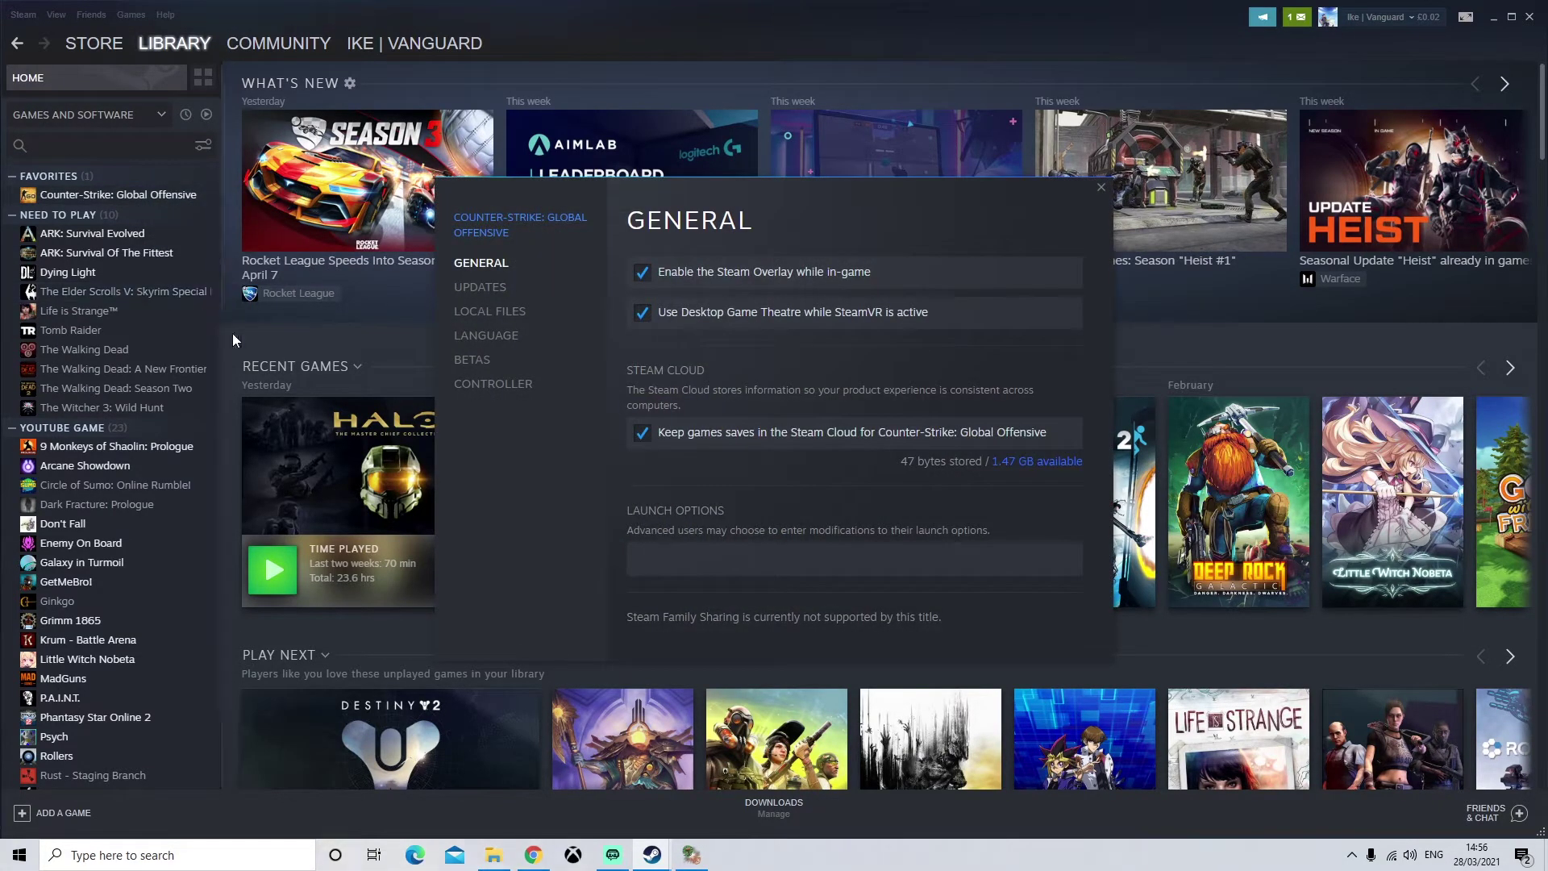
pyautogui.click(492, 311)
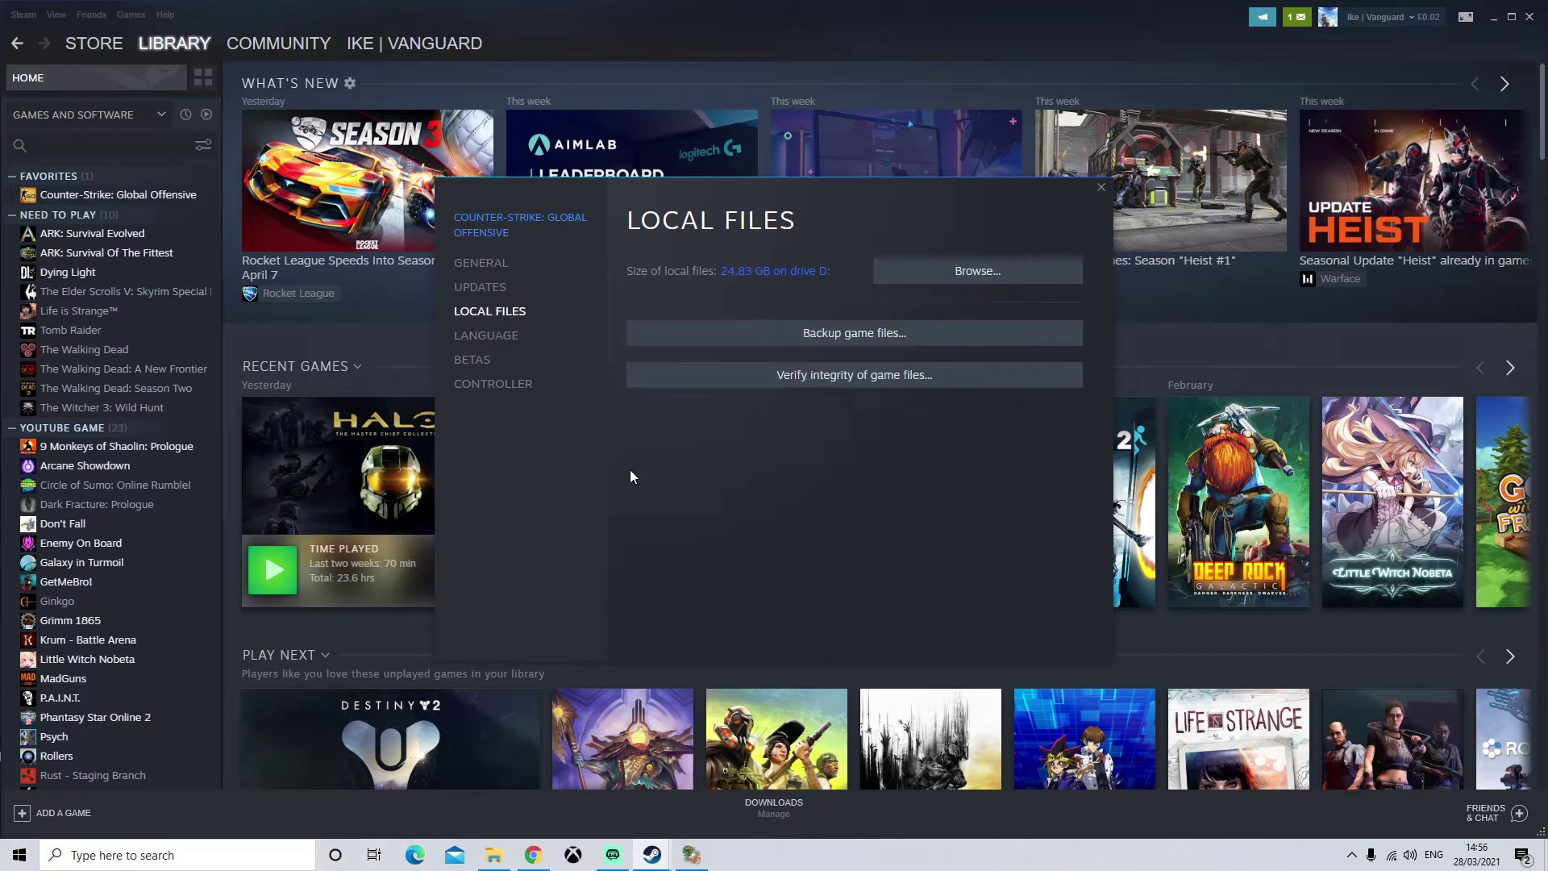
pyautogui.click(947, 270)
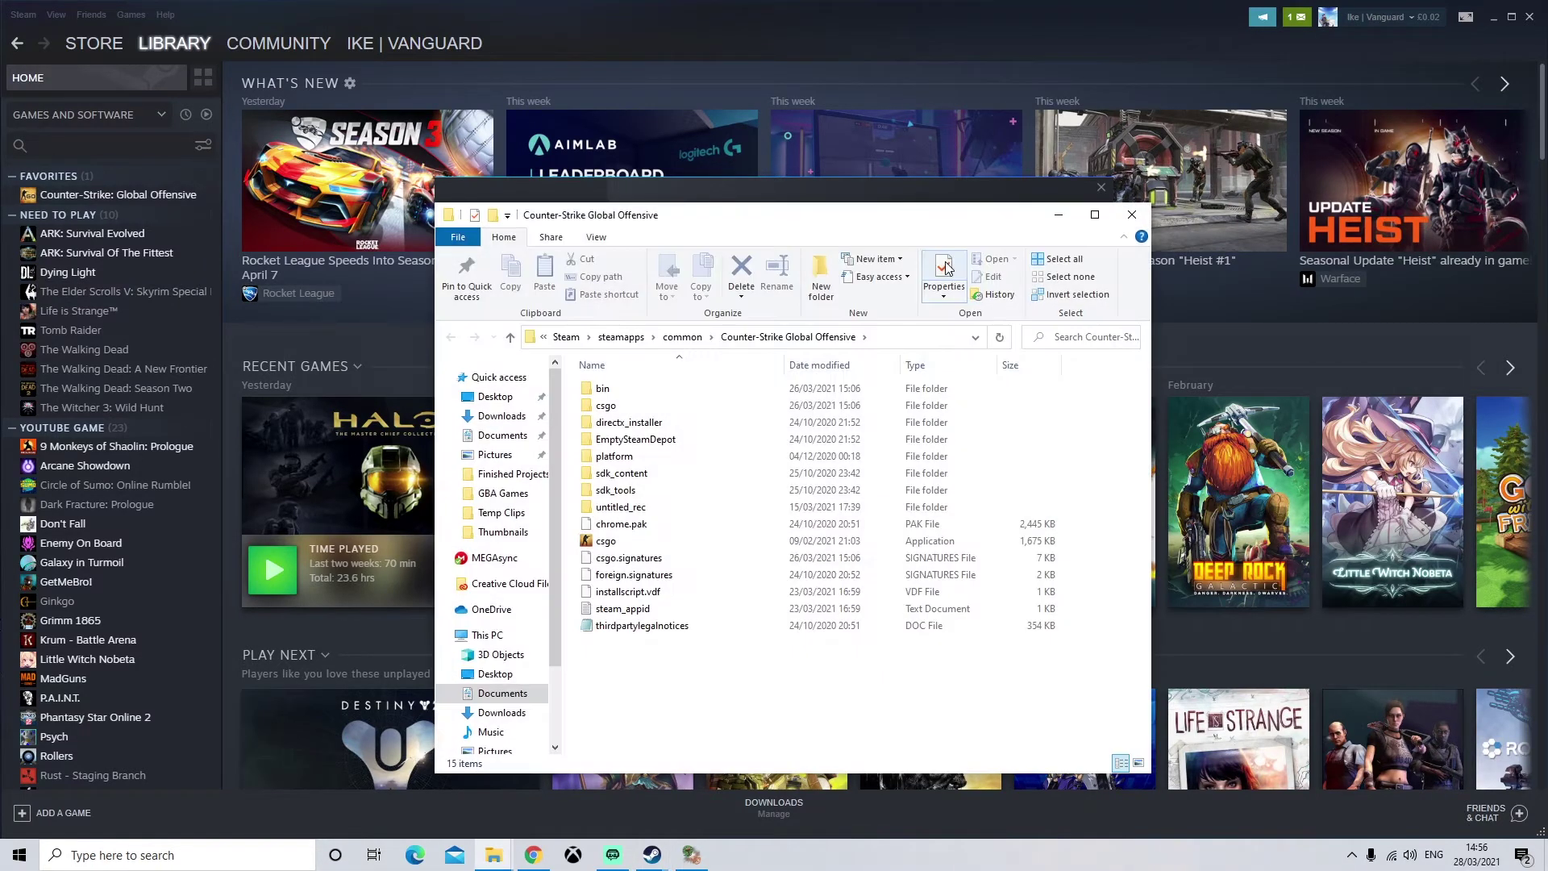
pyautogui.click(891, 338)
pyautogui.click(891, 336)
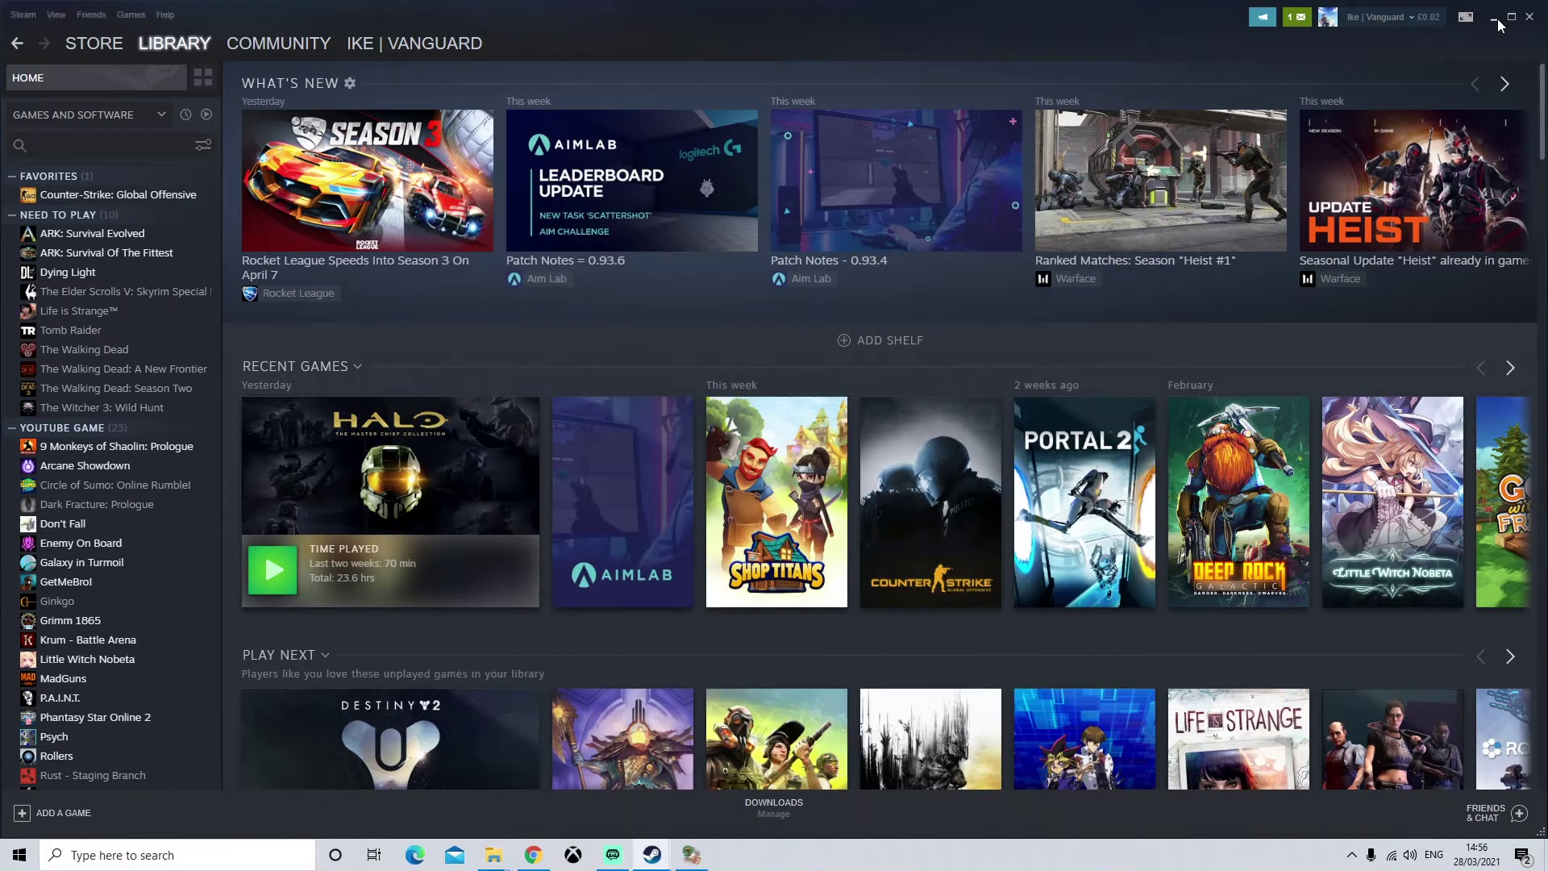
pyautogui.click(1494, 17)
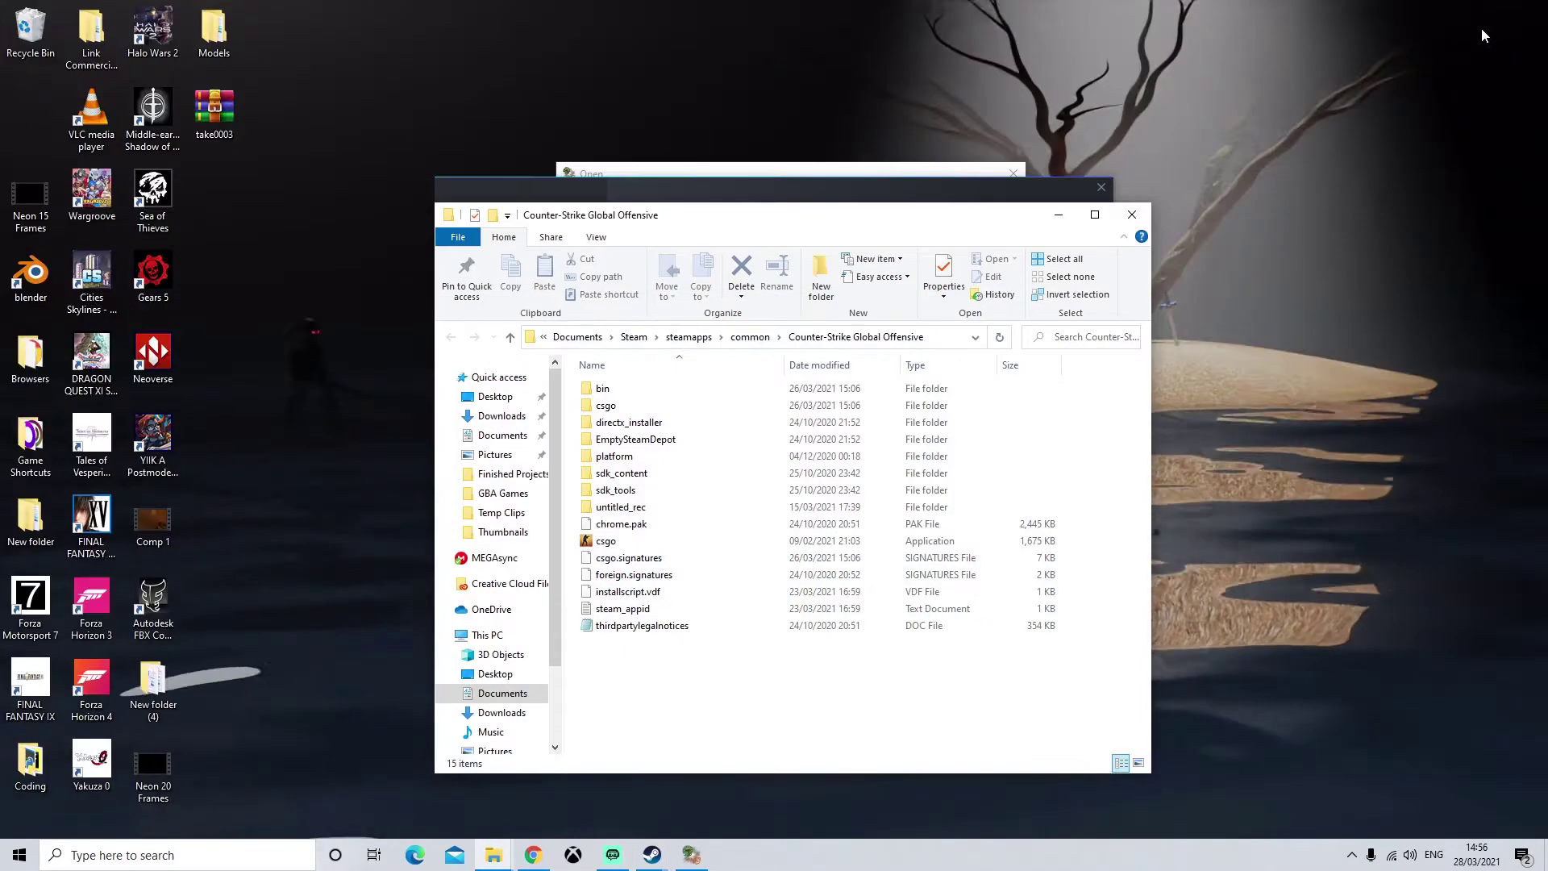
# - In the Open dialog, navigate Documents > Steam > steamapps > common > Counter-Strike Global Offensive
pyautogui.click(1058, 224)
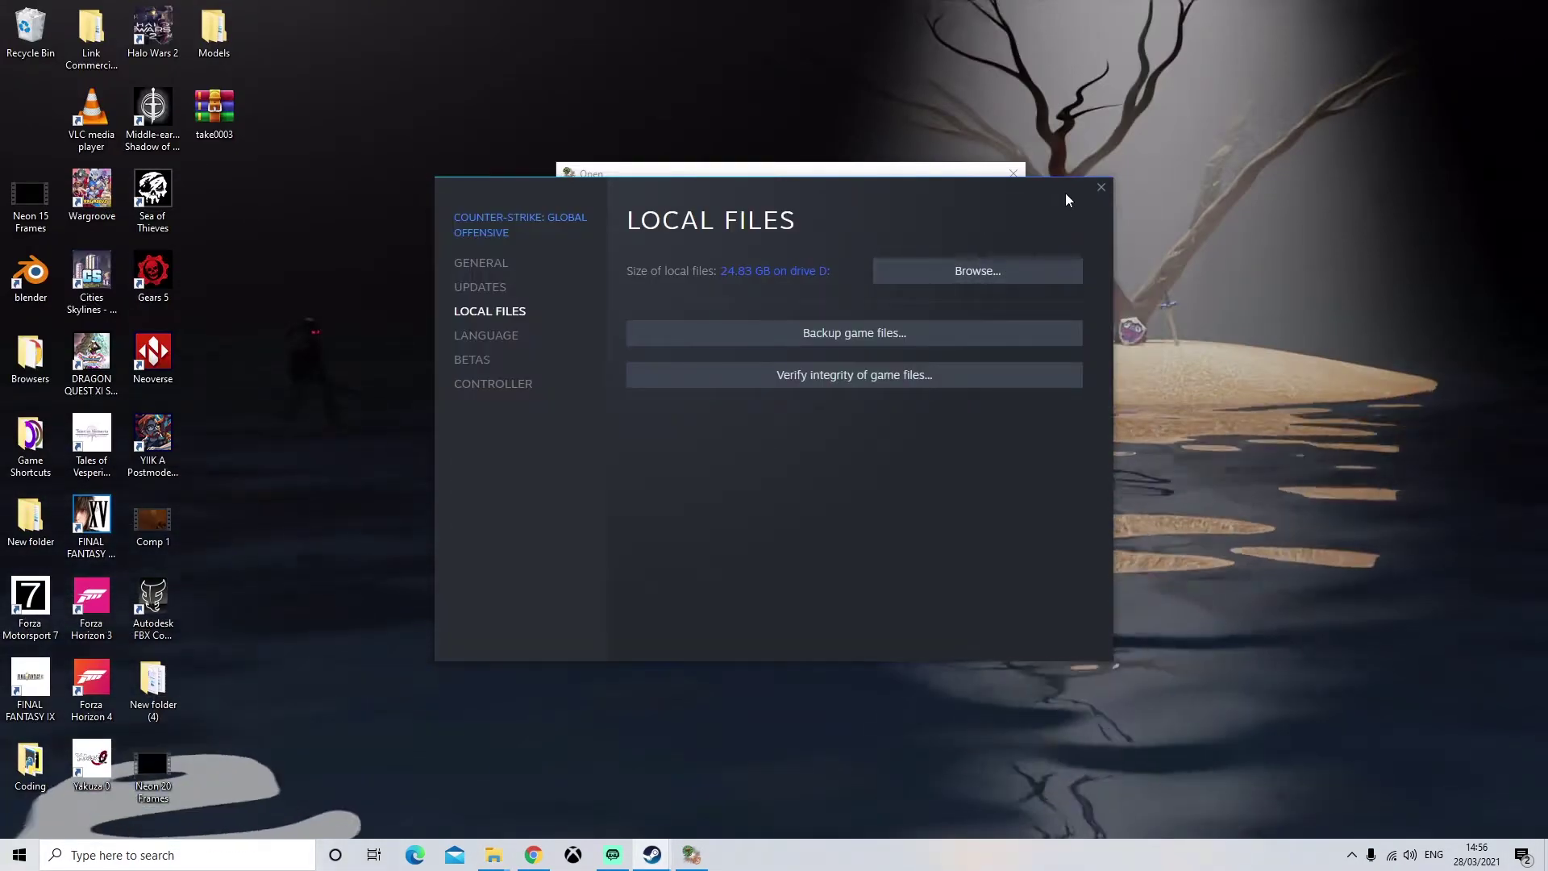
pyautogui.click(723, 173)
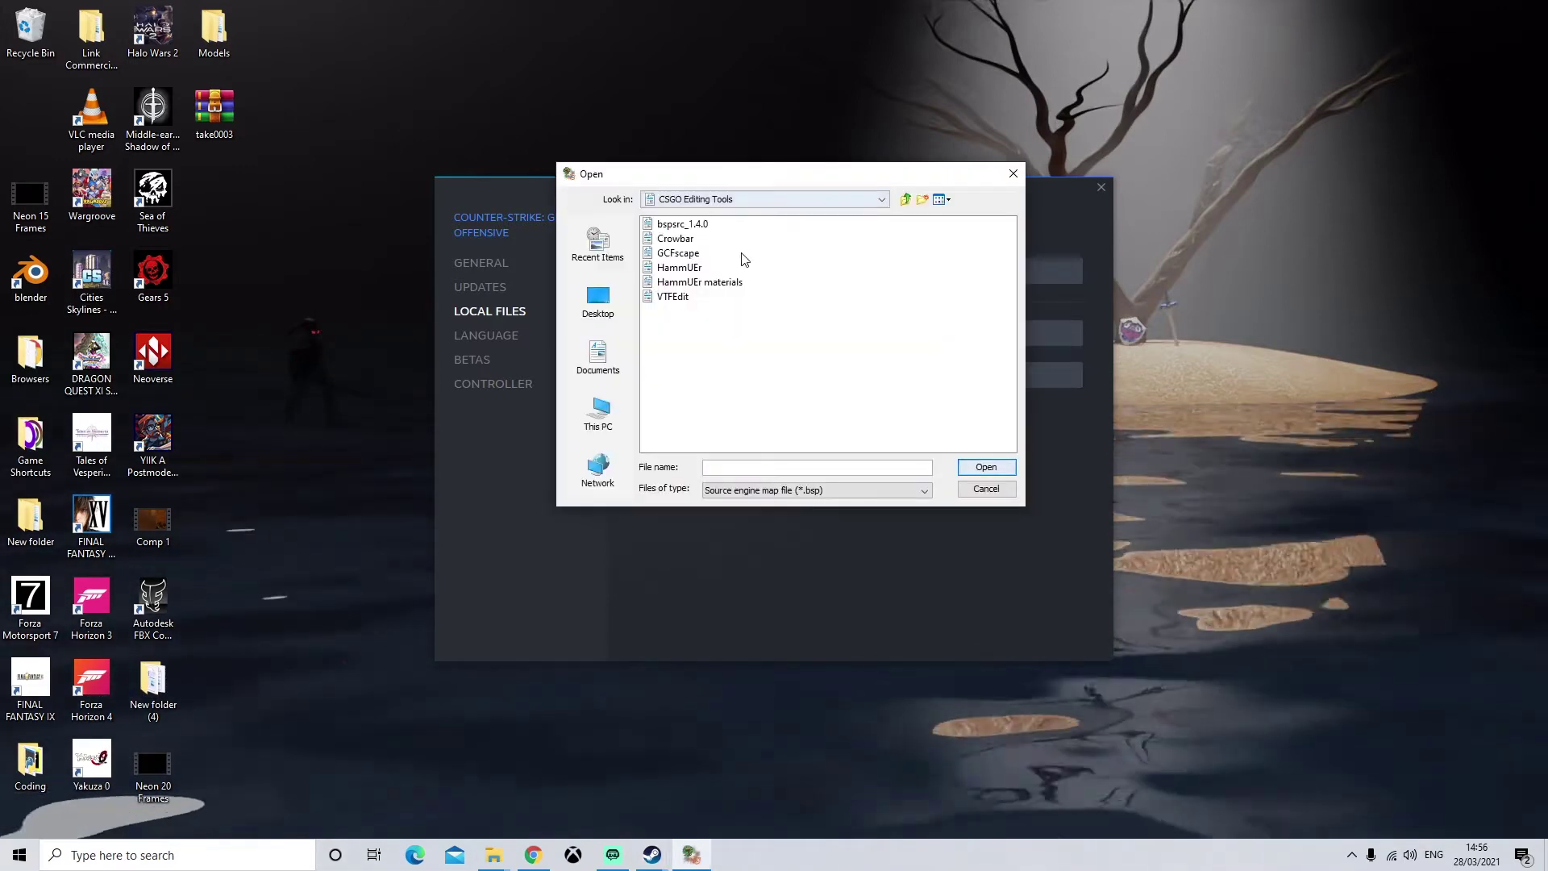
pyautogui.click(612, 361)
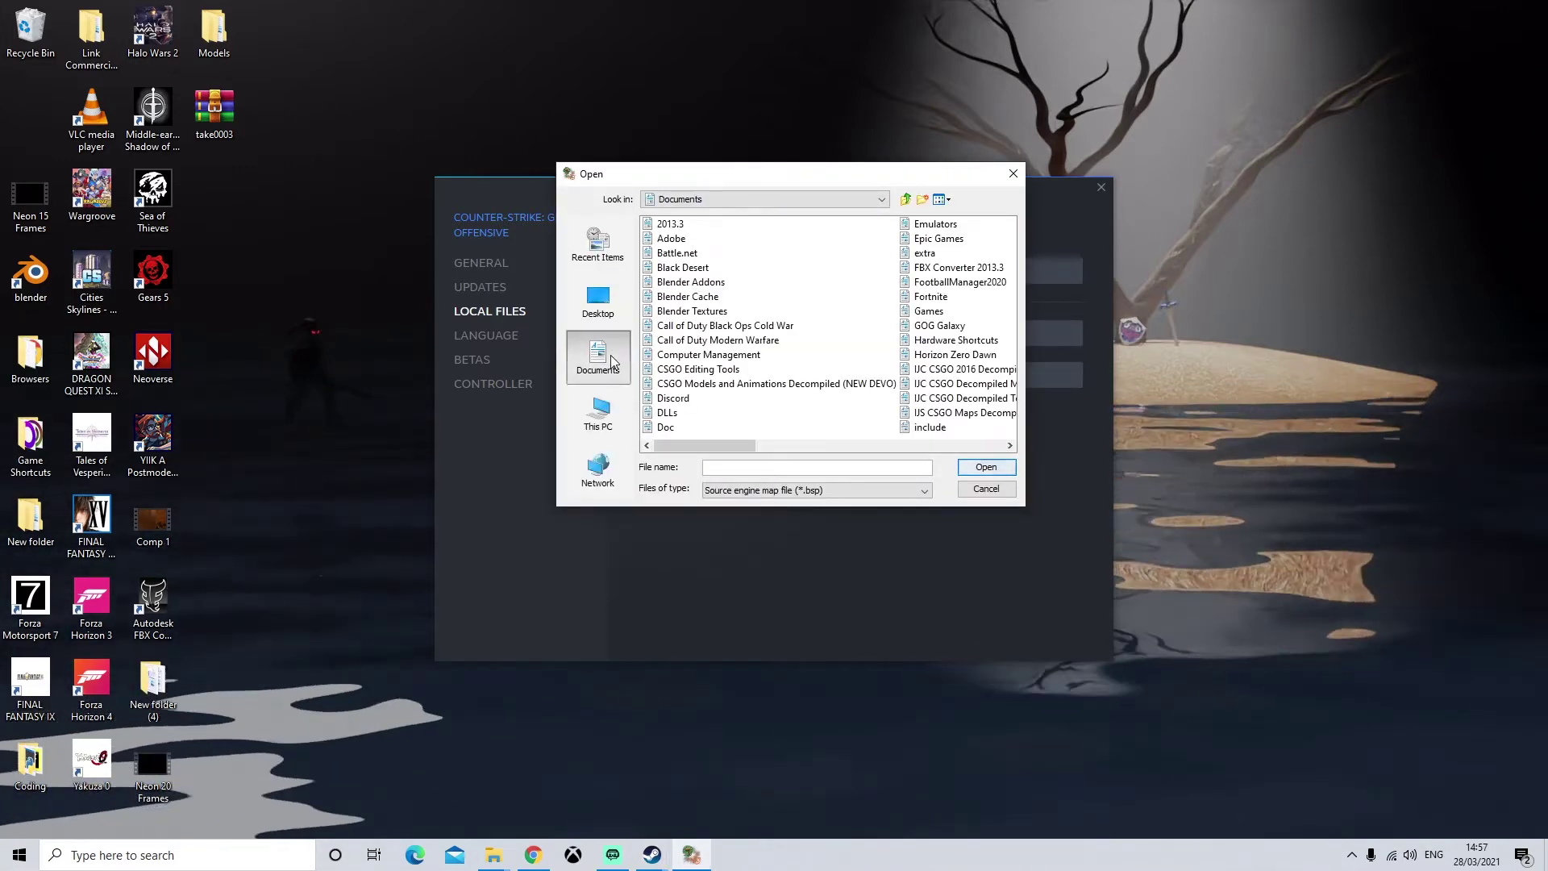
pyautogui.click(719, 369)
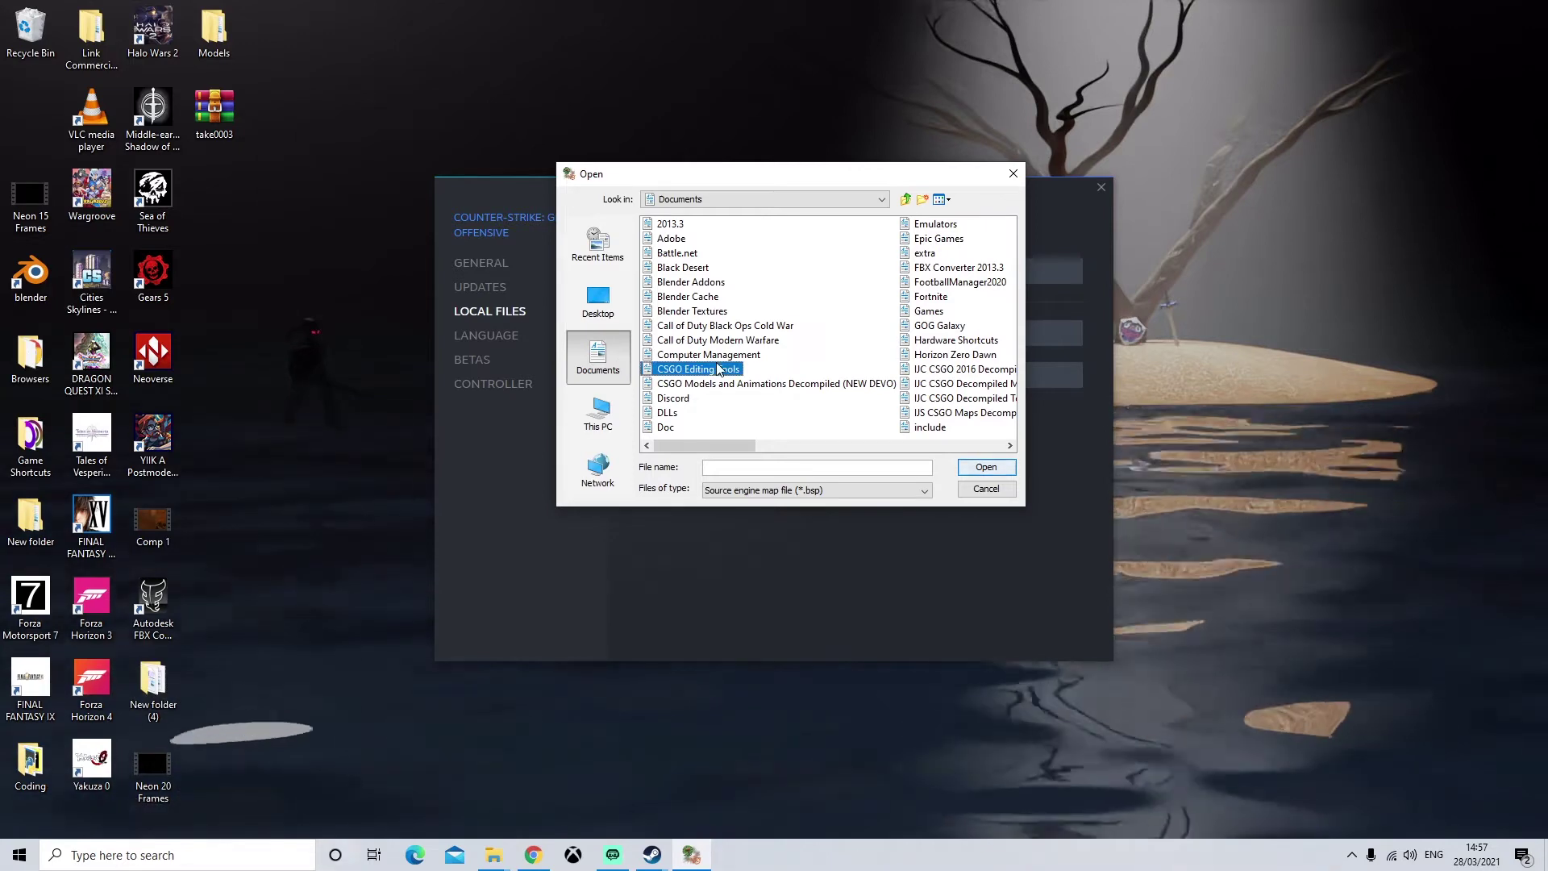
pyautogui.press('s')
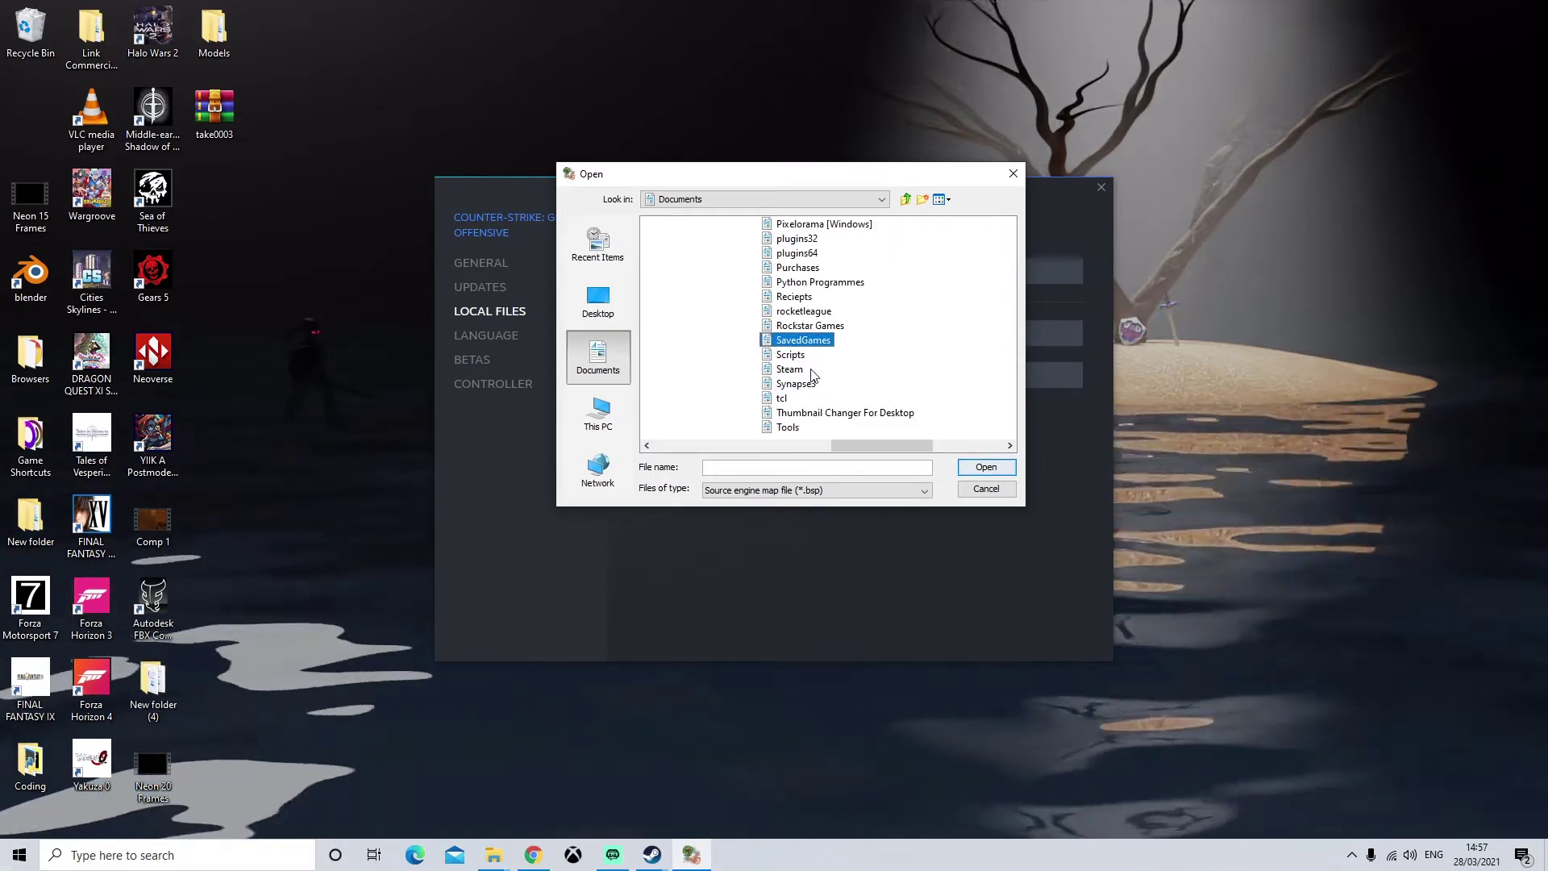
pyautogui.doubleClick(798, 370)
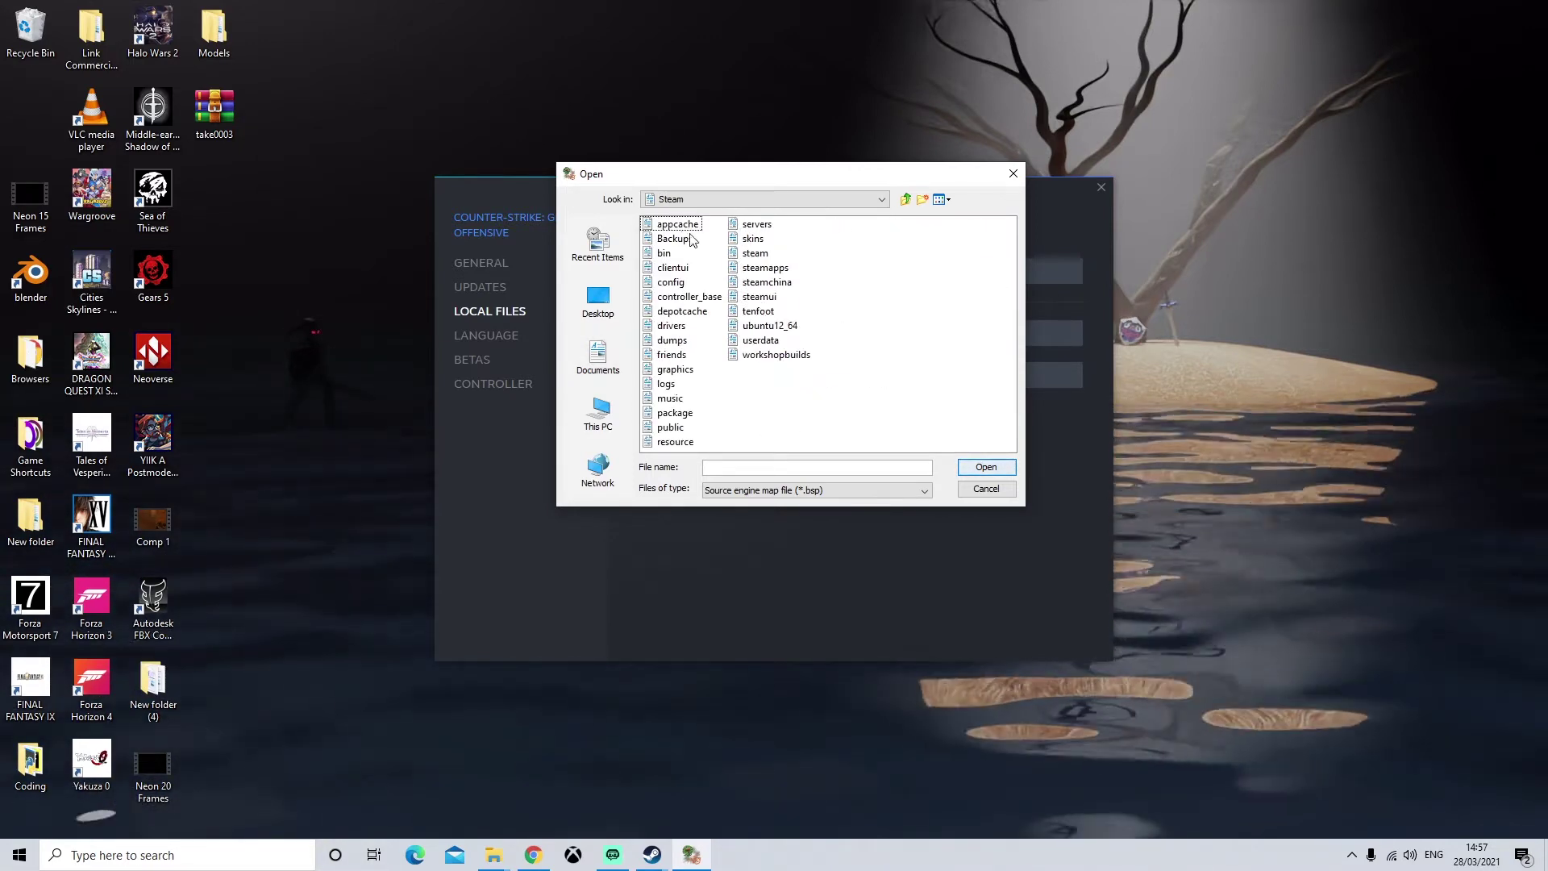
pyautogui.click(675, 369)
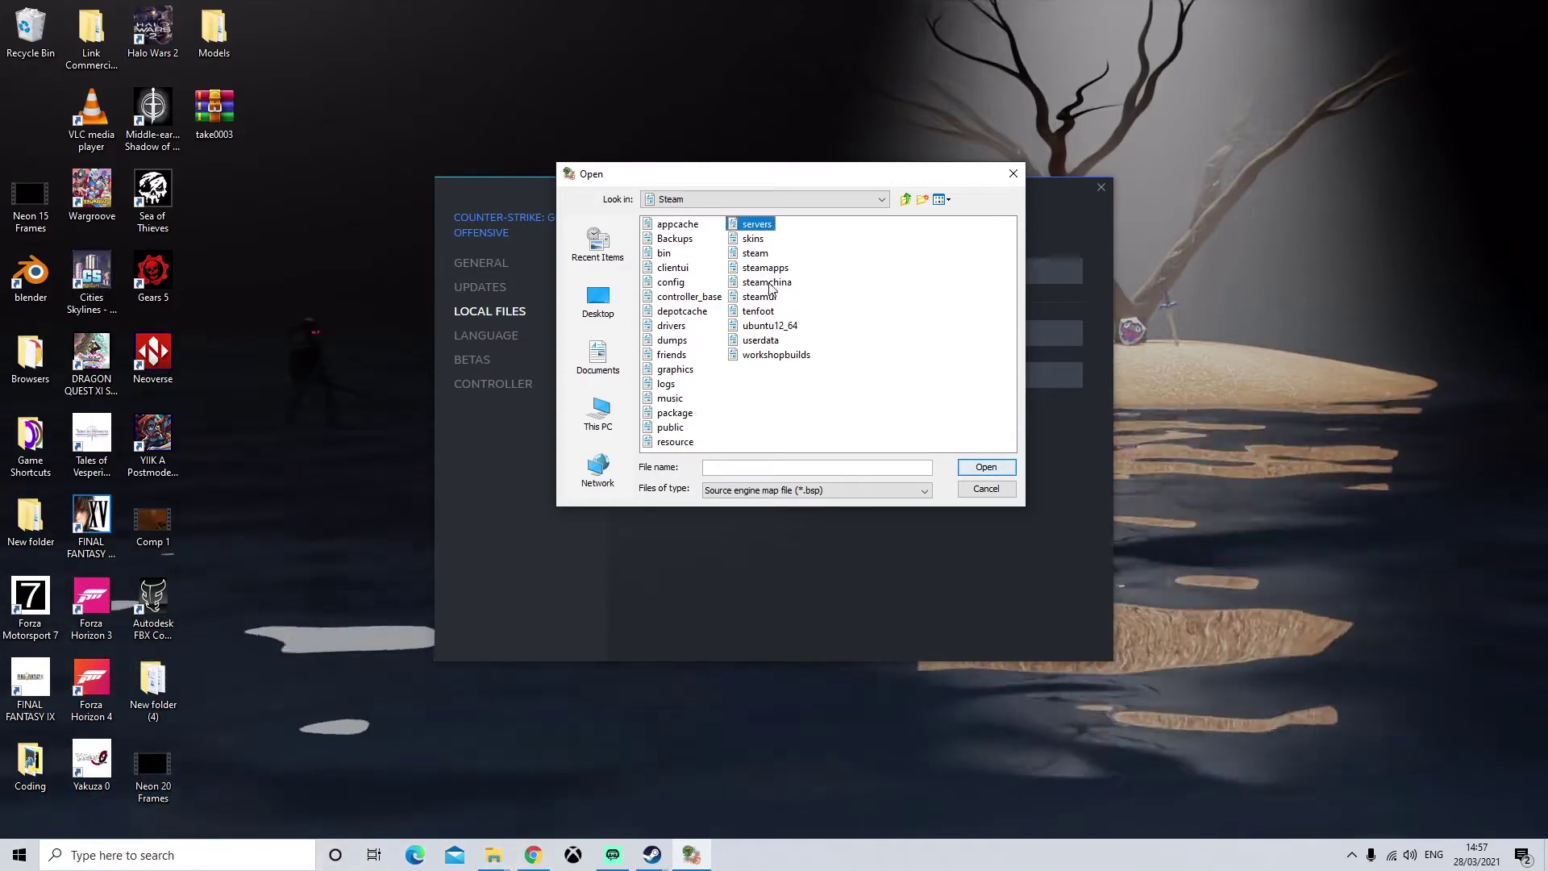
pyautogui.click(766, 267)
pyautogui.doubleClick(779, 273)
pyautogui.doubleClick(677, 225)
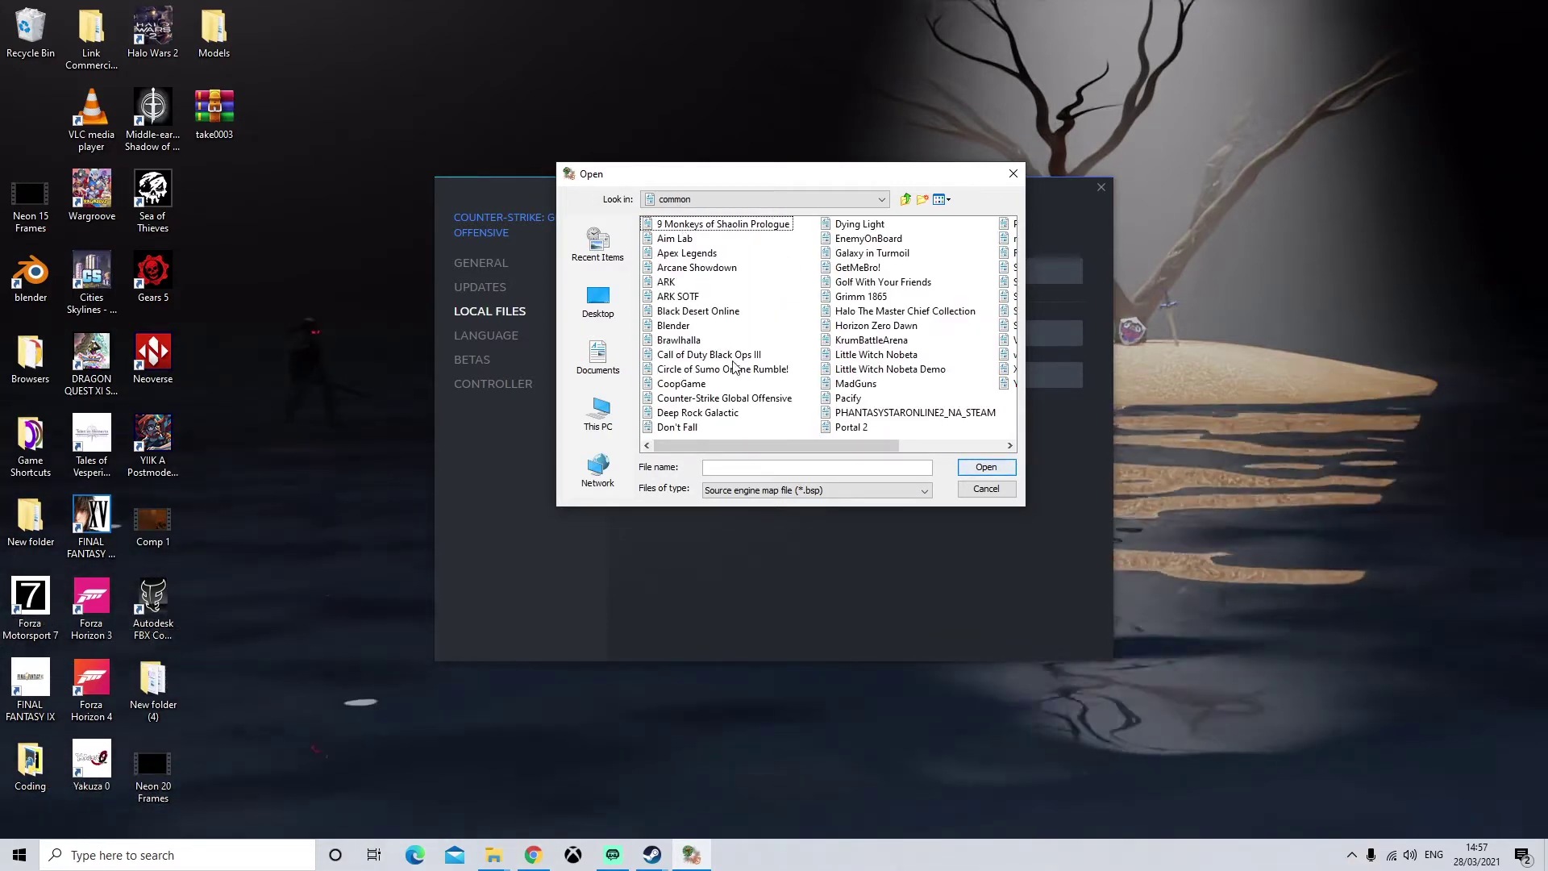
pyautogui.doubleClick(738, 399)
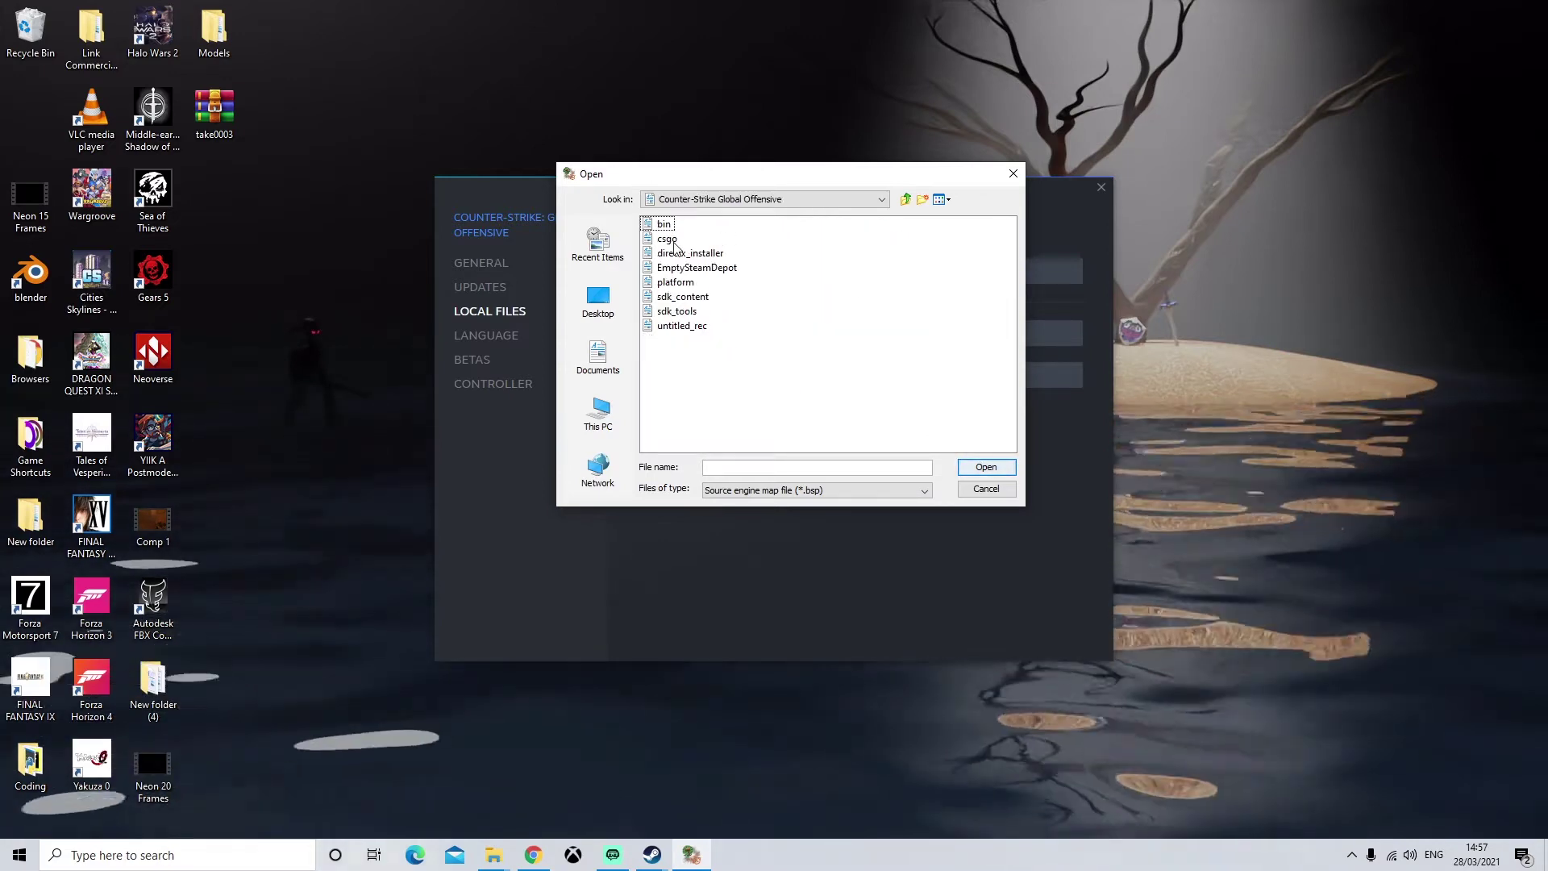
# - Open csgo > maps and select ar_baggage.bsp through training1.bsp
pyautogui.click(669, 241)
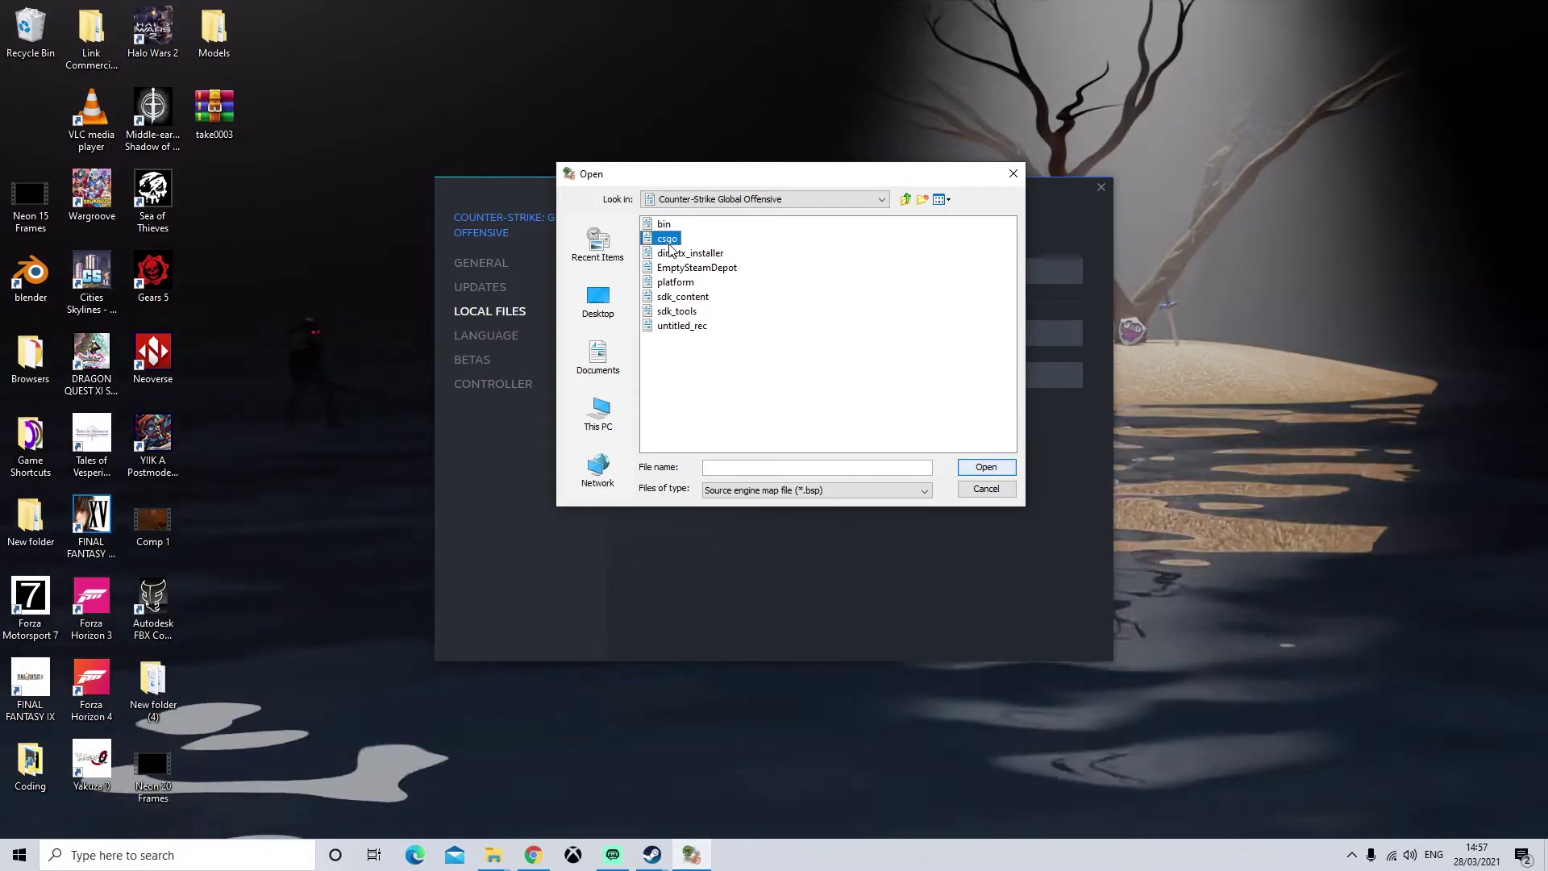
pyautogui.doubleClick(669, 240)
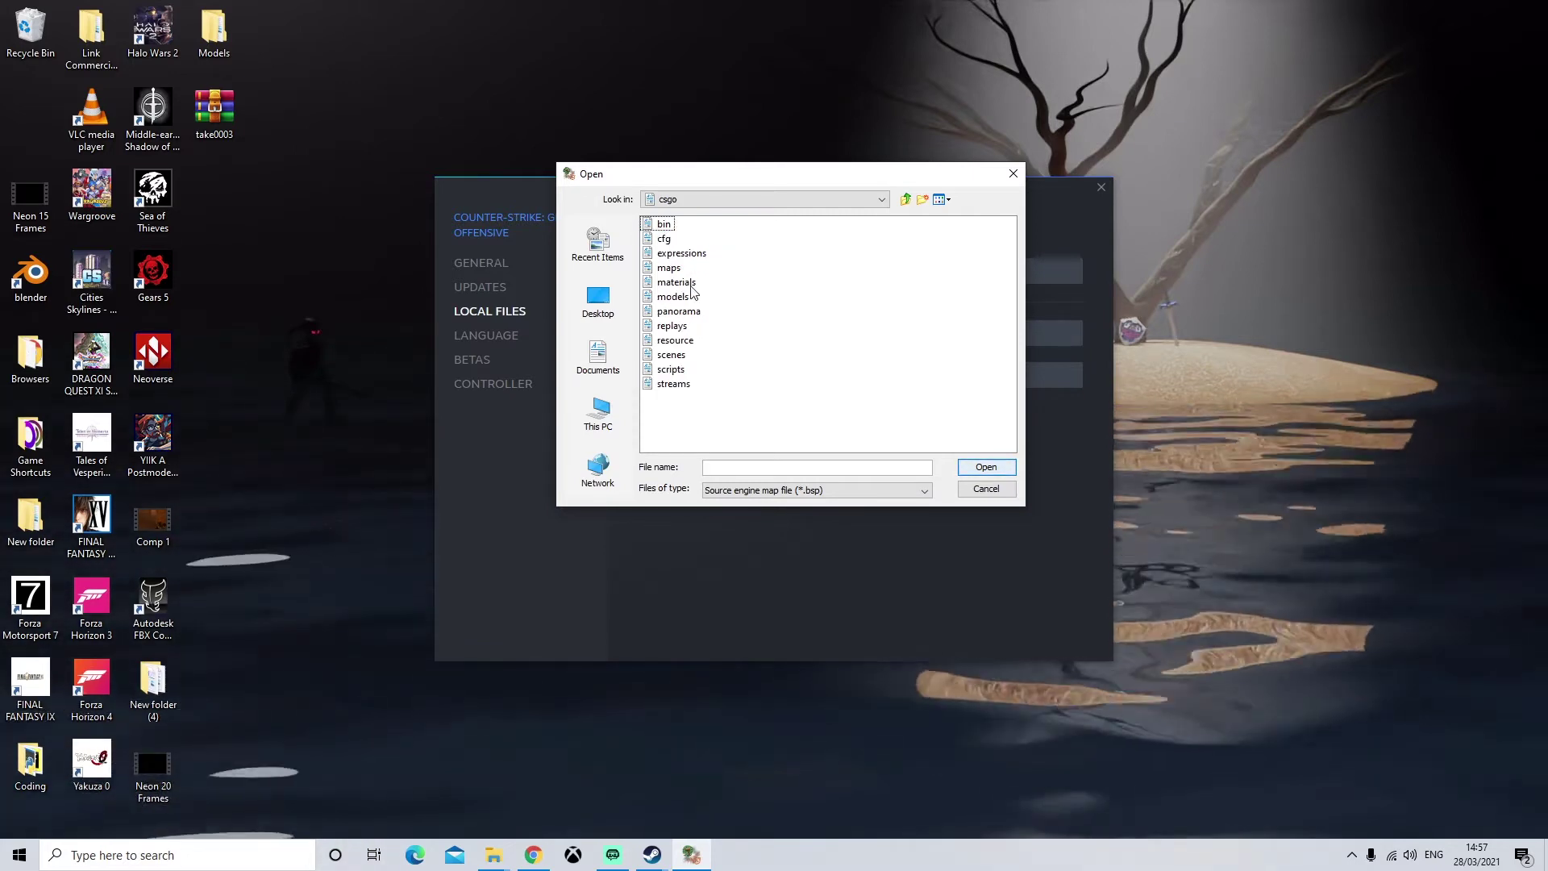
pyautogui.doubleClick(669, 267)
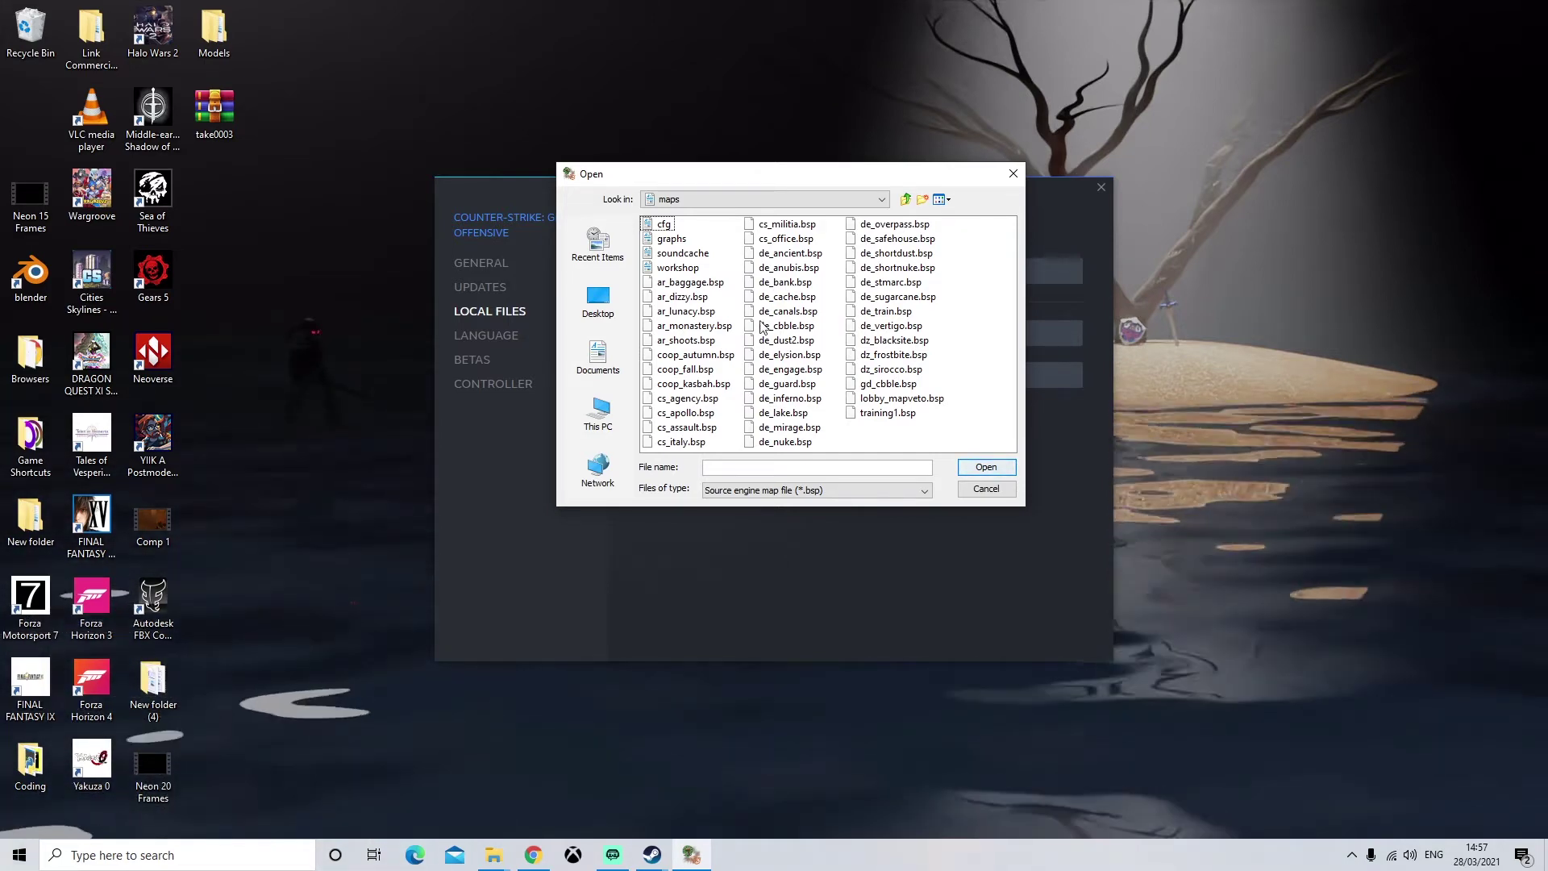
pyautogui.click(721, 284)
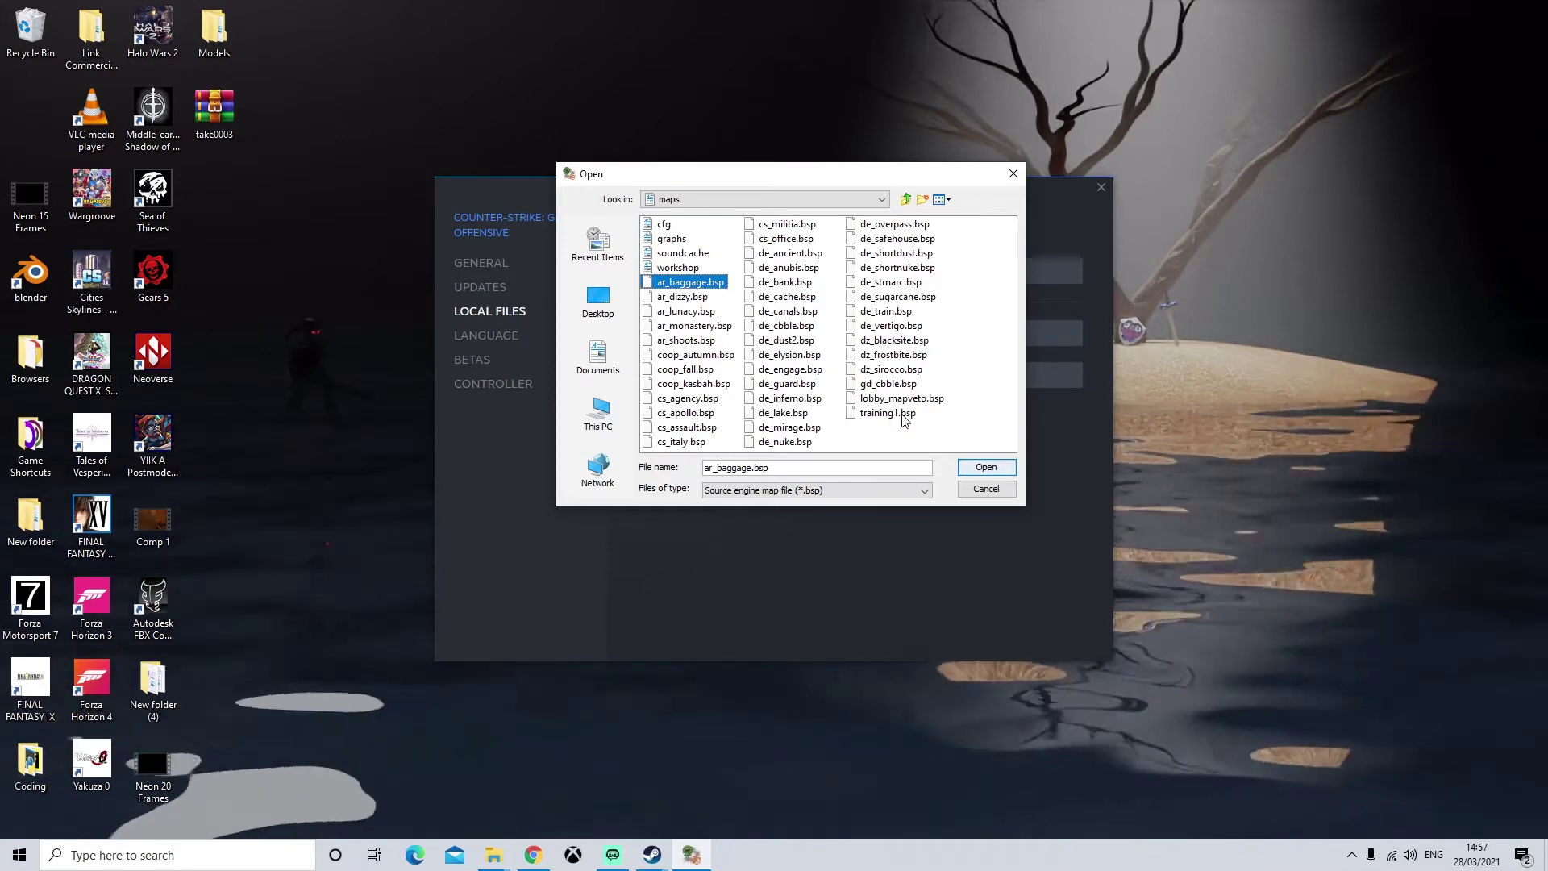
pyautogui.keyDown('shift'); pyautogui.click(905, 421); pyautogui.keyUp('shift')
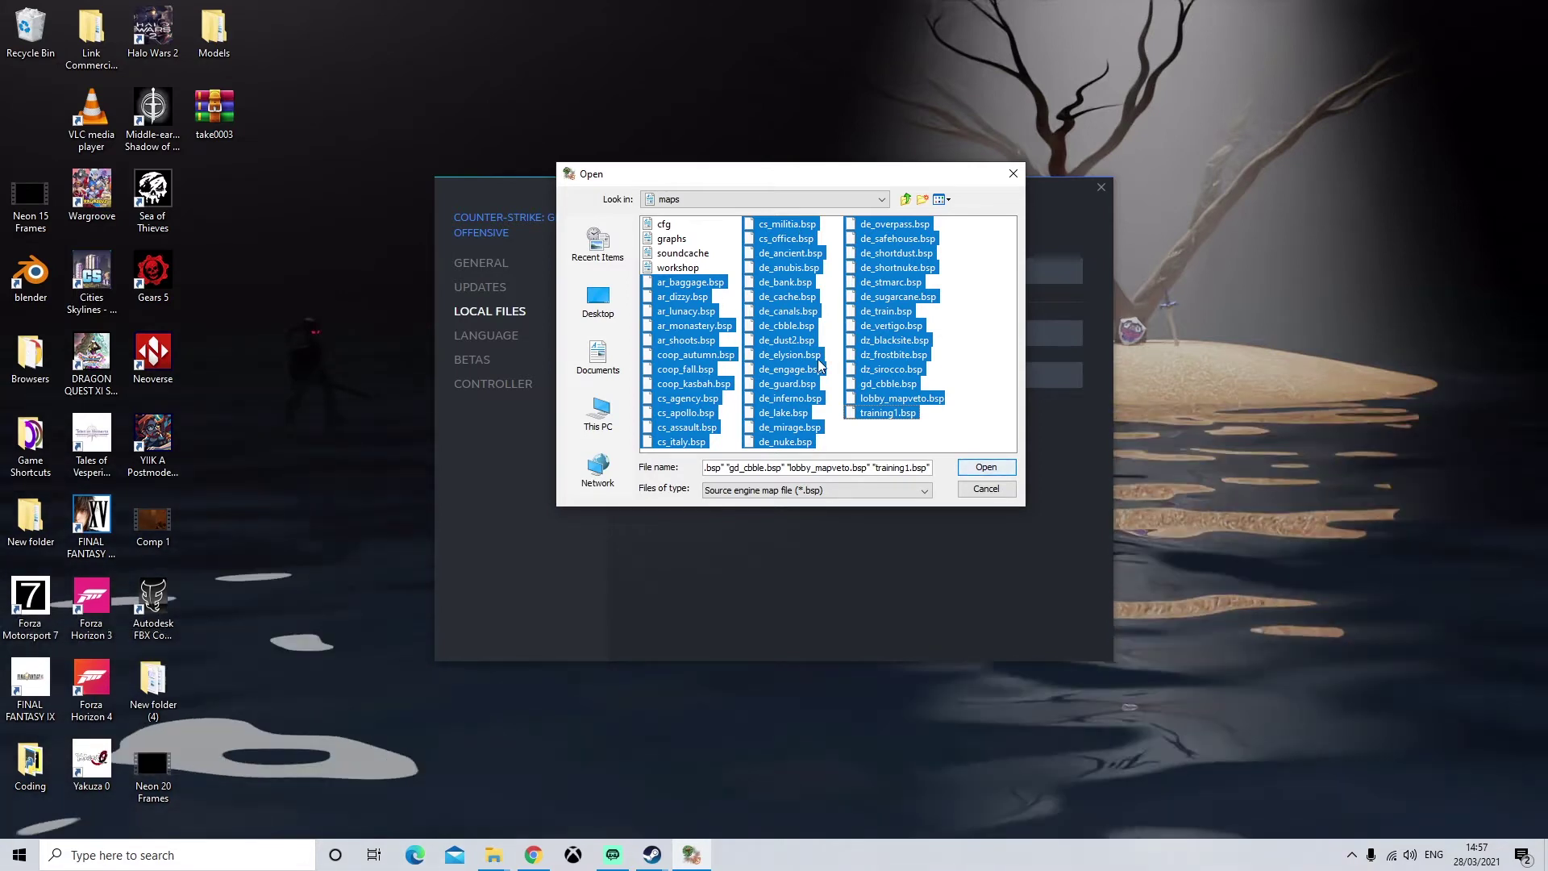
# - Add the selected CS:GO maps to BSPSource's file list and check the list
pyautogui.click(973, 470)
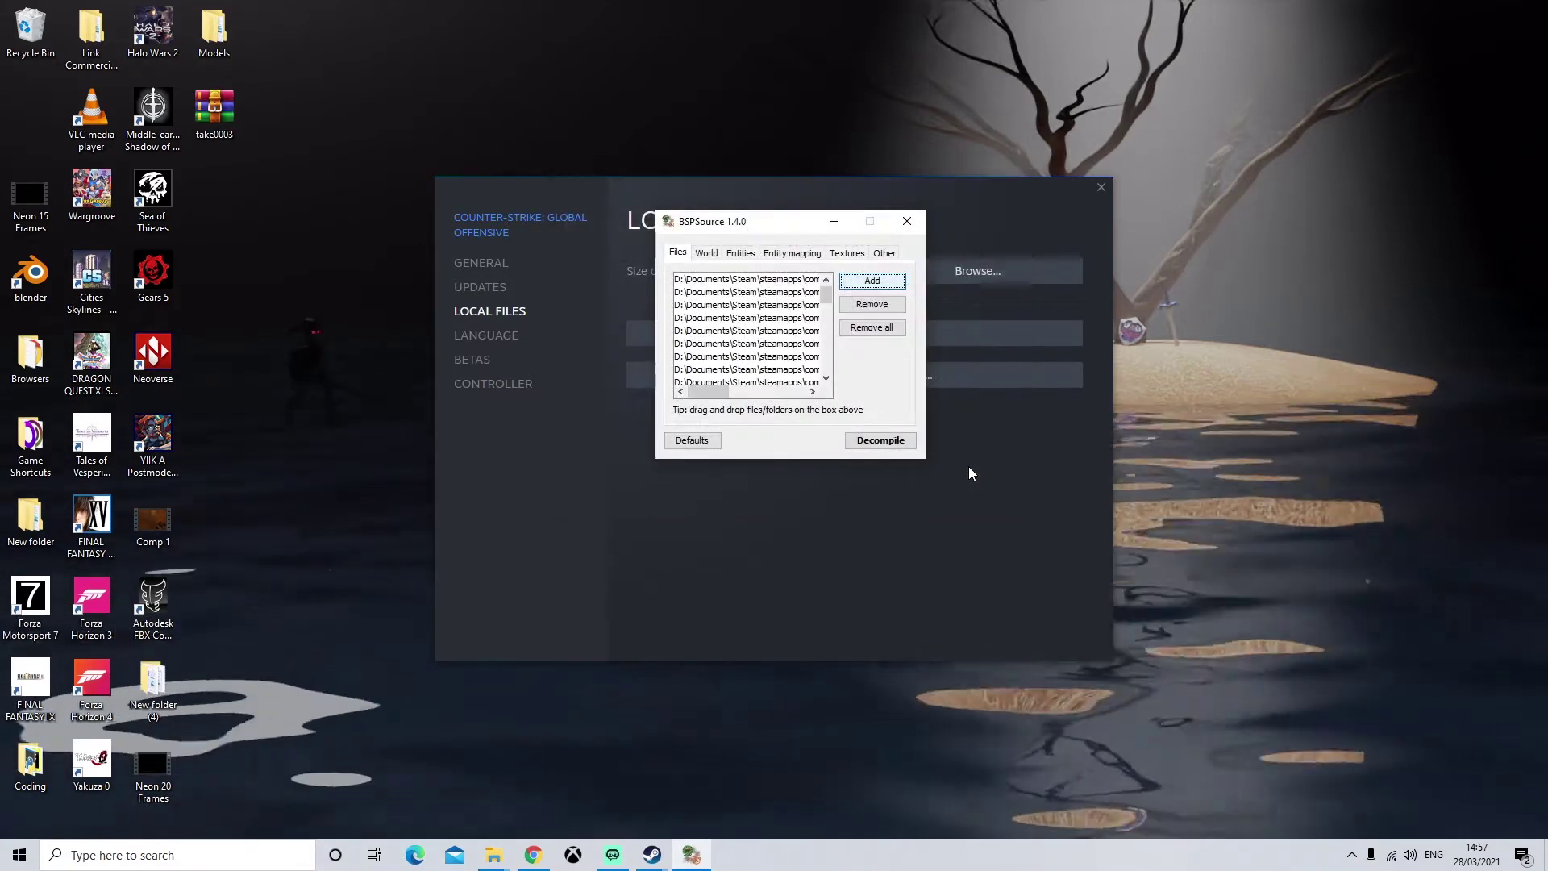
pyautogui.scroll(-3, 788, 373)
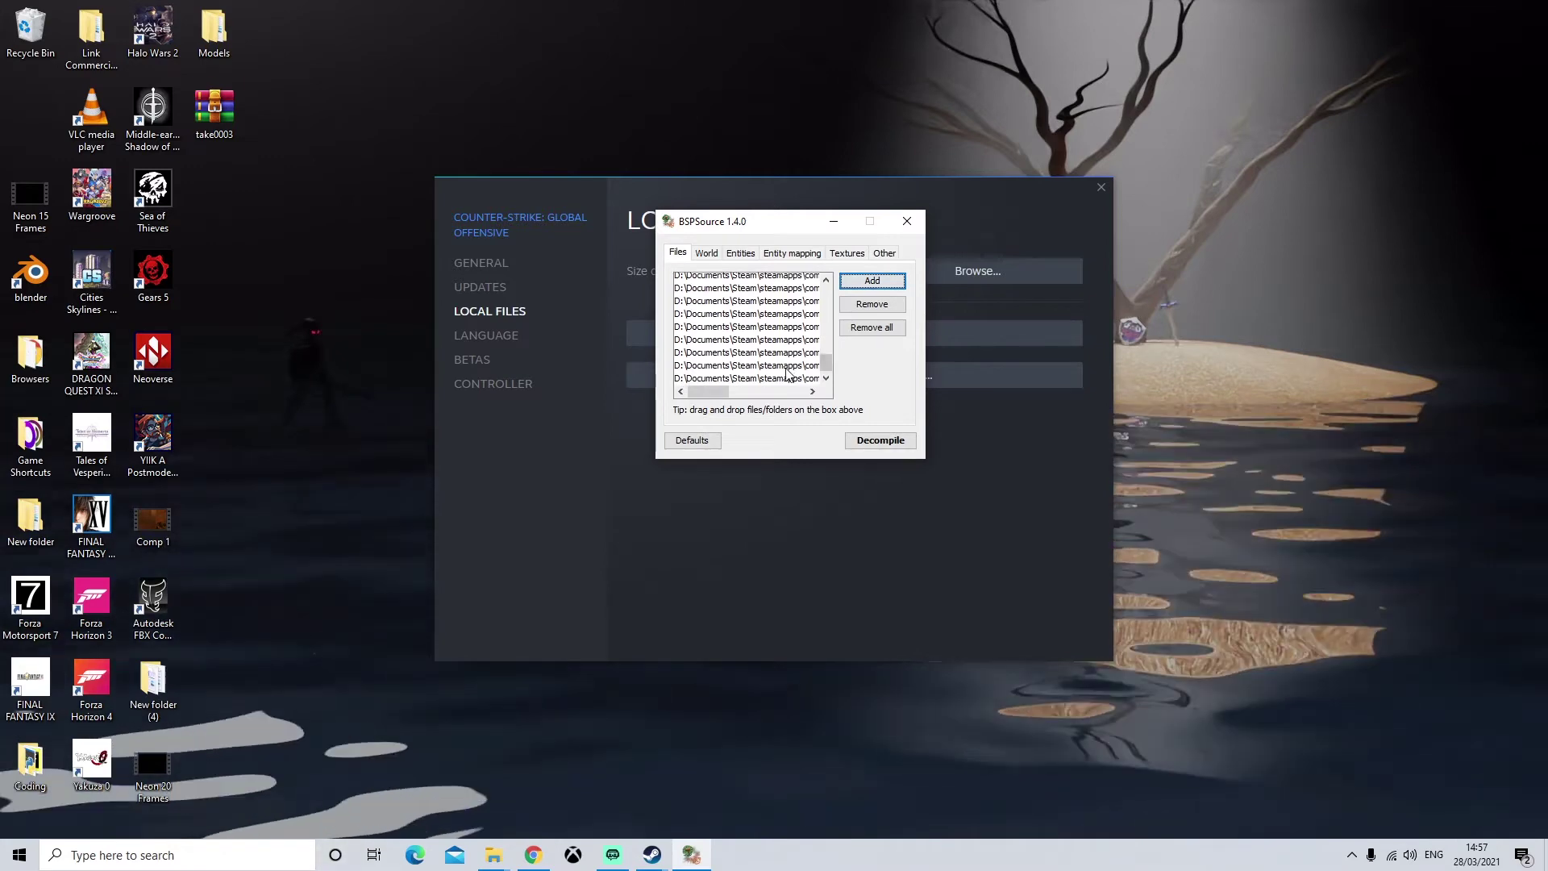
pyautogui.keyDown('shift'); pyautogui.hscroll(3, 787, 373); pyautogui.keyUp('shift')
pyautogui.scroll(10, 807, 372)
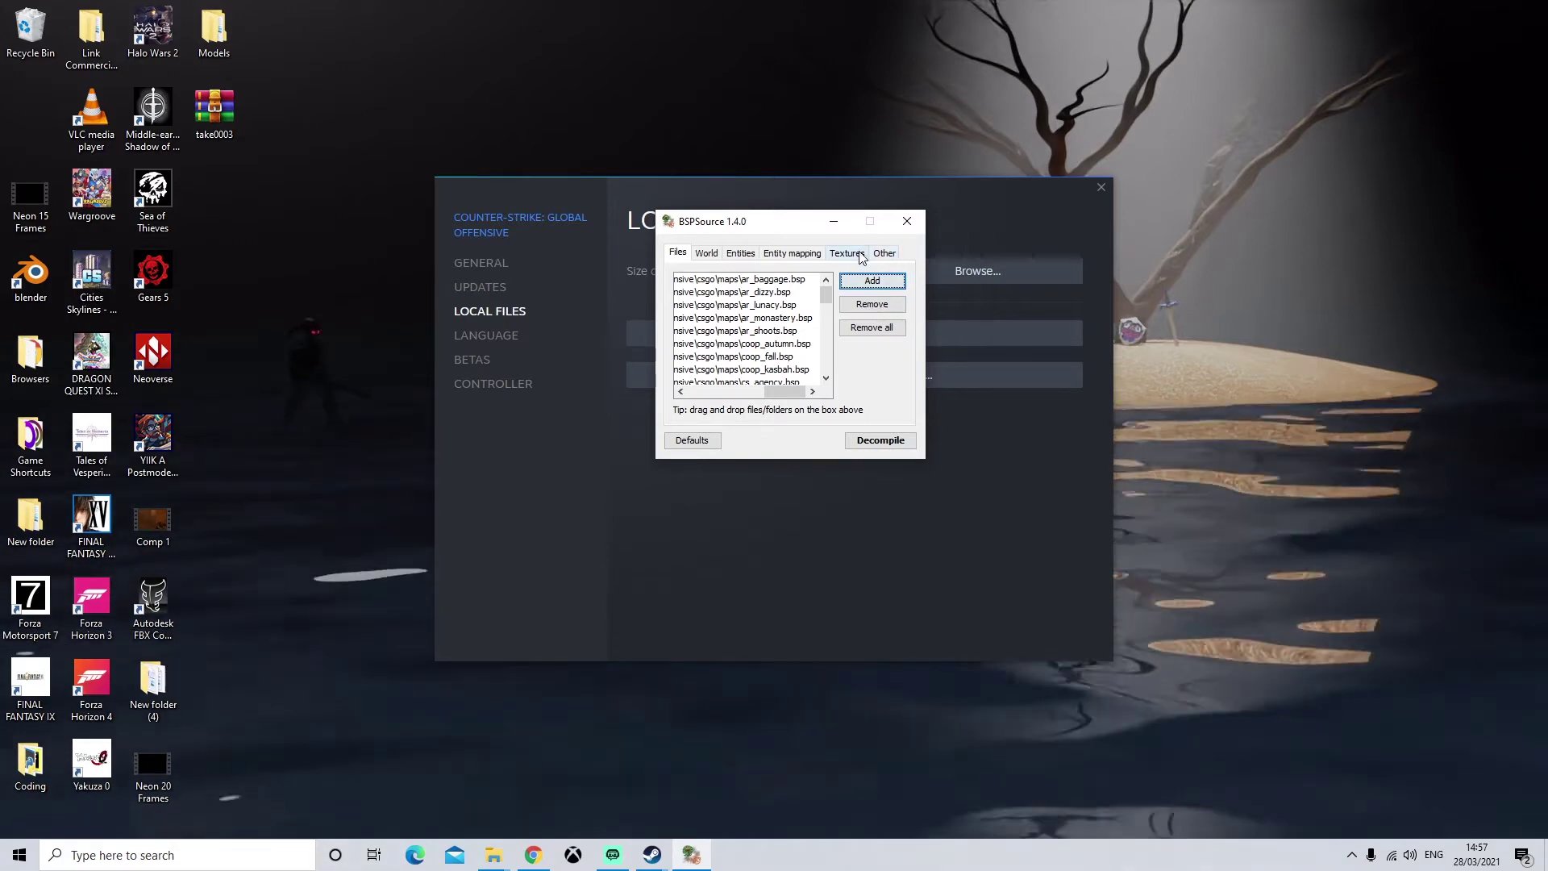
# - On the Other tab, enable Extract embedded files and keep VMF format Automatic
pyautogui.click(885, 254)
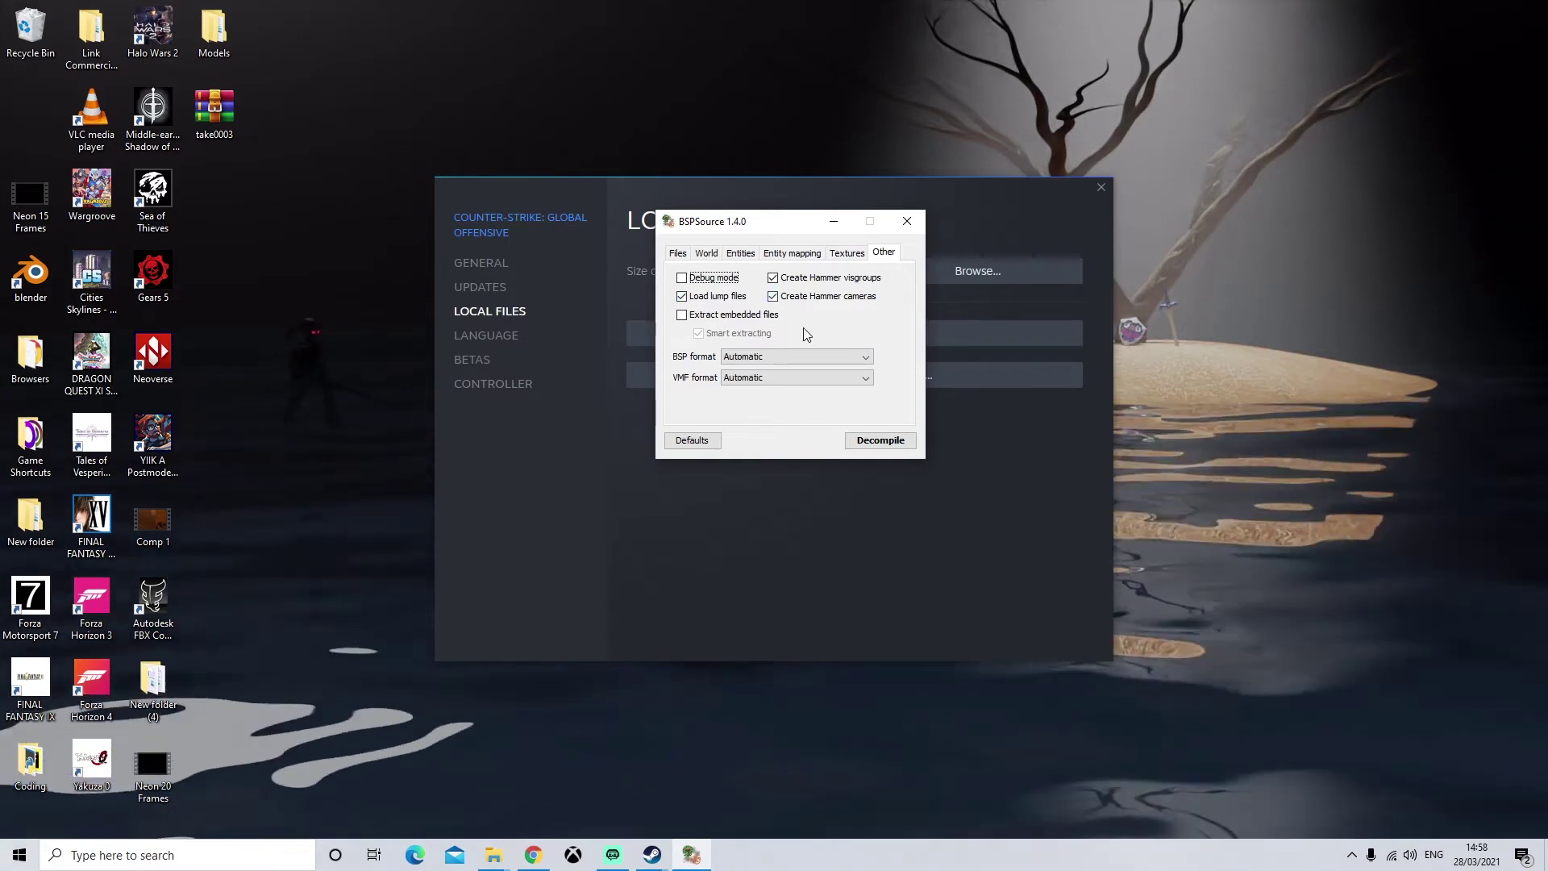
pyautogui.click(682, 315)
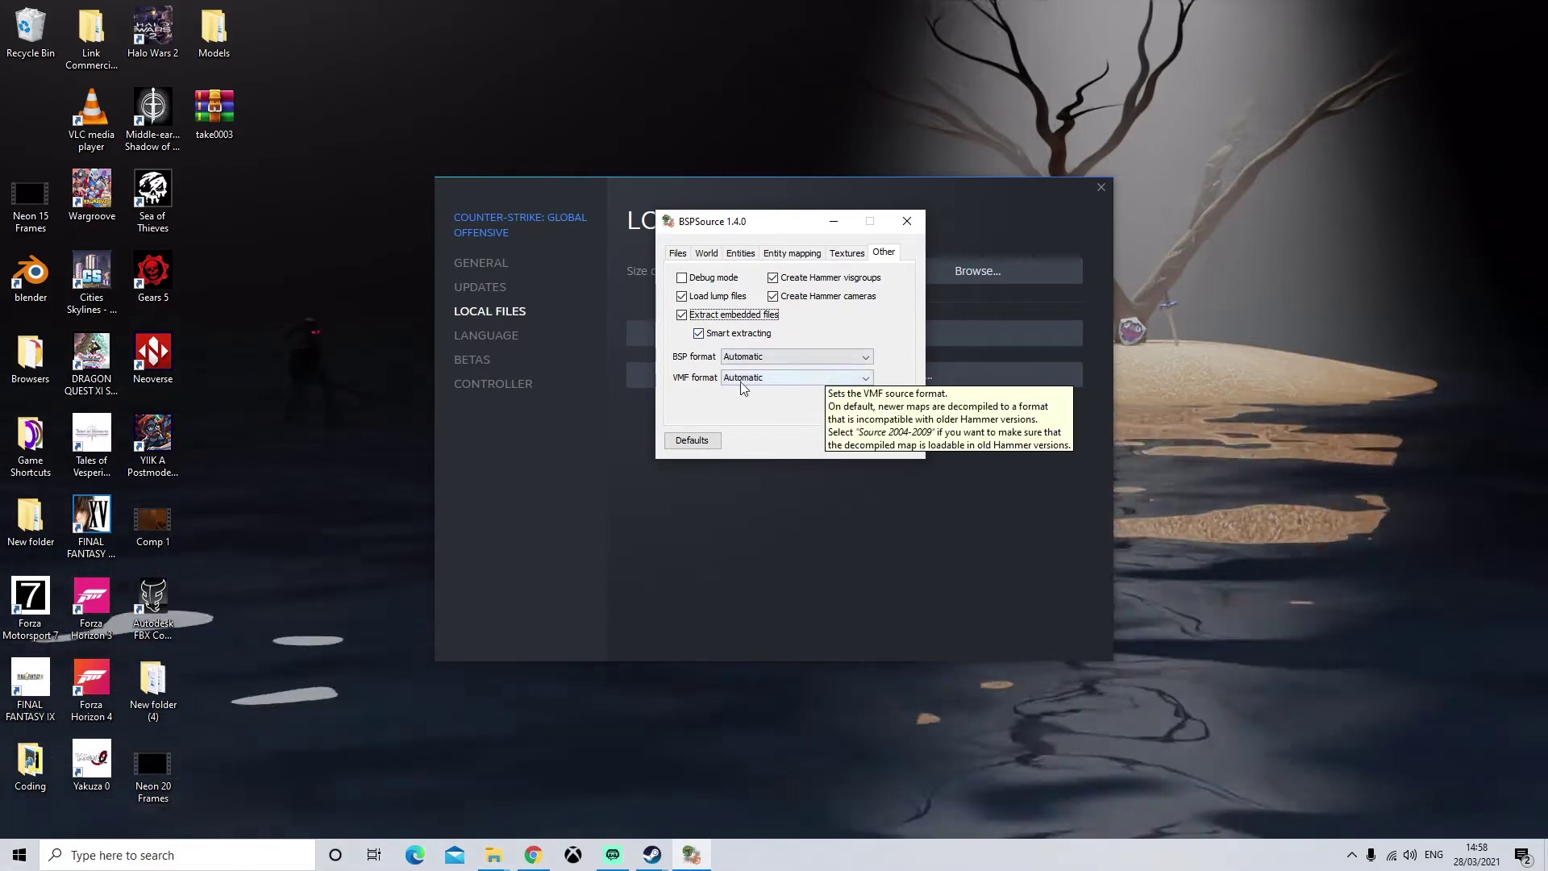
pyautogui.click(852, 379)
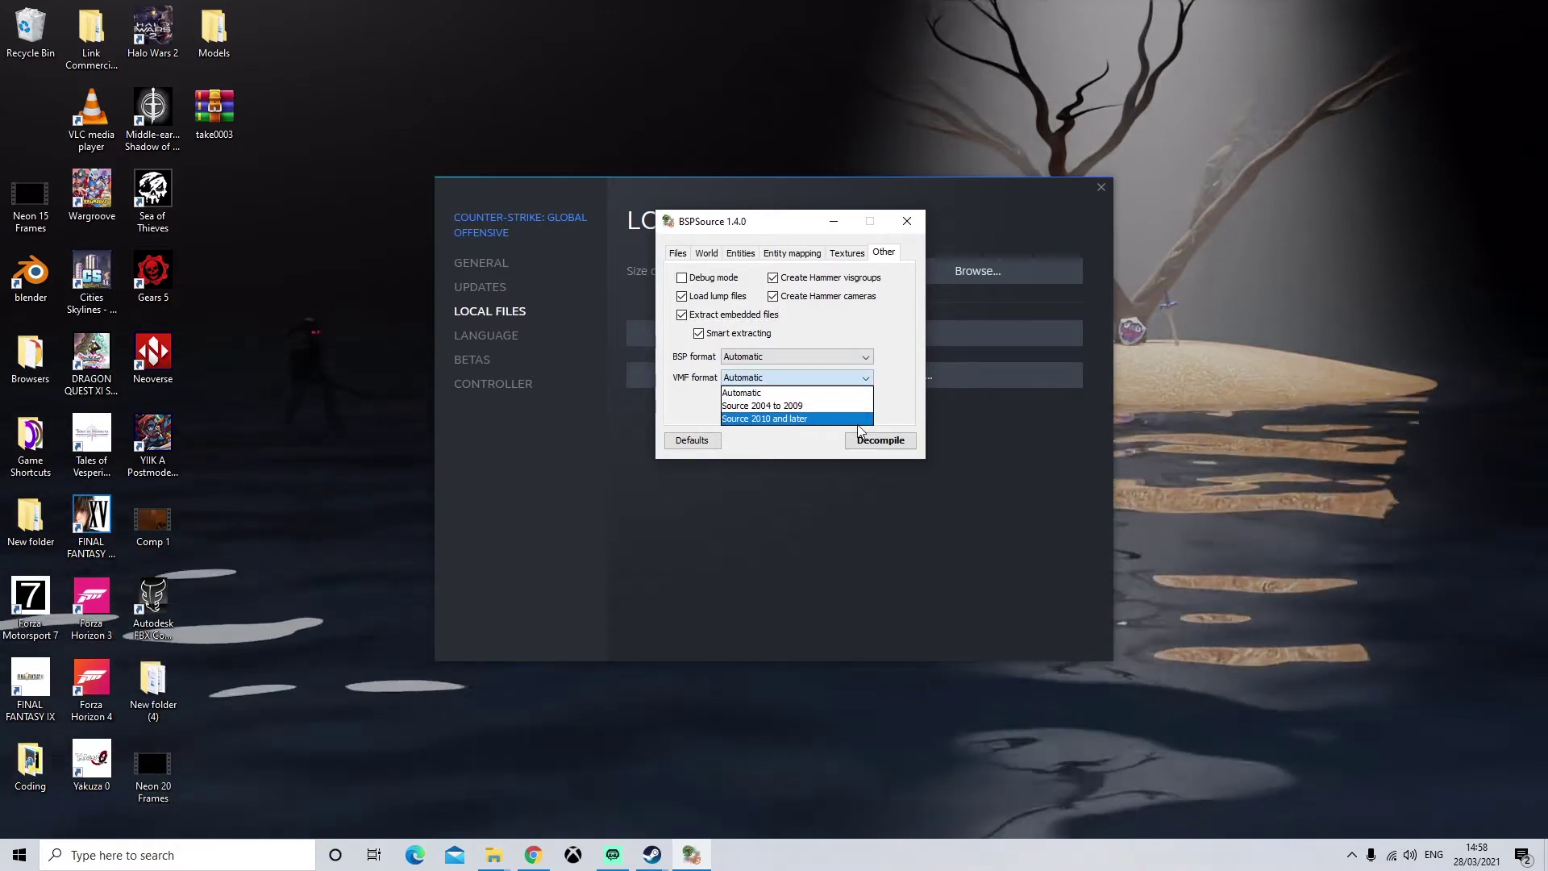
pyautogui.click(863, 382)
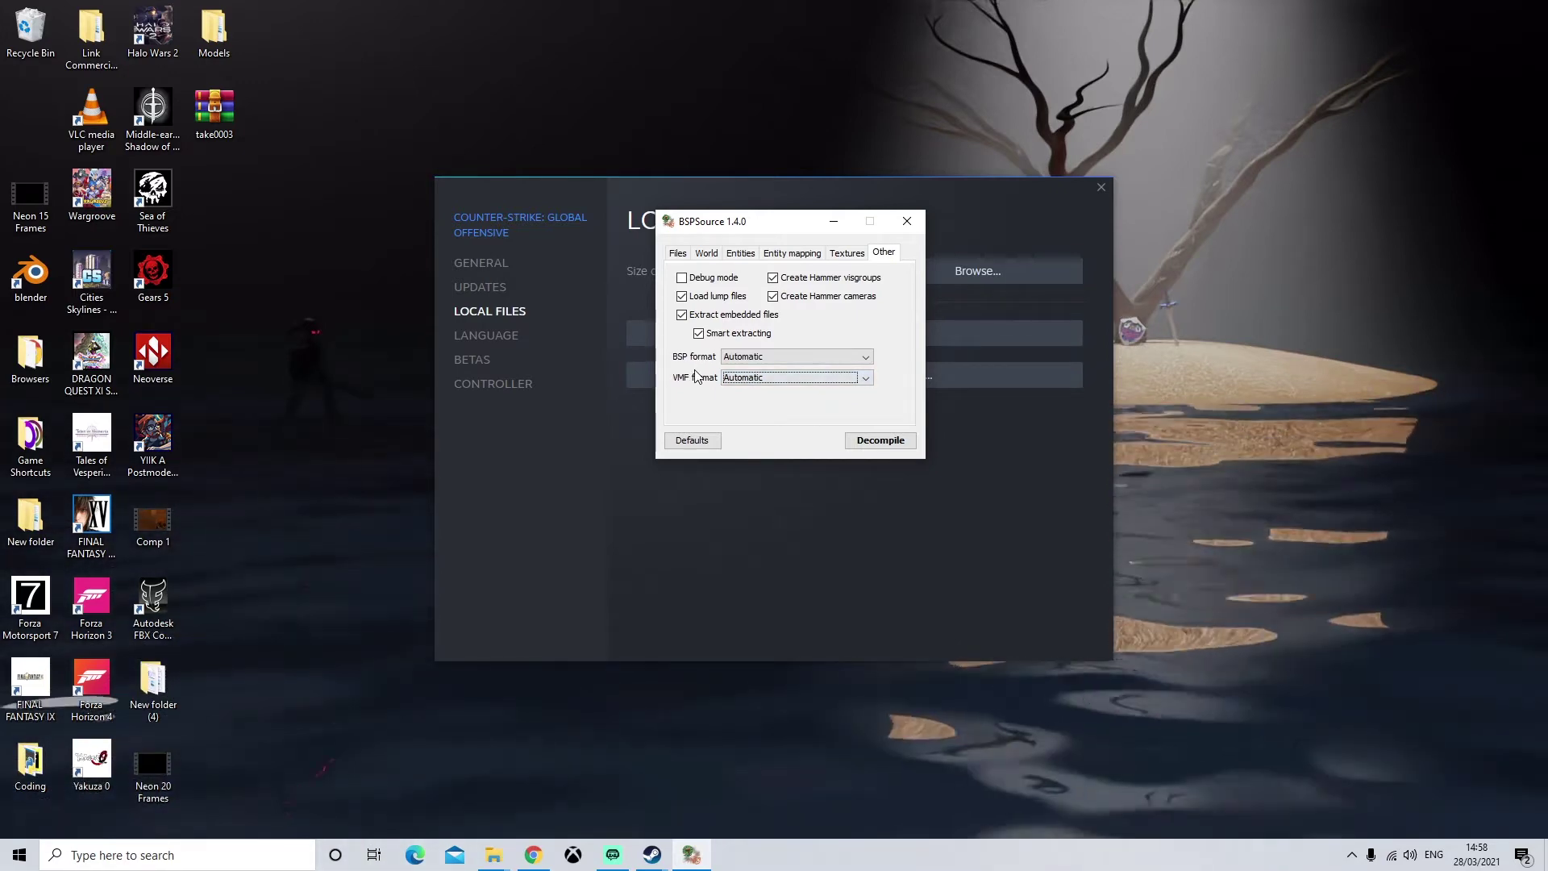
pyautogui.click(678, 253)
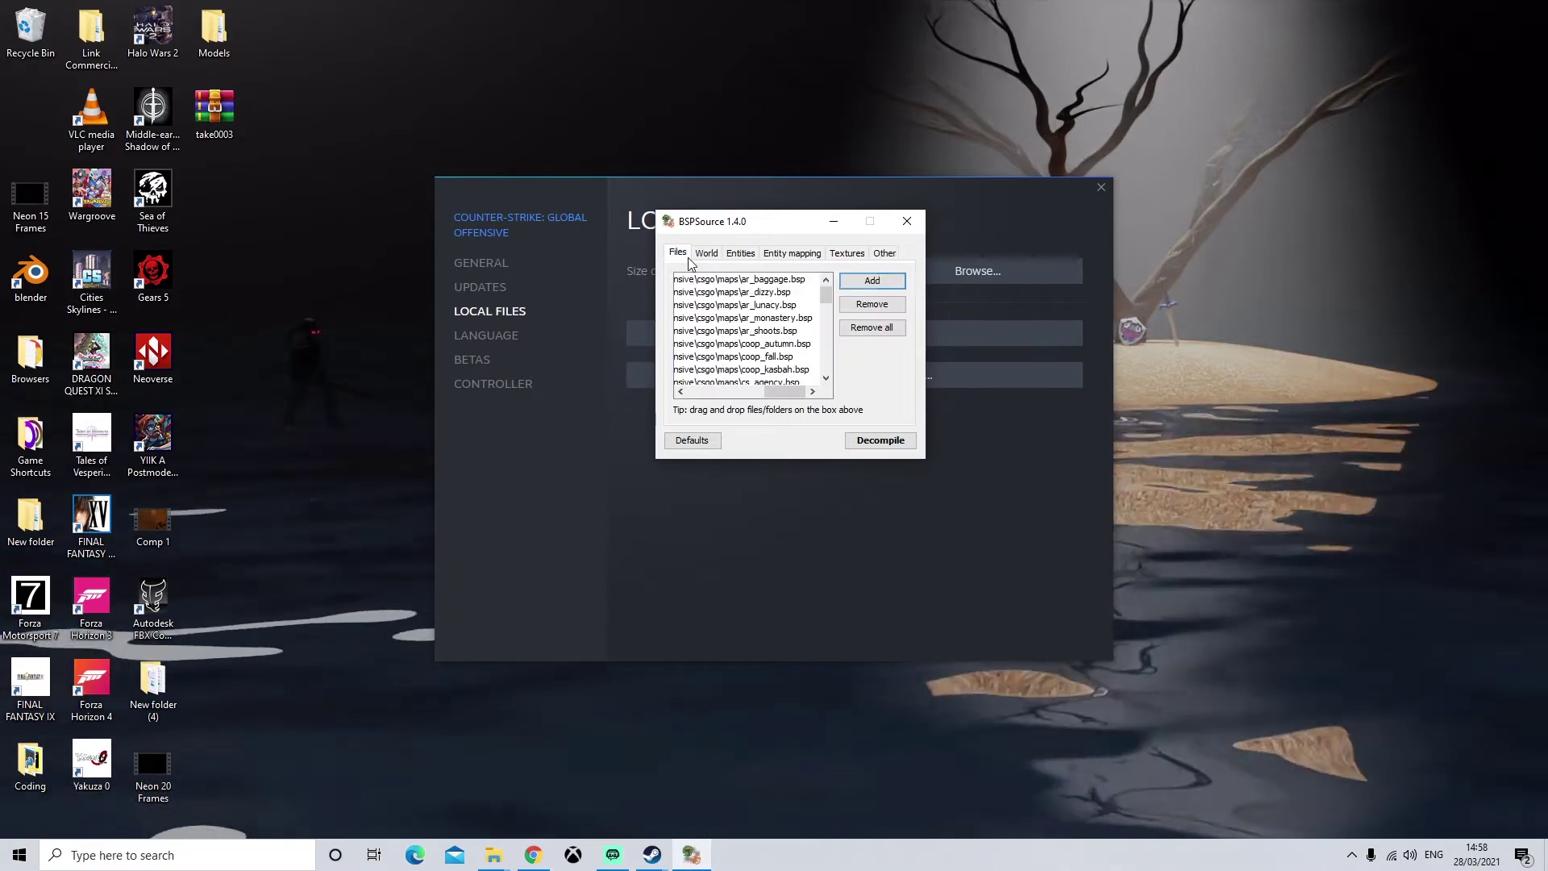
# - Decompile the listed maps with Documents\Youtube Map folder Decompiled as the output folder
pyautogui.click(871, 442)
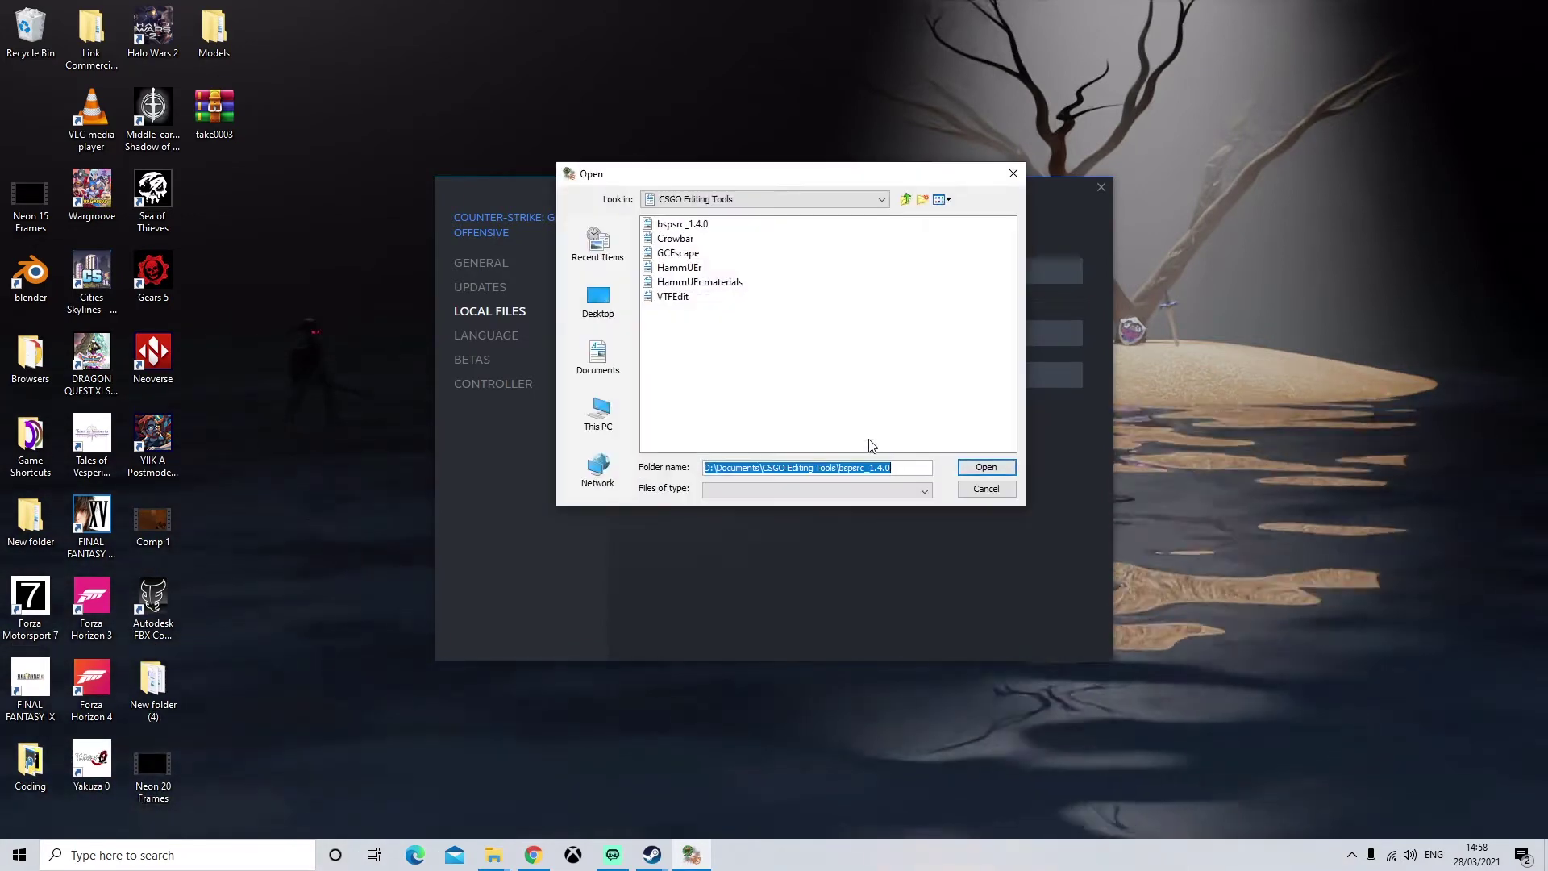
pyautogui.click(596, 368)
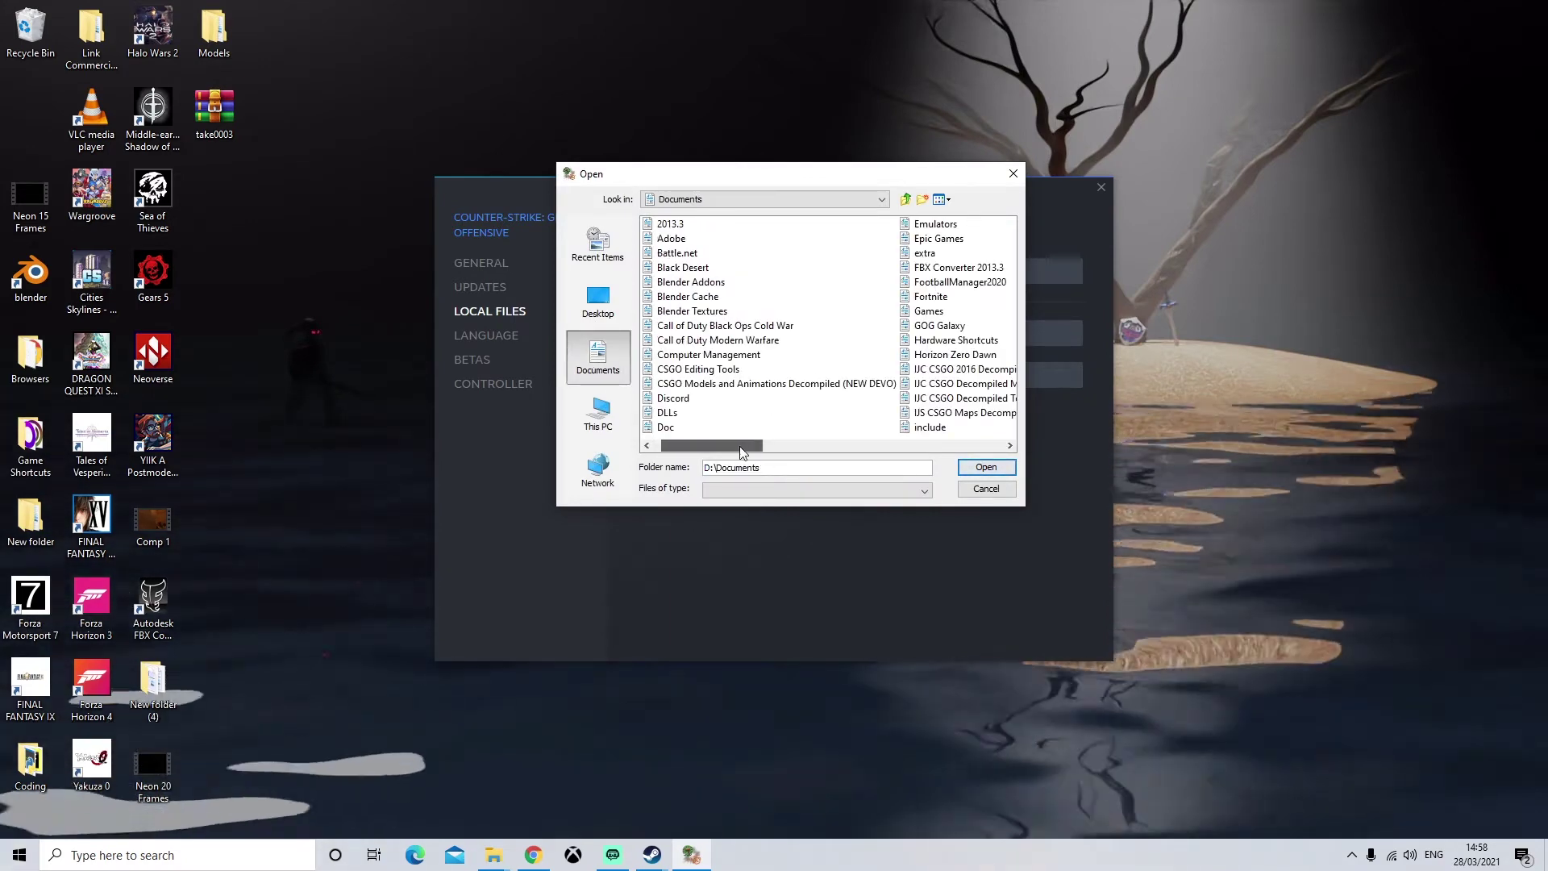
pyautogui.moveTo(742, 447)
pyautogui.mouseDown()
pyautogui.moveTo(924, 448)
pyautogui.moveTo(755, 446)
pyautogui.mouseUp()
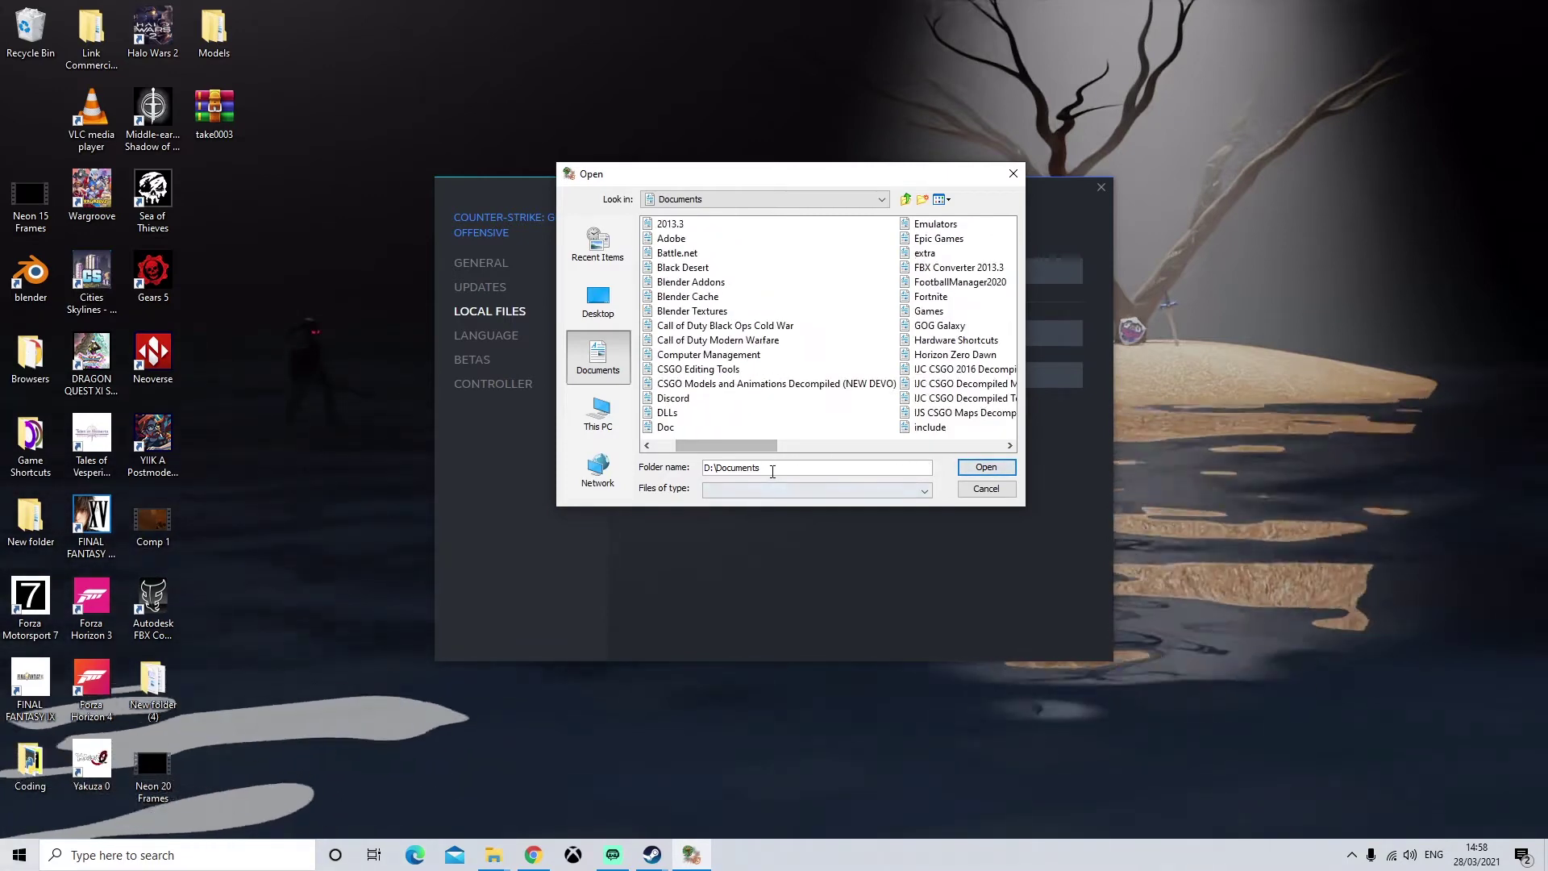
pyautogui.click(773, 471)
pyautogui.click(959, 383)
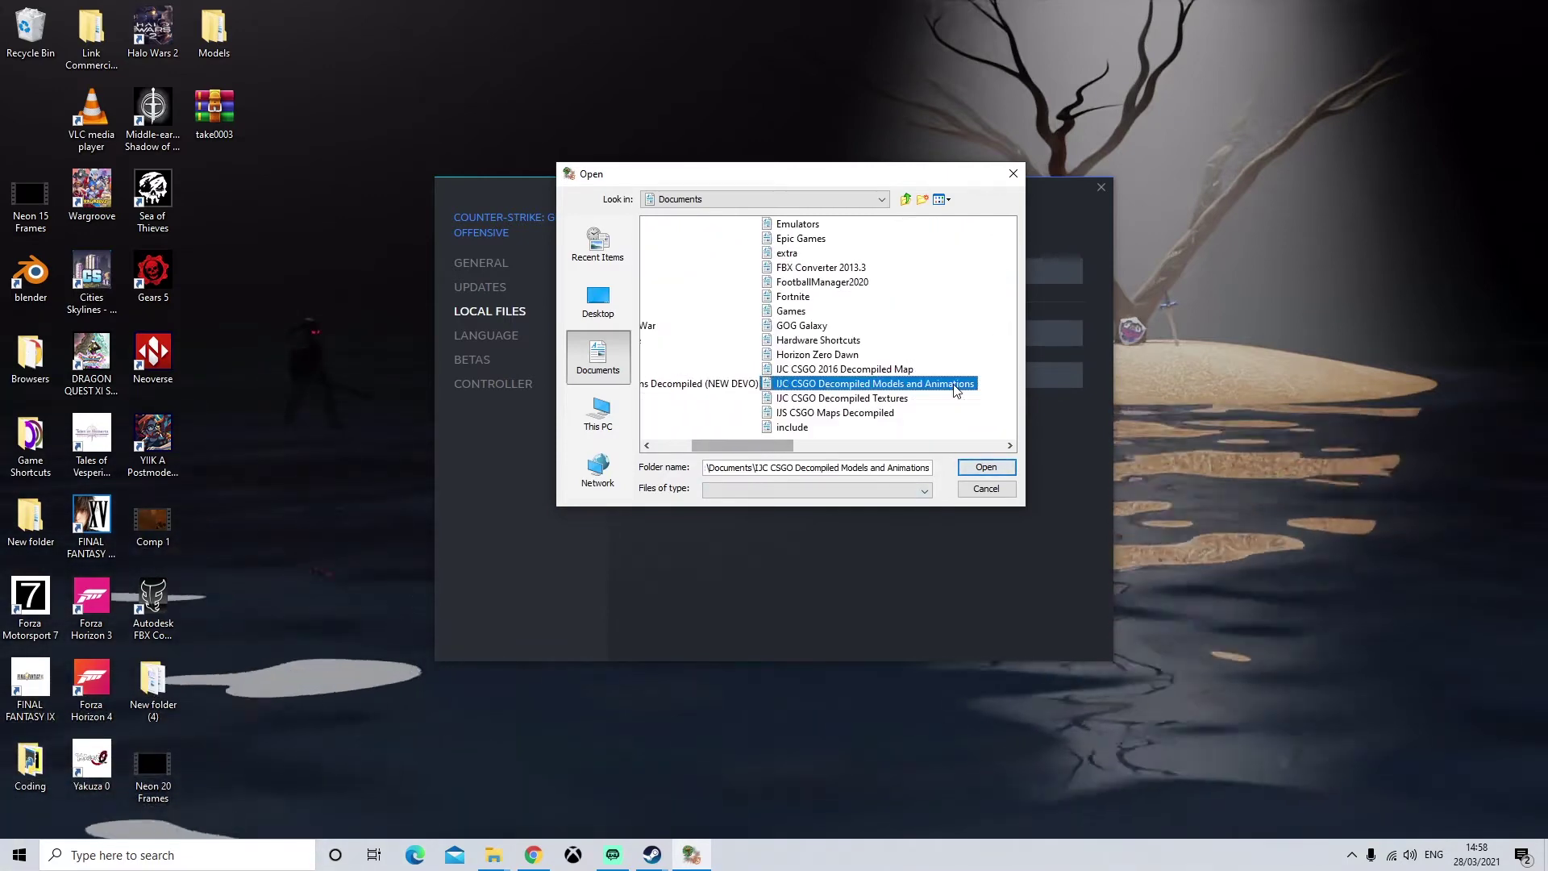
pyautogui.press('y')
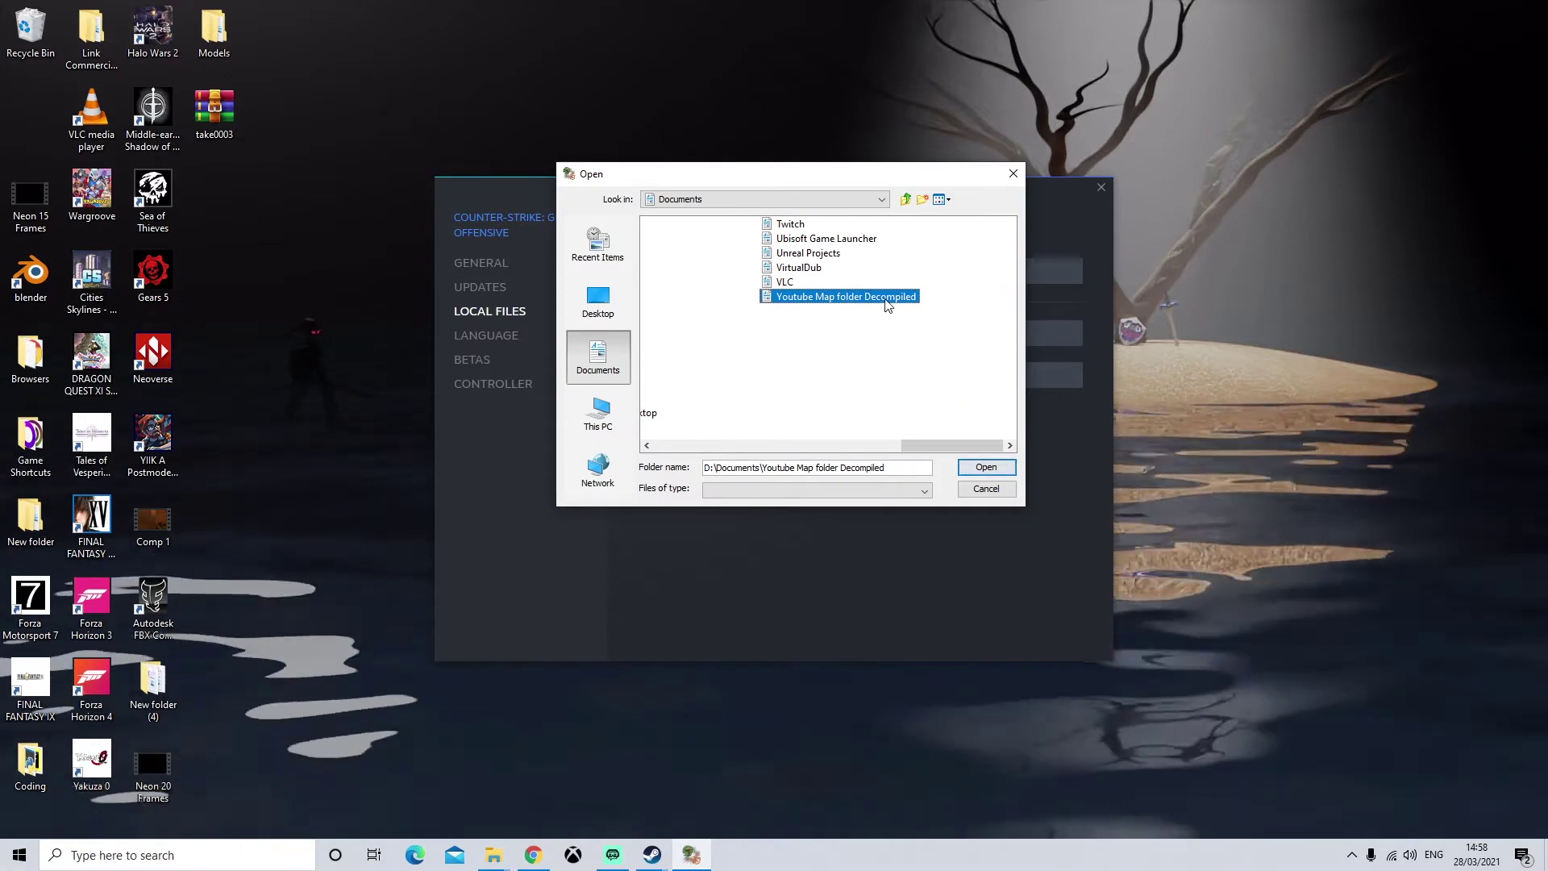
pyautogui.click(986, 467)
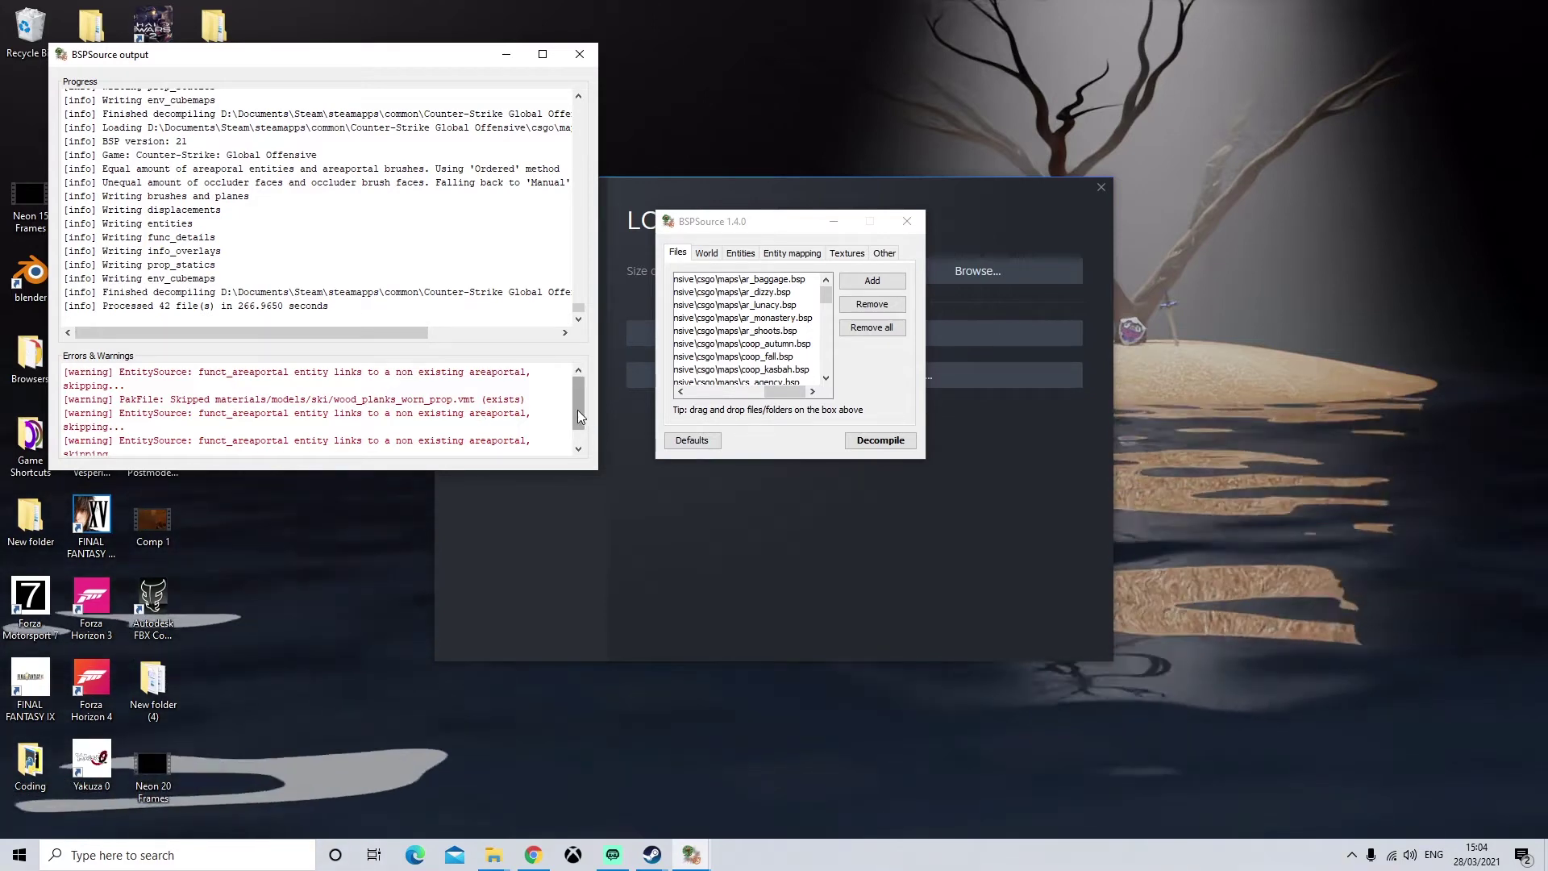
# - Review the 42-file decompile log's errors and warnings, then close the output window
pyautogui.scroll(-2, 577, 412)
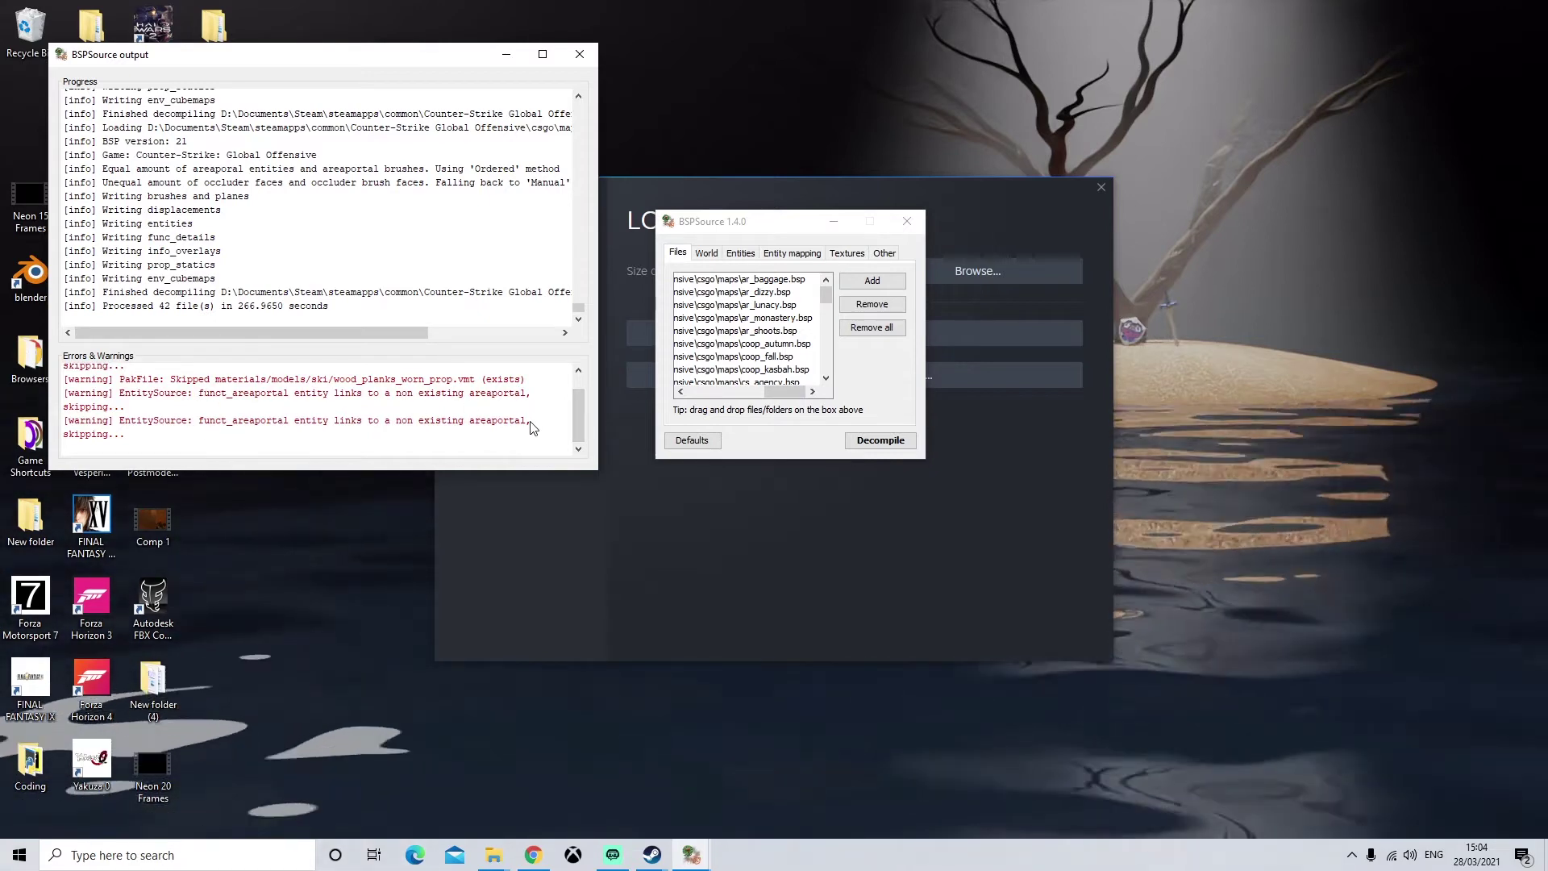
pyautogui.moveTo(536, 420); pyautogui.dragTo(244, 432)
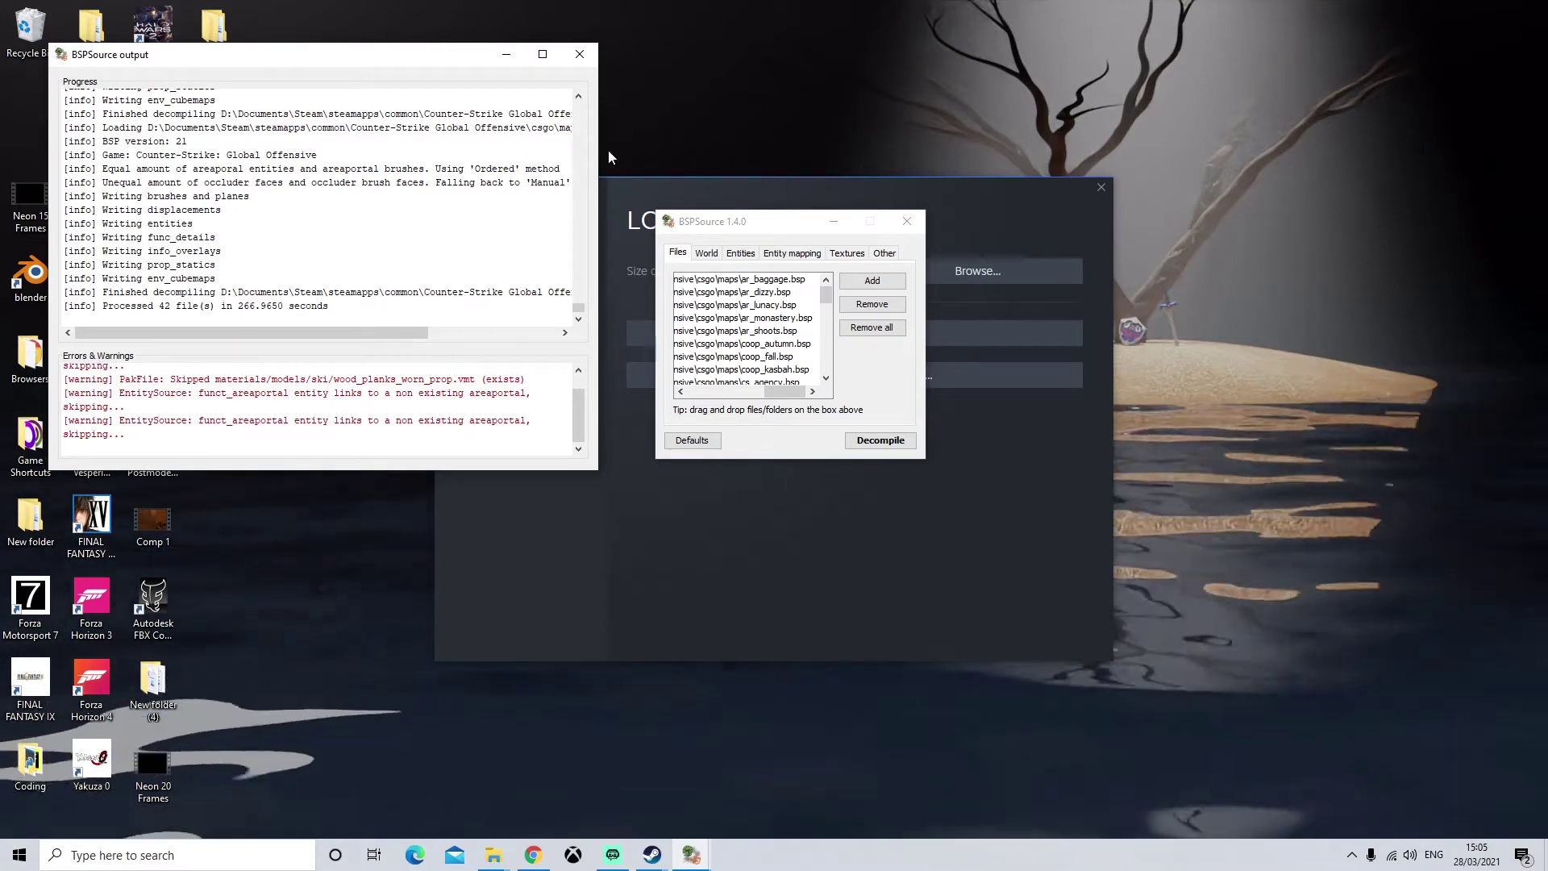
pyautogui.click(580, 54)
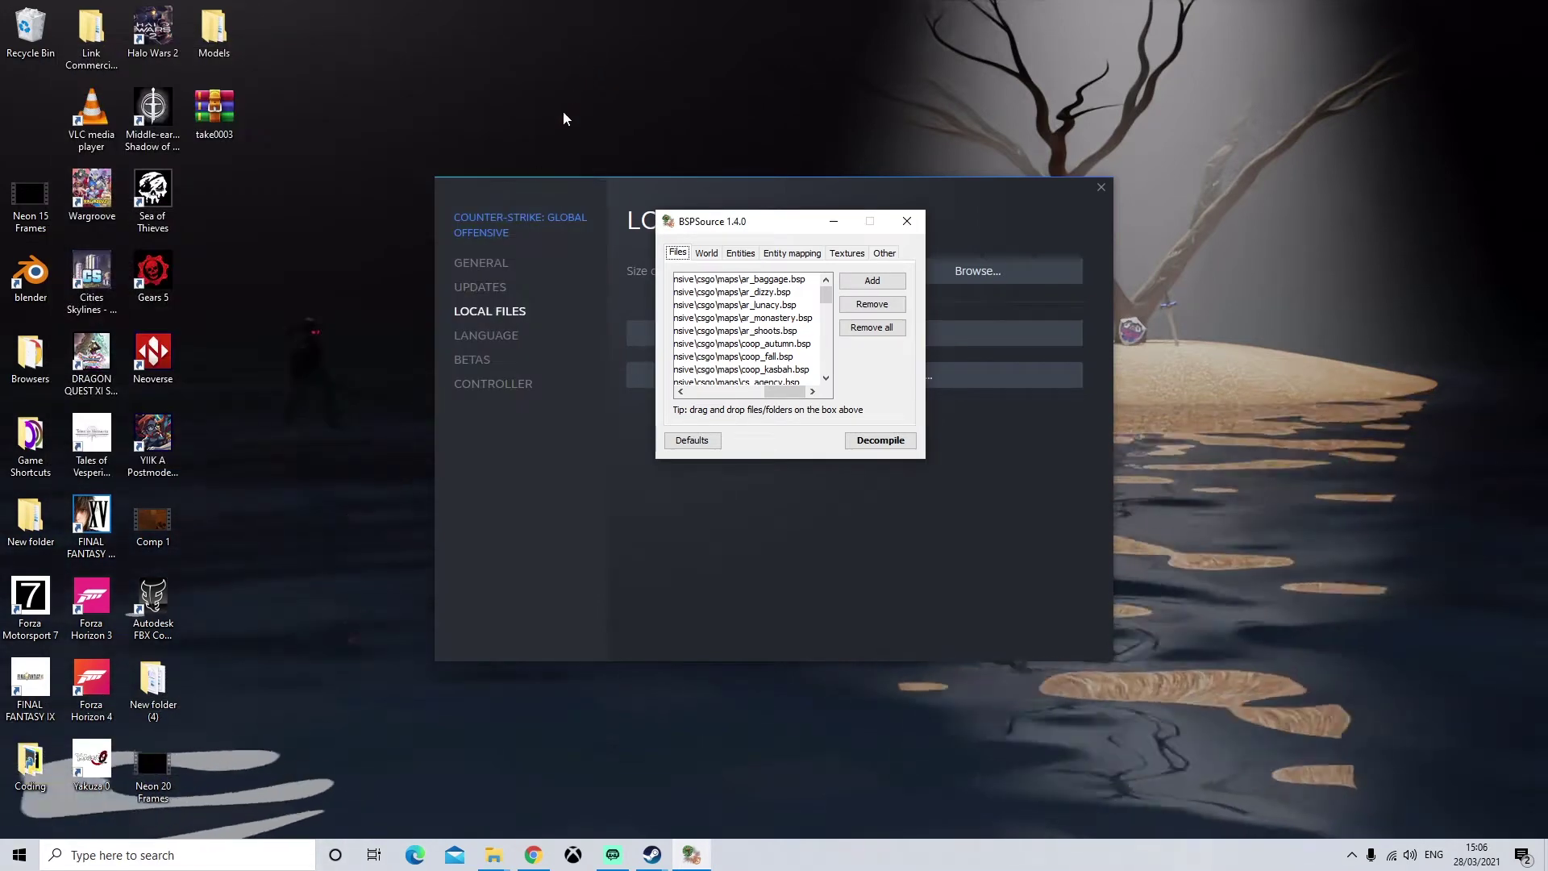
# - Close BSPSource and Steam's CS:GO properties, then open Documents\Blender Addons in Explorer
pyautogui.click(906, 221)
pyautogui.click(1101, 187)
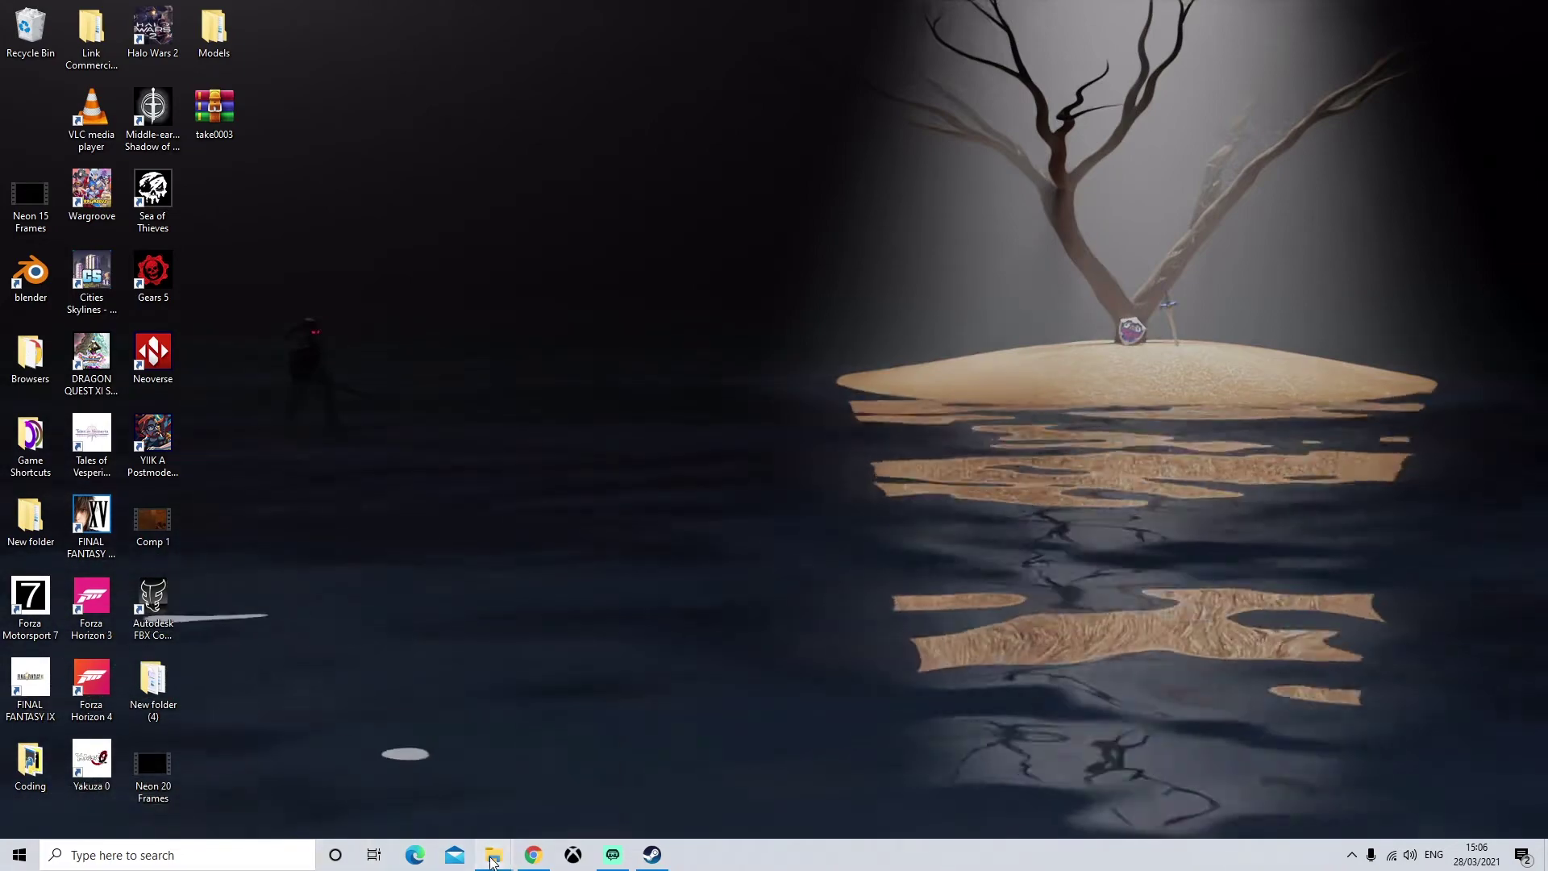
pyautogui.moveTo(492, 861)
pyautogui.middleClick(582, 758)
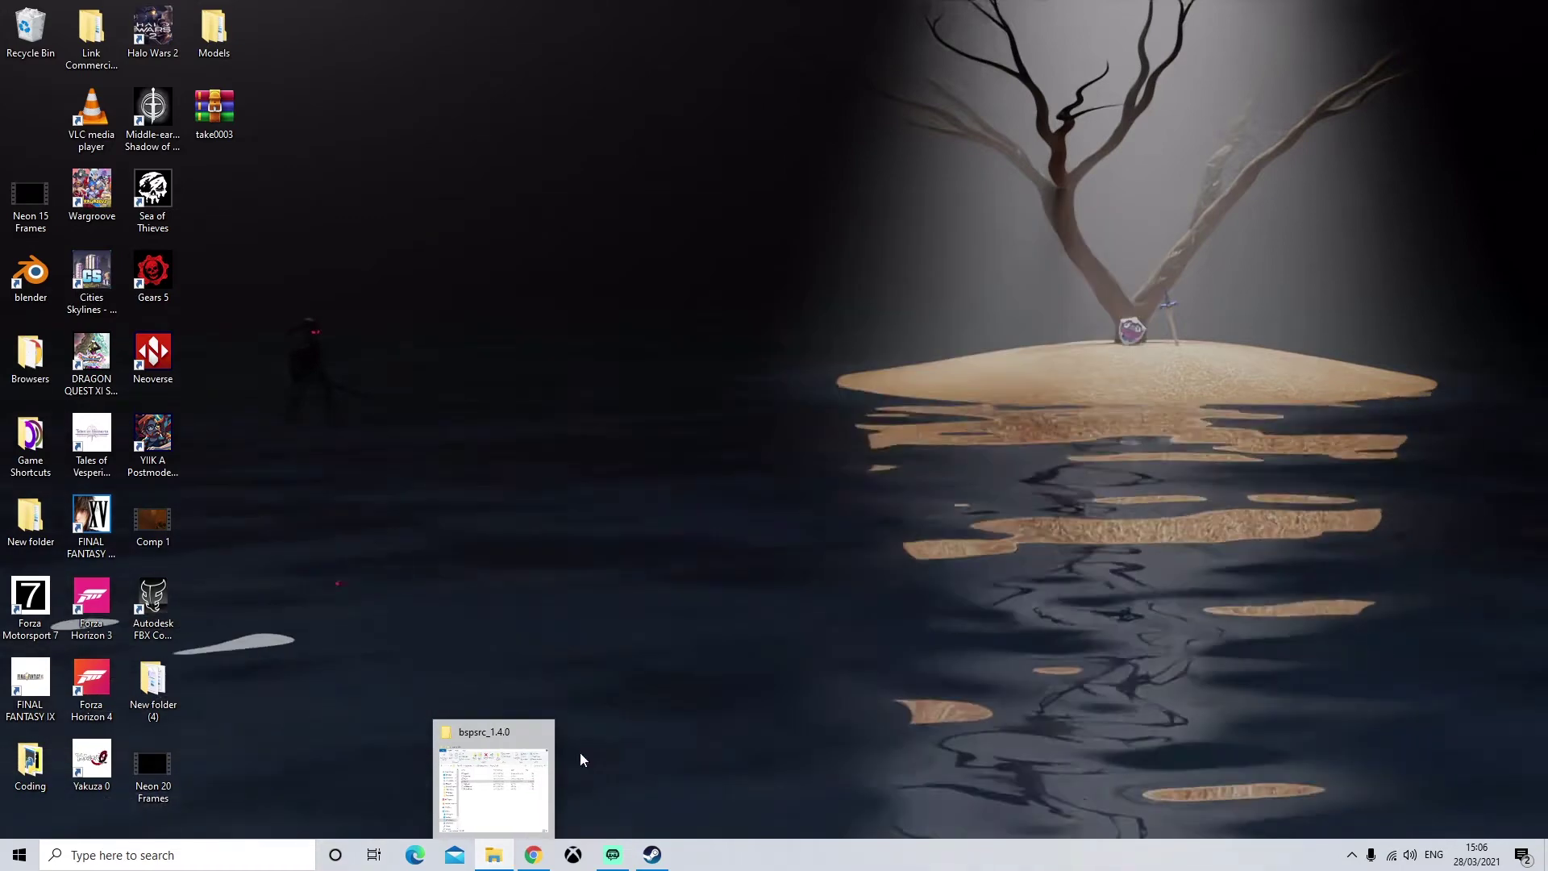
pyautogui.click(494, 786)
pyautogui.click(488, 416)
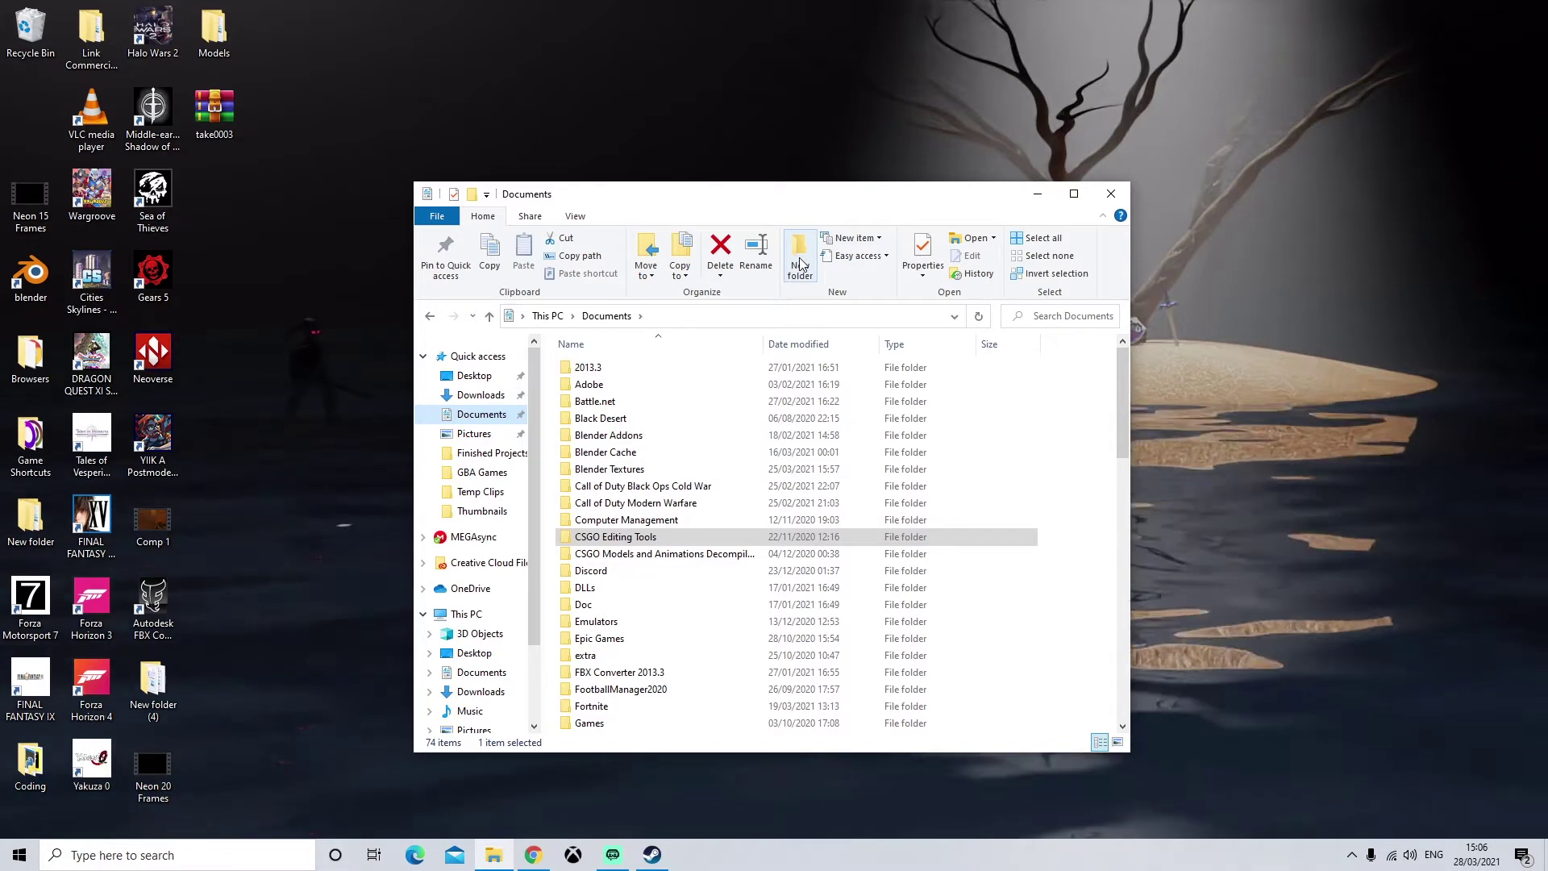
pyautogui.doubleClick(669, 439)
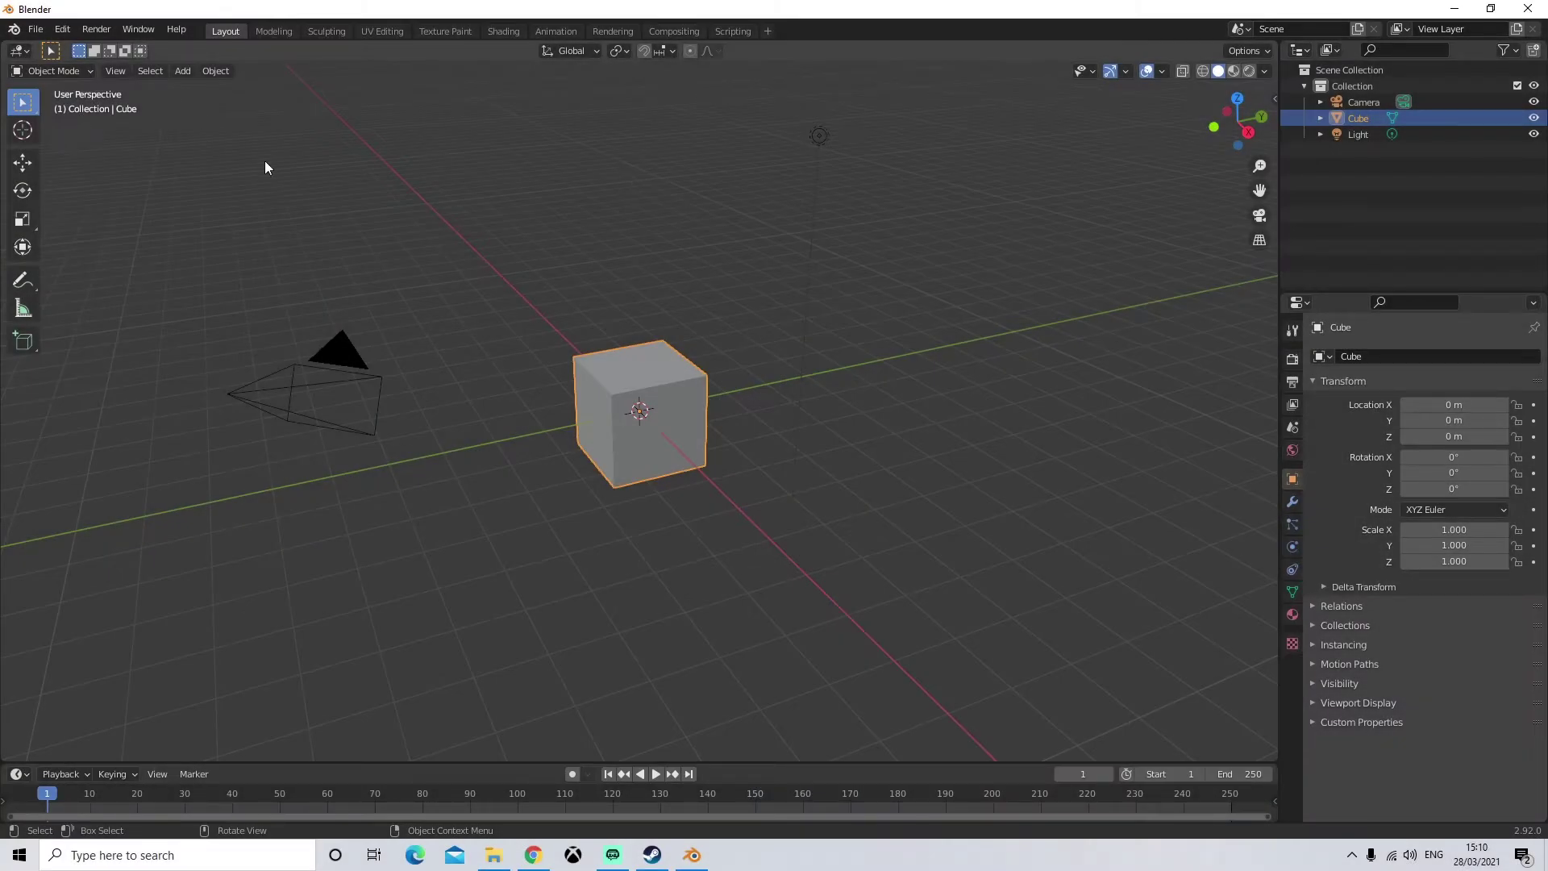
# - In Preferences > Add-ons Install, pick blender_source_tools_3.1.0.zip from Blender Addons, then close the browser
pyautogui.click(63, 32)
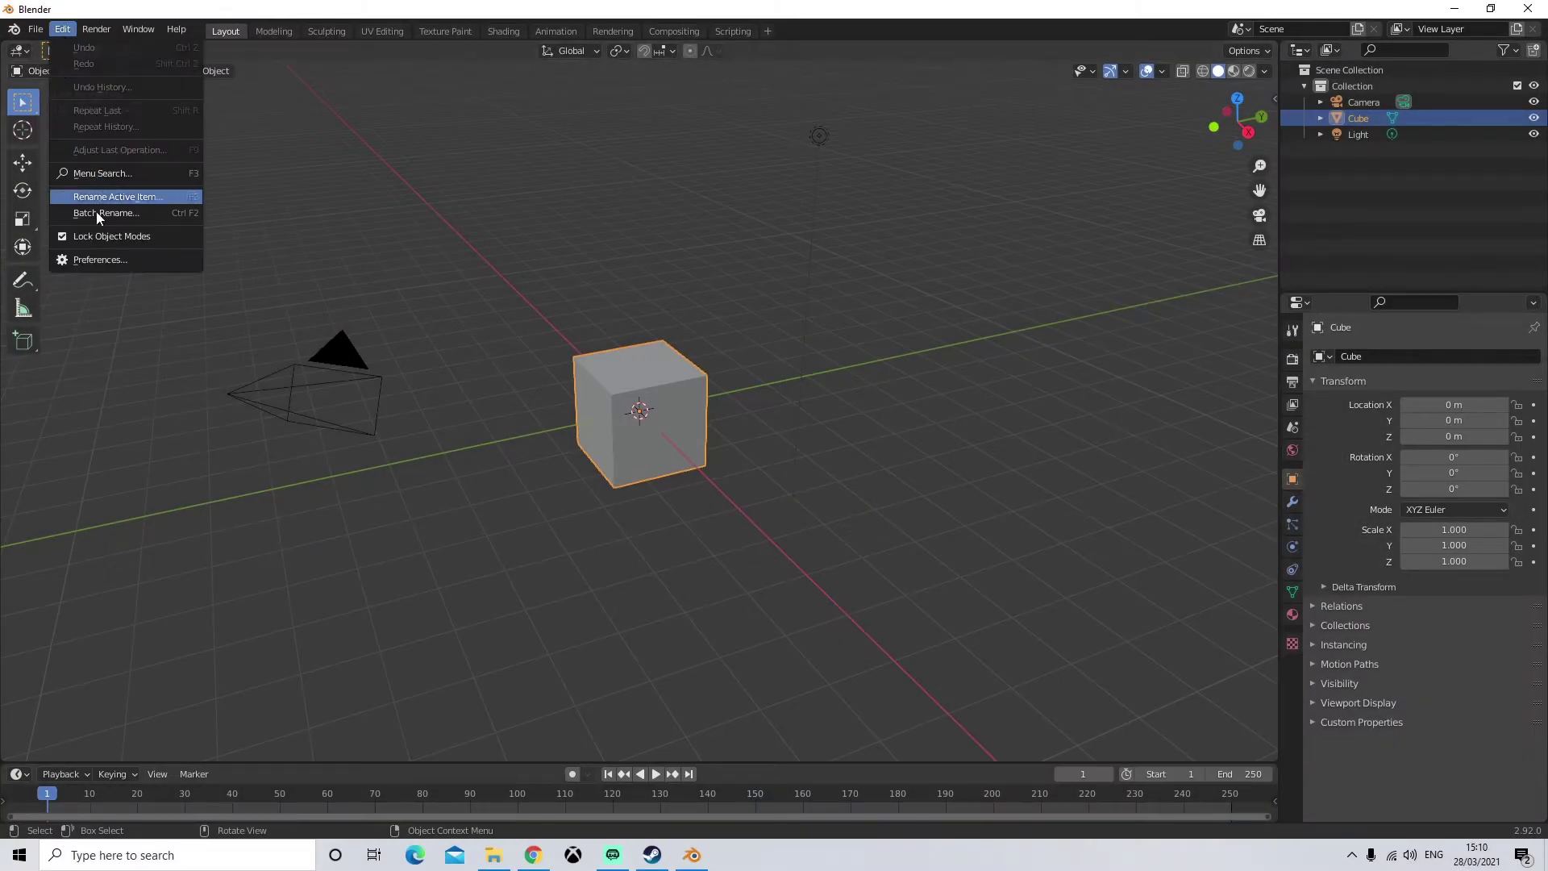
pyautogui.click(97, 260)
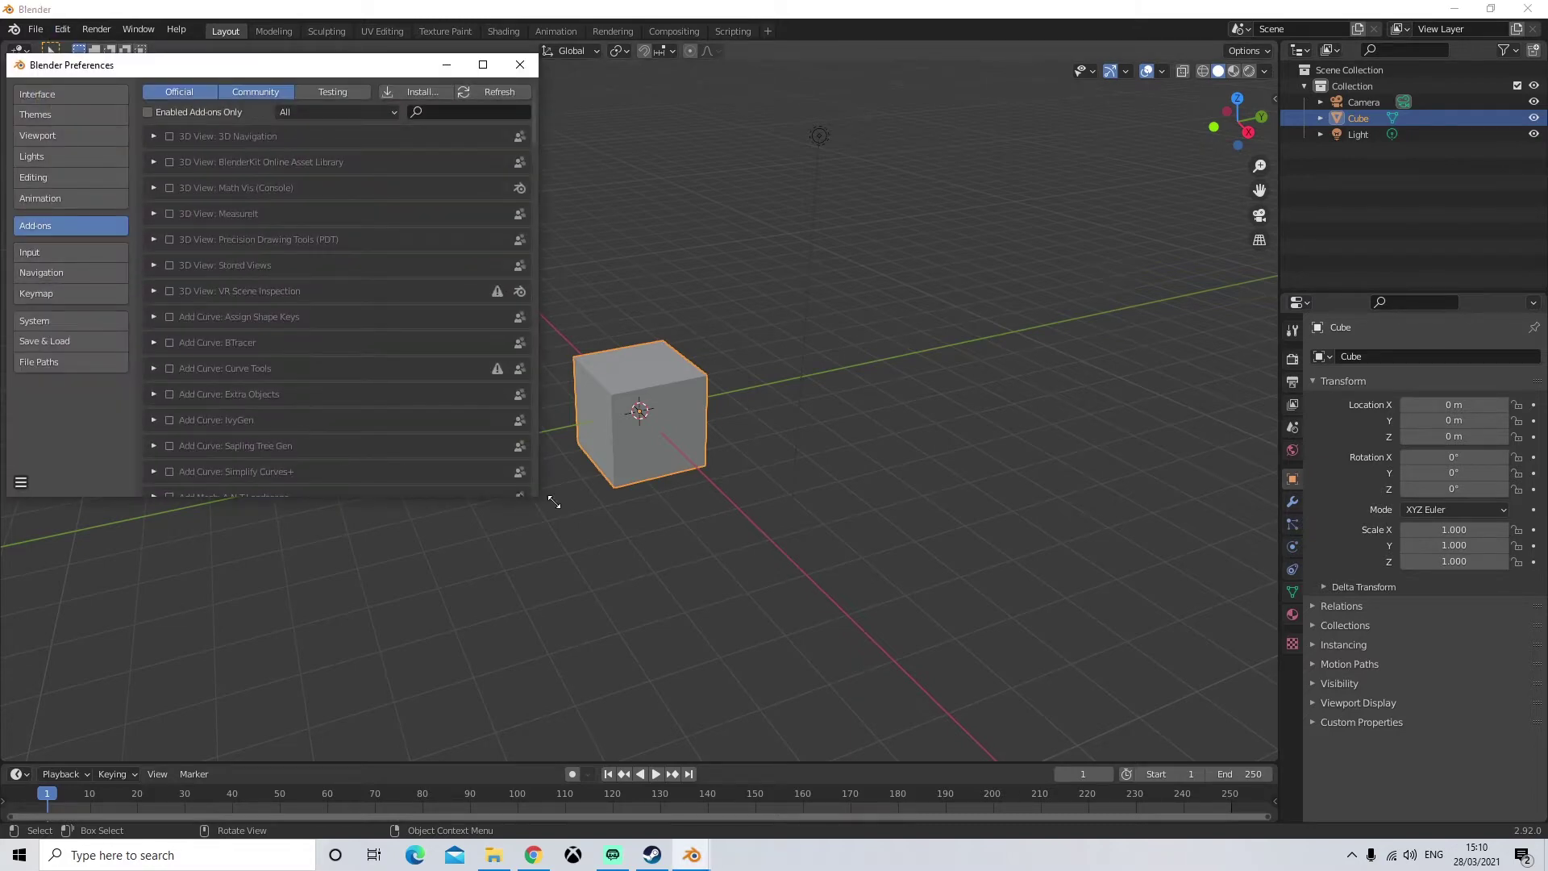
pyautogui.click(402, 91)
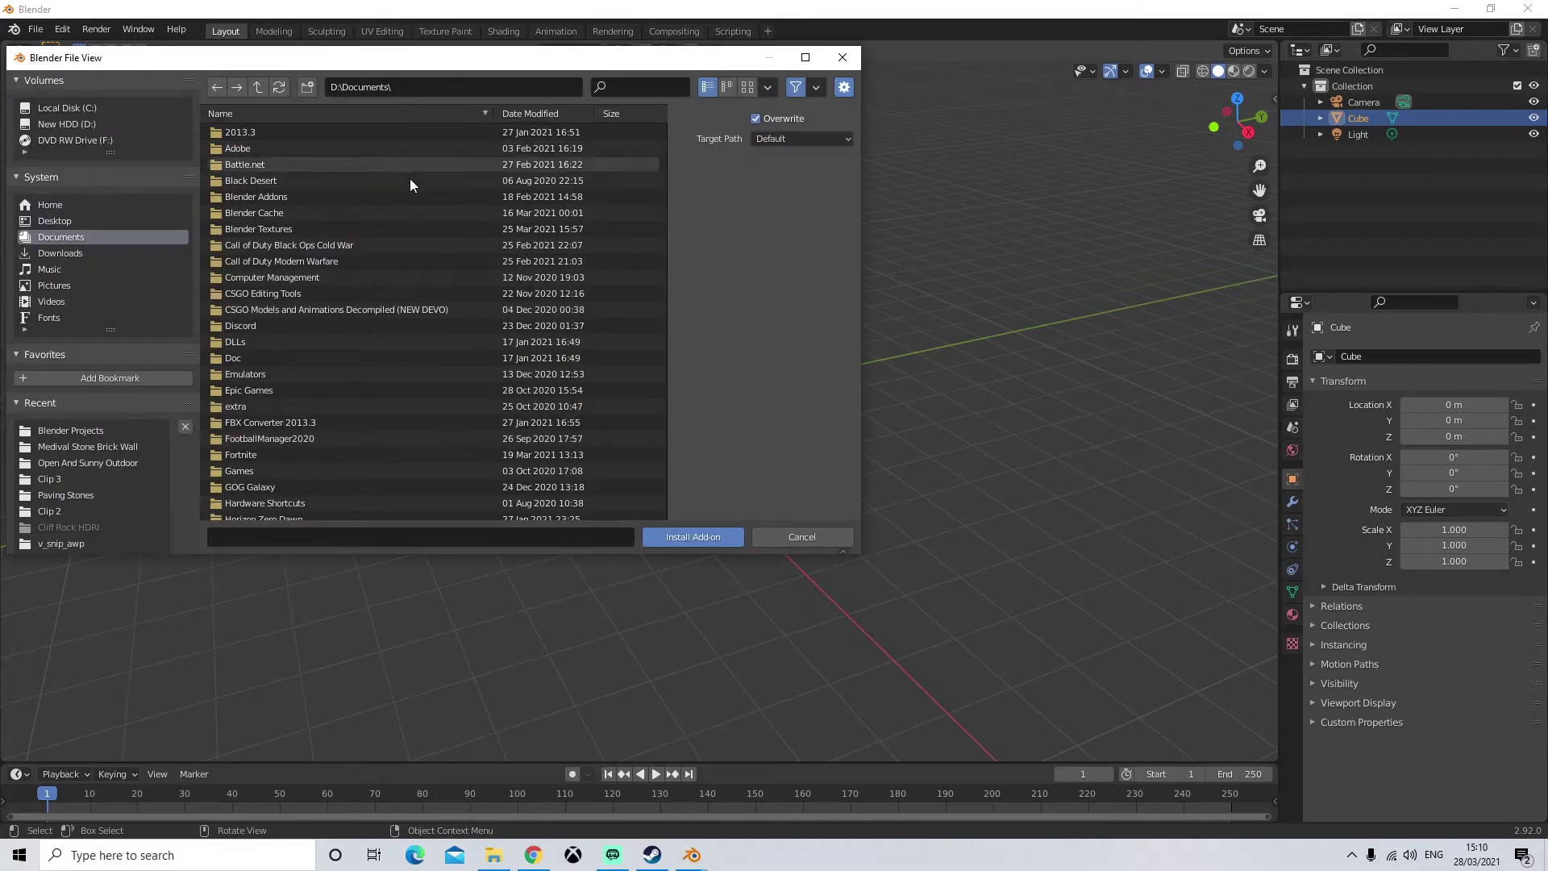
pyautogui.doubleClick(280, 198)
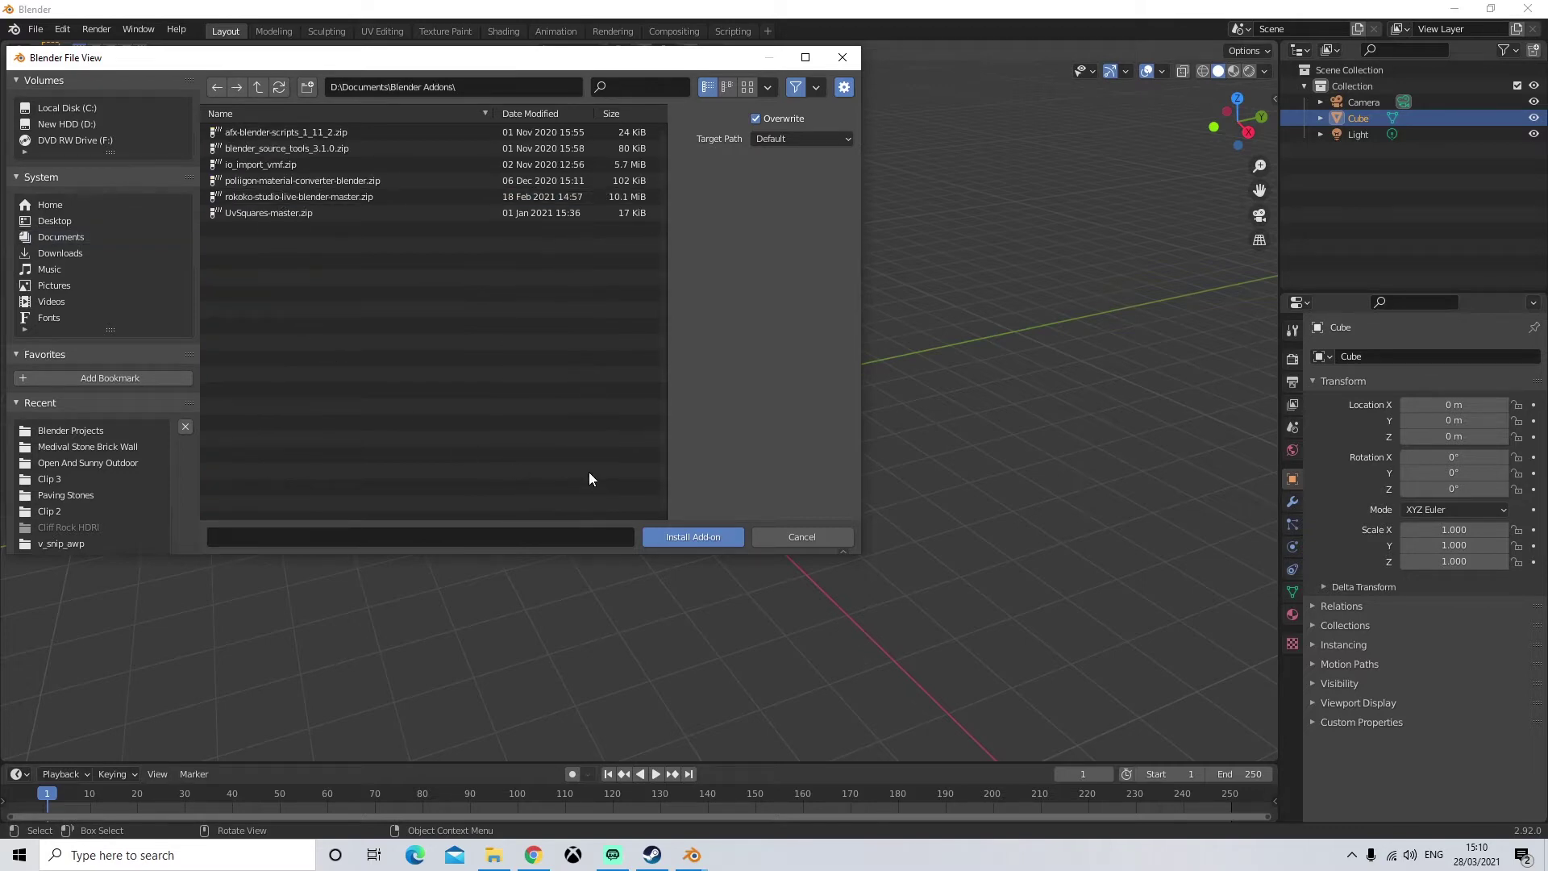
pyautogui.click(323, 148)
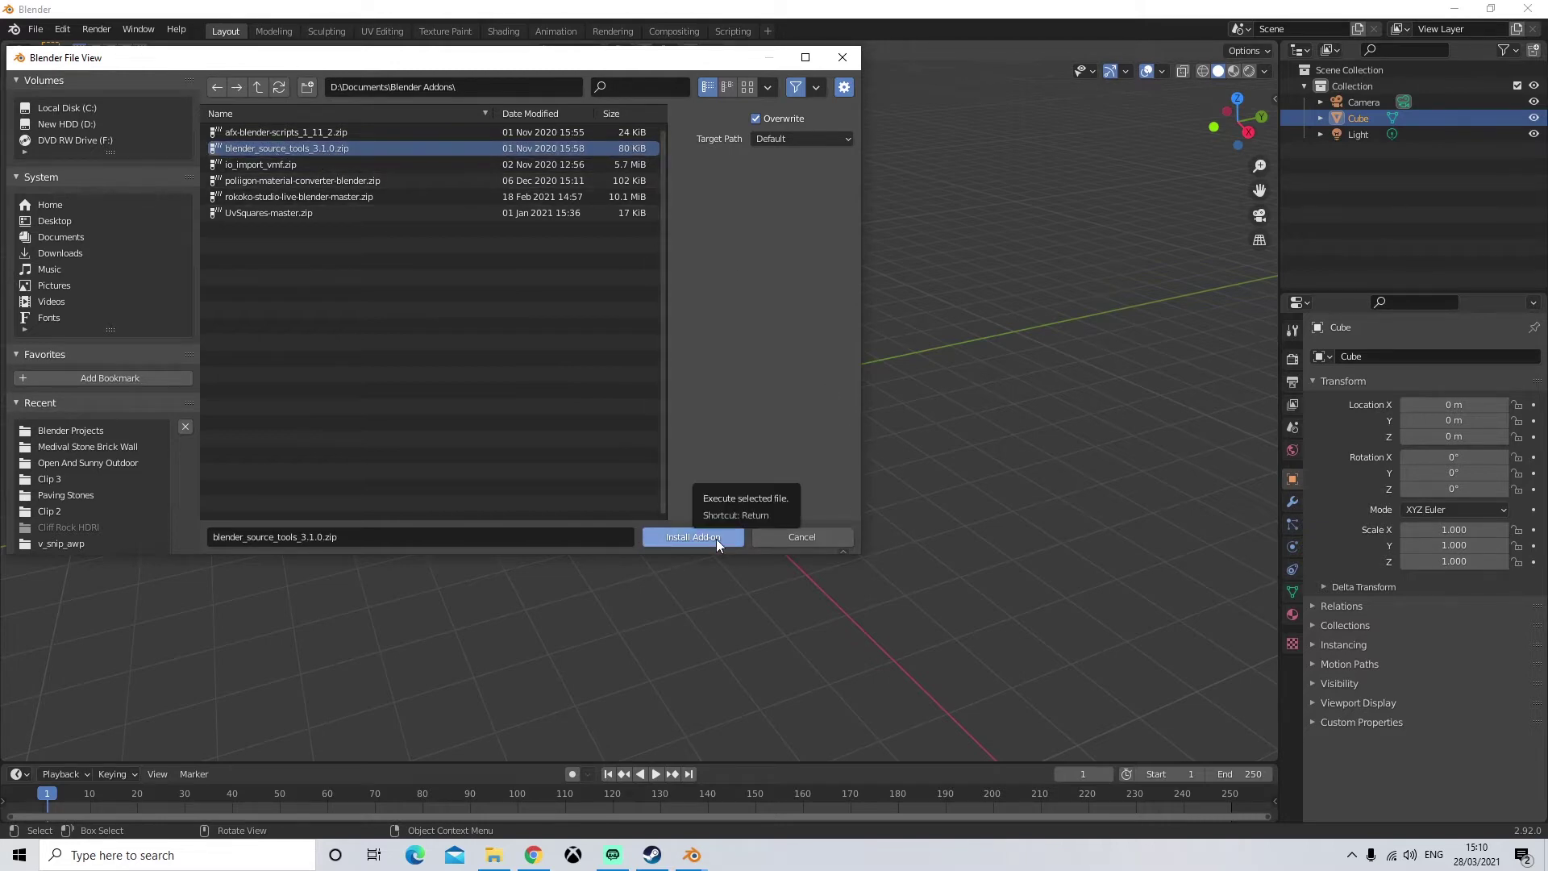
pyautogui.click(770, 536)
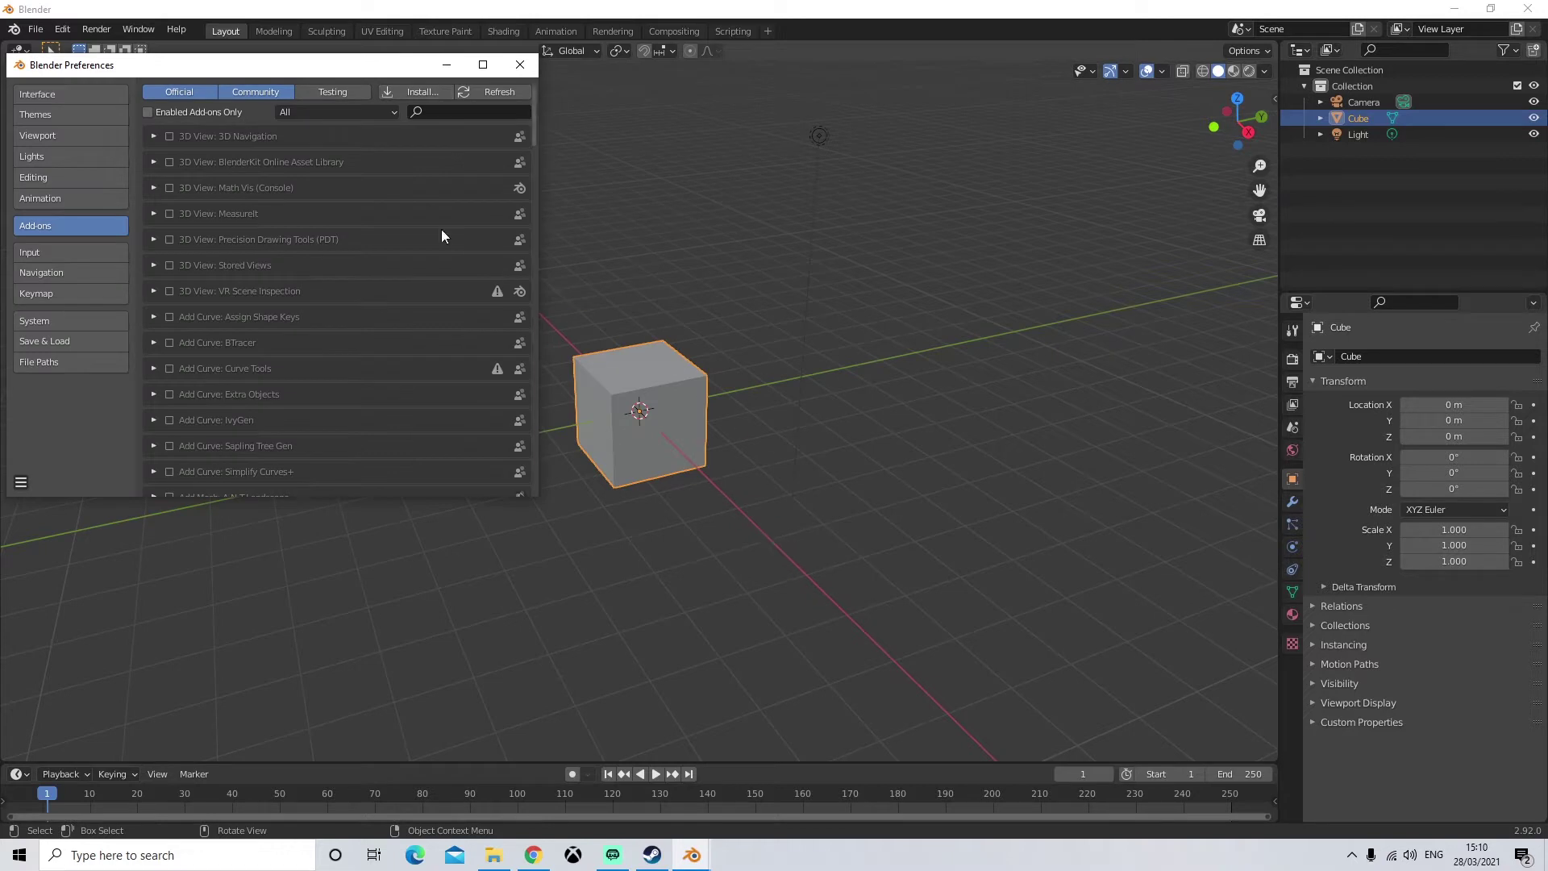
# - Switch the add-on list to Community and scroll through the community add-ons
pyautogui.click(250, 92)
pyautogui.scroll(-2, 287, 346)
pyautogui.scroll(-13, 287, 347)
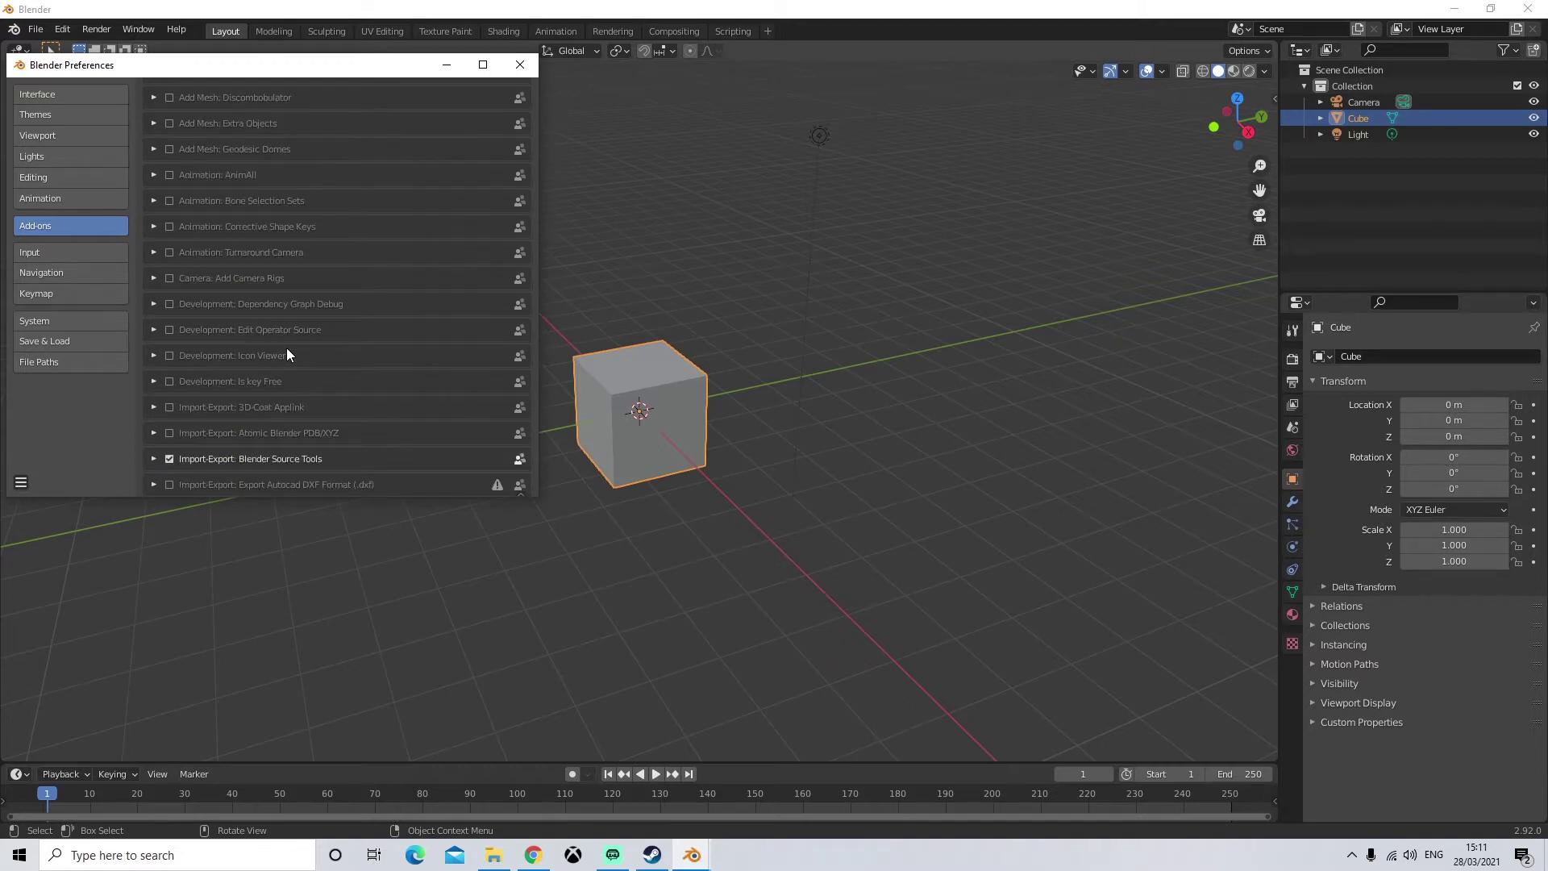
pyautogui.scroll(-2, 287, 347)
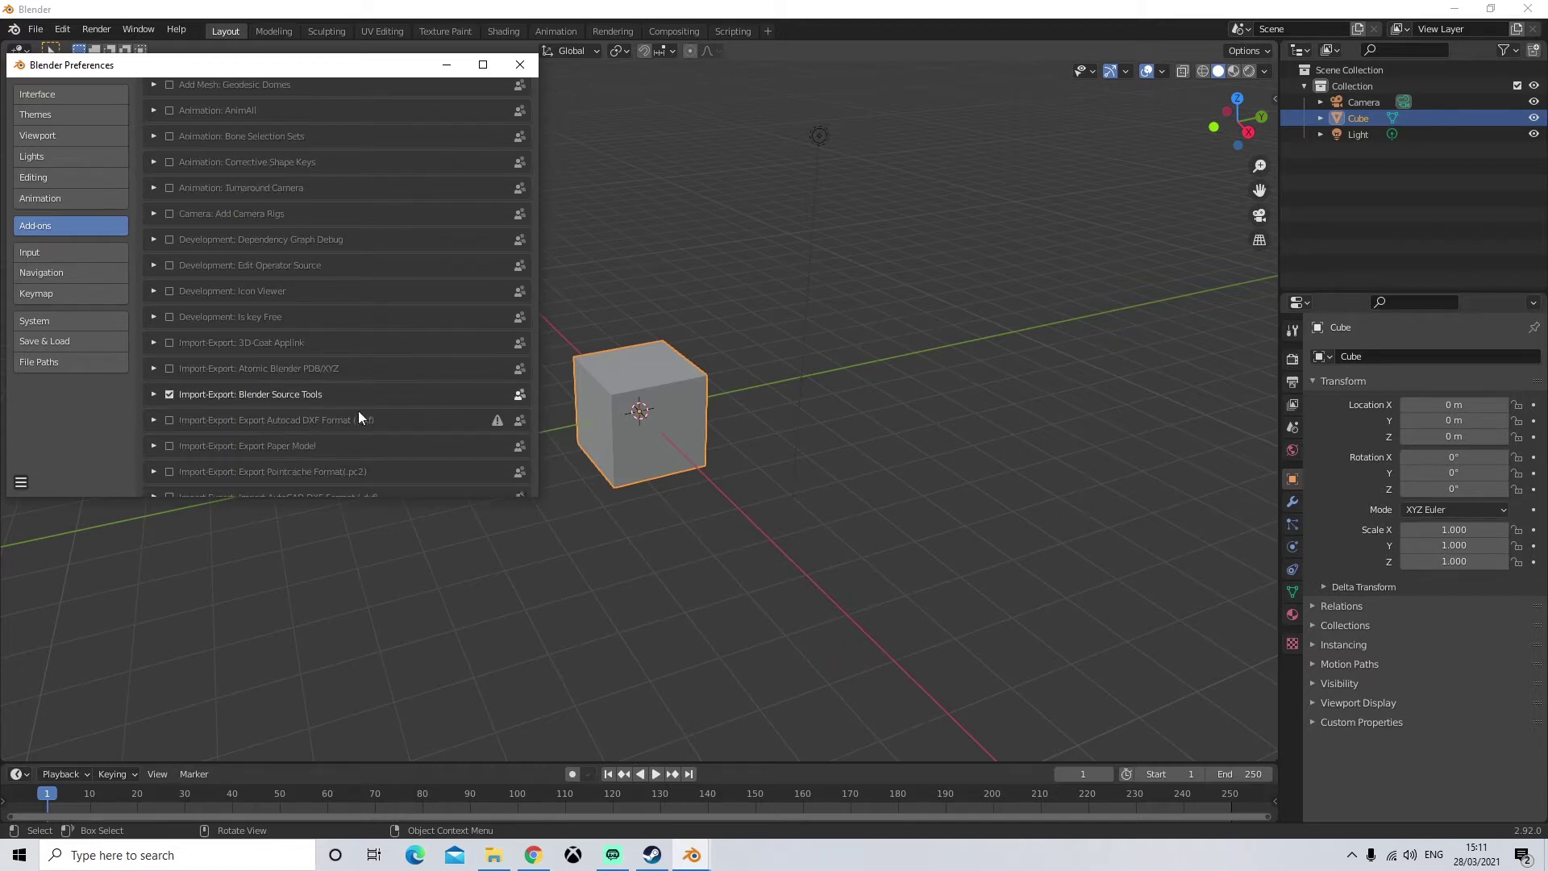
pyautogui.scroll(18, 371, 414)
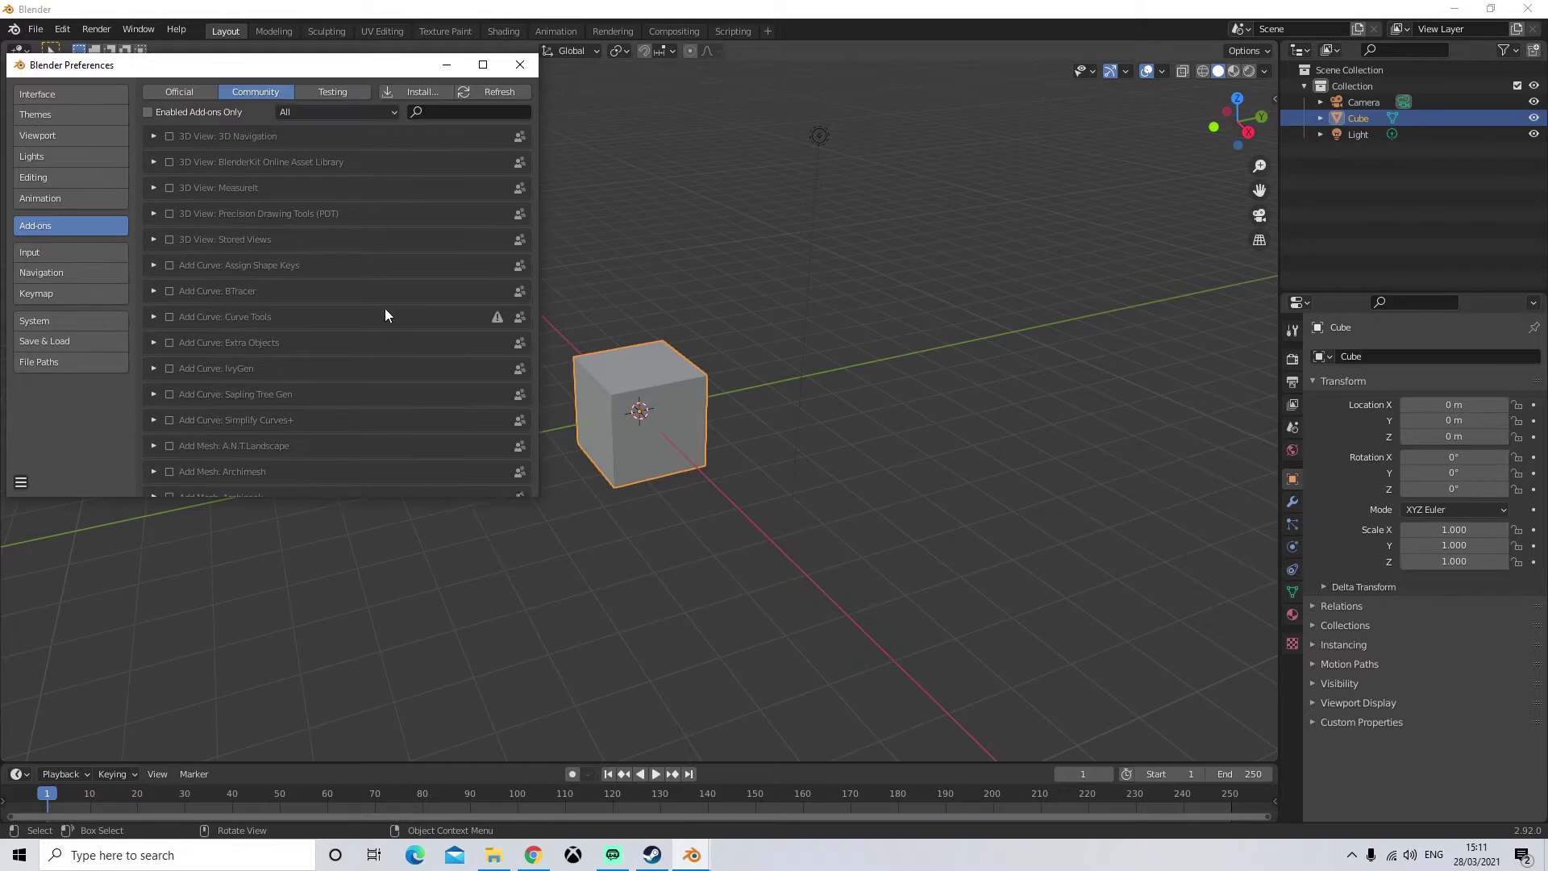
# - Search add-ons for 'ble', expand Blender Source Tools to confirm it's enabled, then close Preferences and quit Blender
pyautogui.click(449, 111)
pyautogui.write('bl')
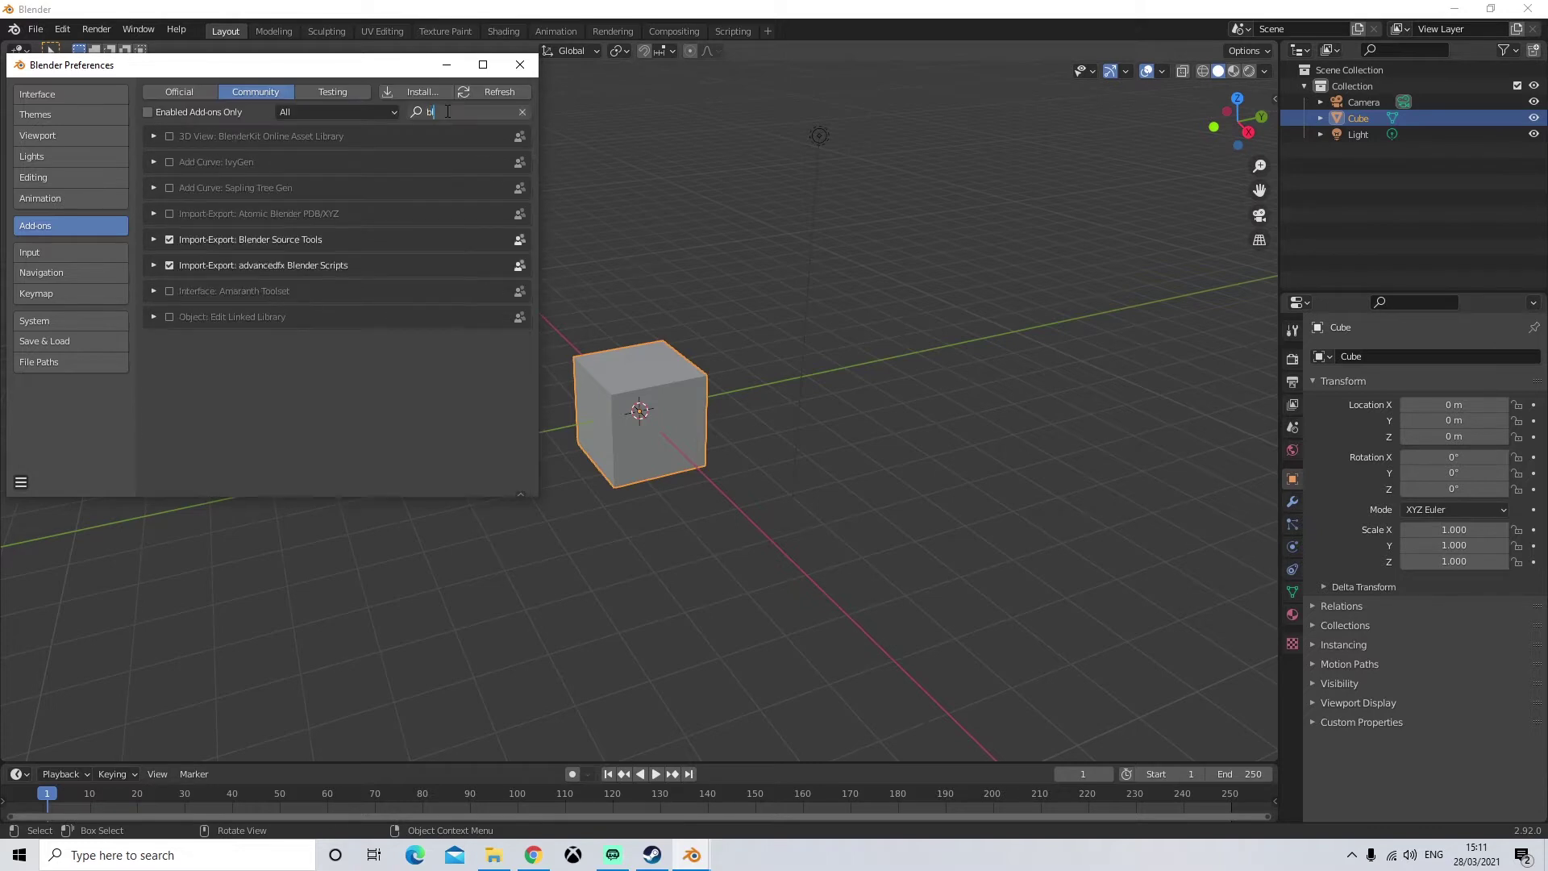
pyautogui.write('e')
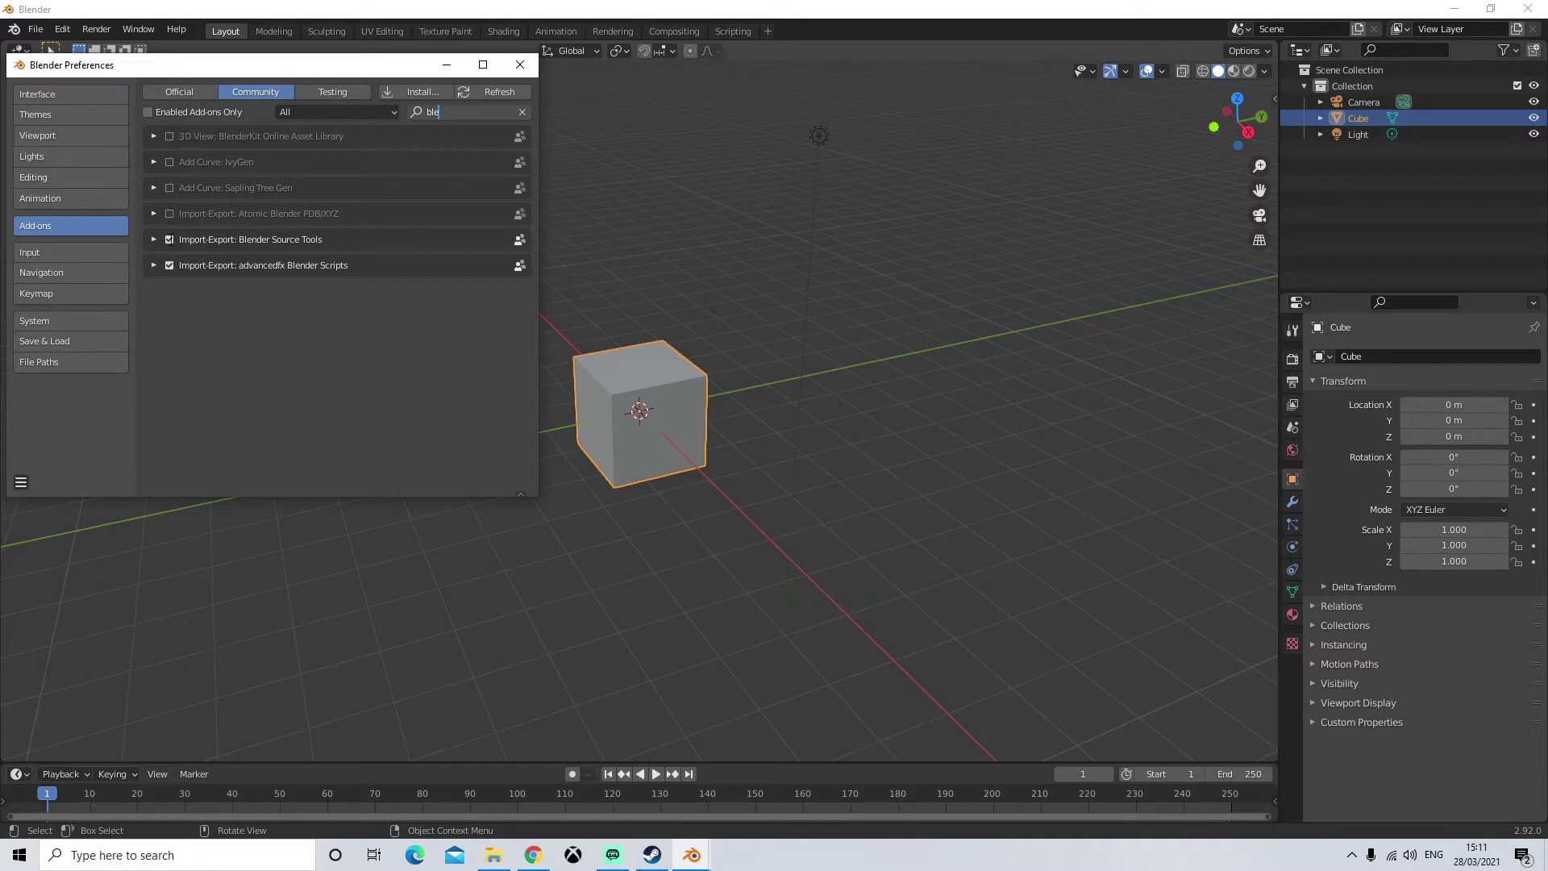
pyautogui.click(153, 239)
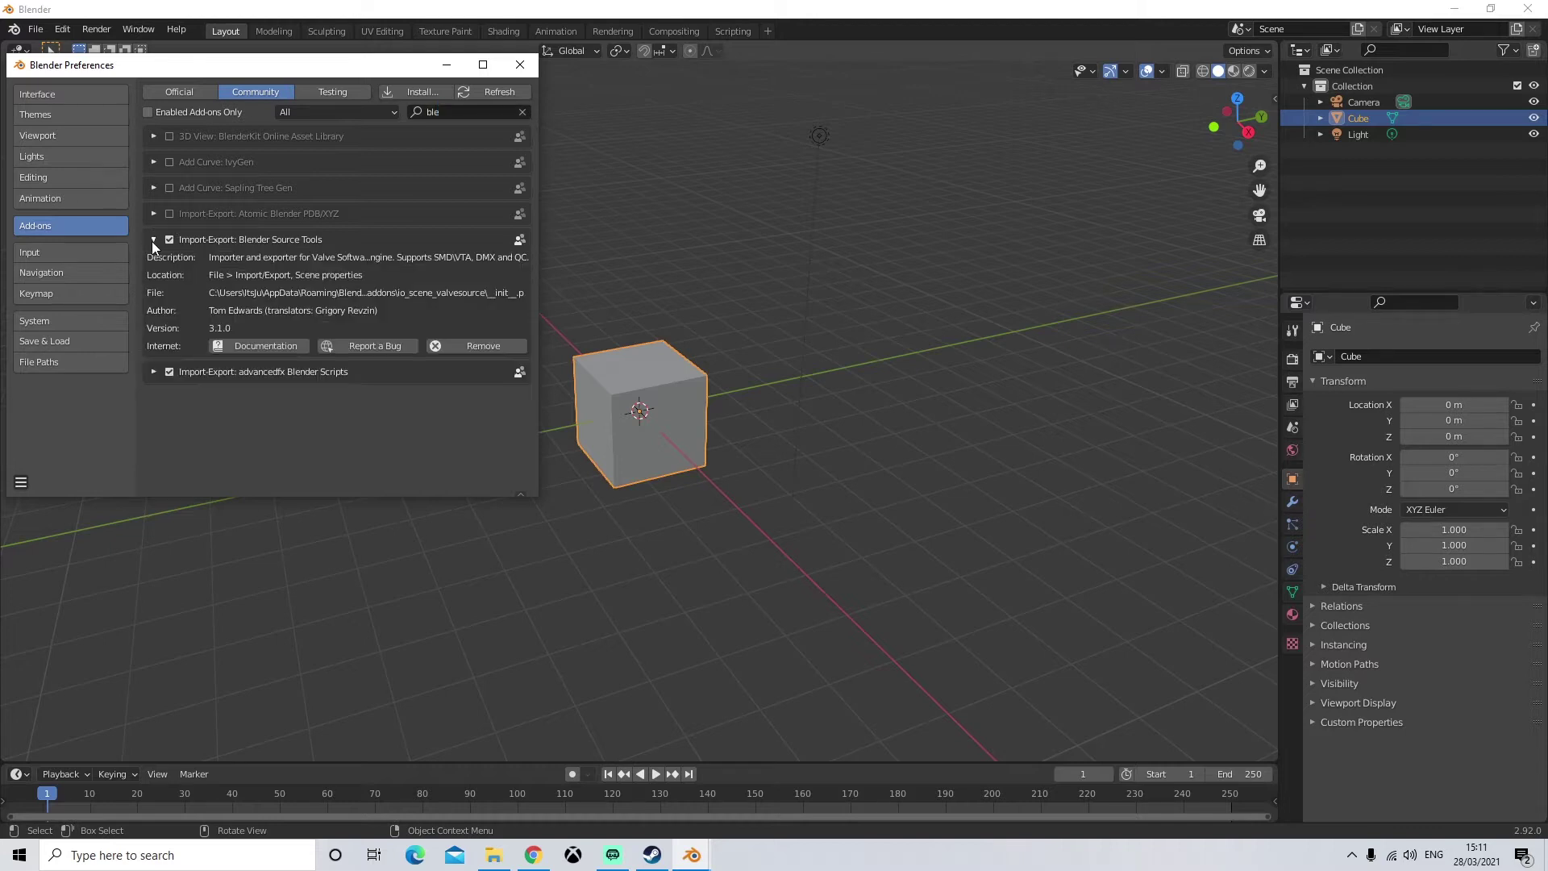
pyautogui.click(519, 69)
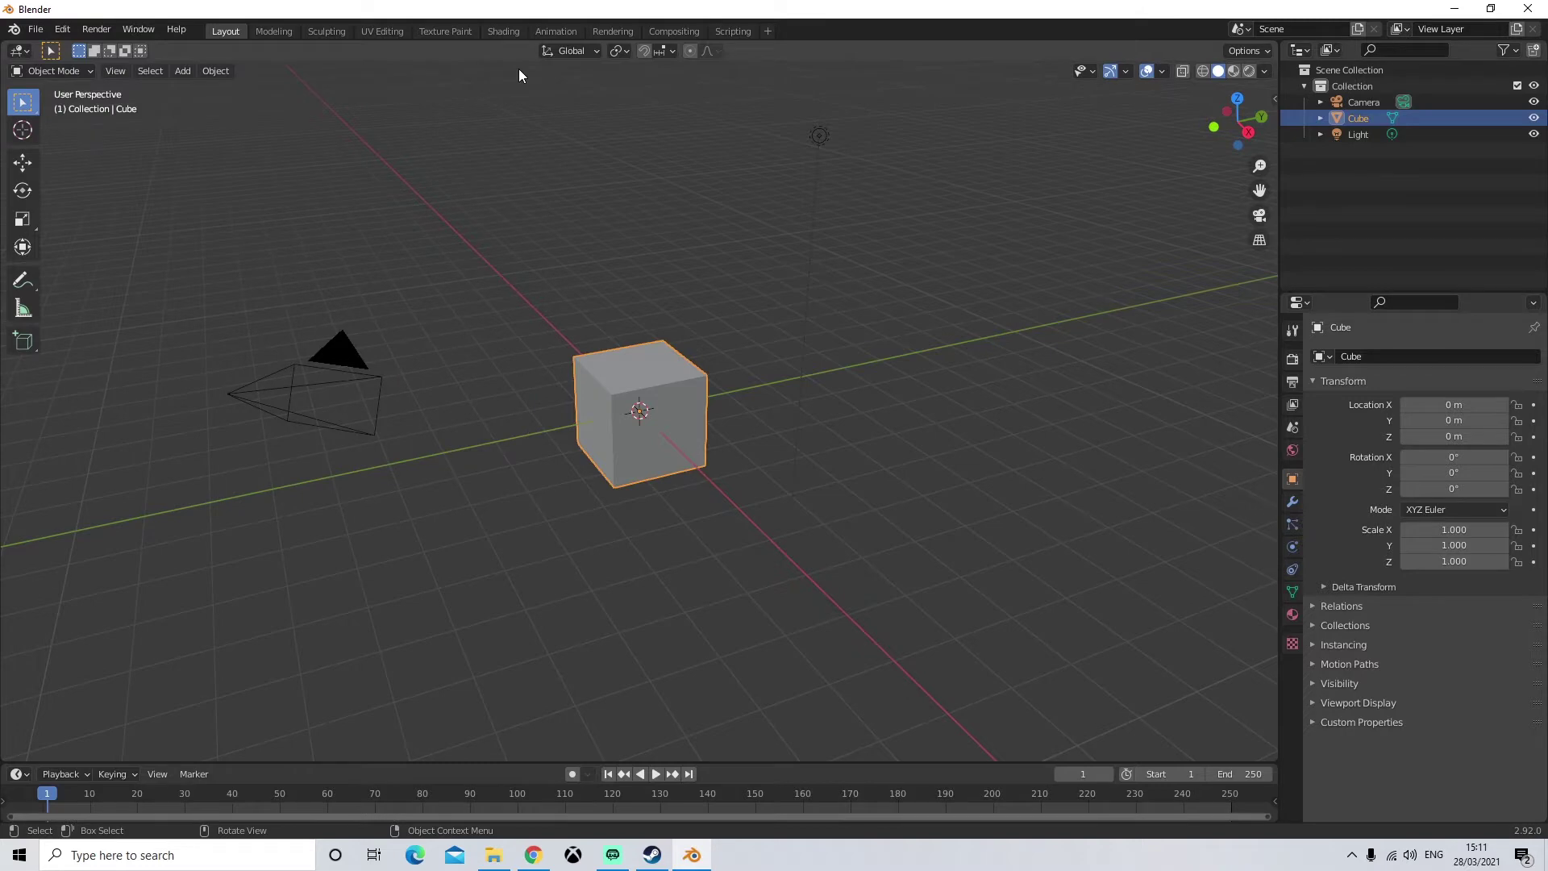
pyautogui.click(1526, 11)
pyautogui.click(215, 858)
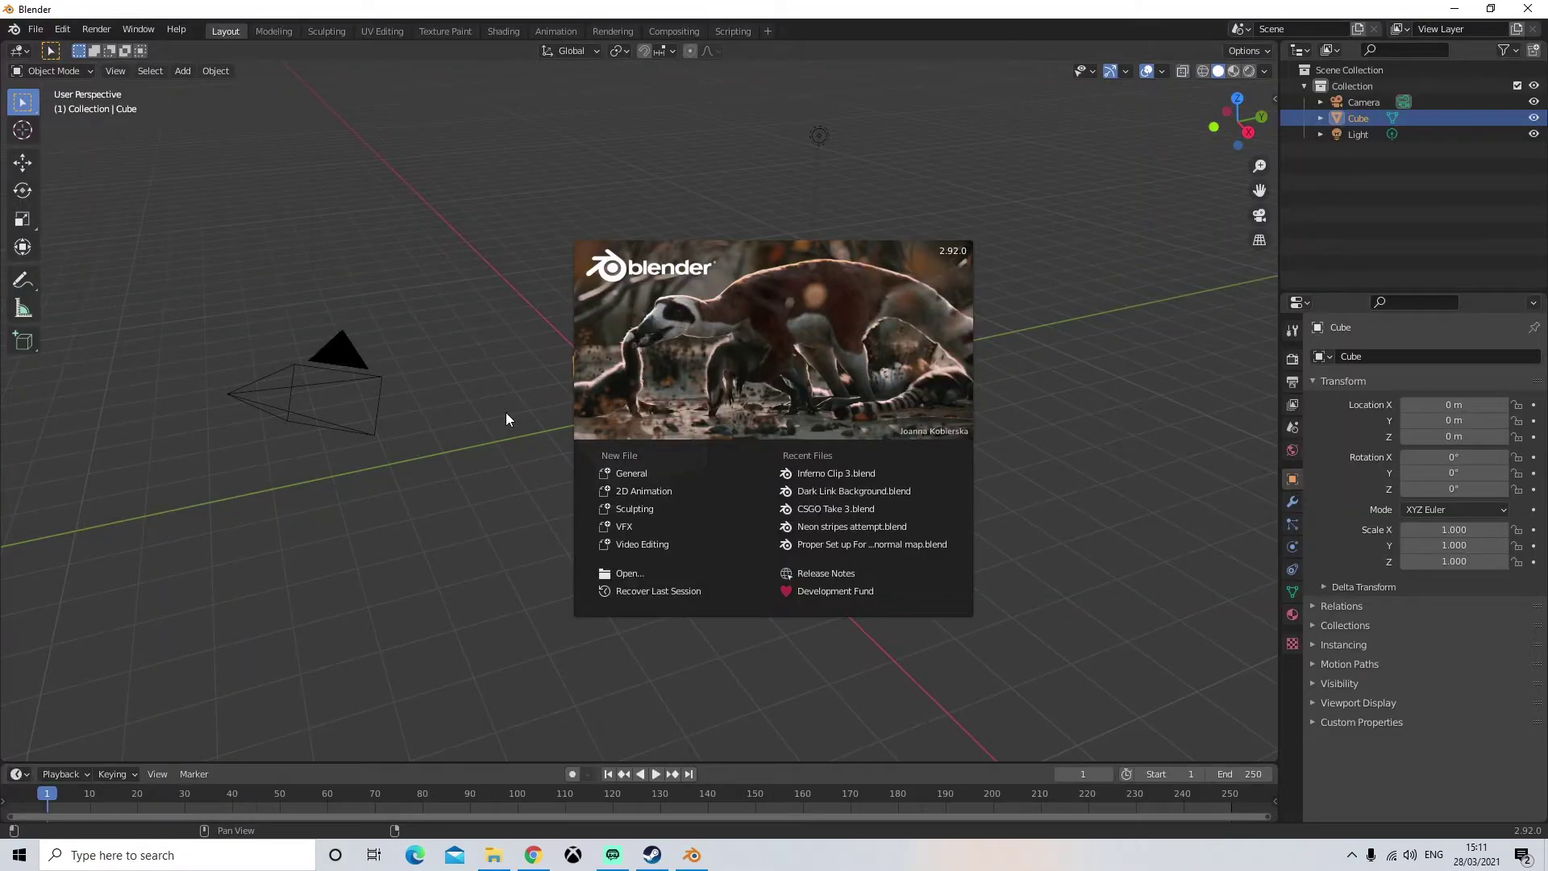
pyautogui.click(535, 258)
pyautogui.click(62, 29)
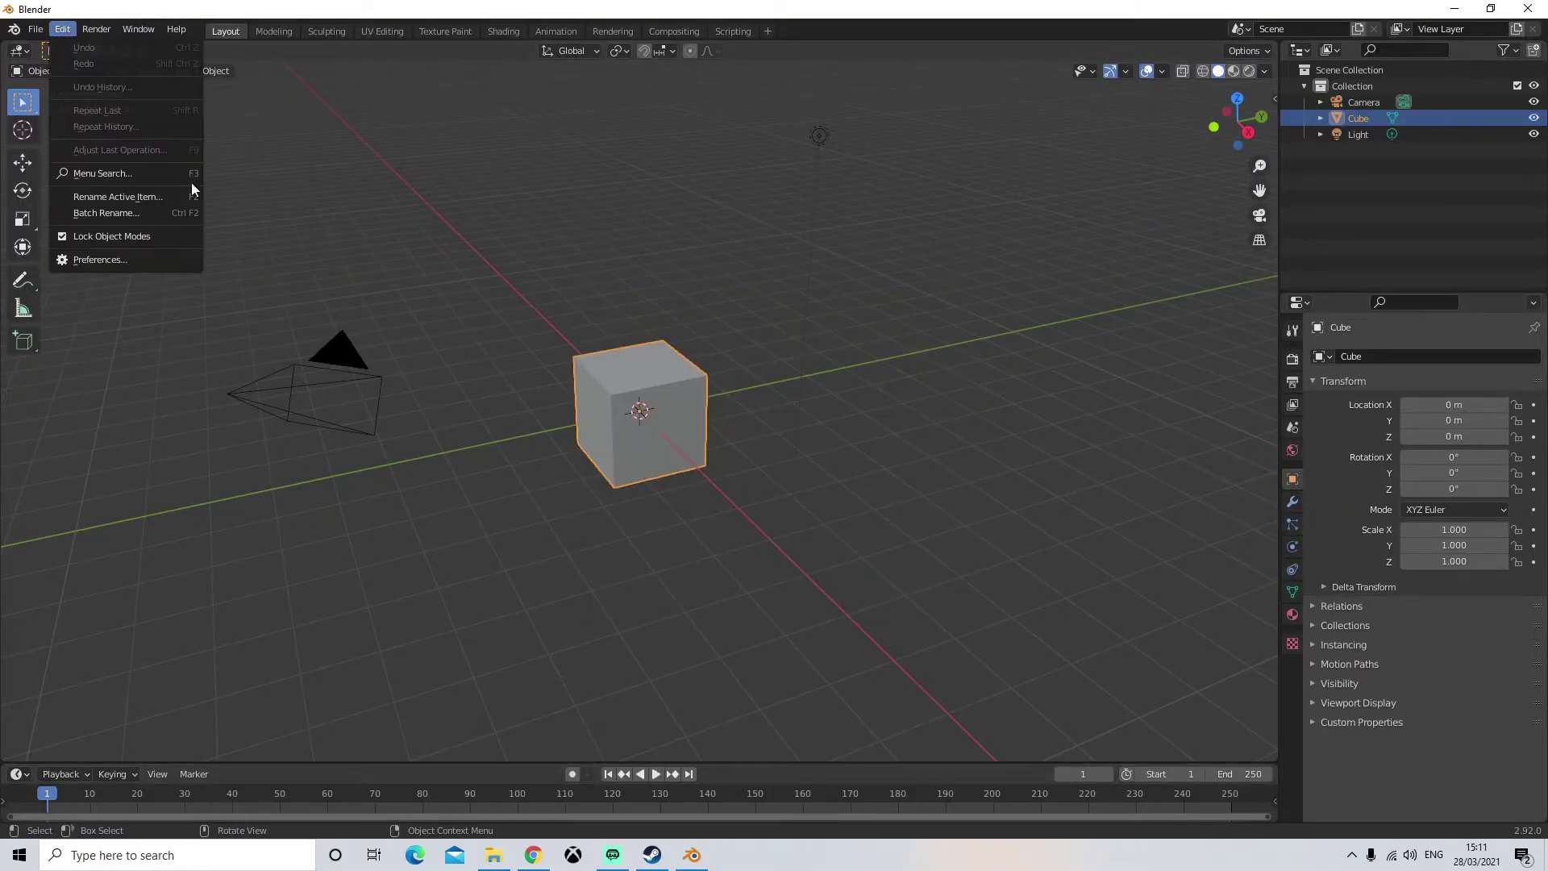
pyautogui.click(126, 258)
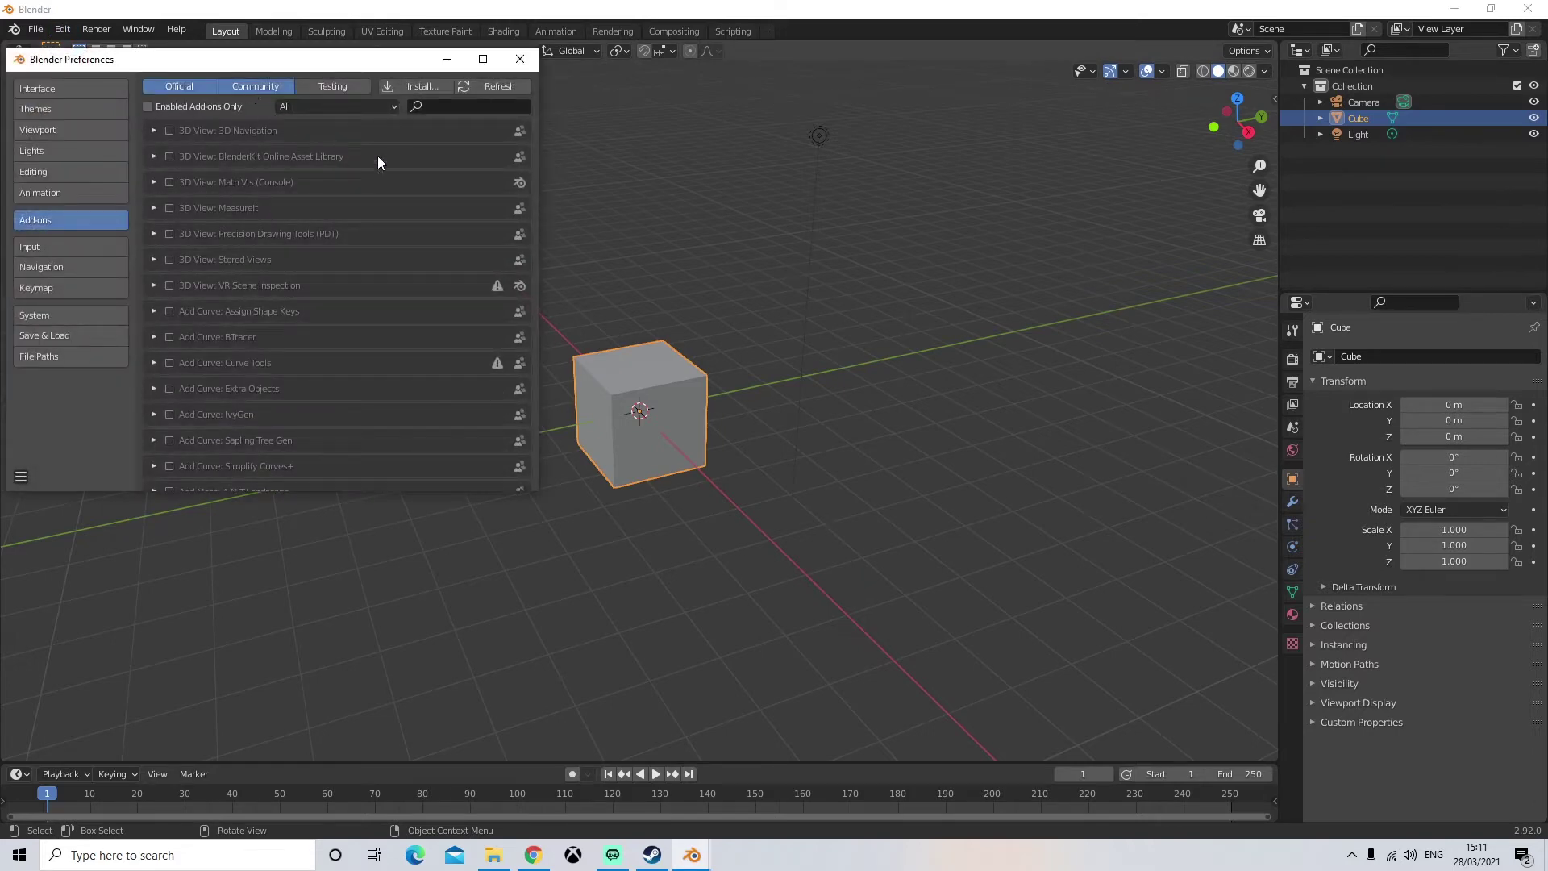
pyautogui.click(264, 85)
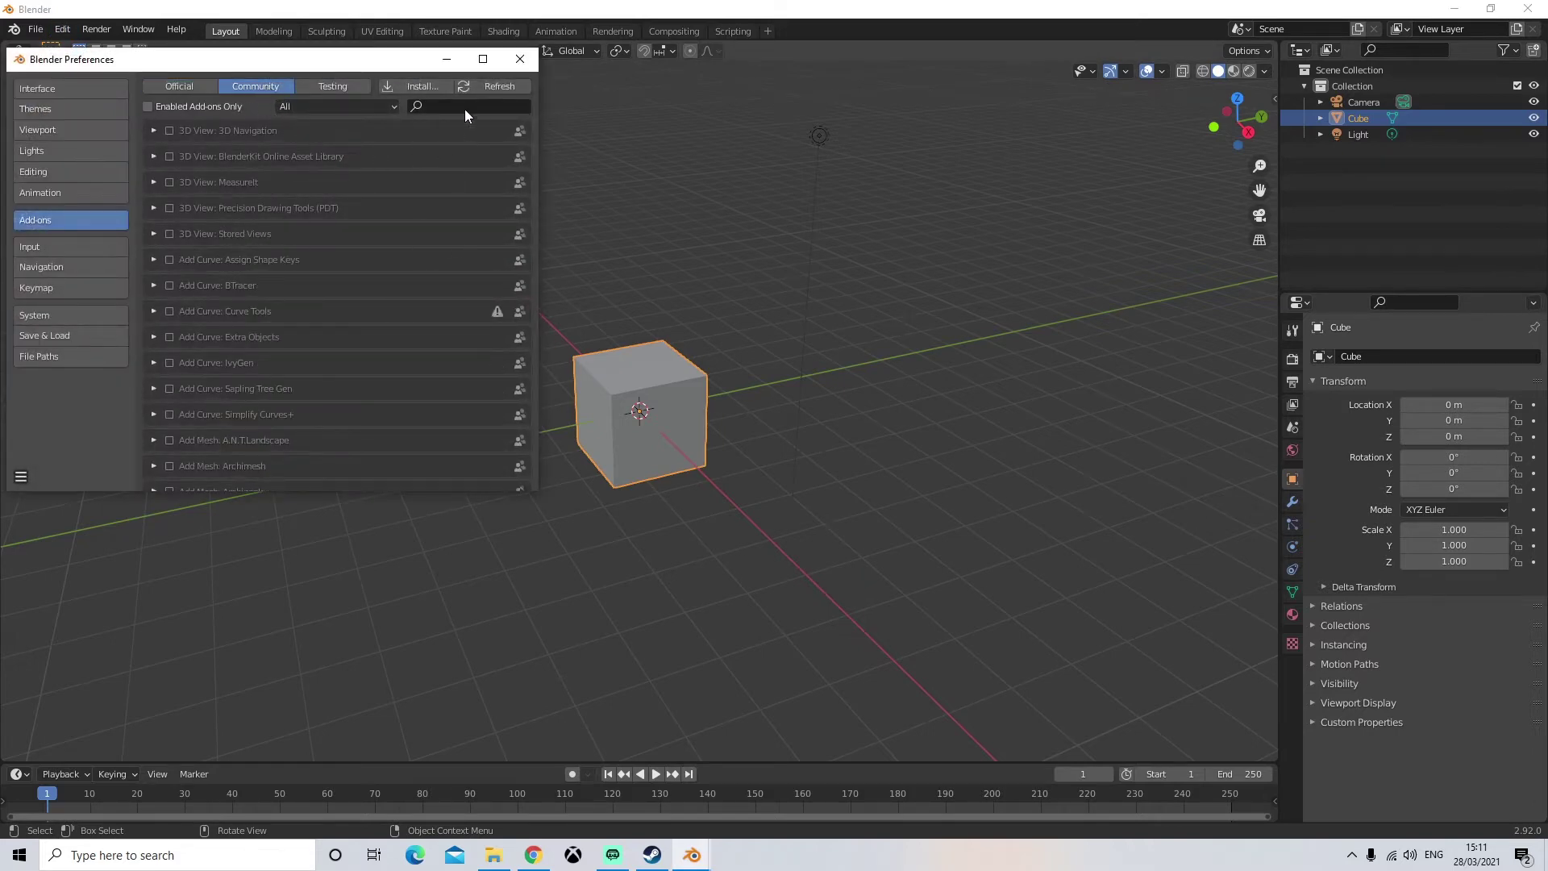
pyautogui.scroll(-15, 363, 419)
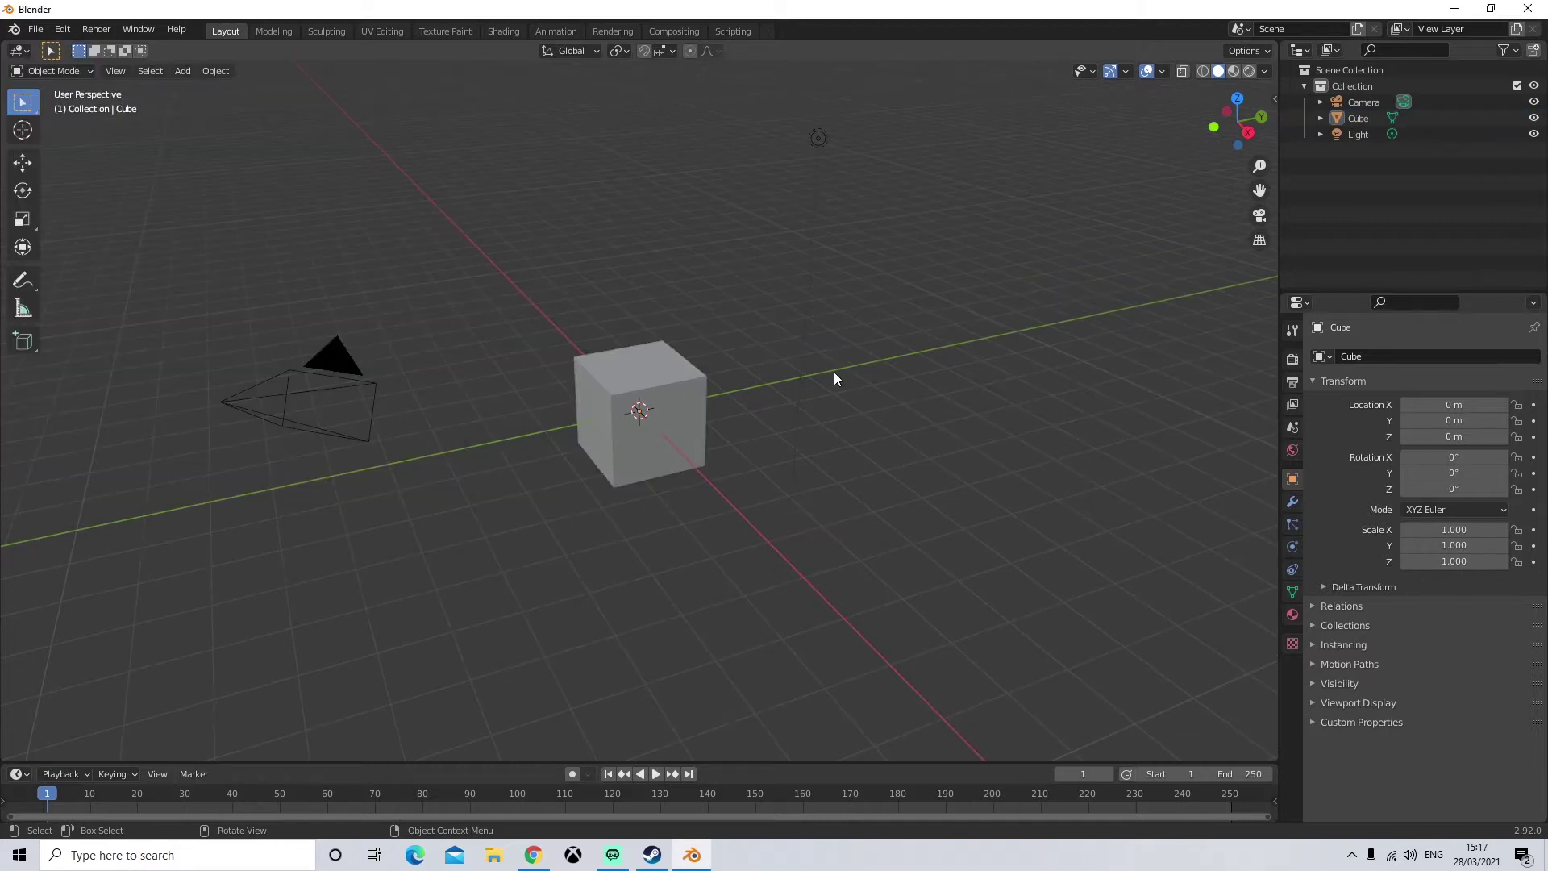
pyautogui.click(36, 30)
# - Open Preferences and select io_import_vmf.zip in the Blender Addons folder without installing it, then close Preferences
pyautogui.moveTo(62, 29)
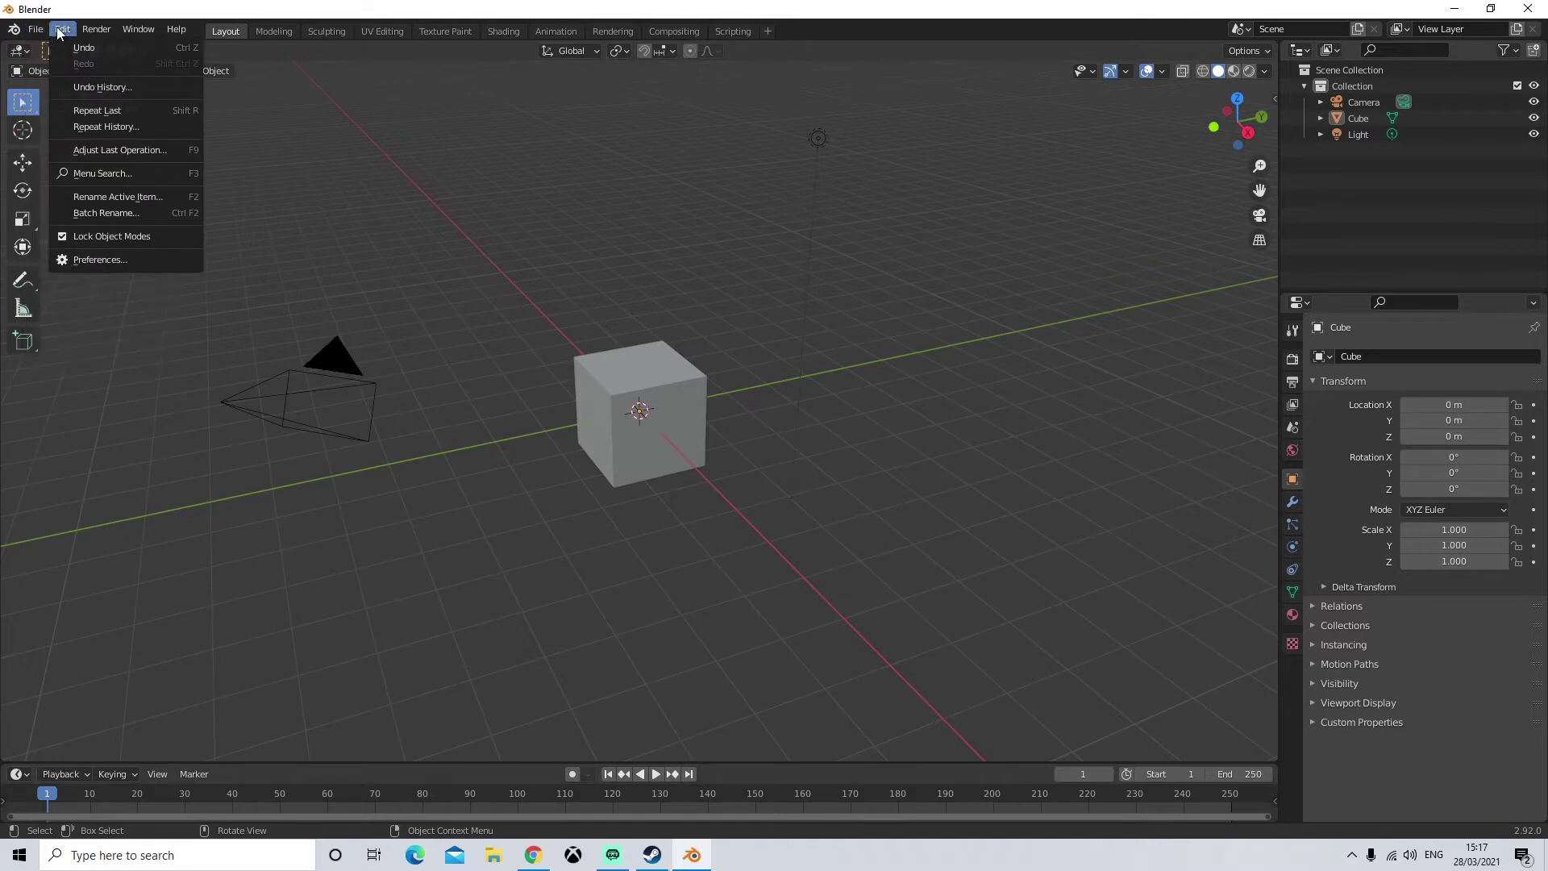
pyautogui.click(110, 262)
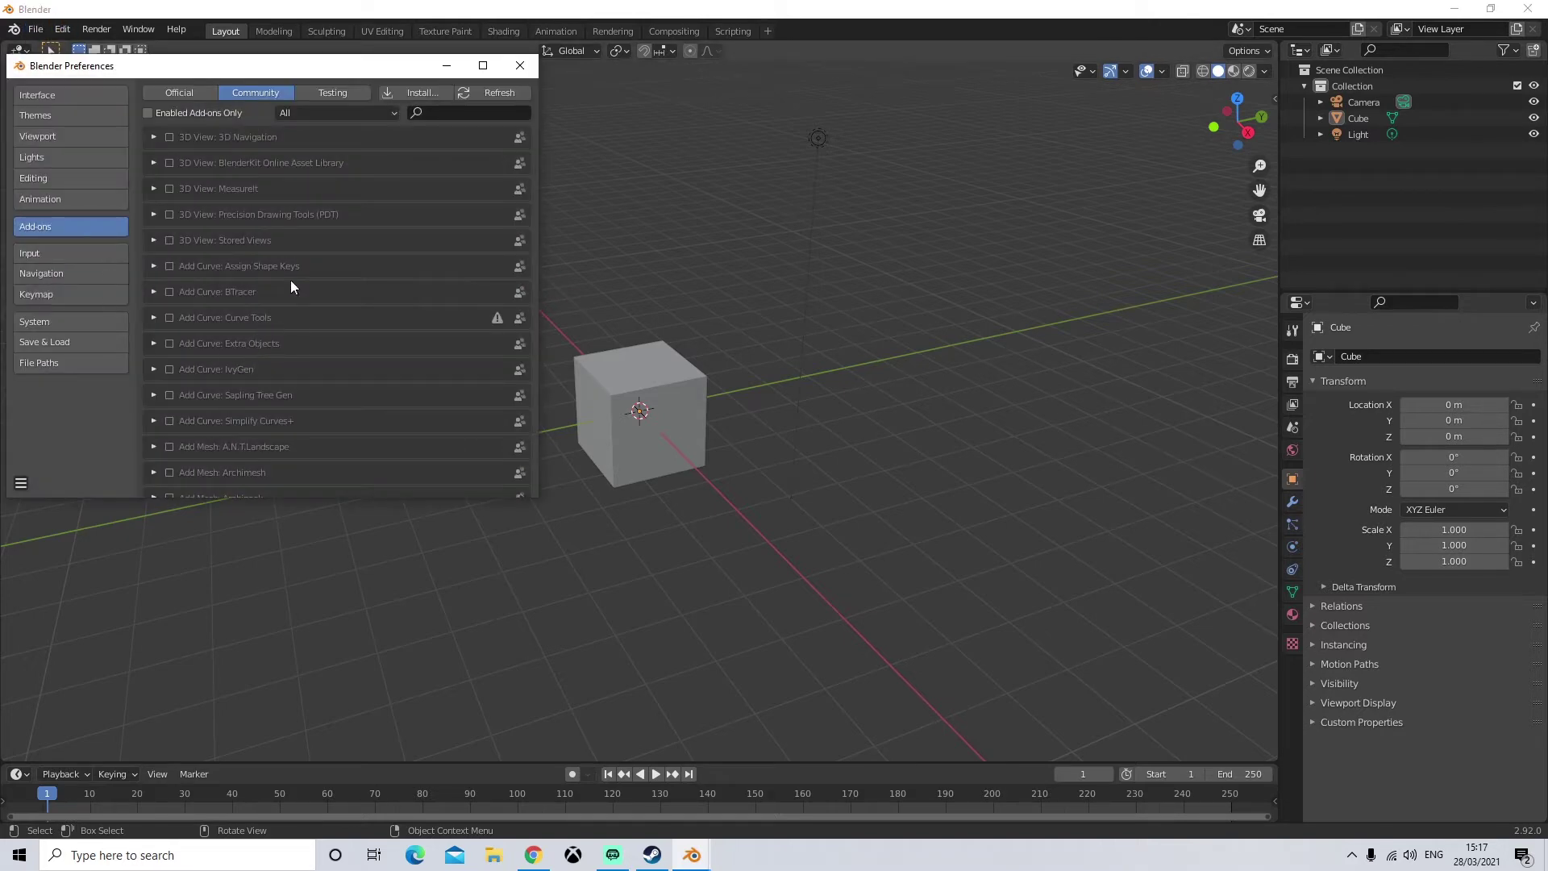
pyautogui.click(421, 92)
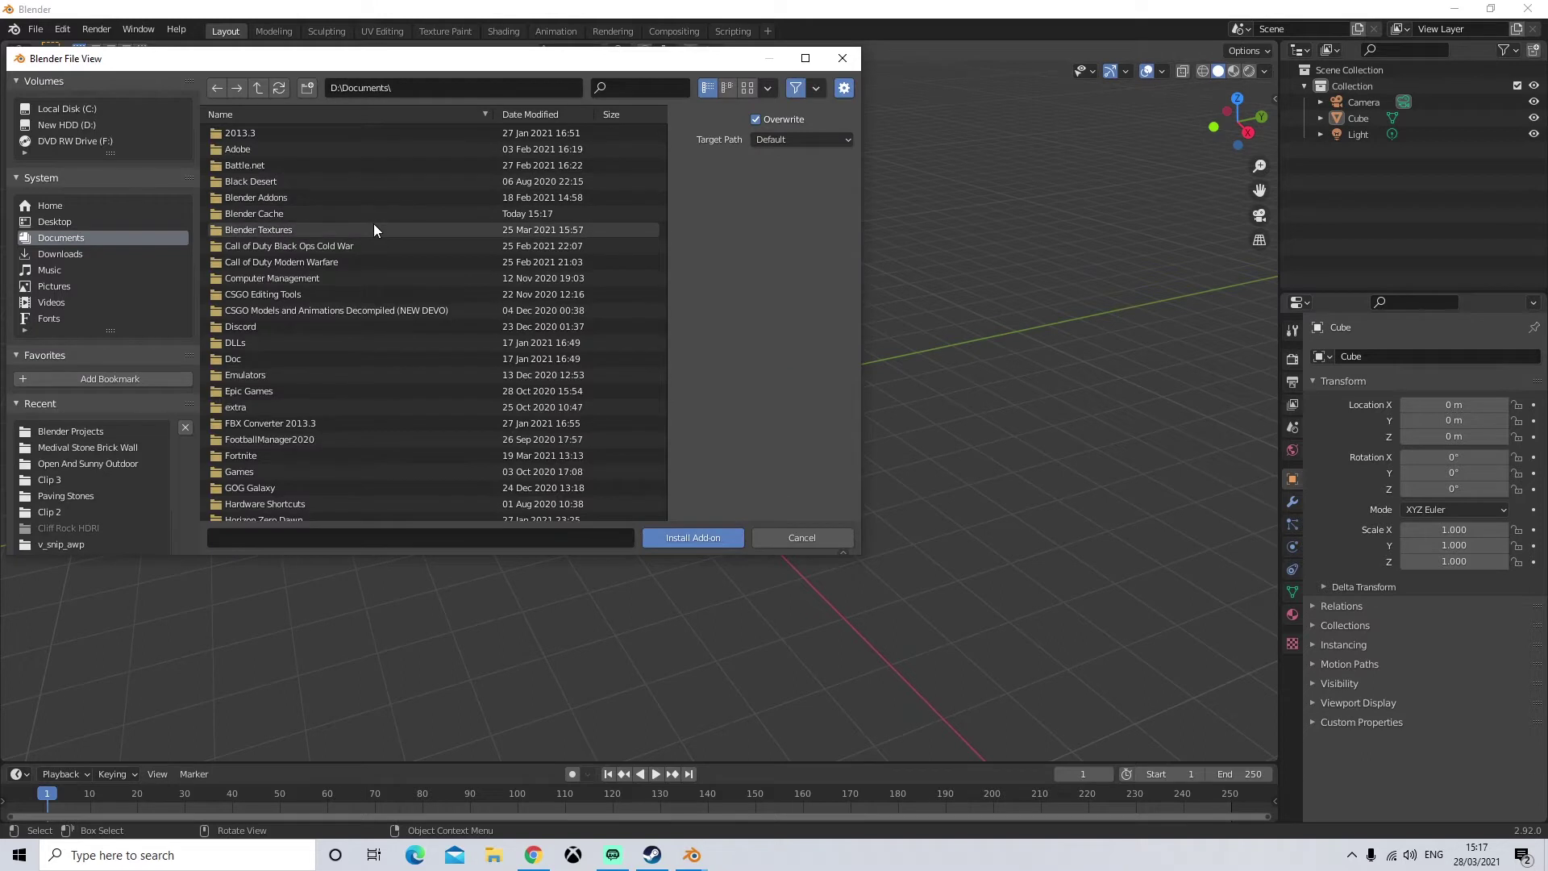
pyautogui.doubleClick(278, 198)
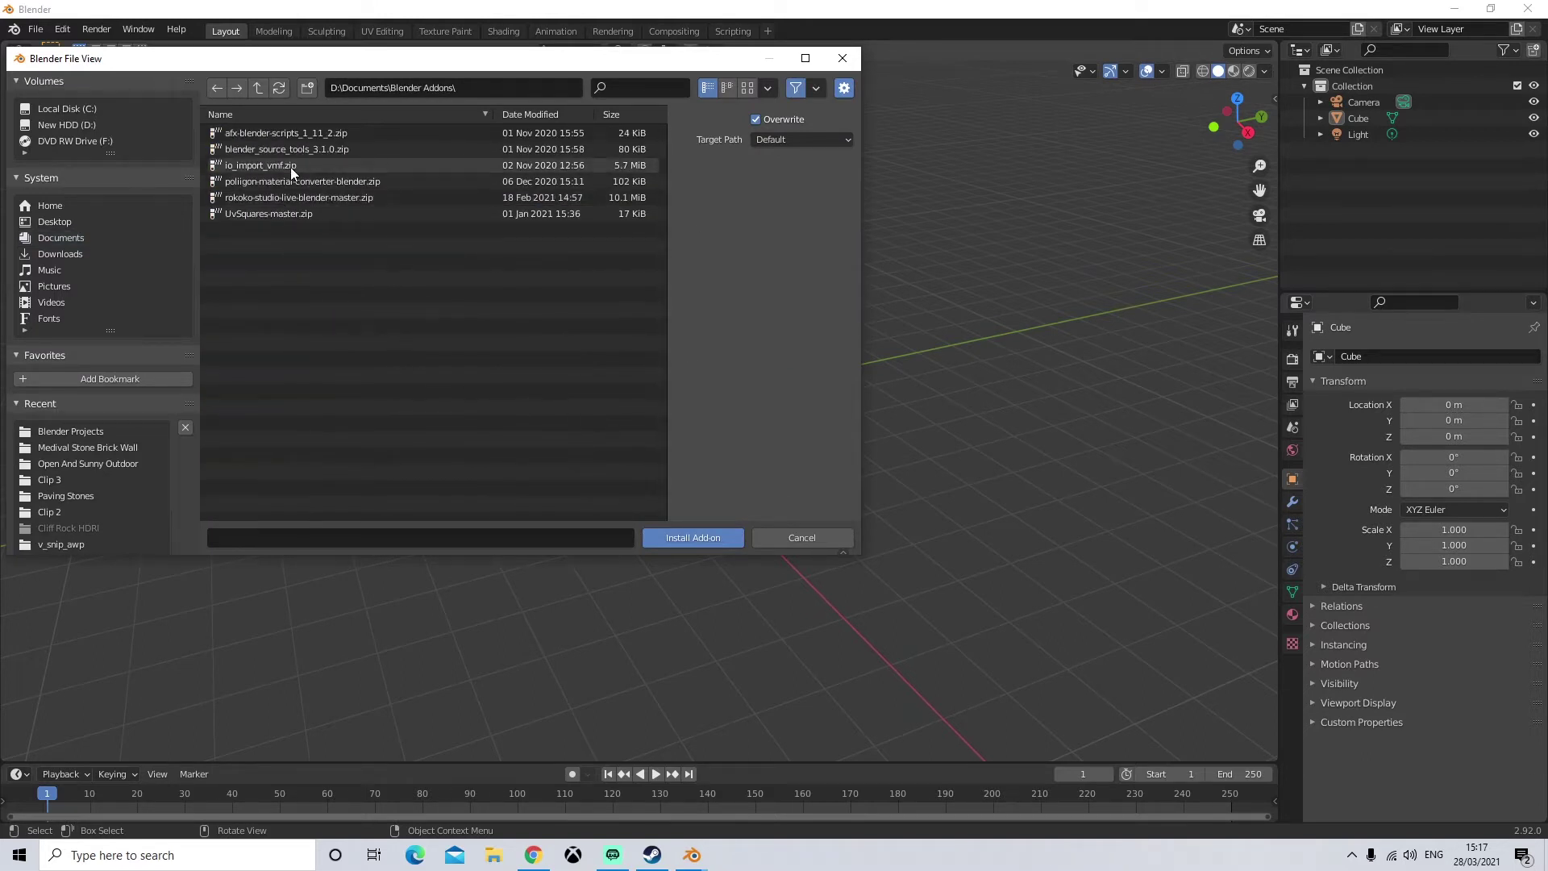
pyautogui.click(288, 167)
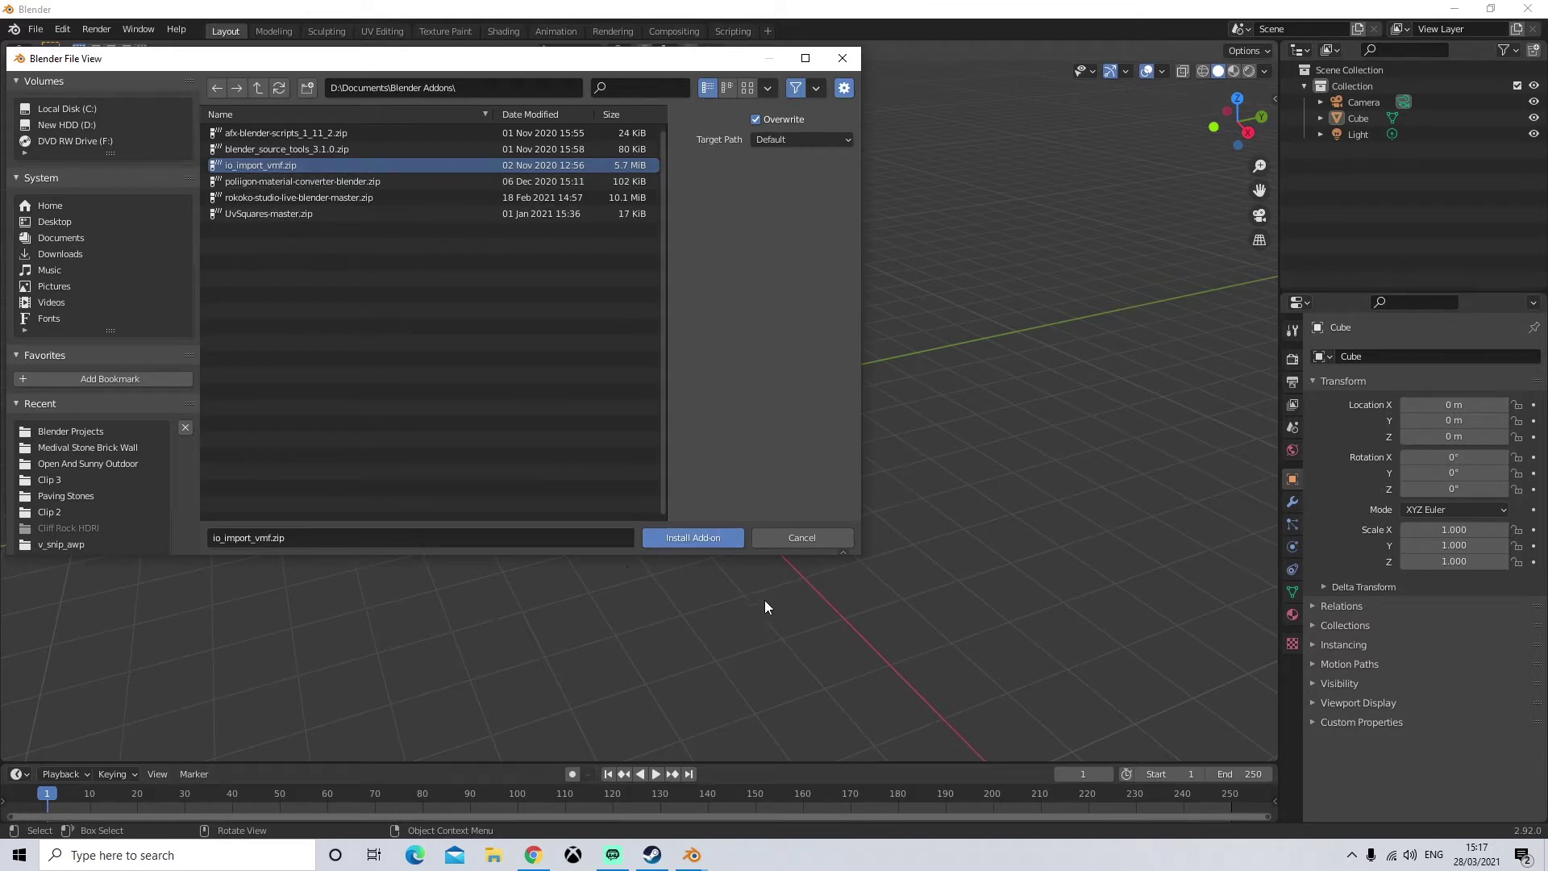
pyautogui.click(781, 542)
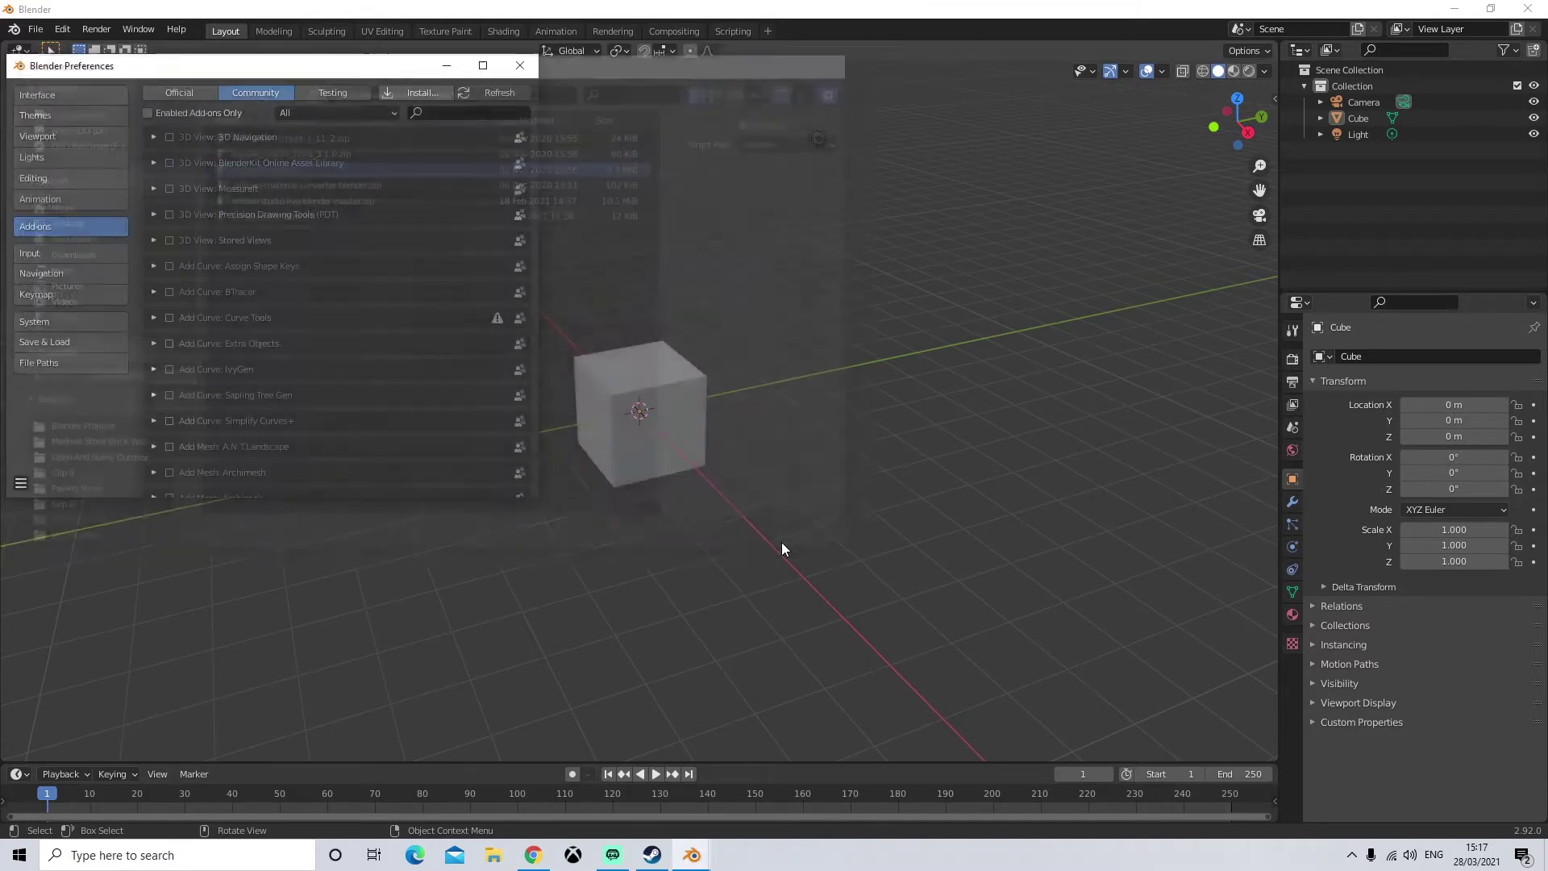
pyautogui.click(519, 71)
# - Quit Blender without saving and relaunch it from Windows search
pyautogui.click(1528, 8)
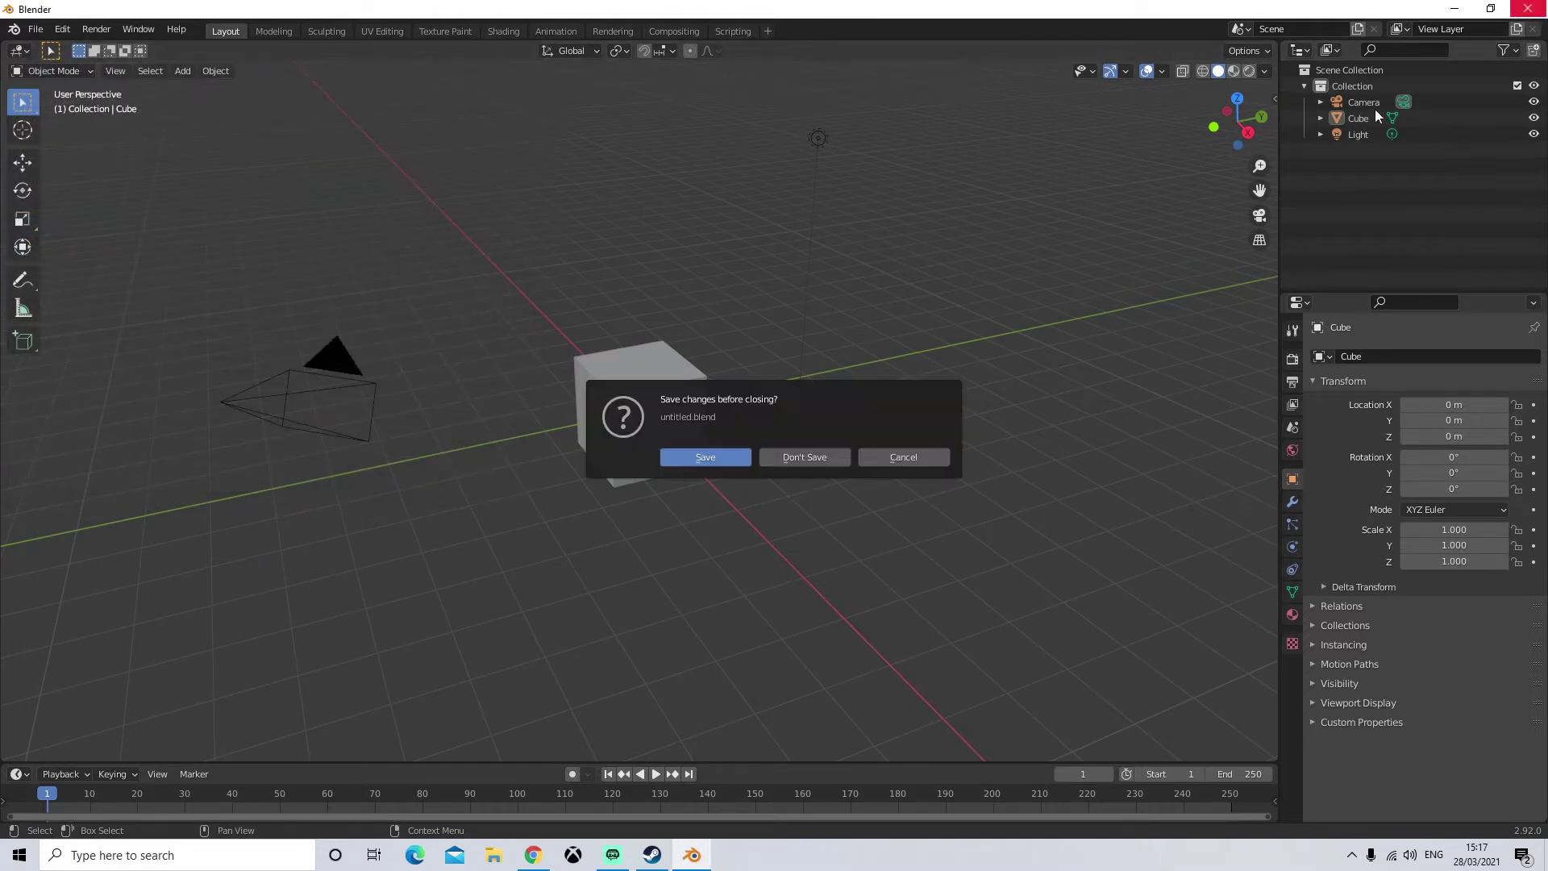
pyautogui.click(811, 458)
pyautogui.click(235, 857)
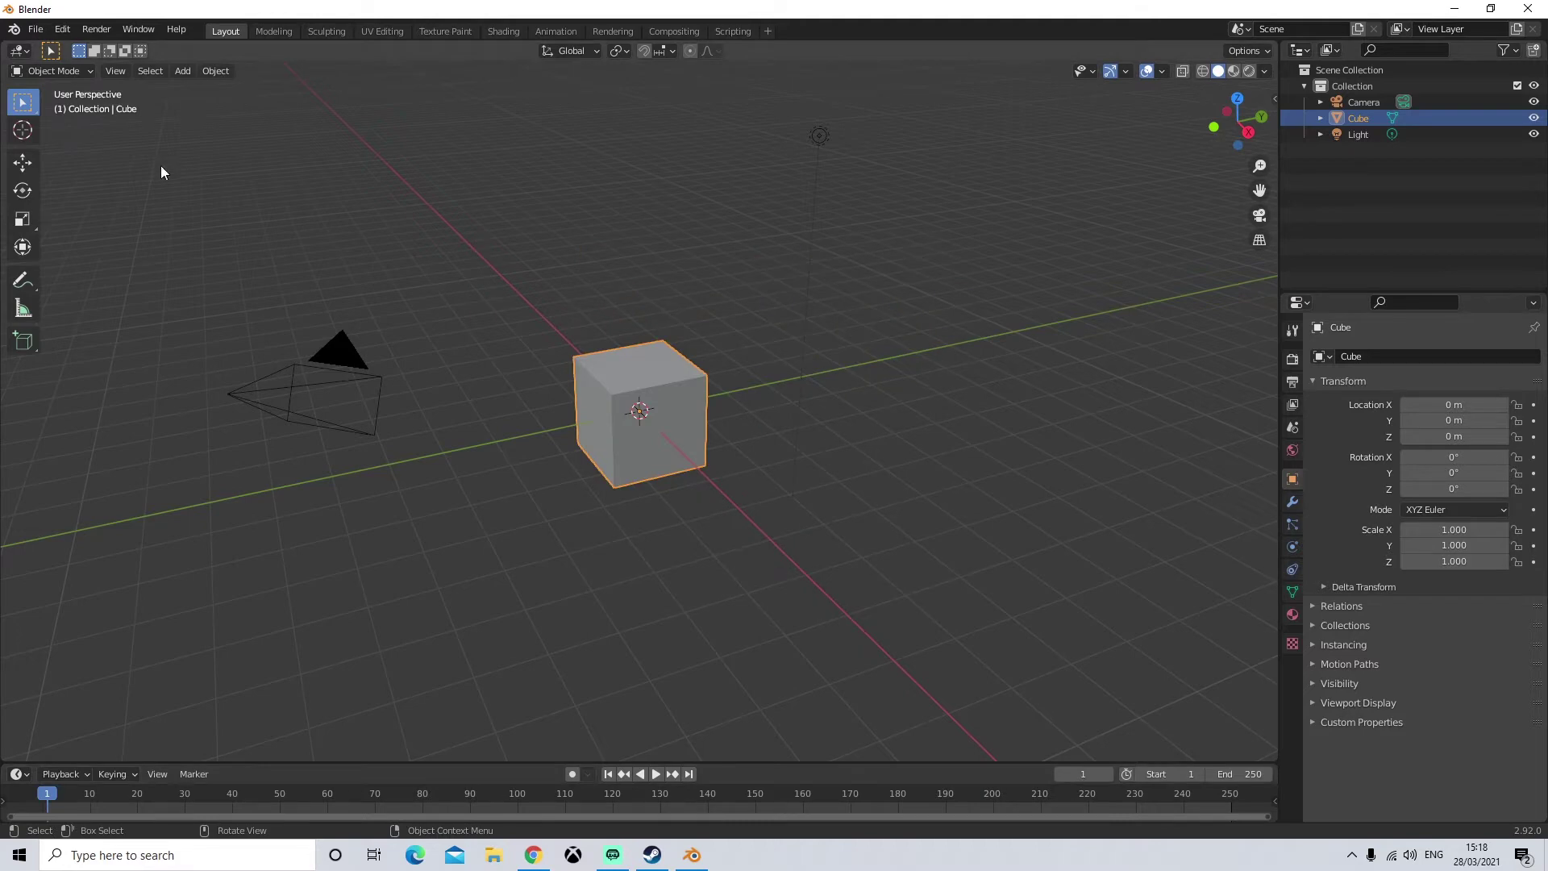
# - Open Preferences, filter add-ons by 'map', and move the window to the screen centre
pyautogui.click(70, 31)
pyautogui.click(114, 259)
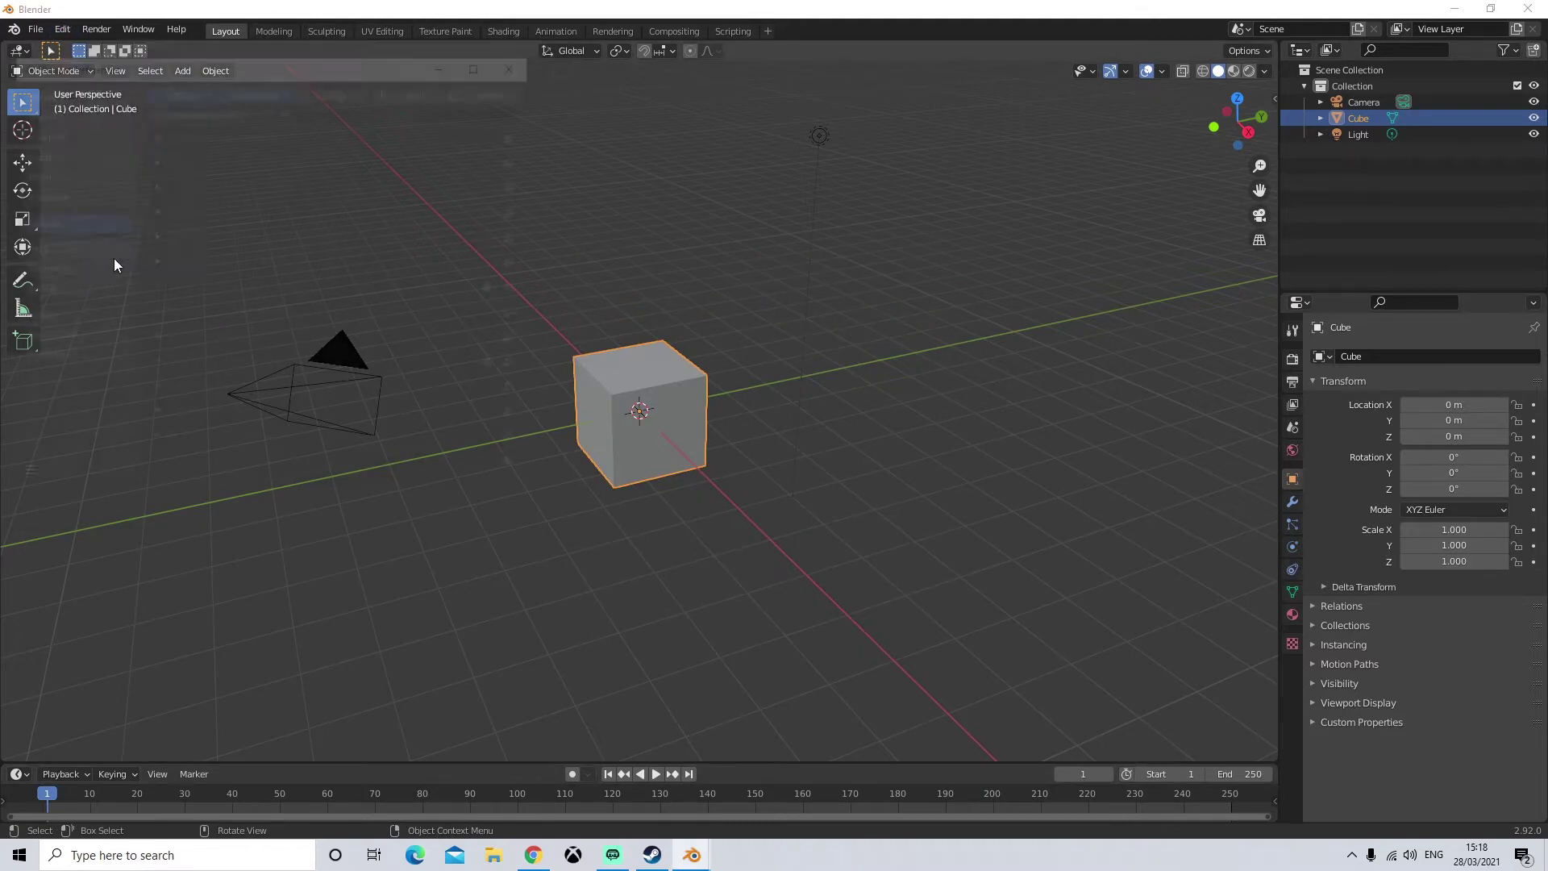
pyautogui.scroll(-5, 279, 322)
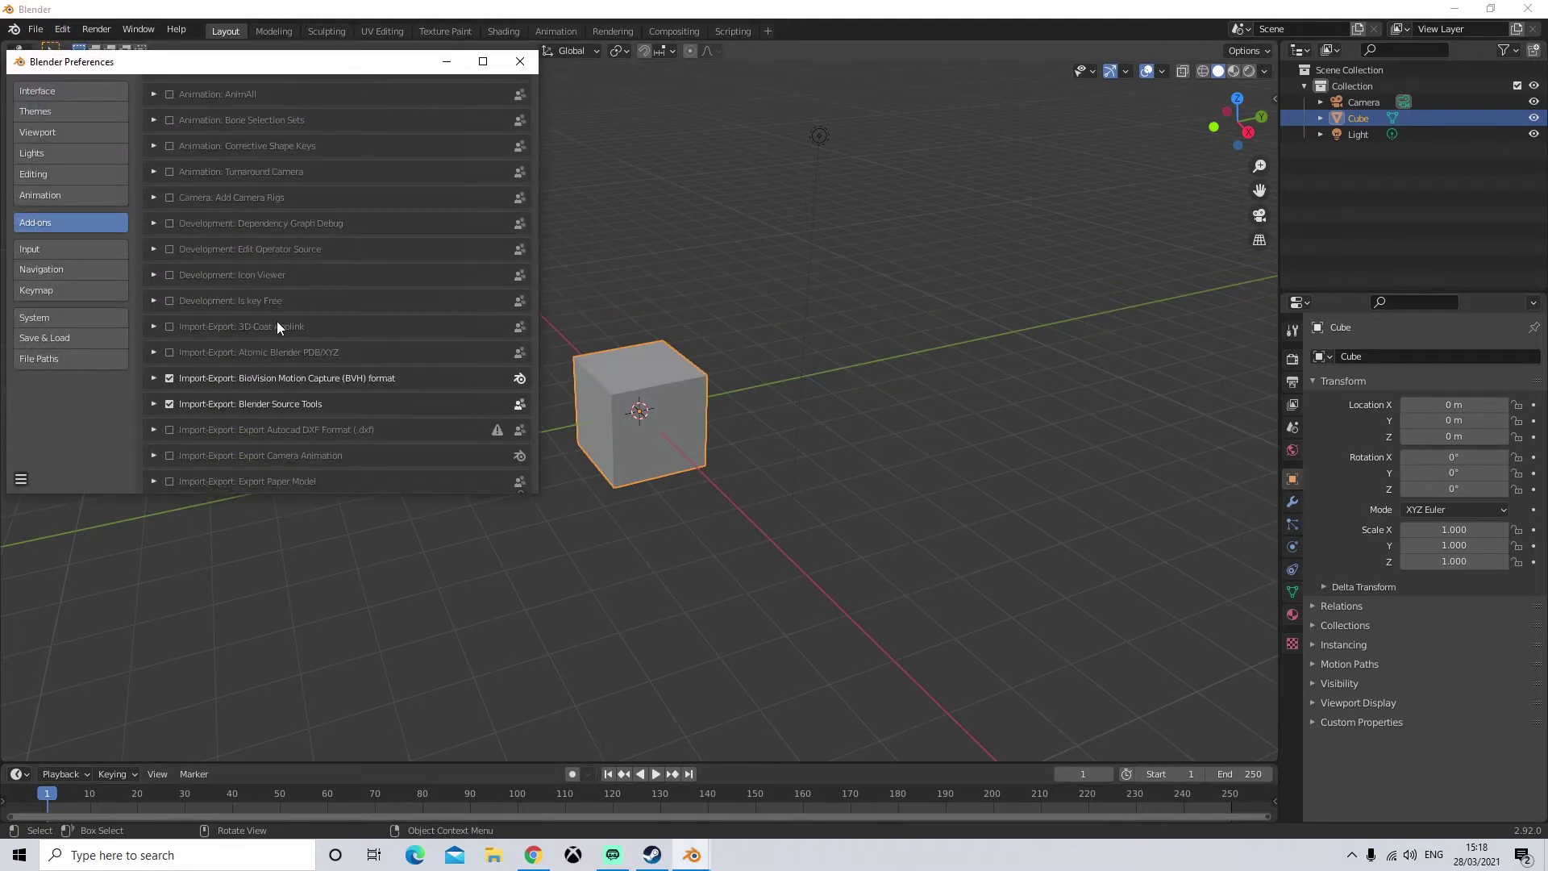
pyautogui.scroll(10, 351, 317)
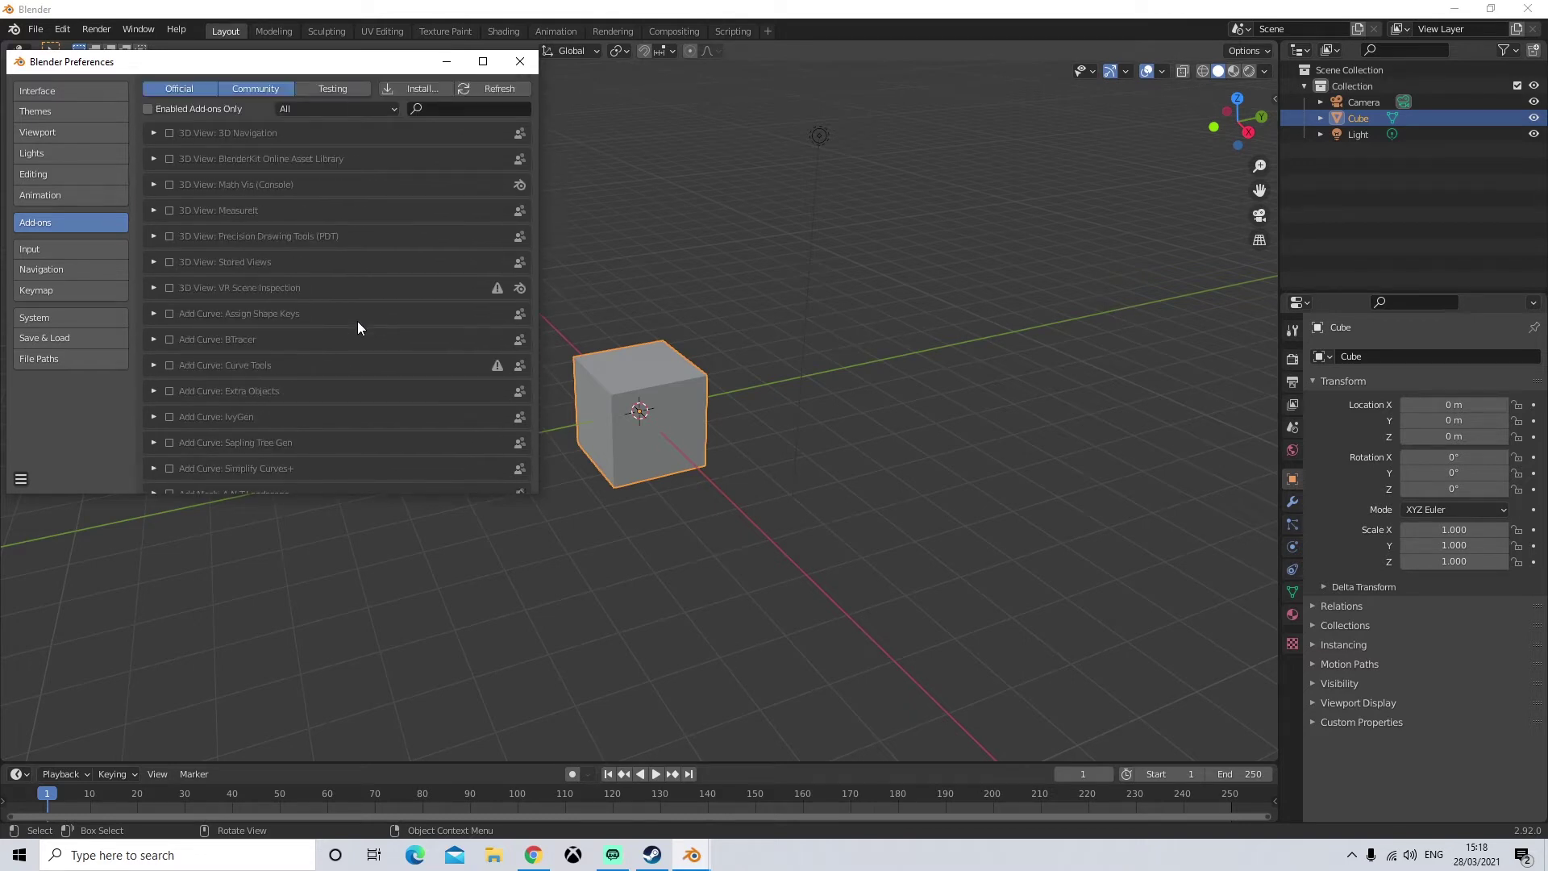
pyautogui.click(443, 110)
pyautogui.write('va')
pyautogui.press('BackSpace')
pyautogui.press('BackSpace')
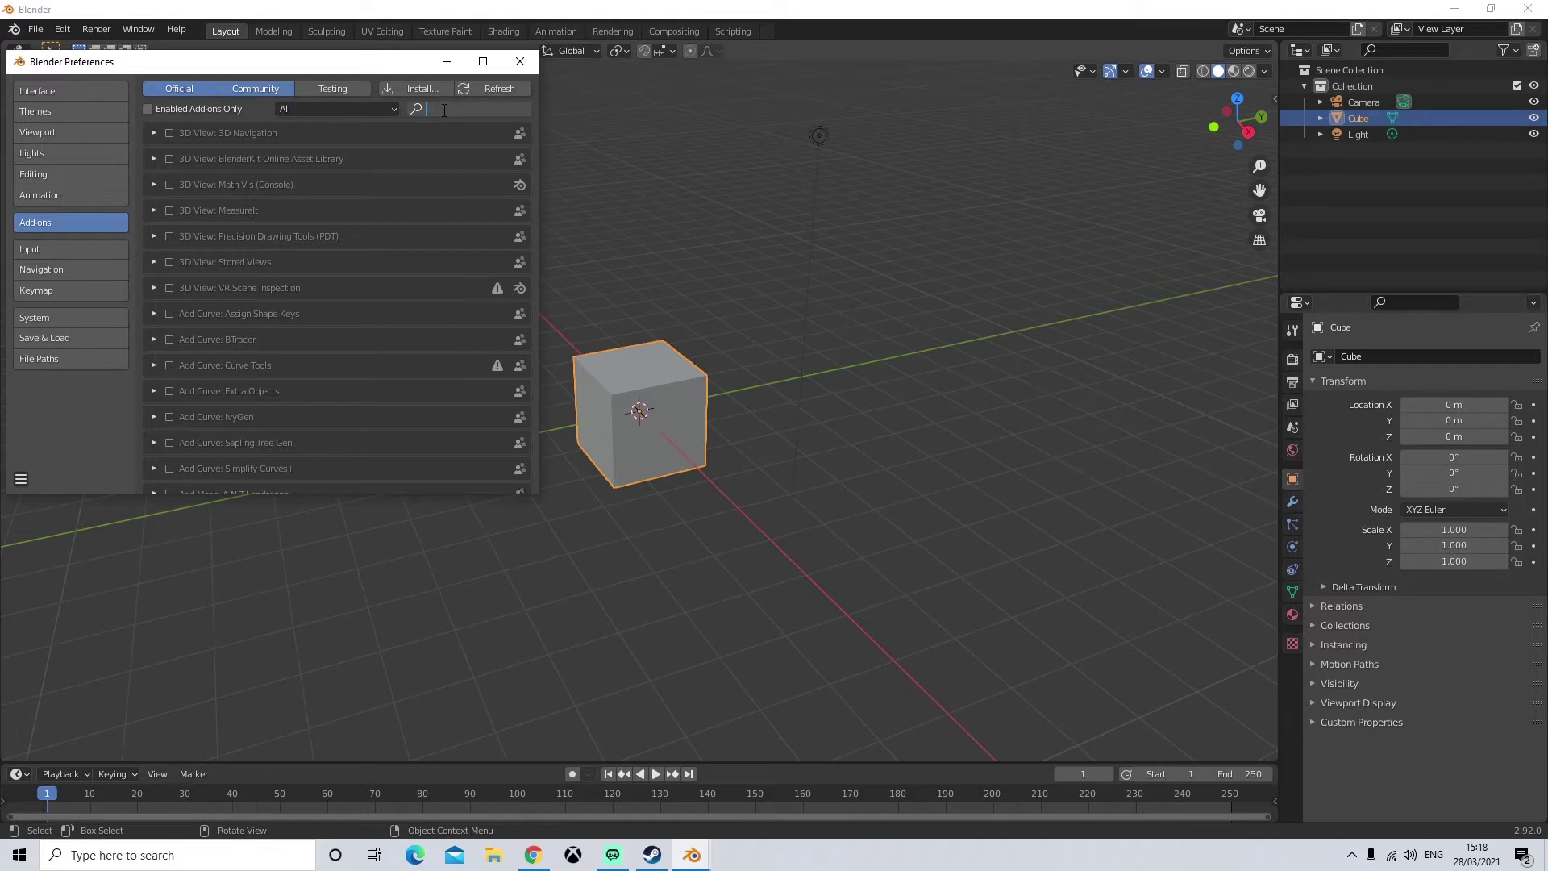
pyautogui.write('map')
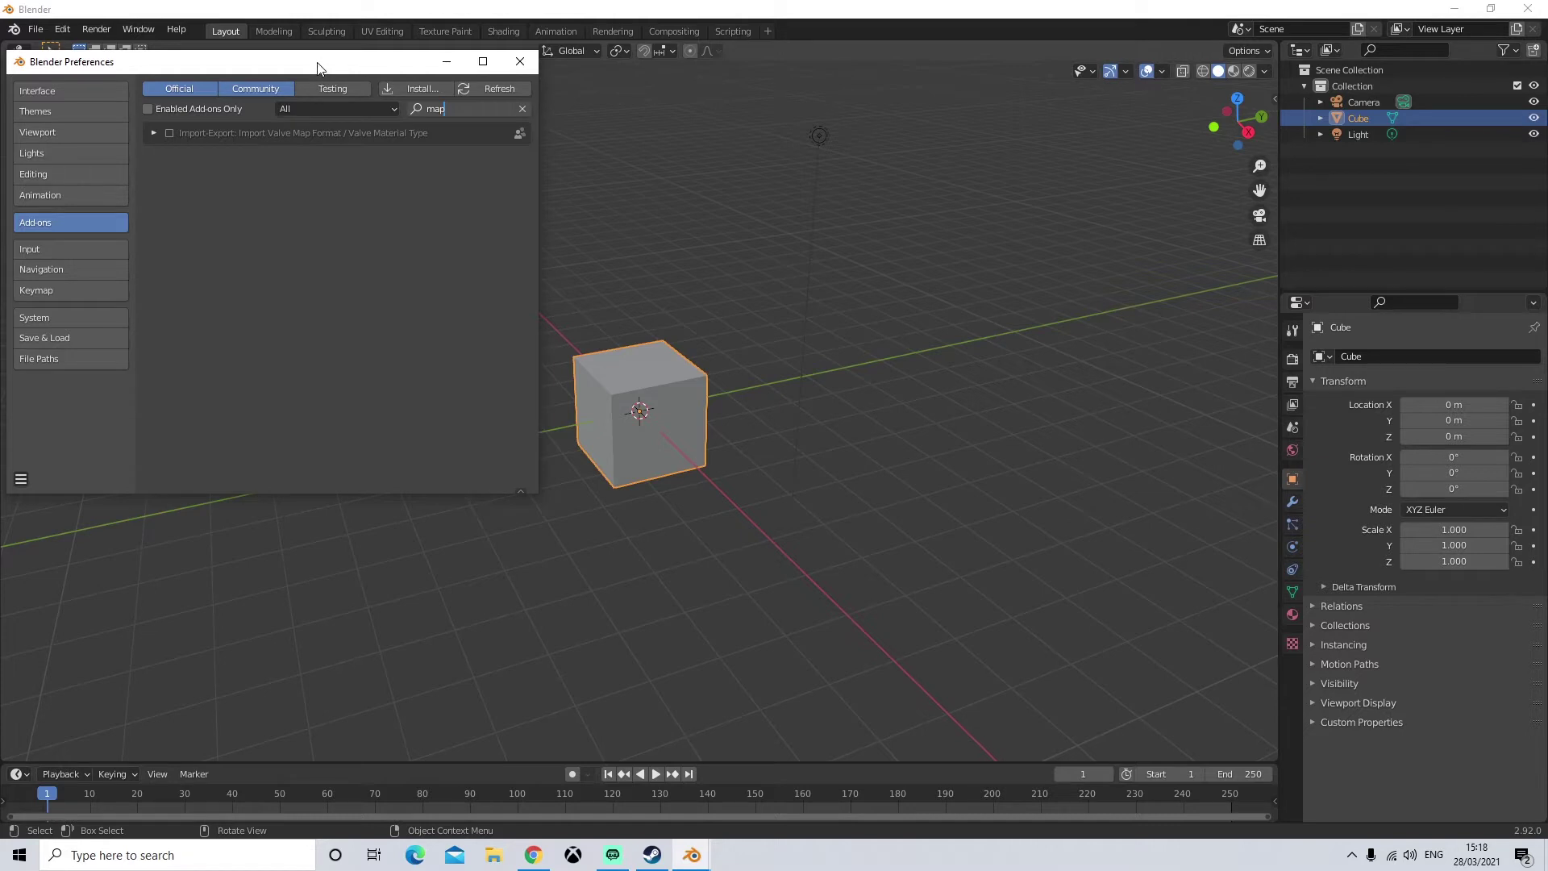
pyautogui.moveTo(317, 62); pyautogui.dragTo(736, 142)
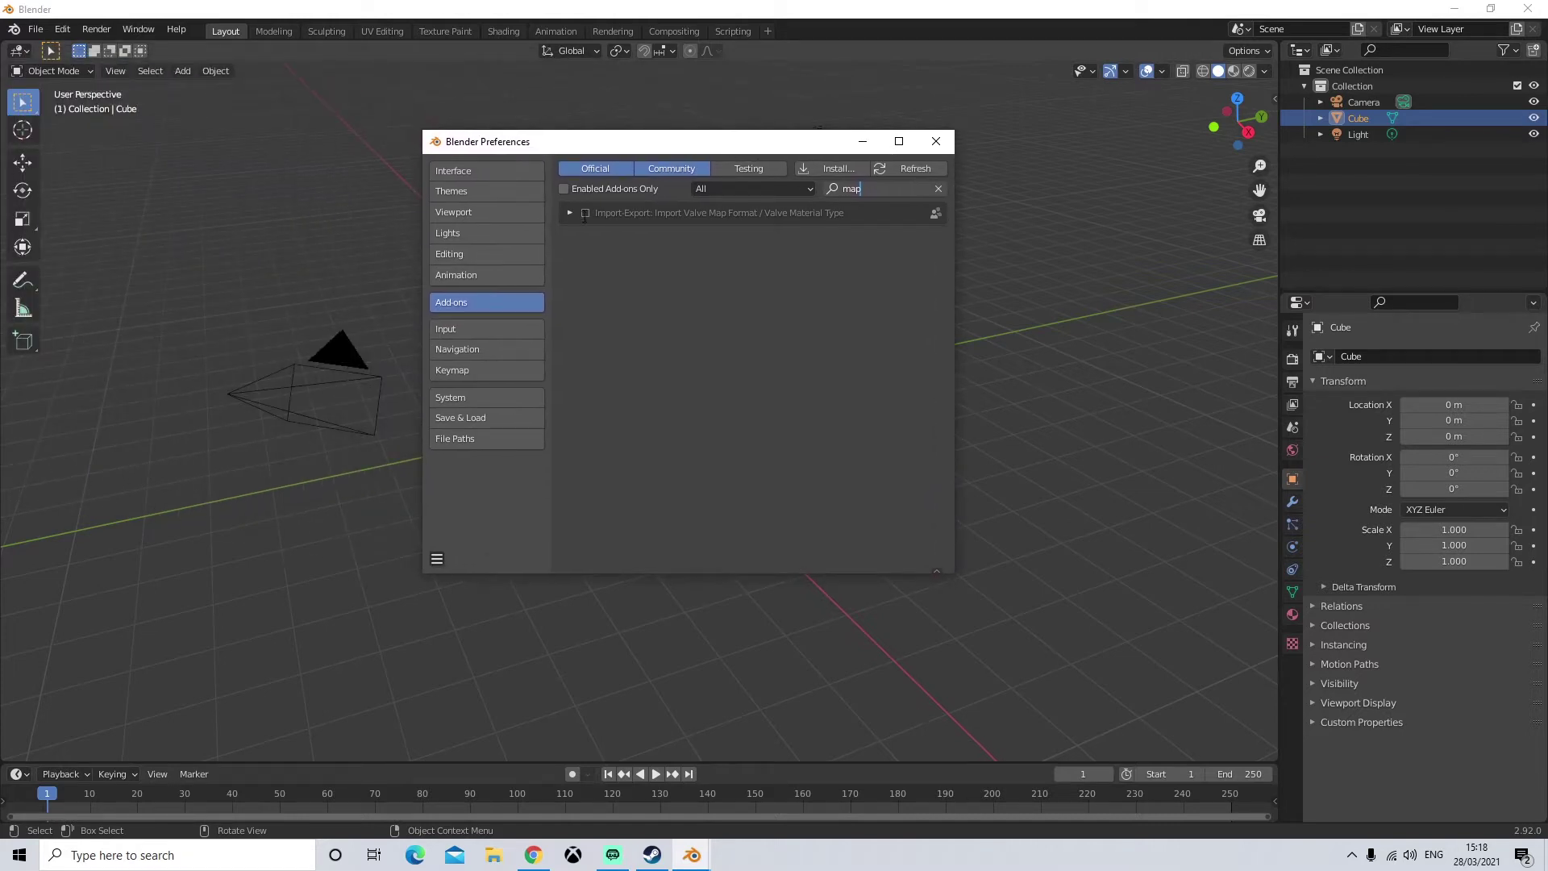
# - Tick the Import Valve Map Format add-on checkbox and expand its details and preferences
pyautogui.click(585, 213)
pyautogui.click(586, 213)
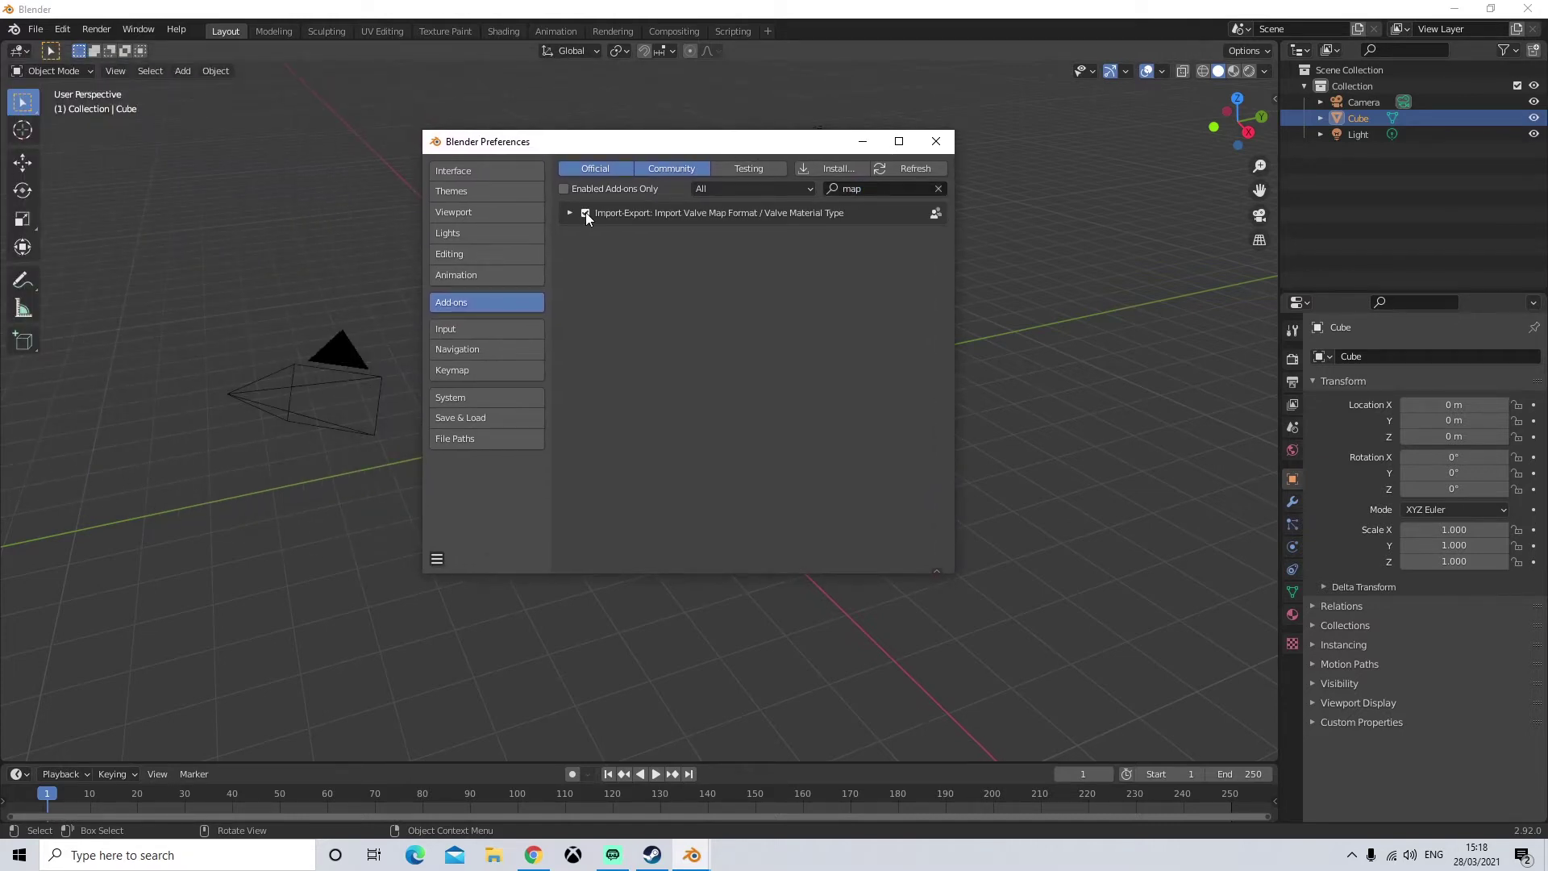
pyautogui.click(569, 213)
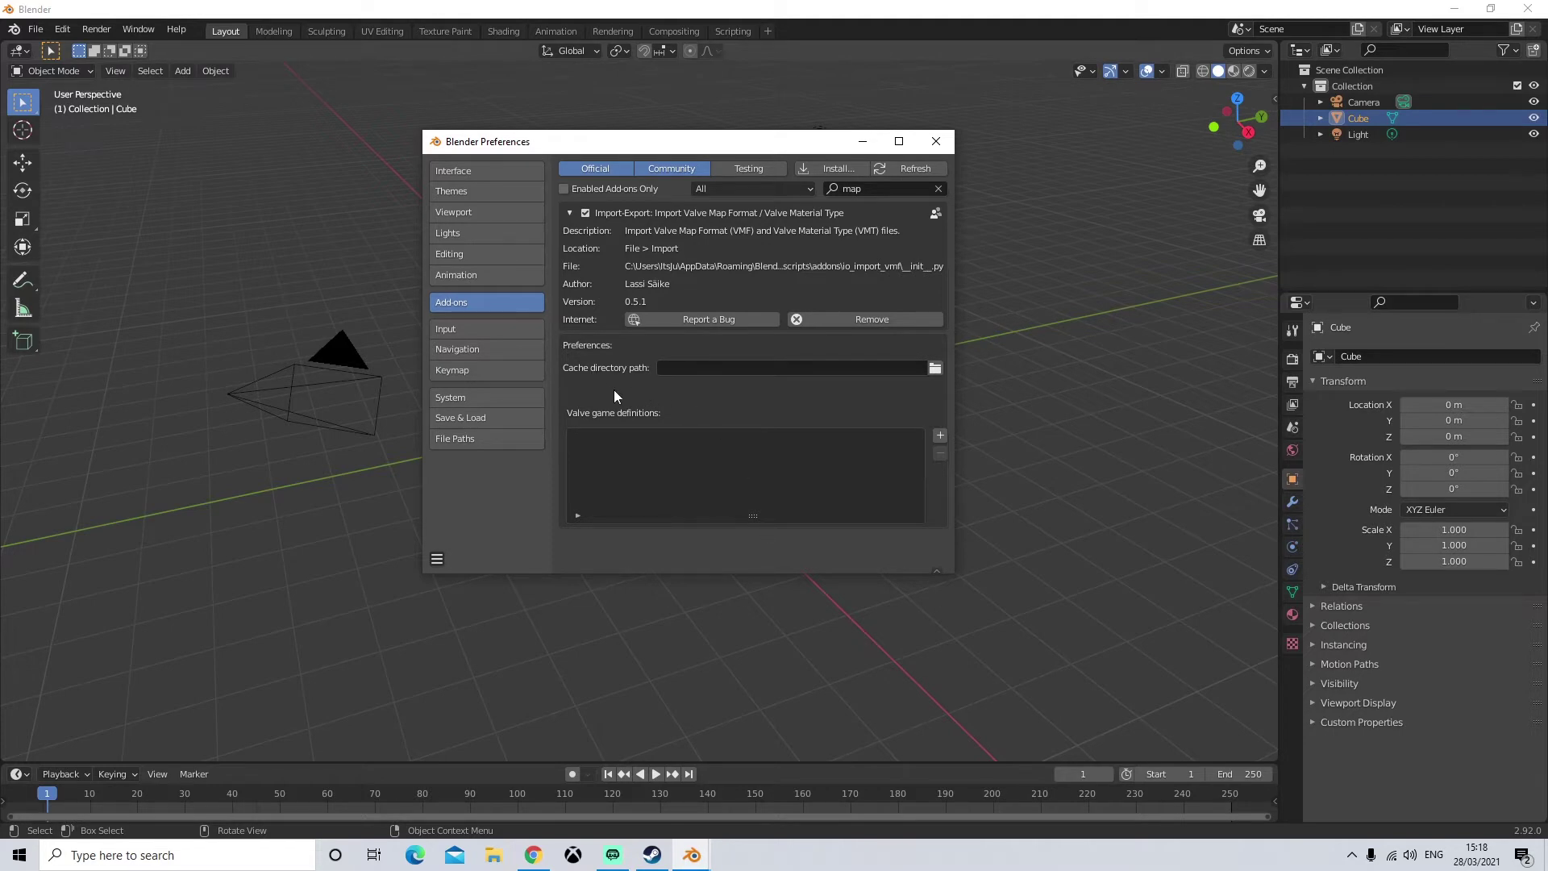
pyautogui.click(494, 856)
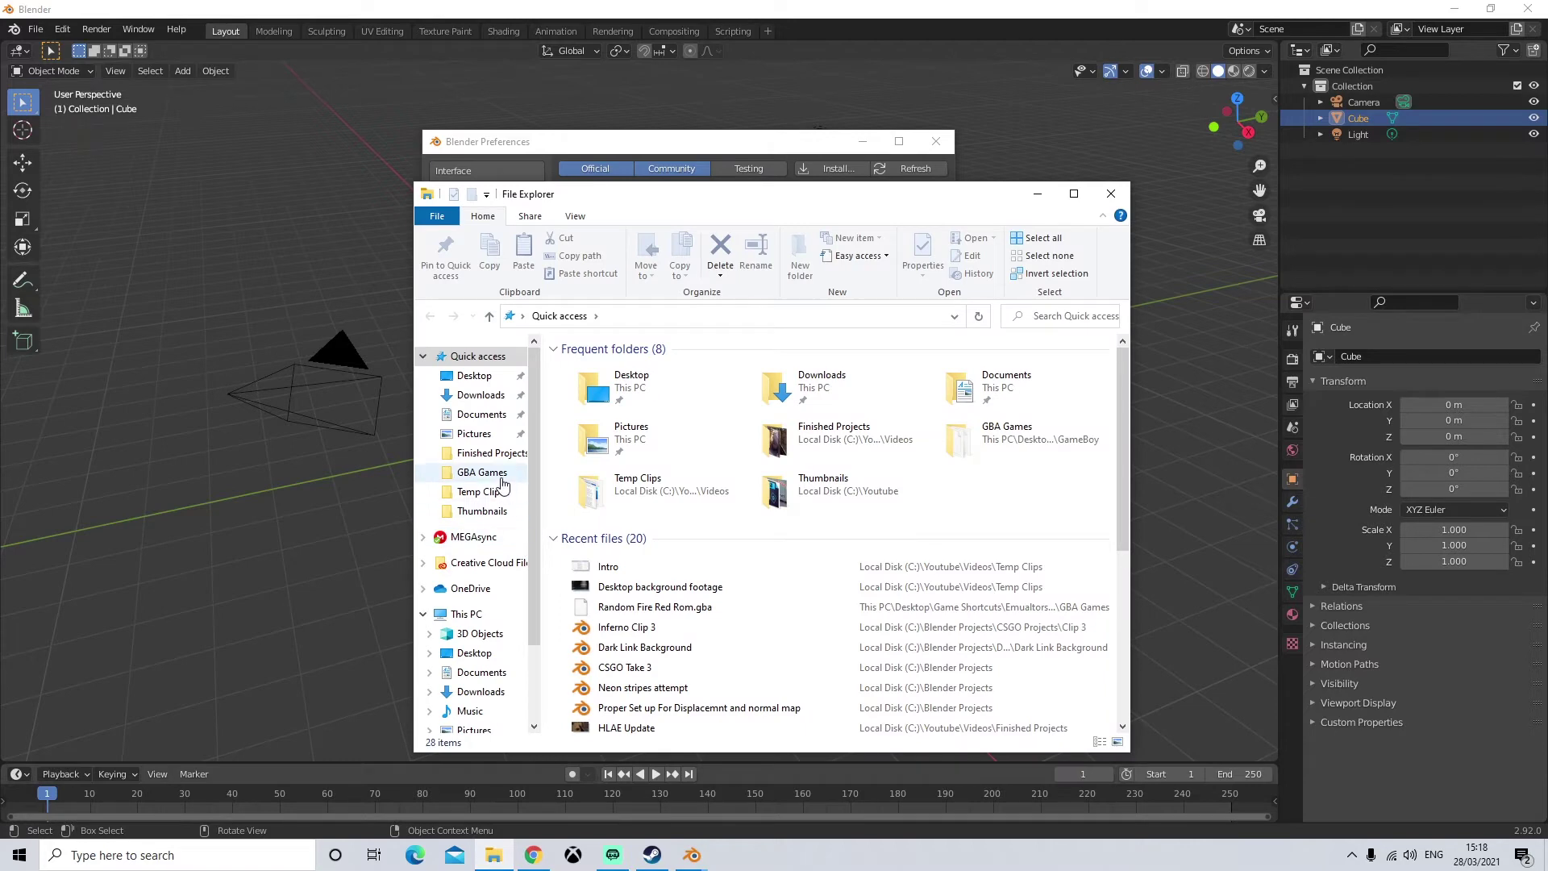
# - Open Documents\Blender Cache in File Explorer, reveal its full path, then minimize Explorer
pyautogui.click(482, 414)
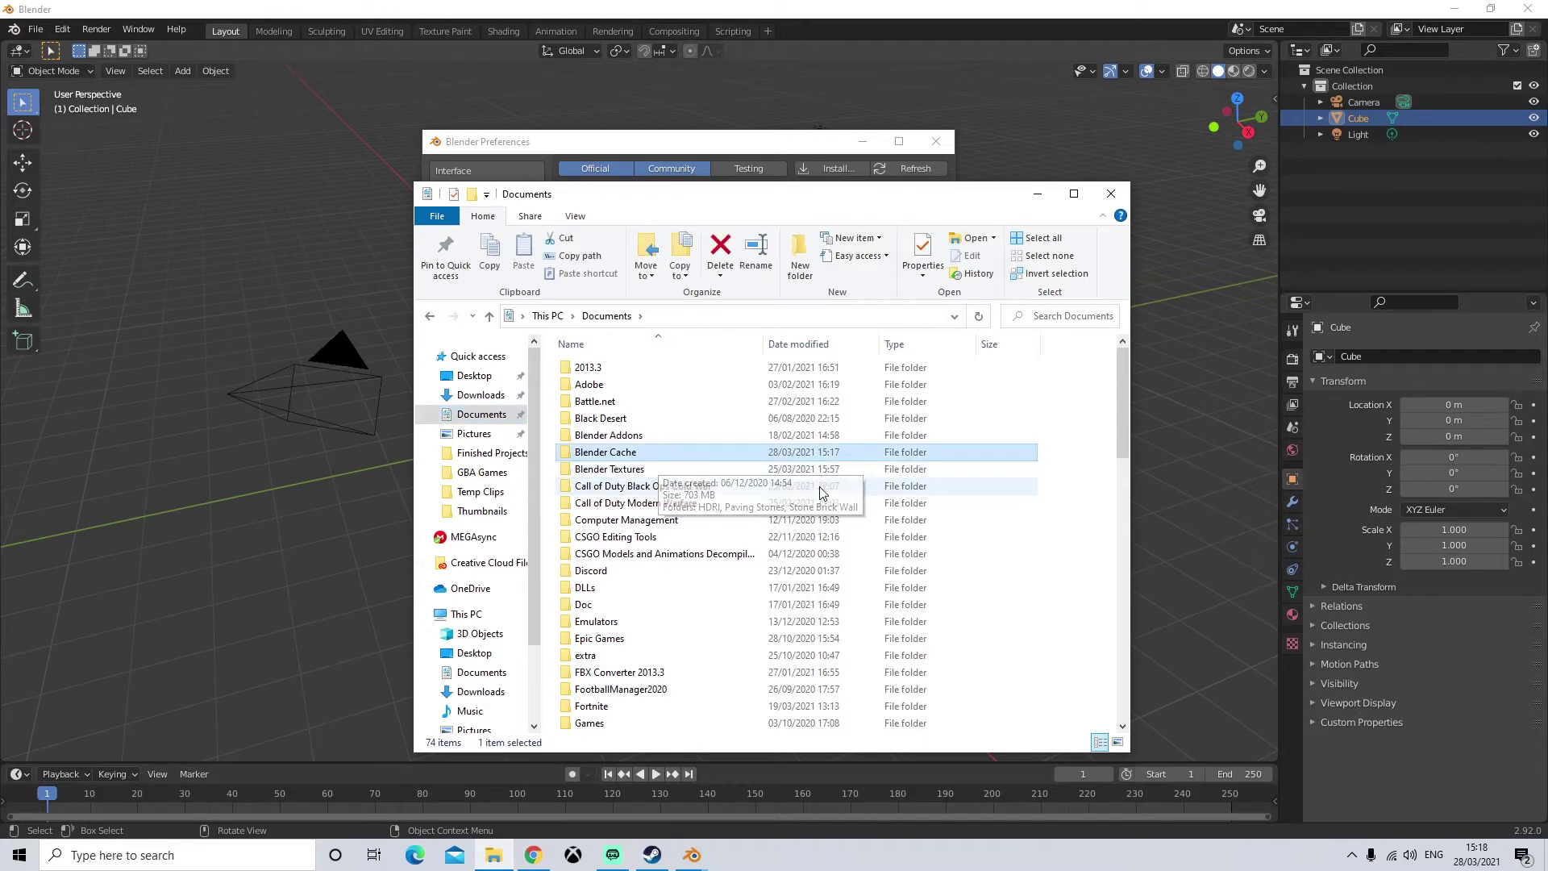
pyautogui.click(646, 453)
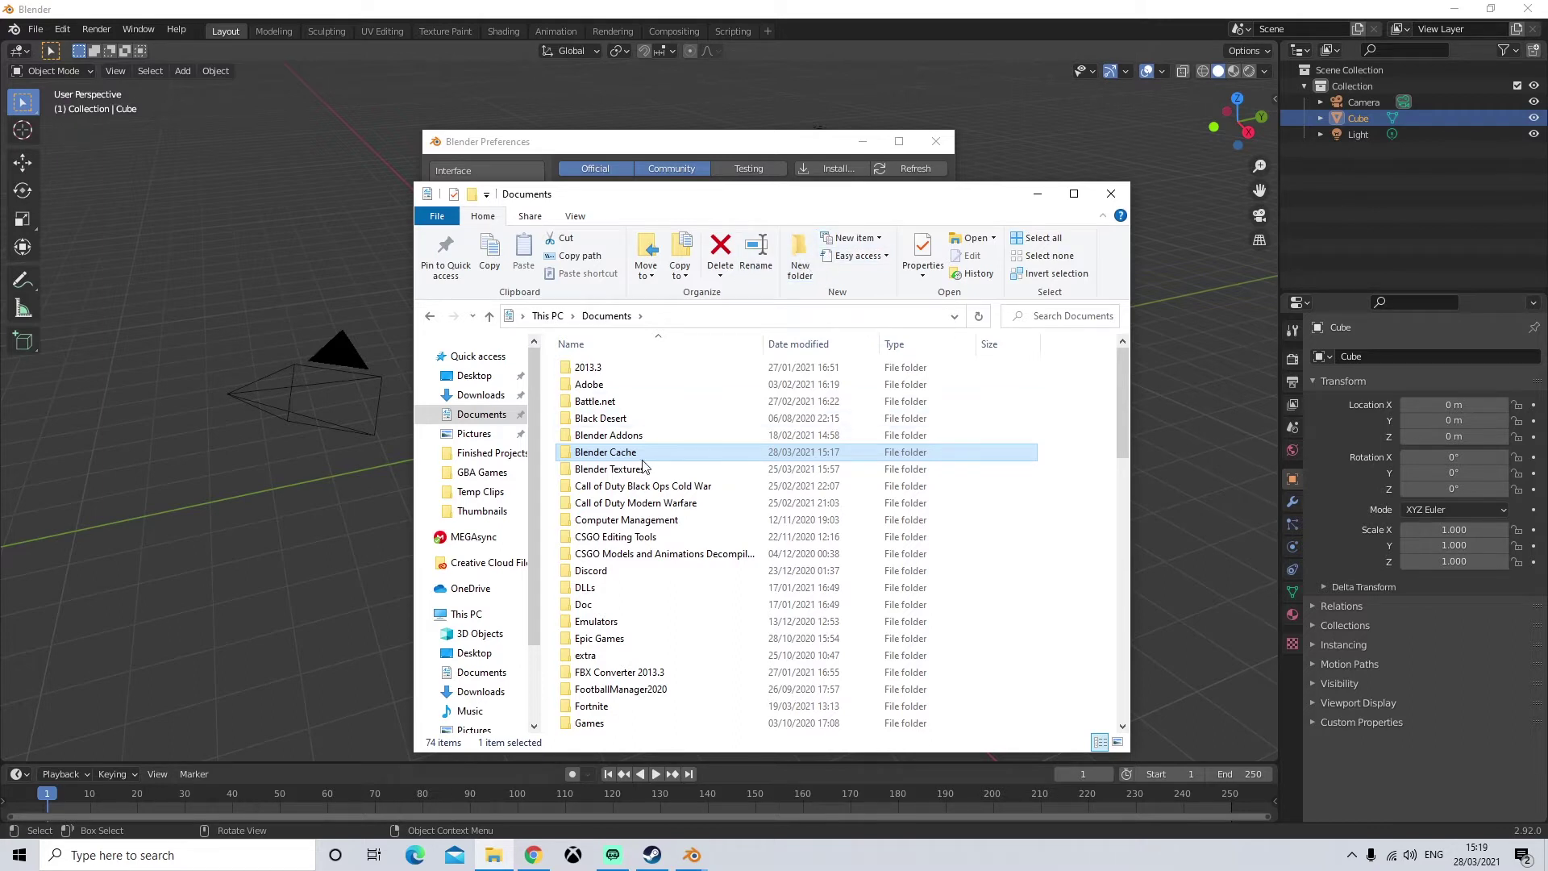
pyautogui.doubleClick(708, 454)
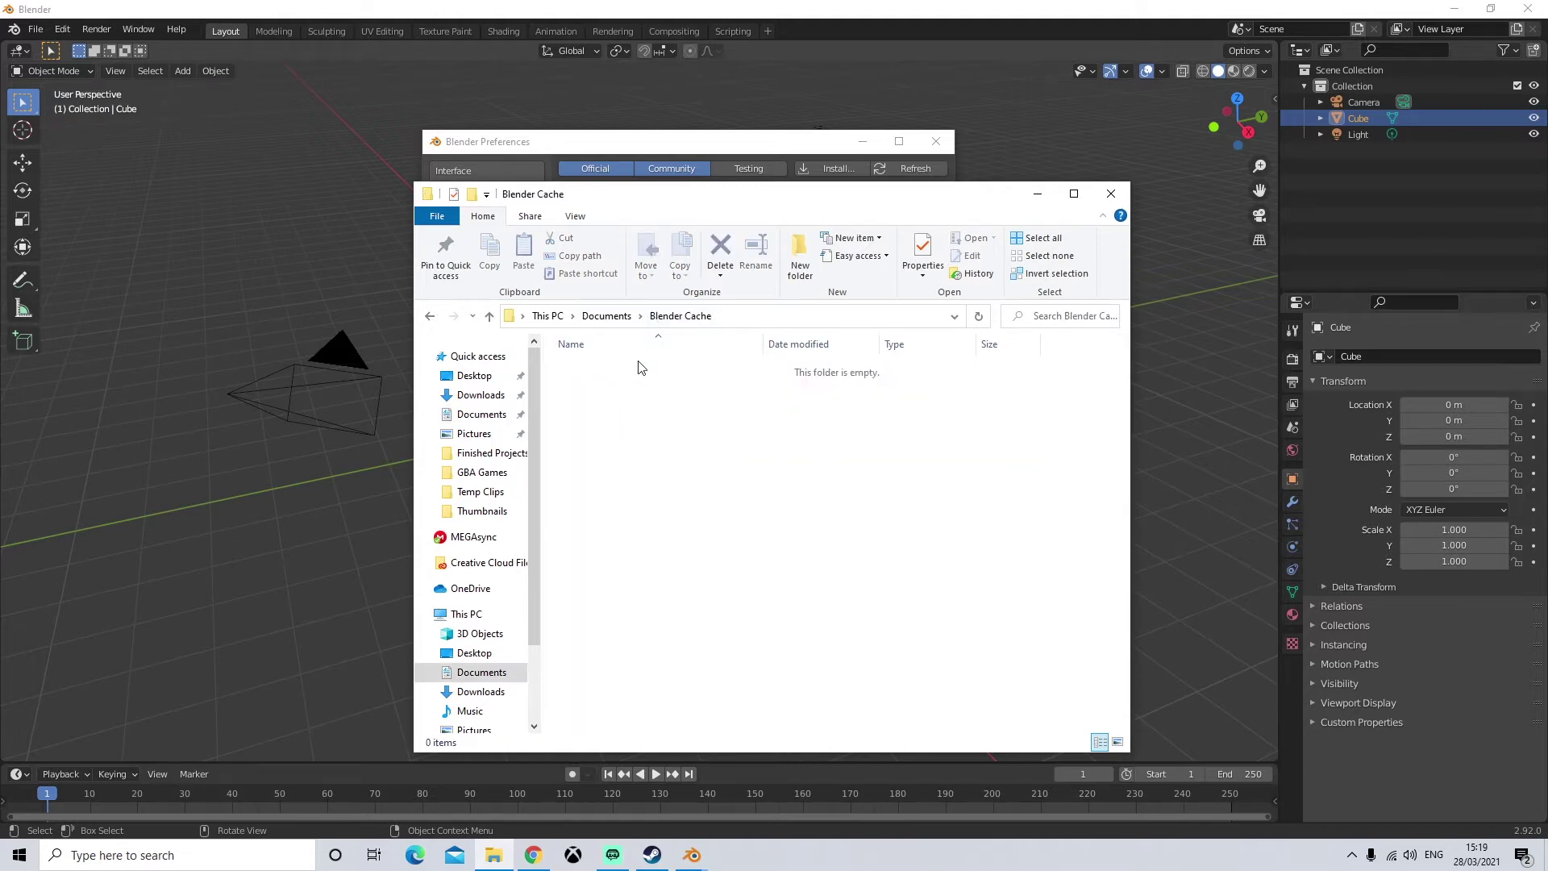
pyautogui.click(751, 317)
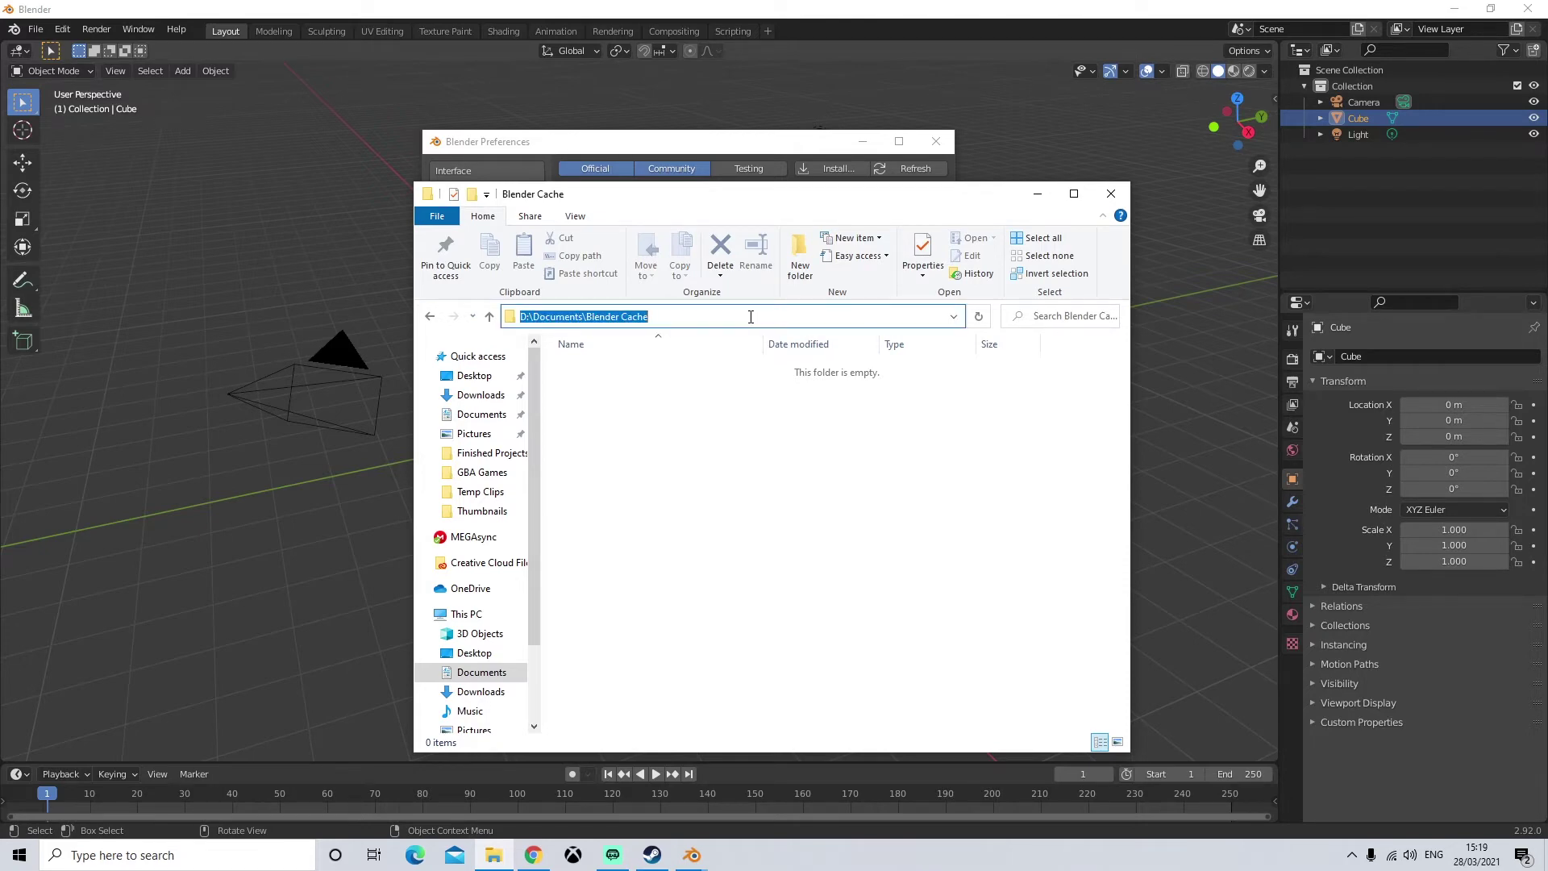
pyautogui.click(1038, 202)
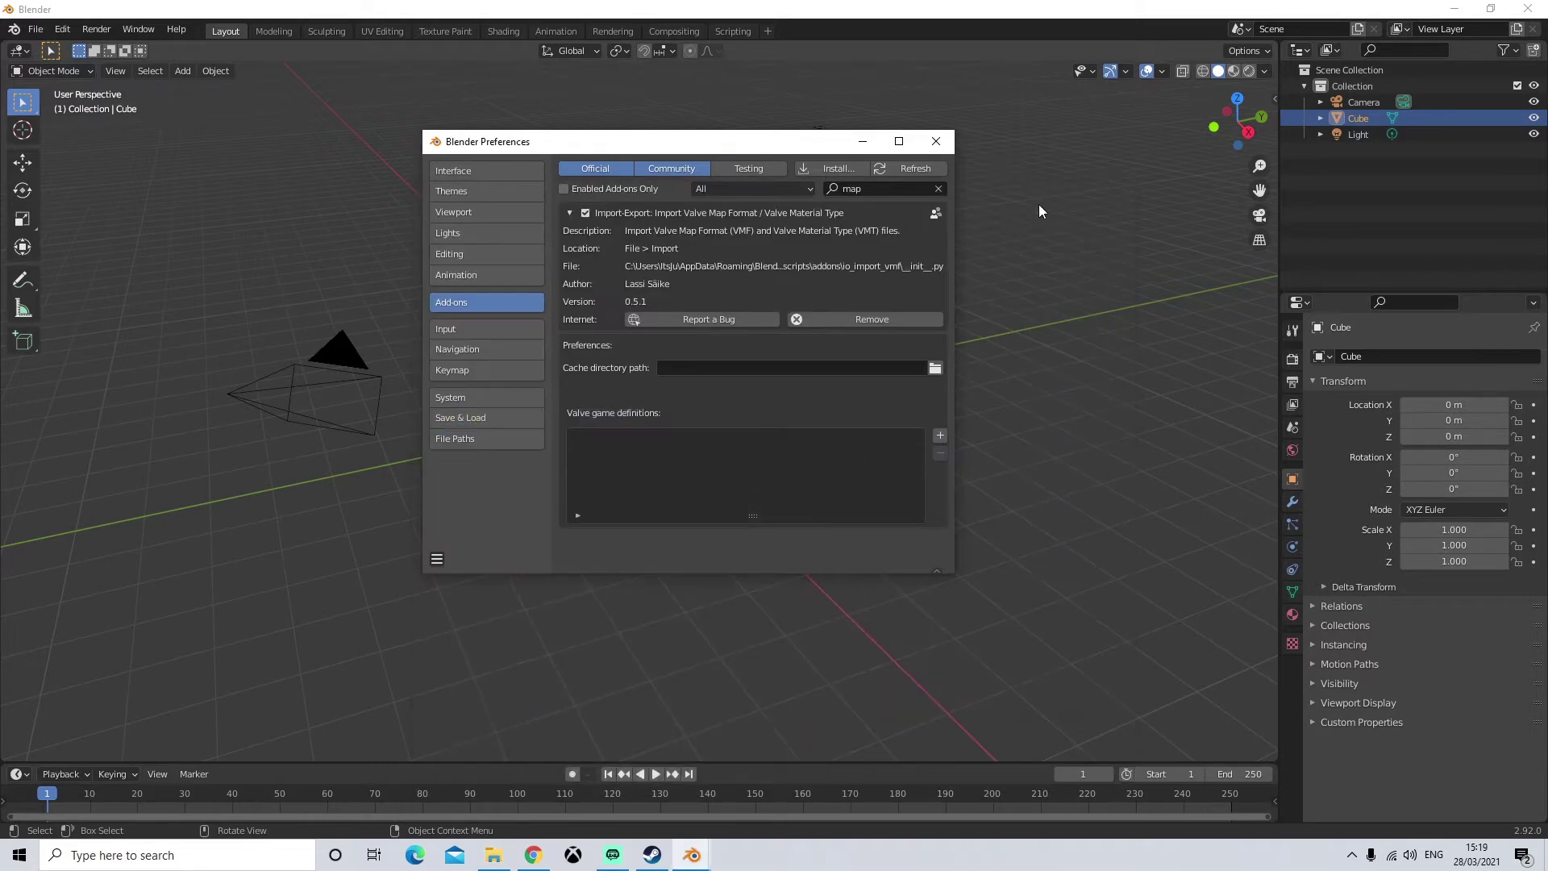
# - Set the Valve add-on's cache directory to D:\Documents\Blender Cache\ and add a blank game definition
pyautogui.click(748, 364)
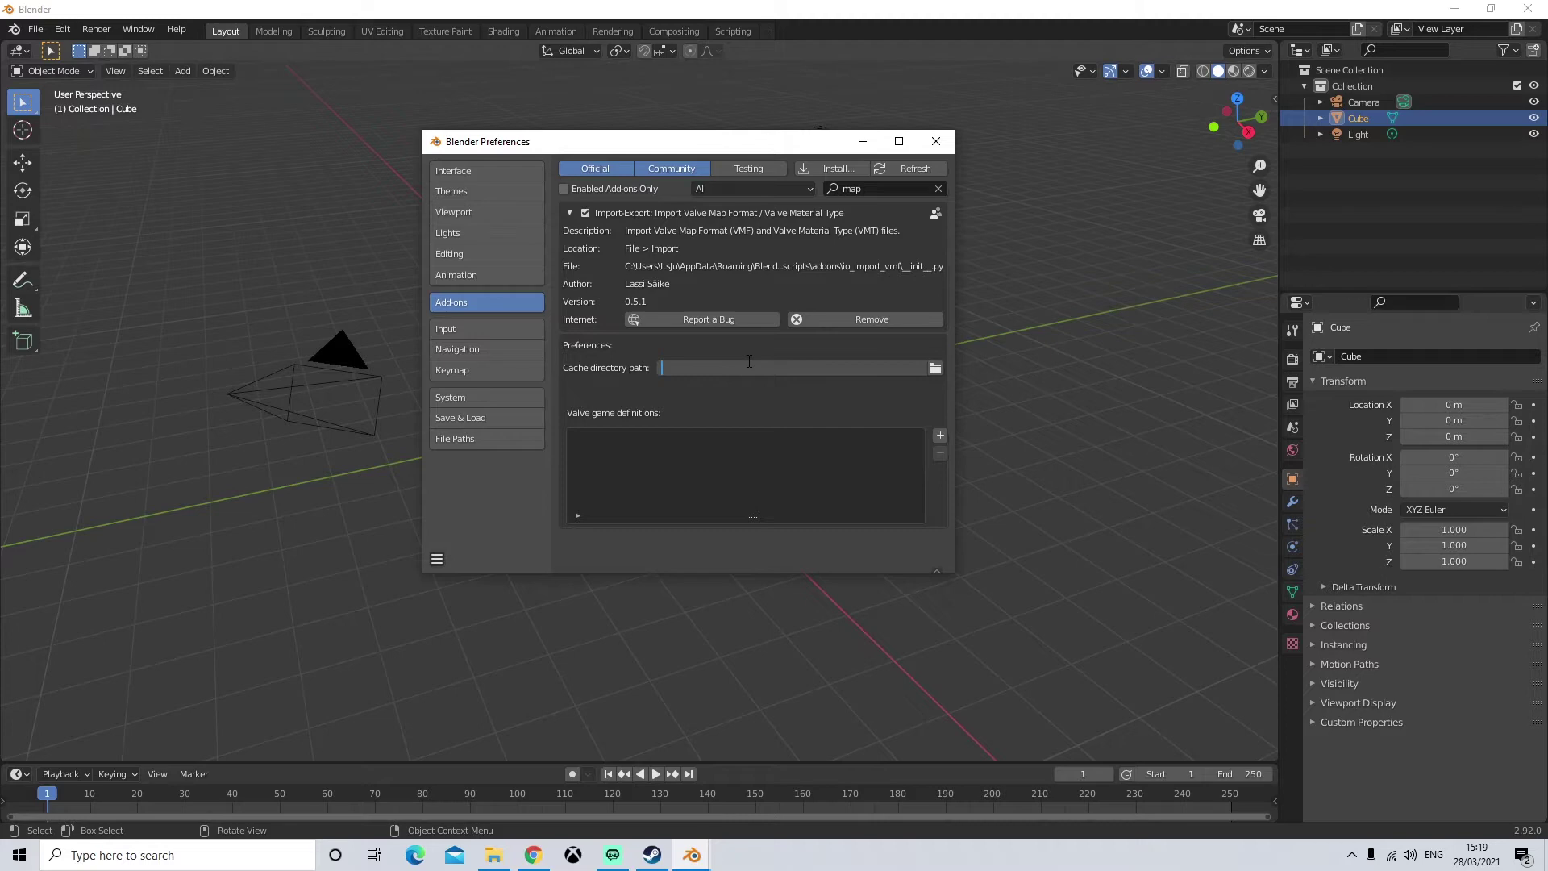
pyautogui.click(935, 370)
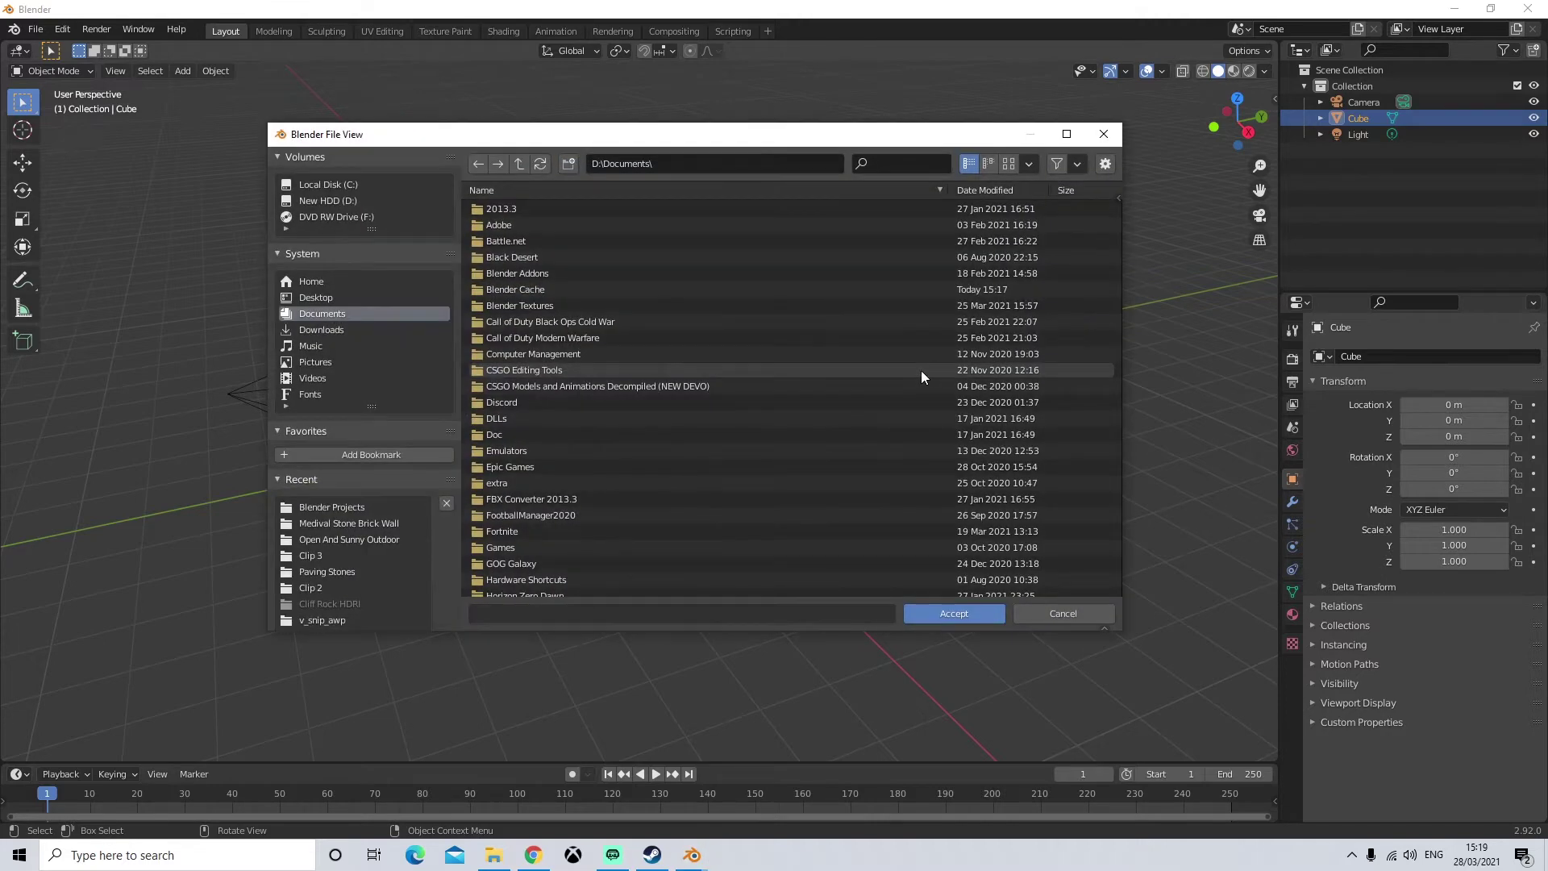
pyautogui.click(681, 164)
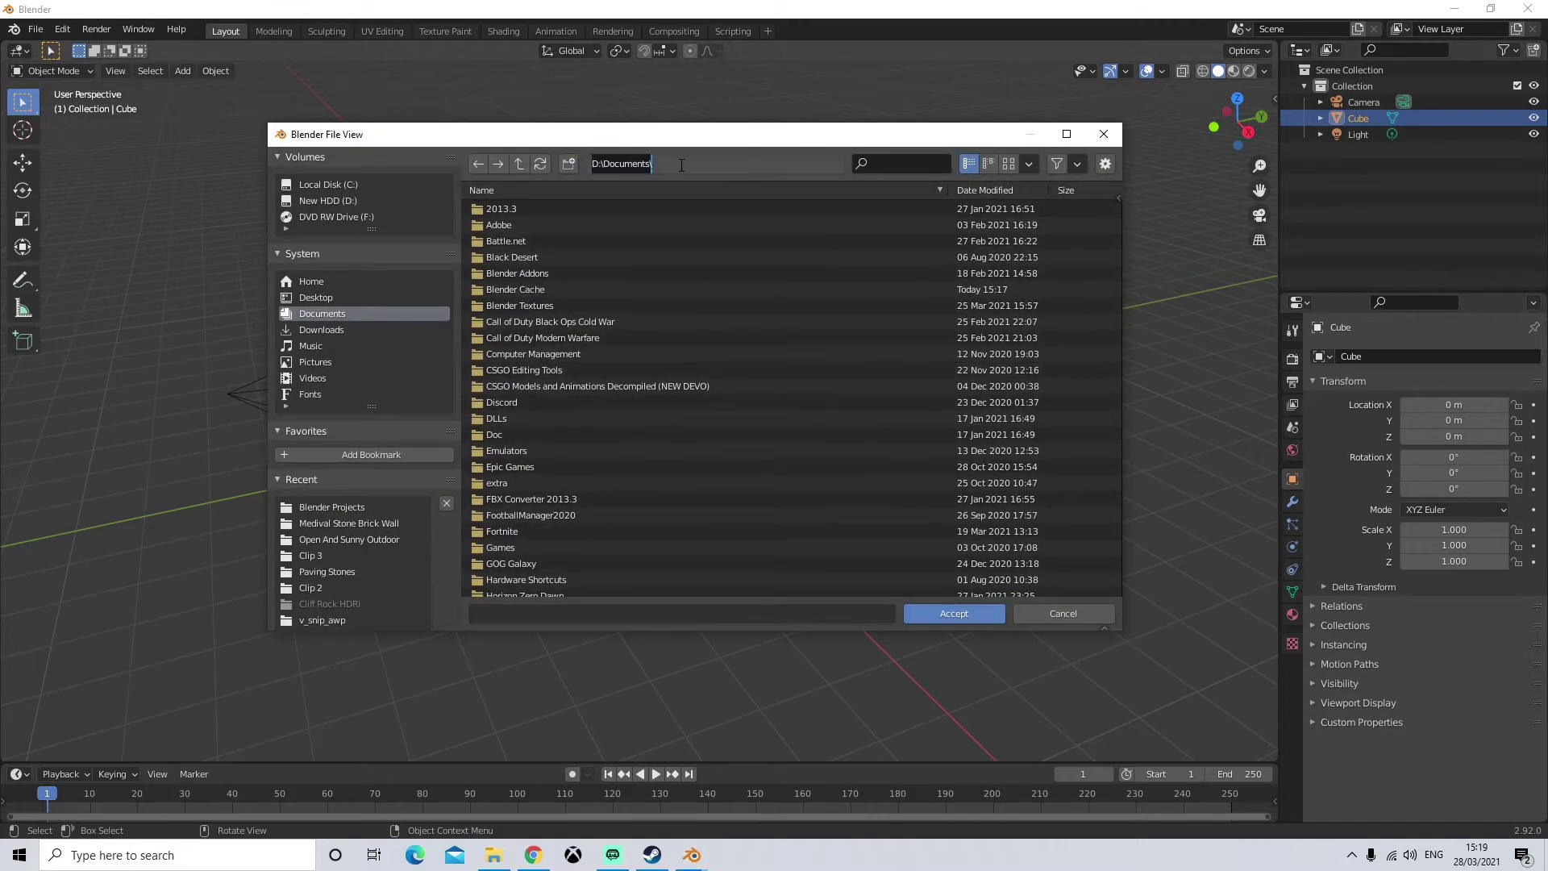
pyautogui.click(682, 164)
pyautogui.write('Blender Cache')
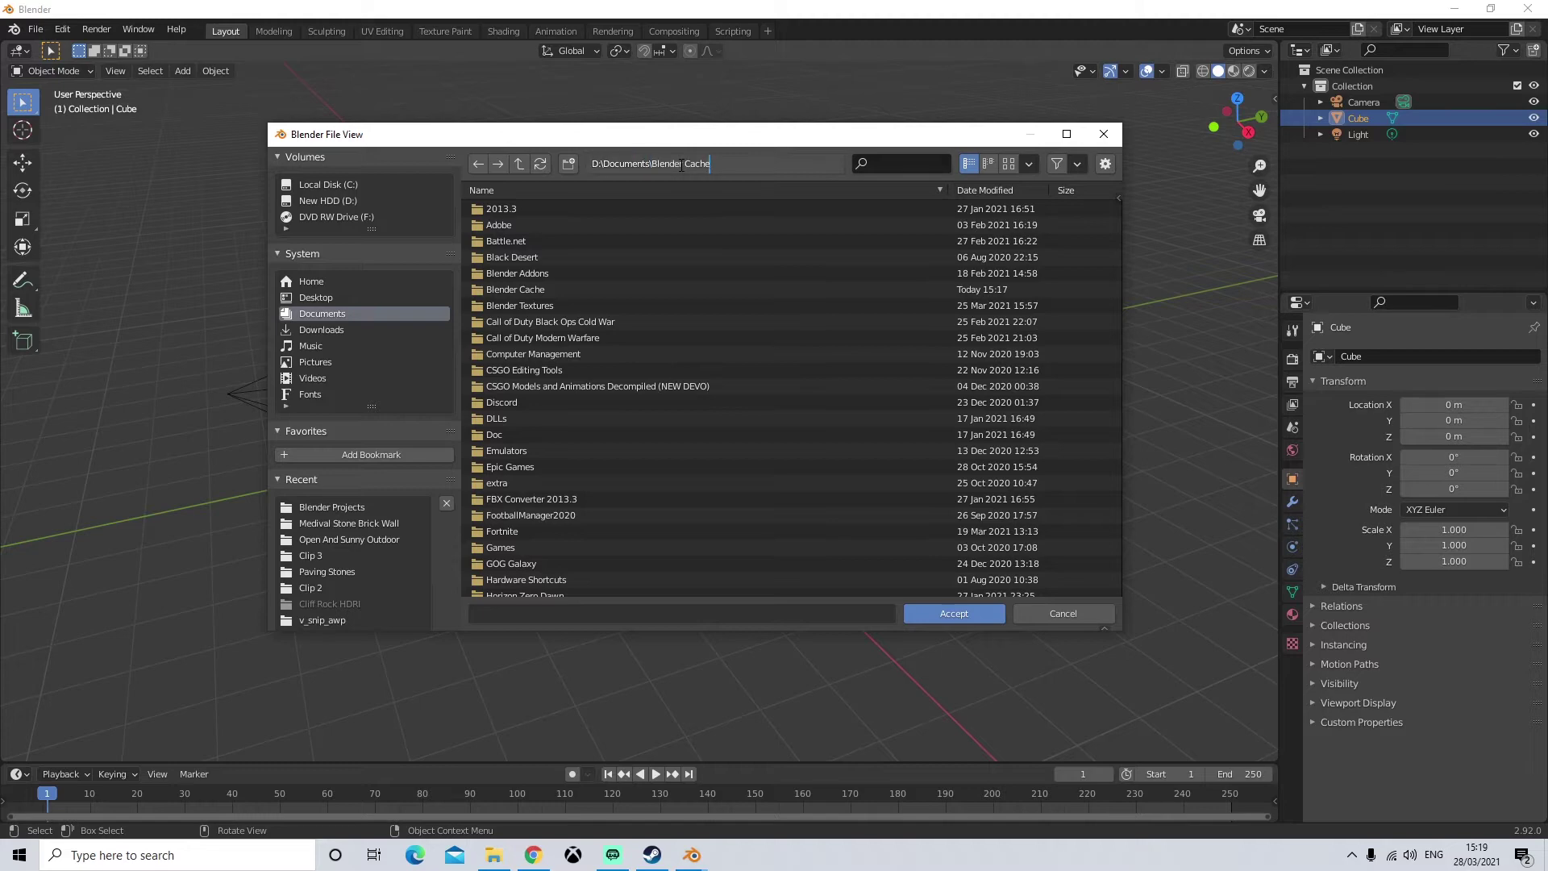
pyautogui.press('Return')
pyautogui.click(939, 613)
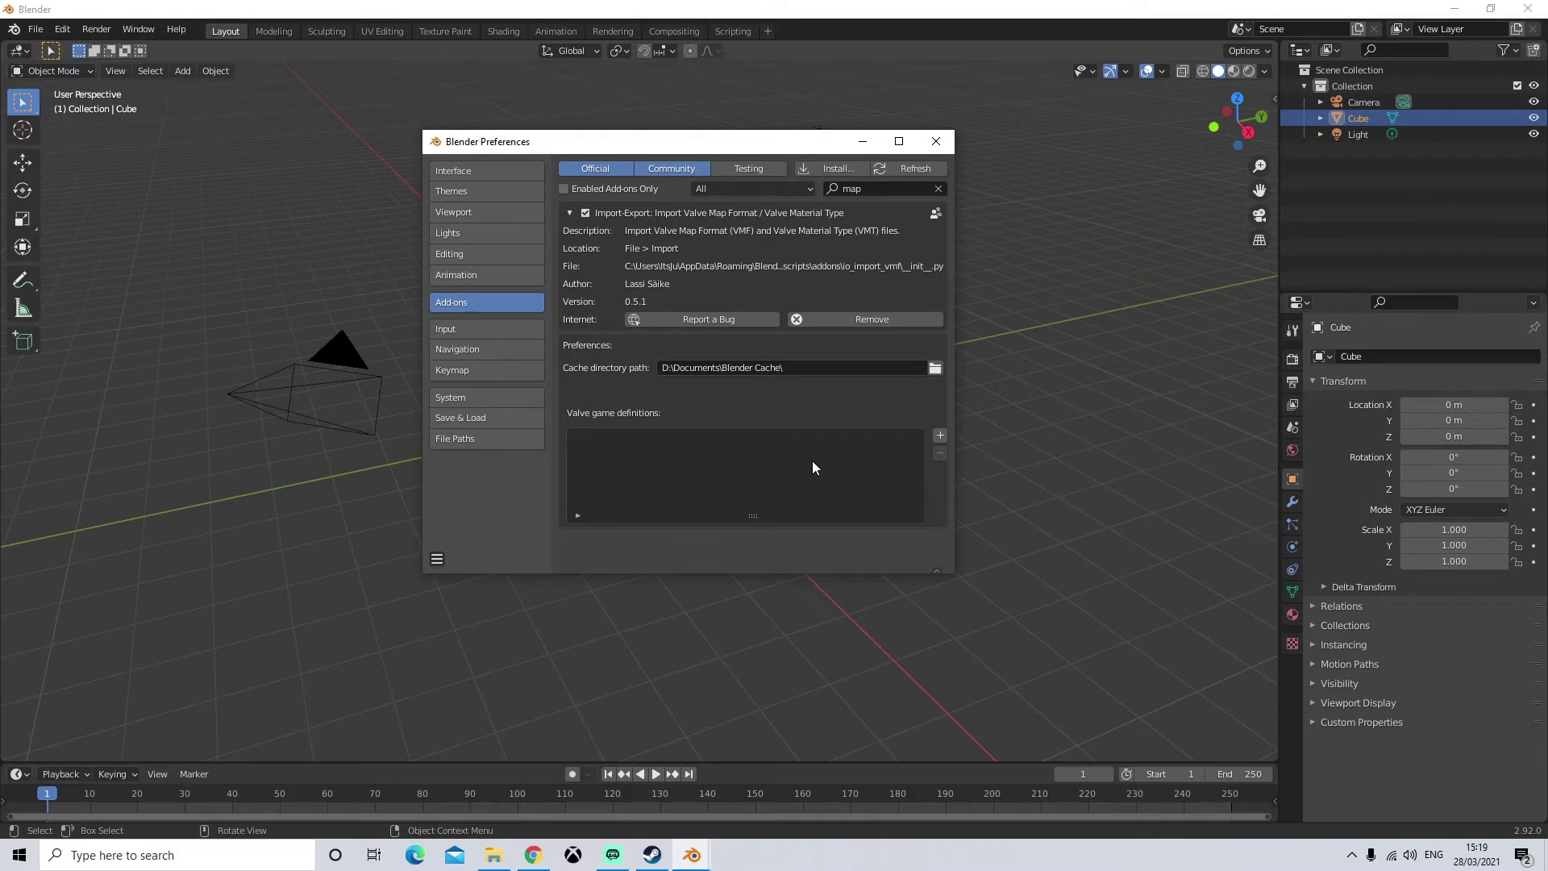
pyautogui.click(941, 436)
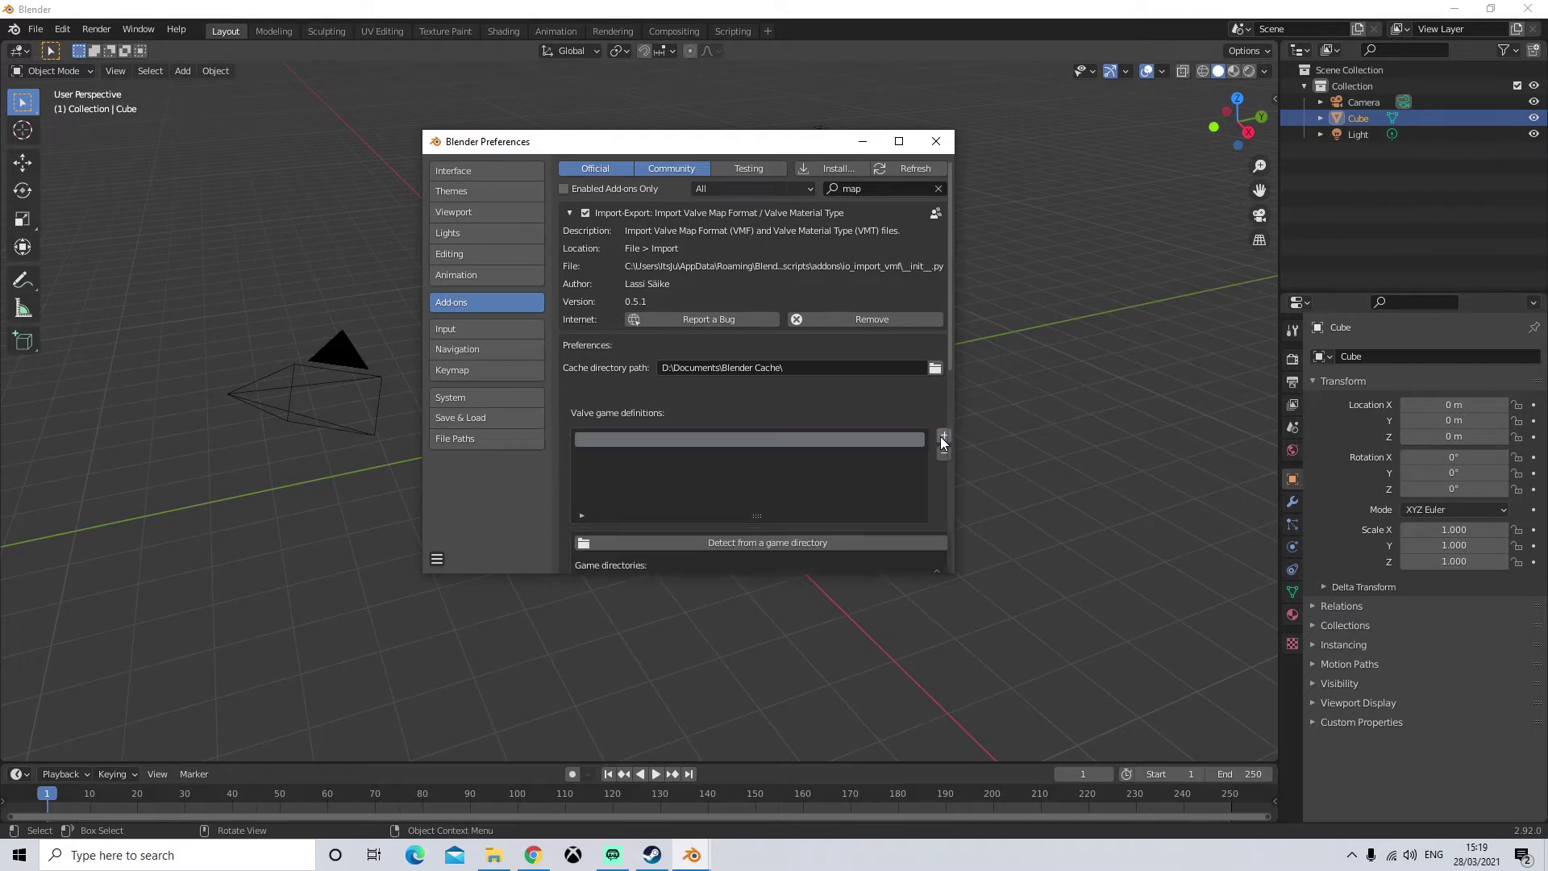
# - Start 'Detect from a game directory' for the new Valve game definition
pyautogui.scroll(-10, 917, 433)
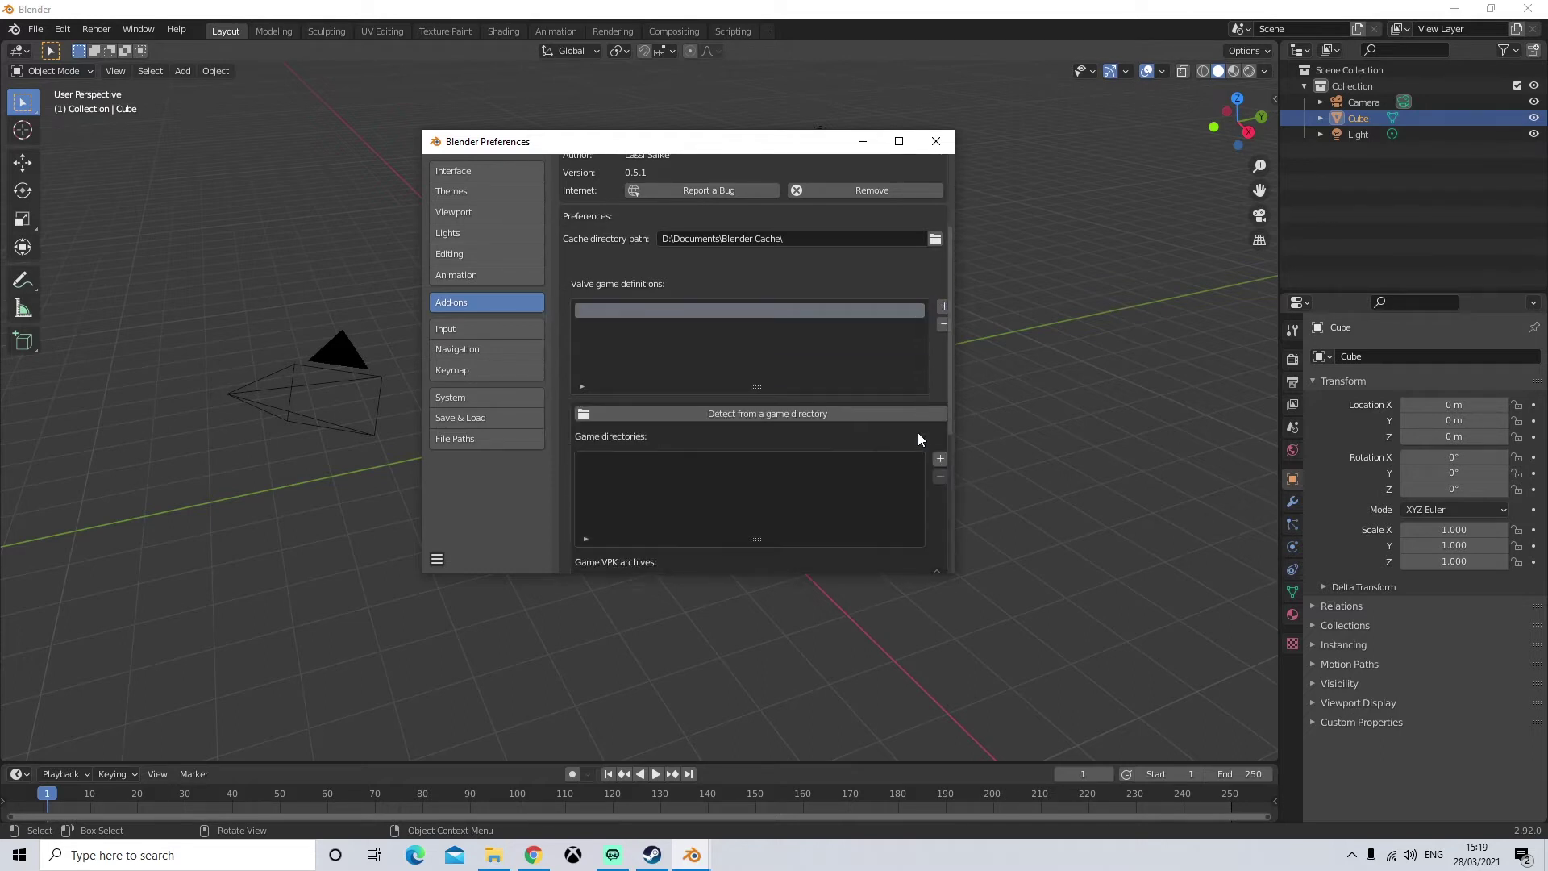
pyautogui.scroll(7, 918, 432)
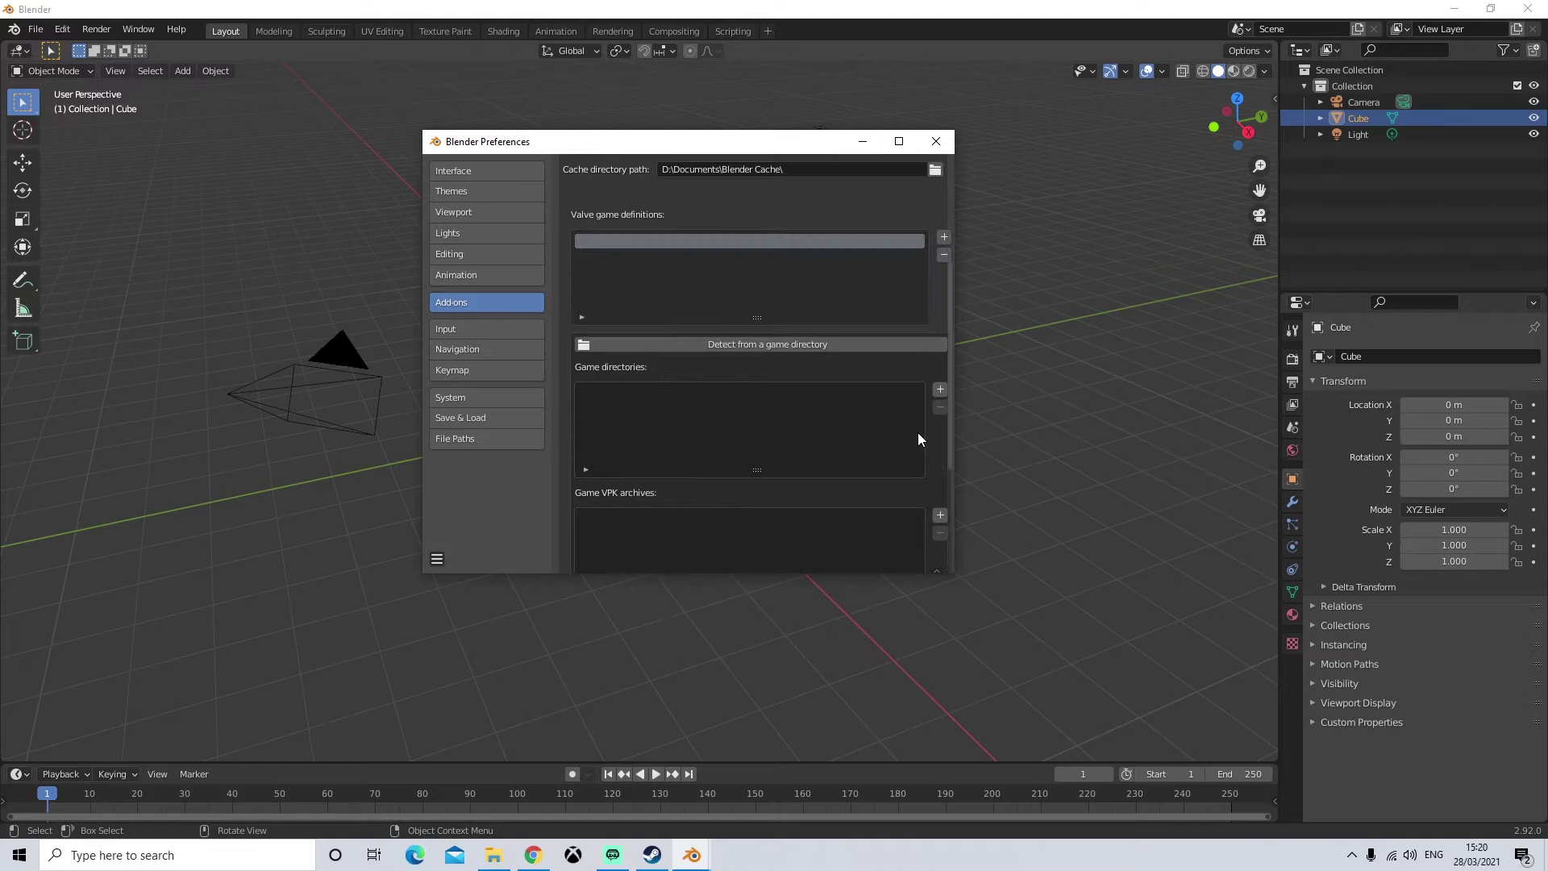
pyautogui.scroll(-1, 919, 434)
pyautogui.scroll(1, 742, 473)
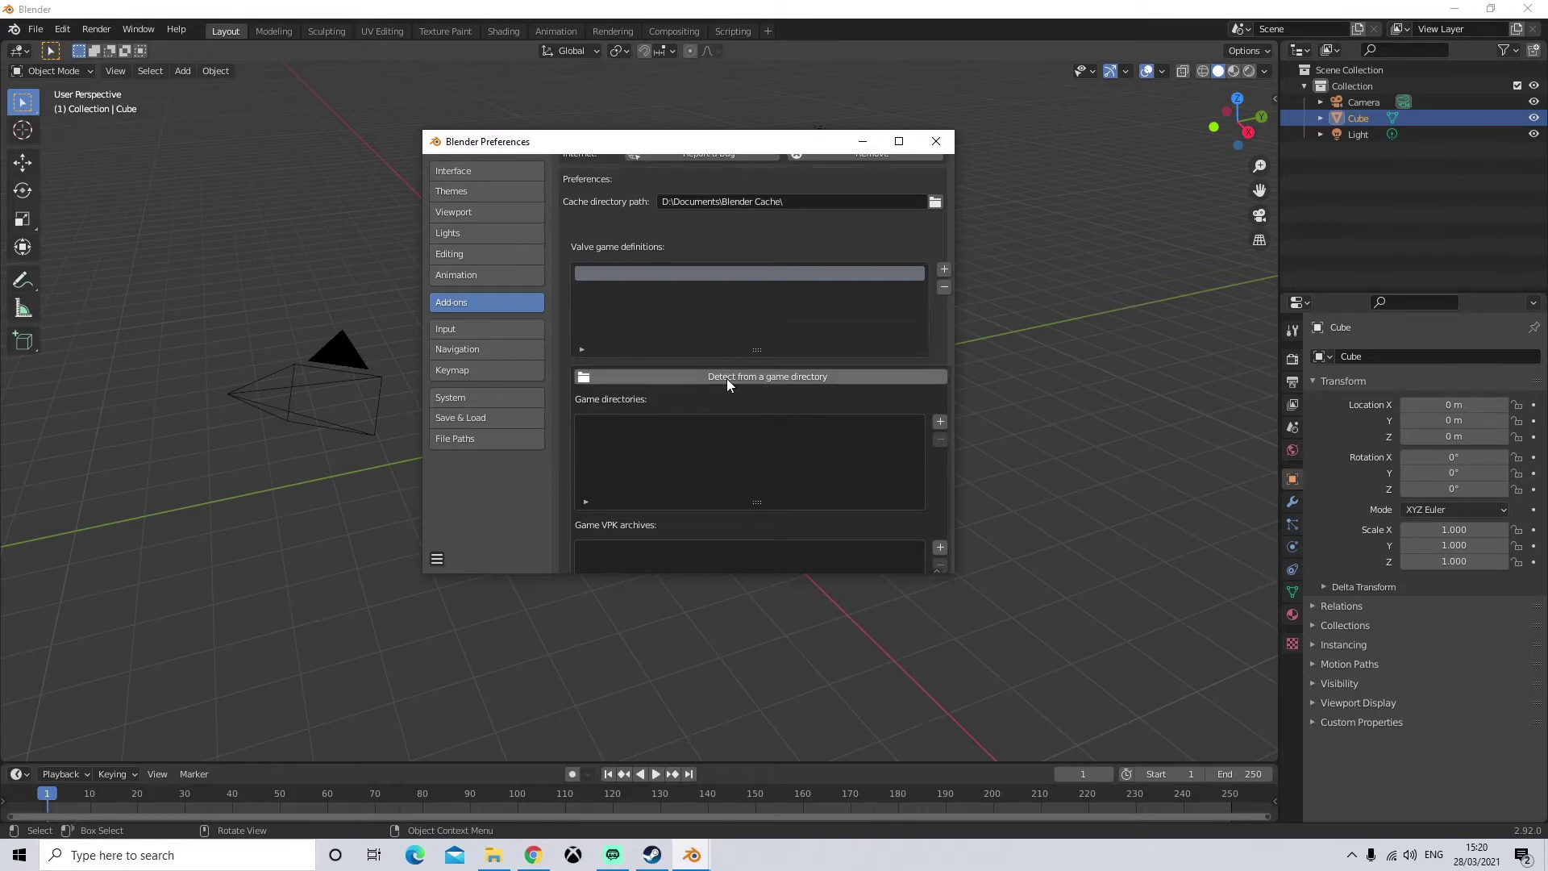
pyautogui.click(804, 377)
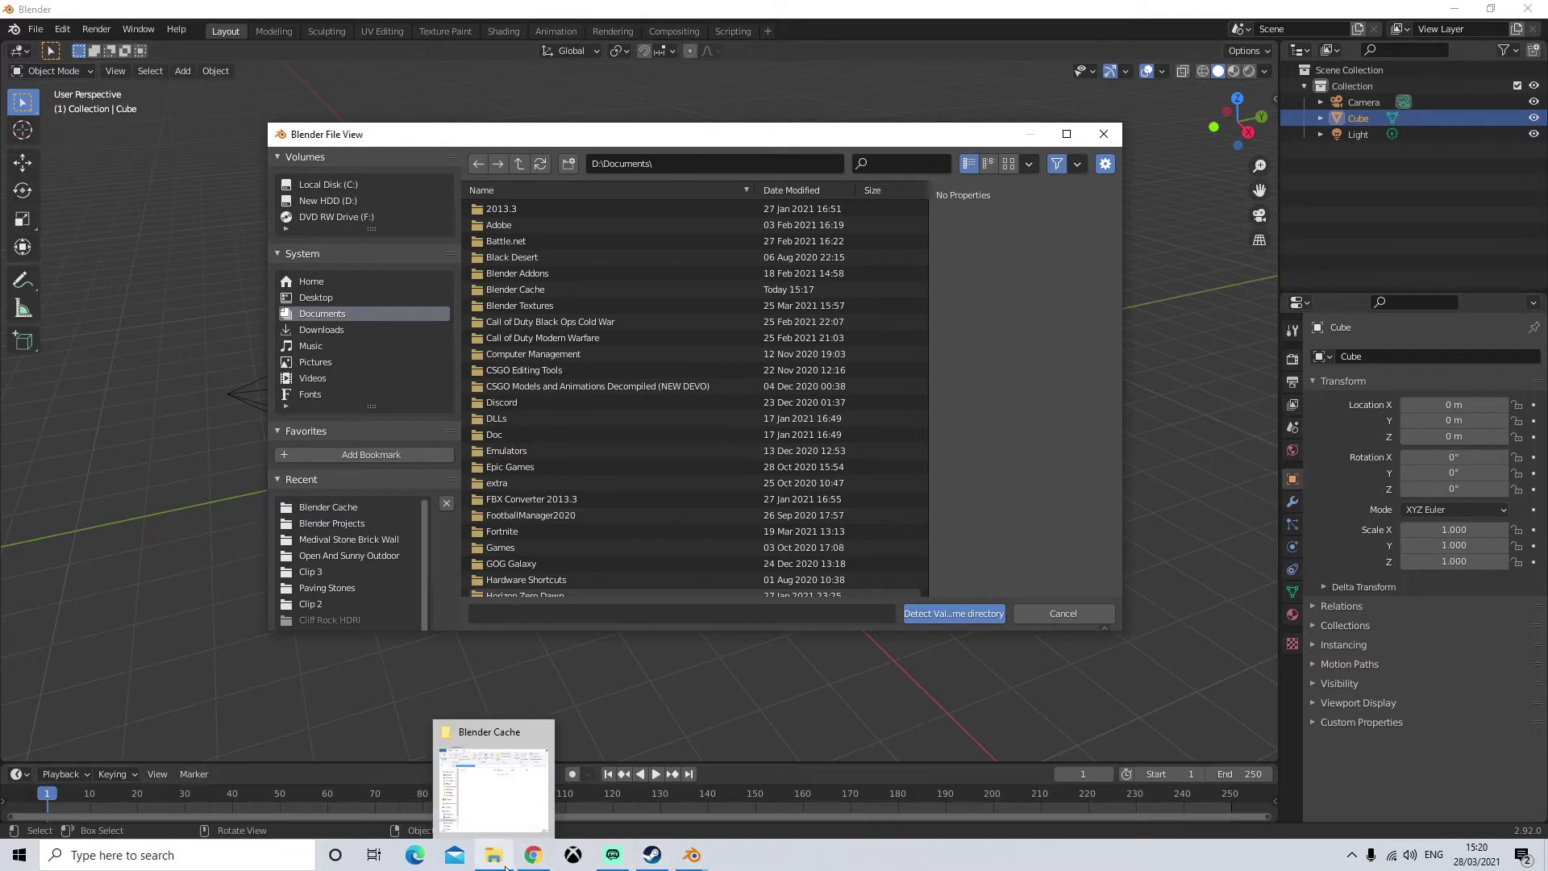
# - Browse CS:GO's local files from Steam, open the csgo folder, and reveal its full path
pyautogui.click(673, 822)
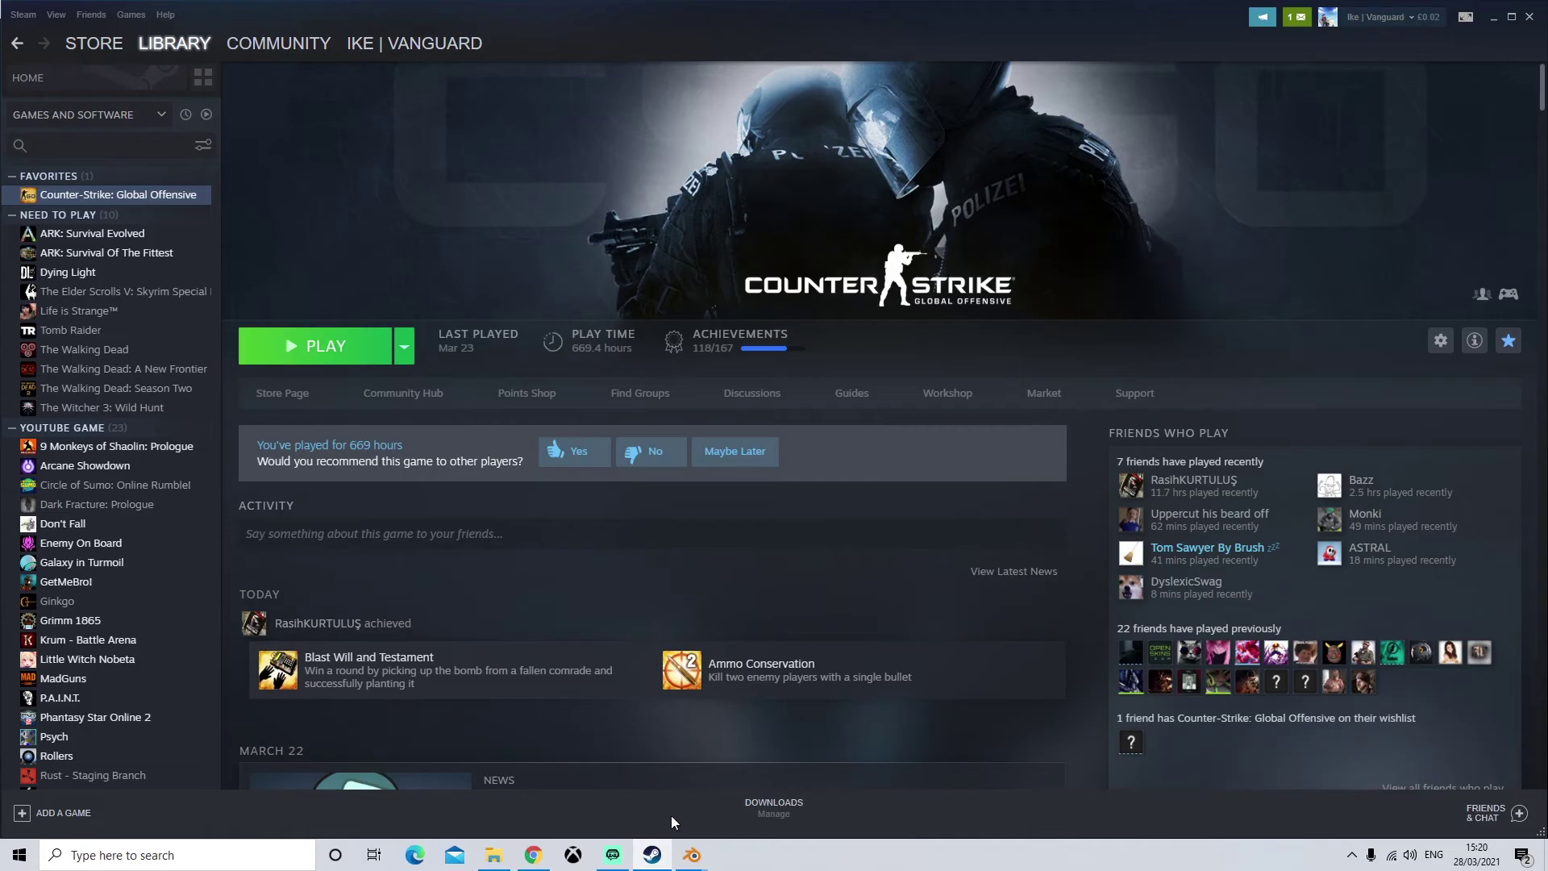
pyautogui.rightClick(134, 196)
pyautogui.click(192, 289)
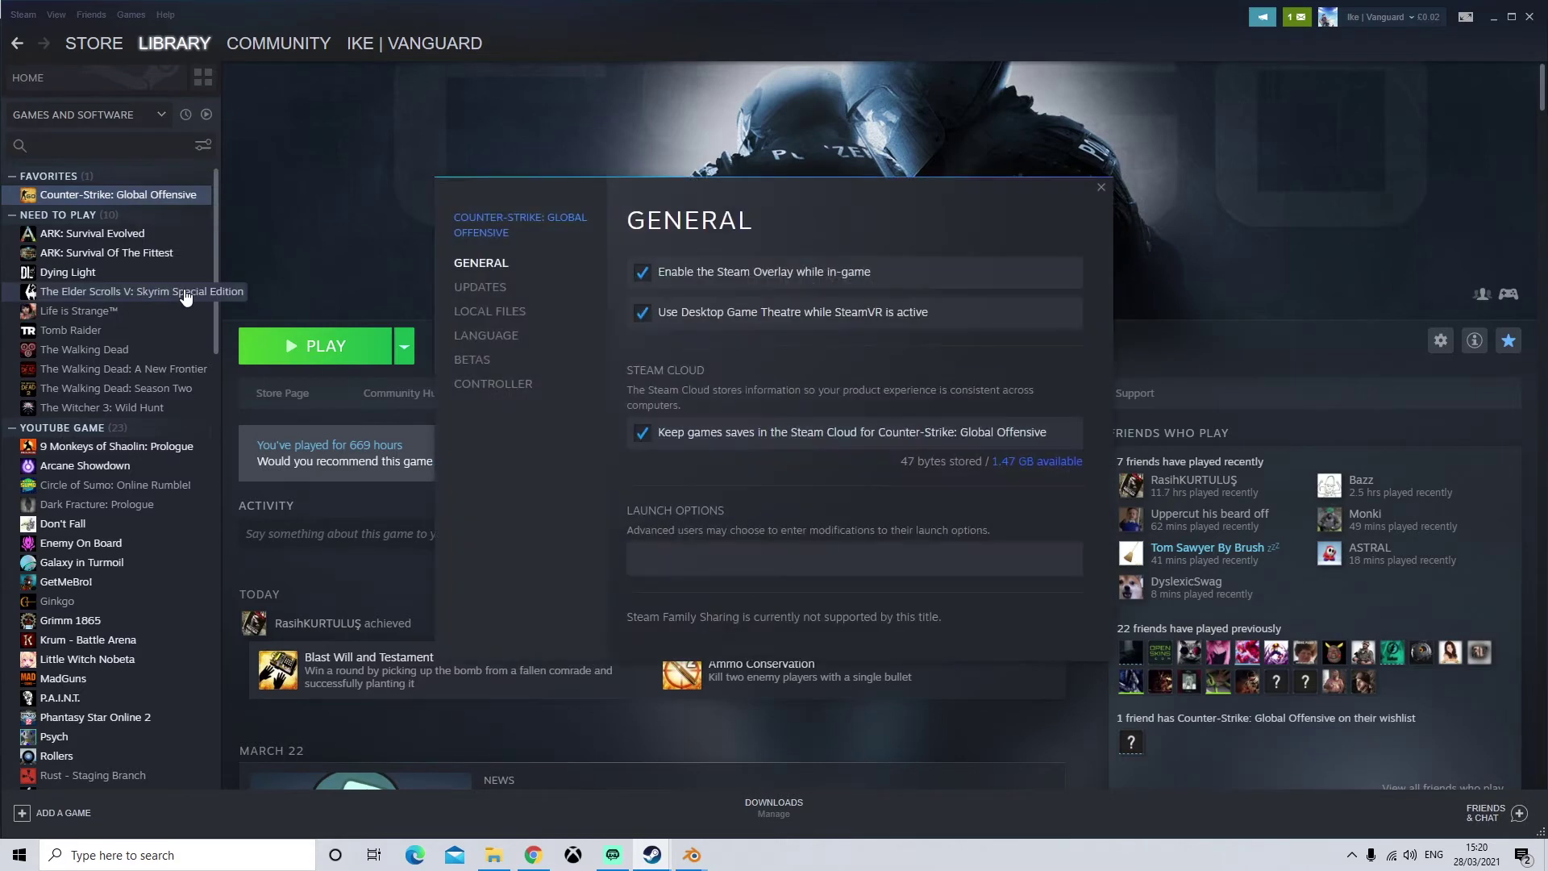
pyautogui.click(498, 313)
pyautogui.click(977, 271)
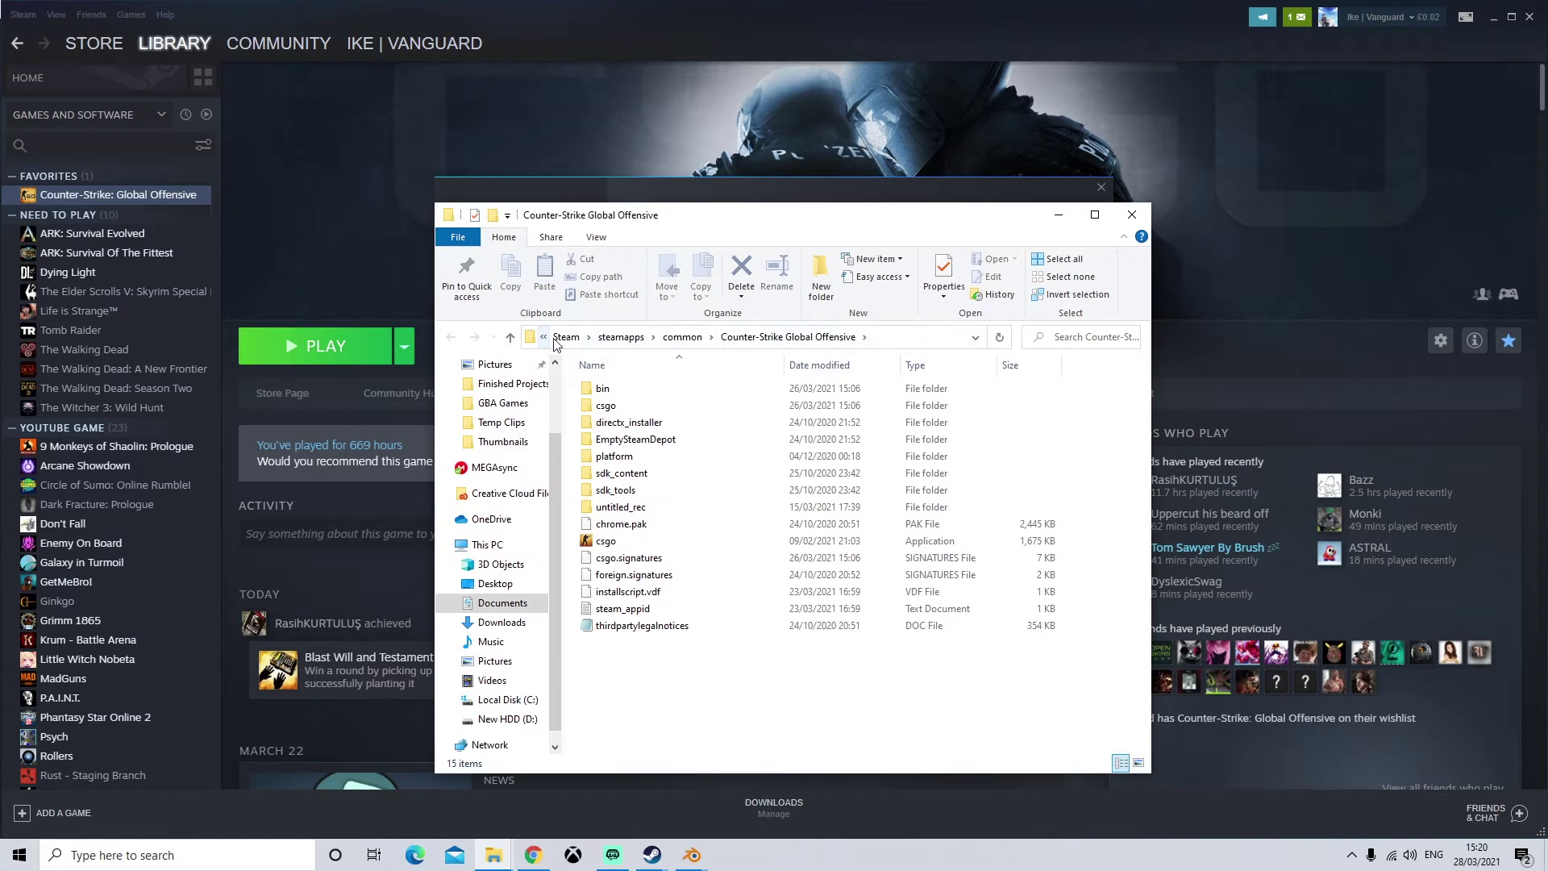
pyautogui.doubleClick(606, 406)
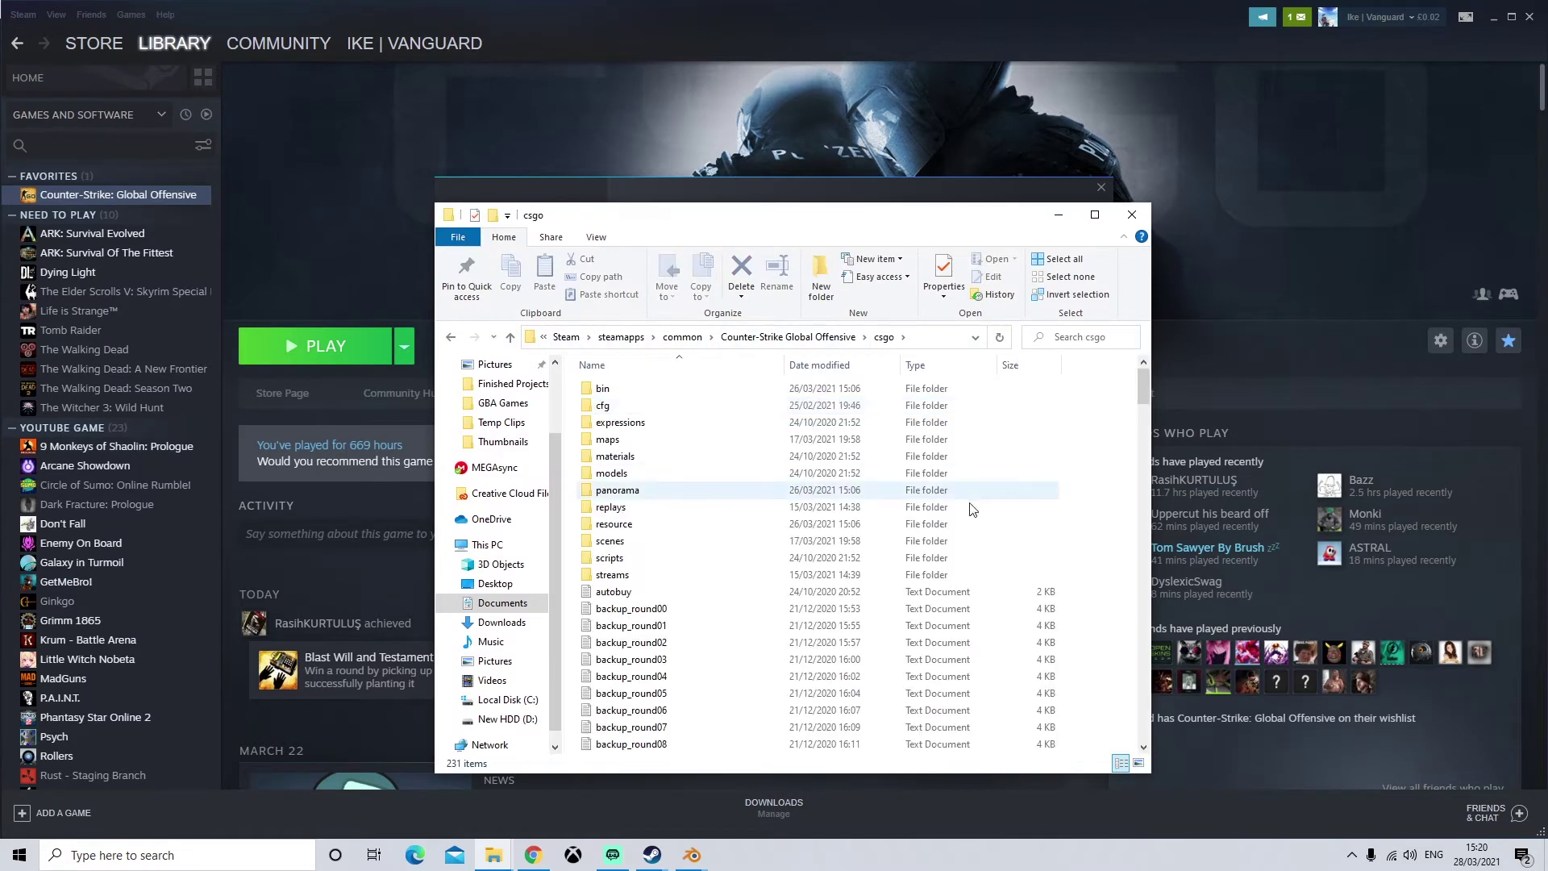
pyautogui.click(938, 339)
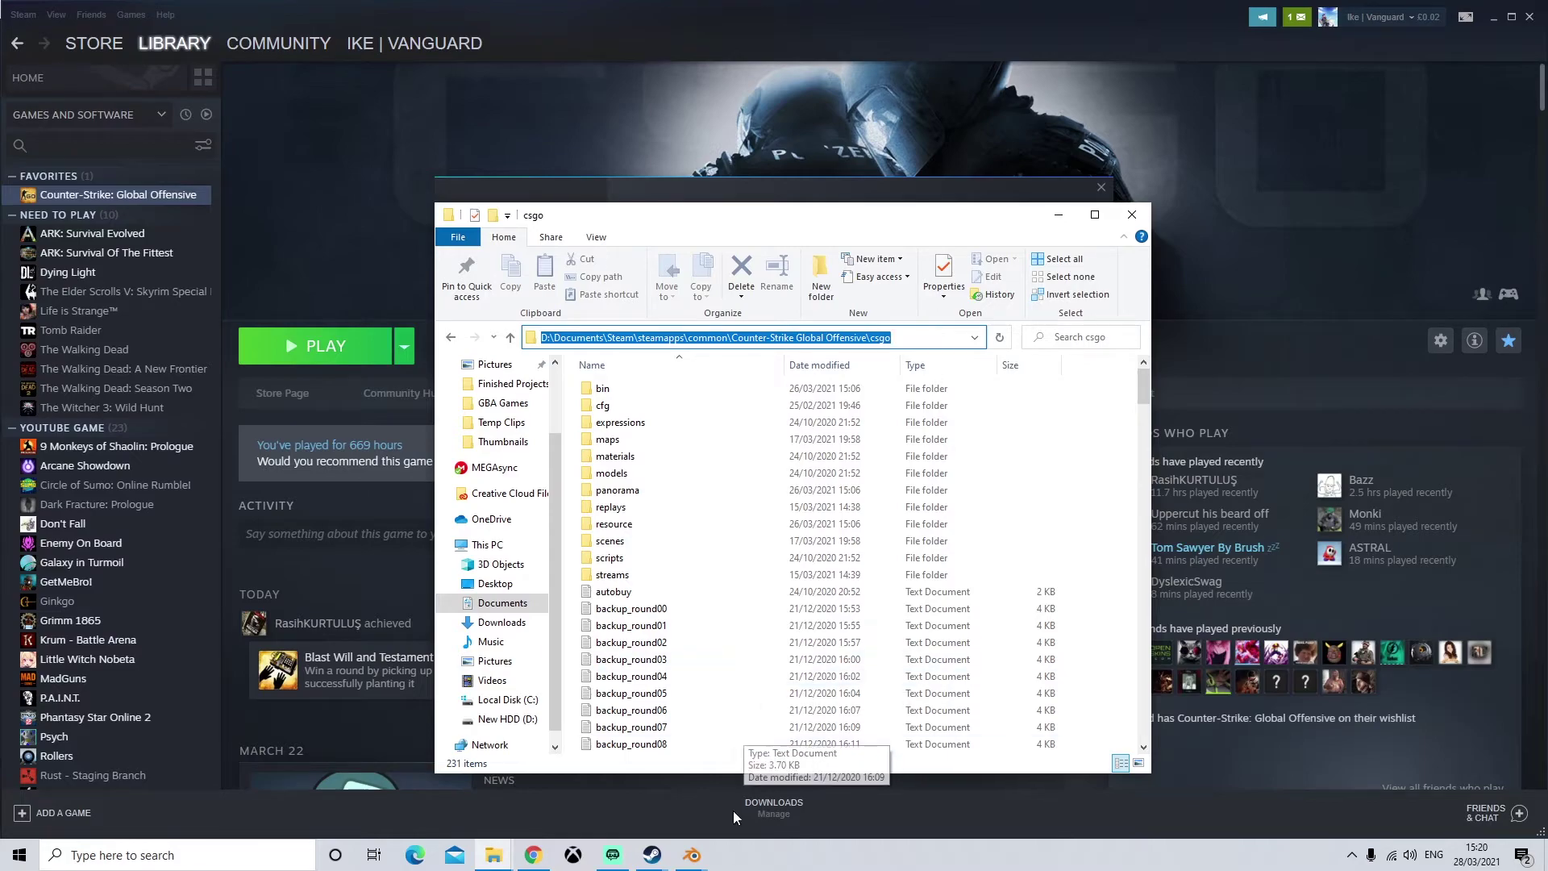
pyautogui.moveTo(692, 855)
pyautogui.click(663, 799)
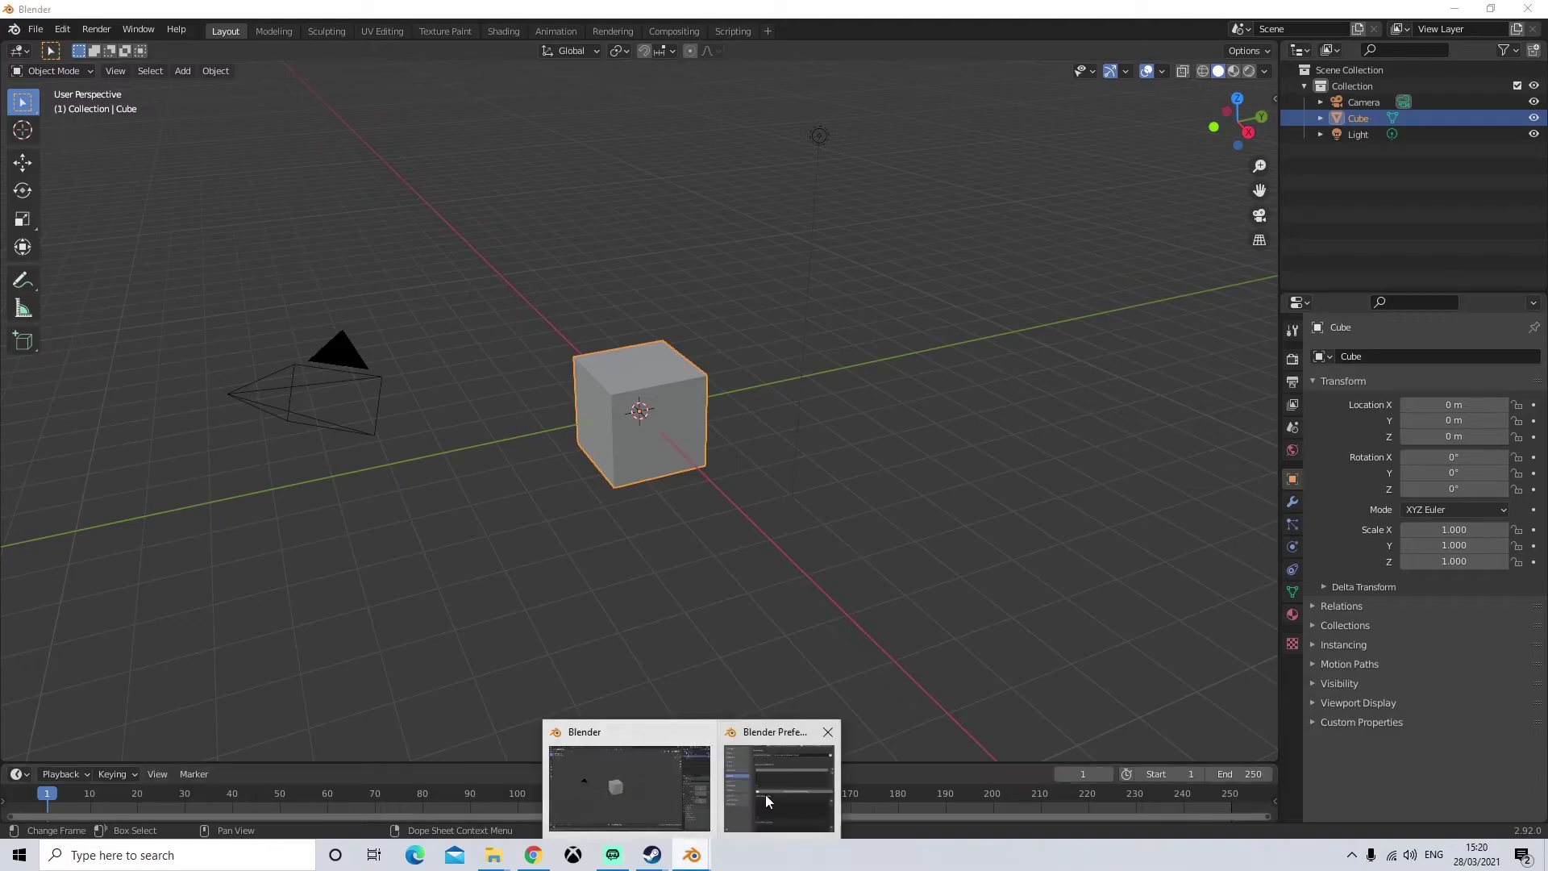
# - Paste the CS:GO csgo folder path into the file browser and detect the game definition
pyautogui.click(770, 797)
pyautogui.click(692, 162)
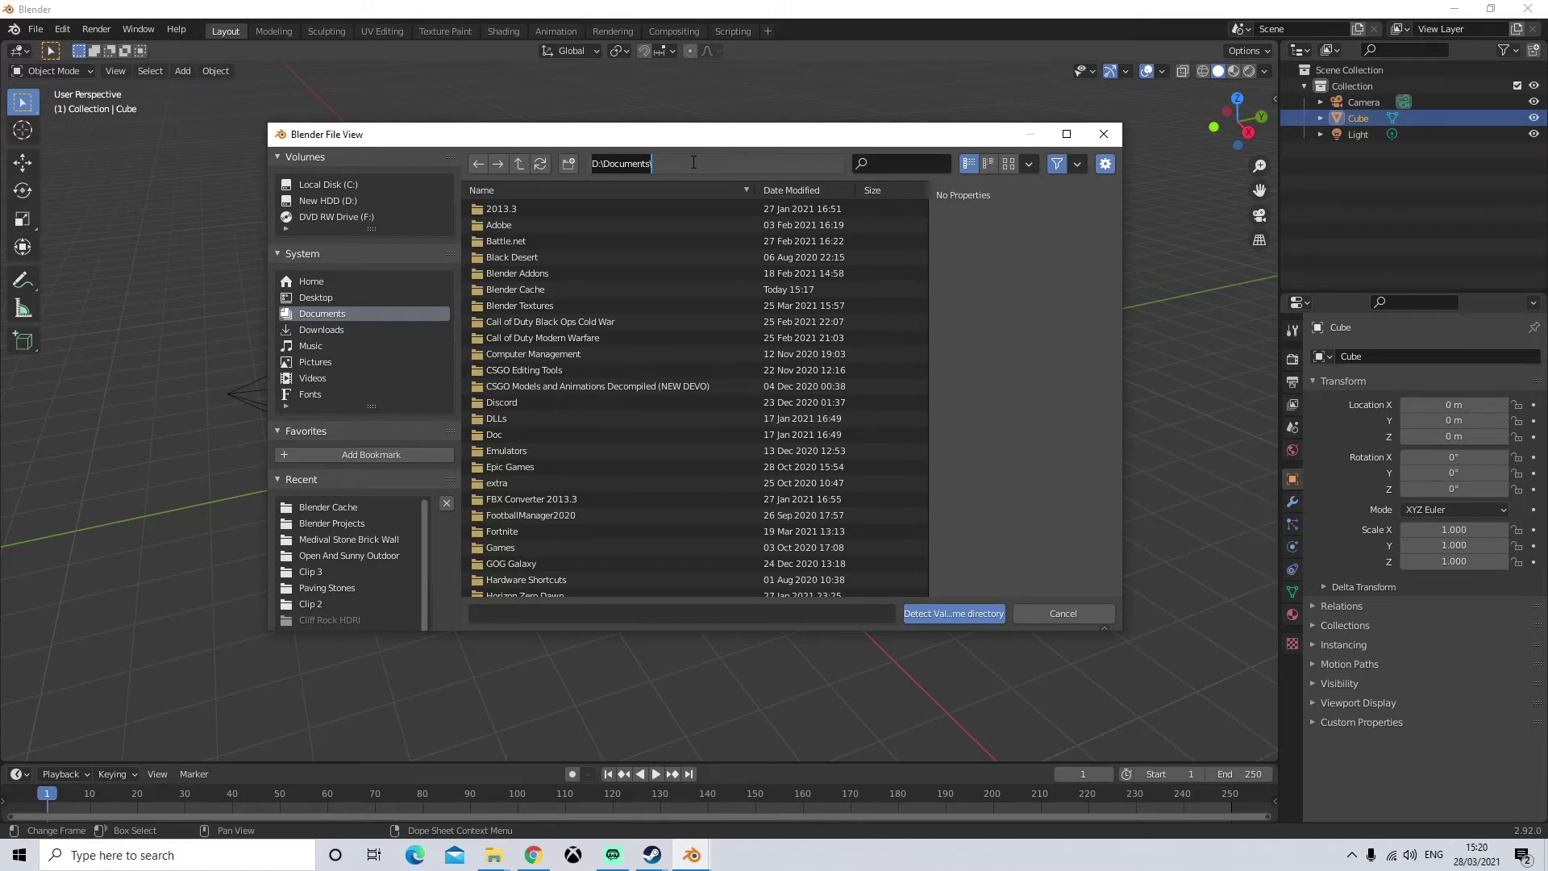
pyautogui.hotkey('ctrl', 'v')
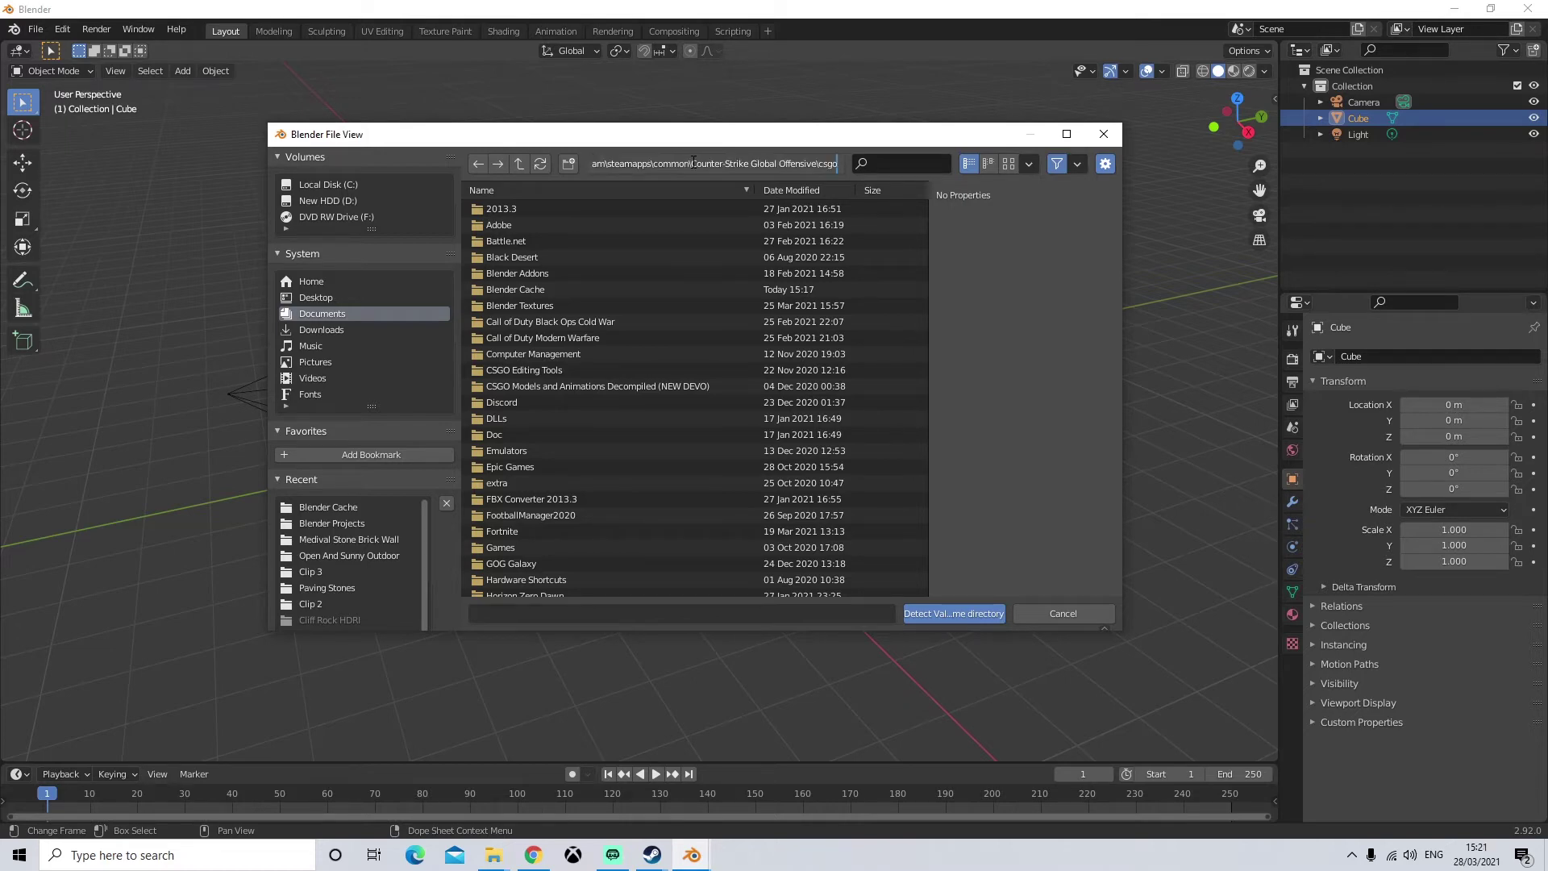
pyautogui.press('Return')
pyautogui.click(972, 613)
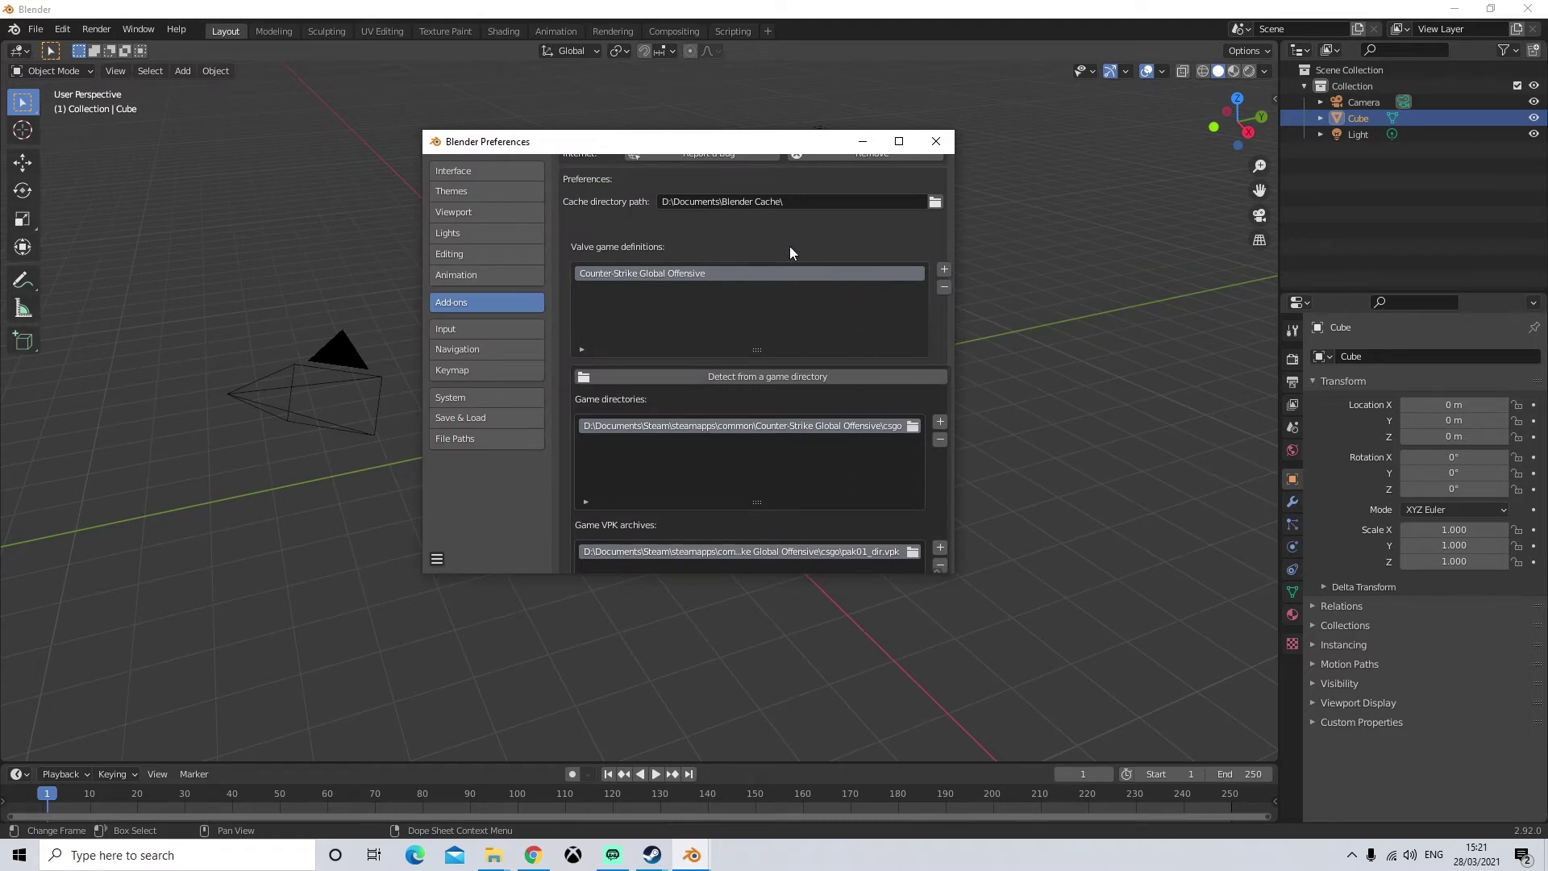
# - Review the detected Counter-Strike Global Offensive definition, collapse the add-on entry, and close Preferences
pyautogui.scroll(-4, 781, 291)
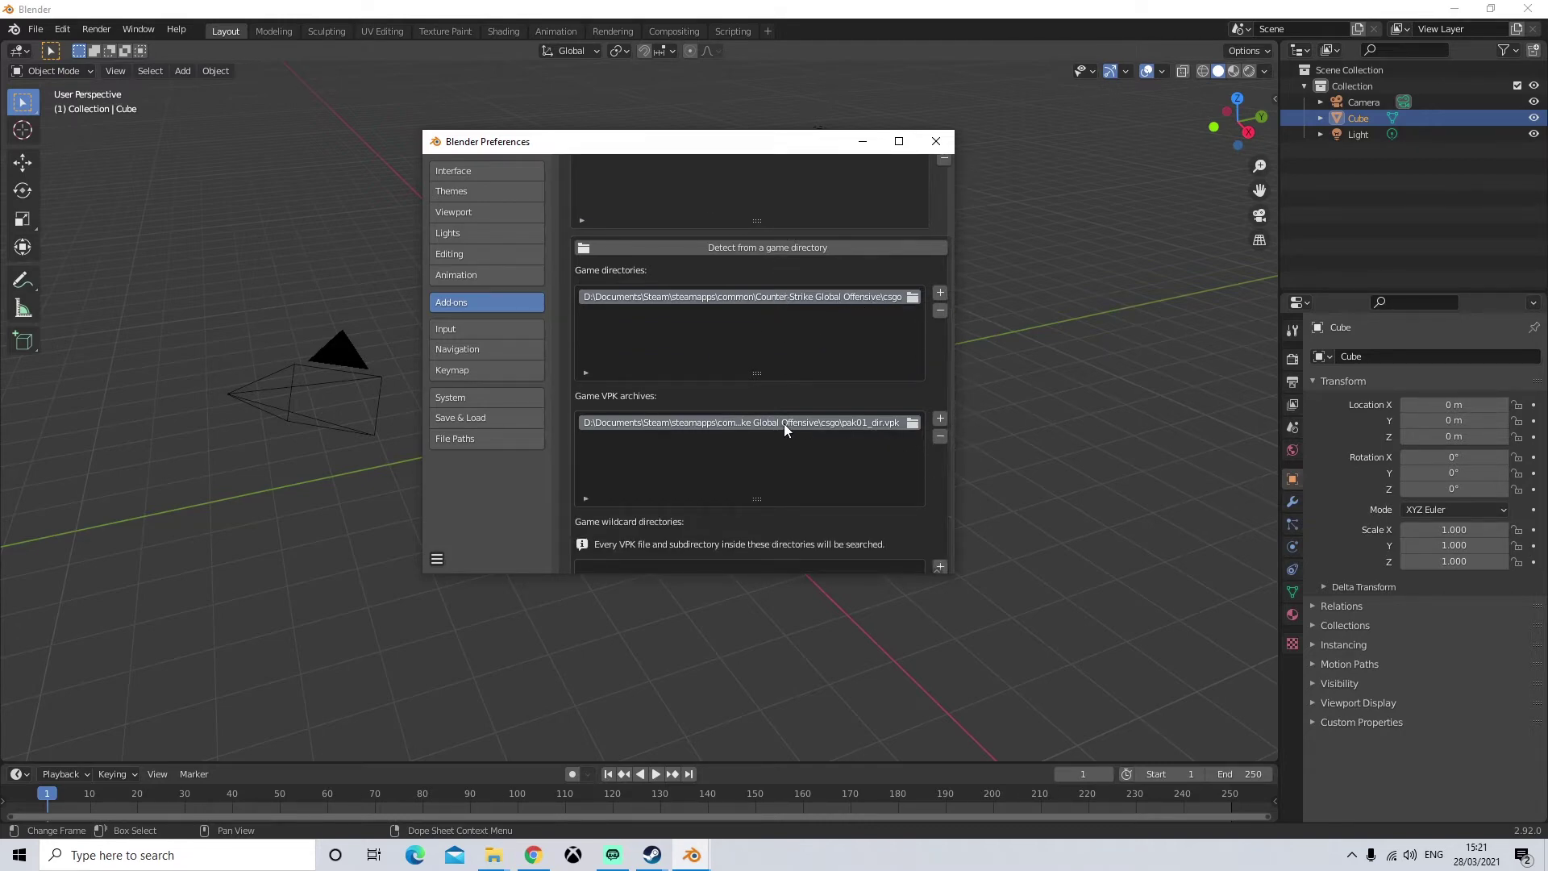
pyautogui.scroll(-3, 784, 426)
pyautogui.scroll(12, 784, 423)
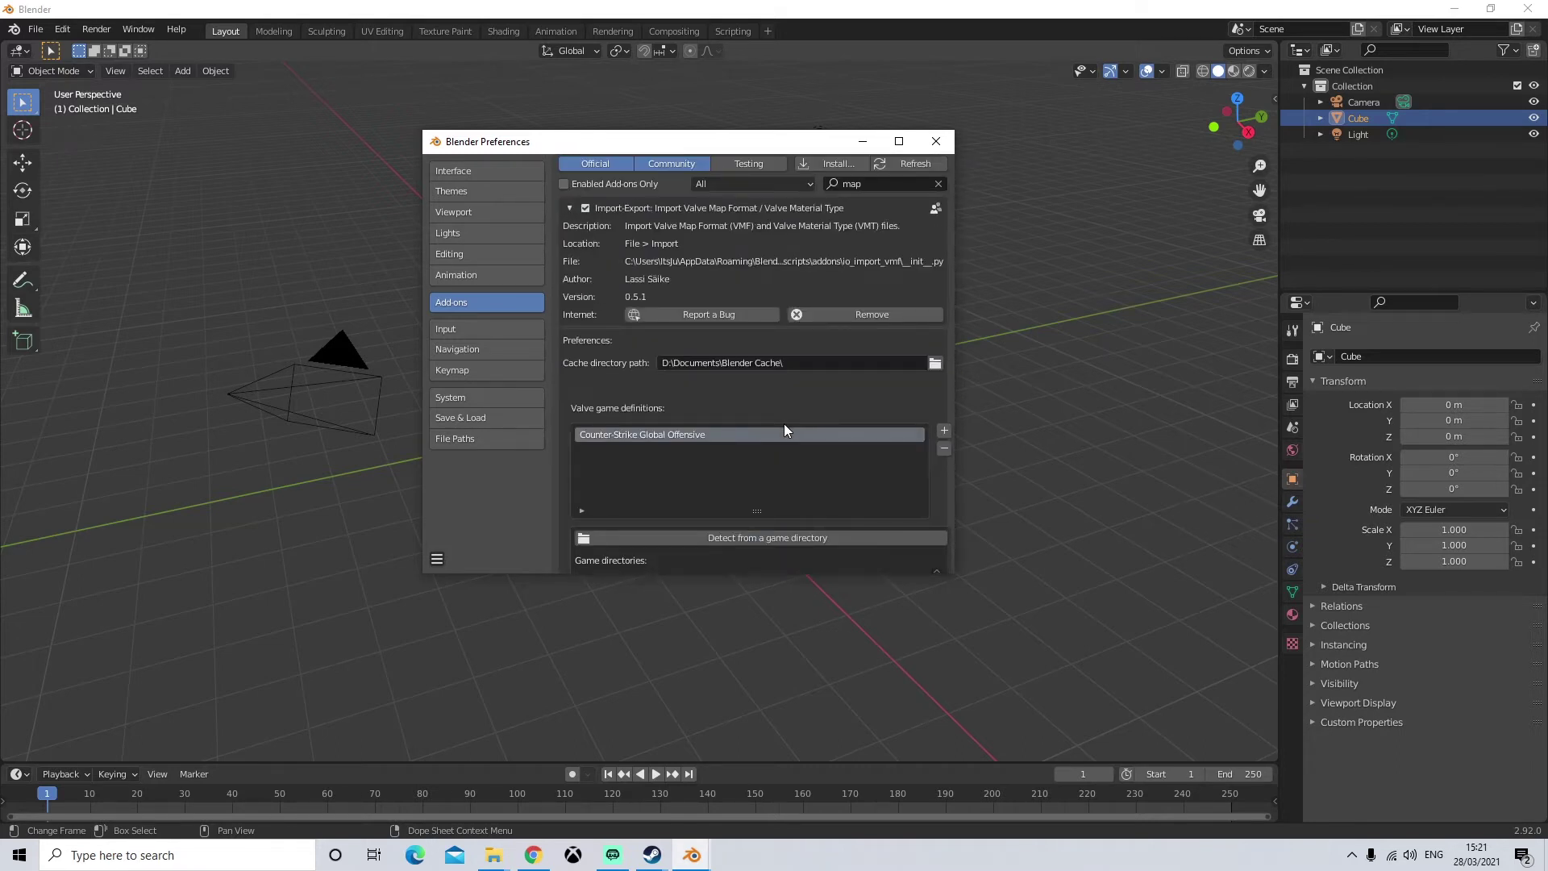
pyautogui.click(569, 209)
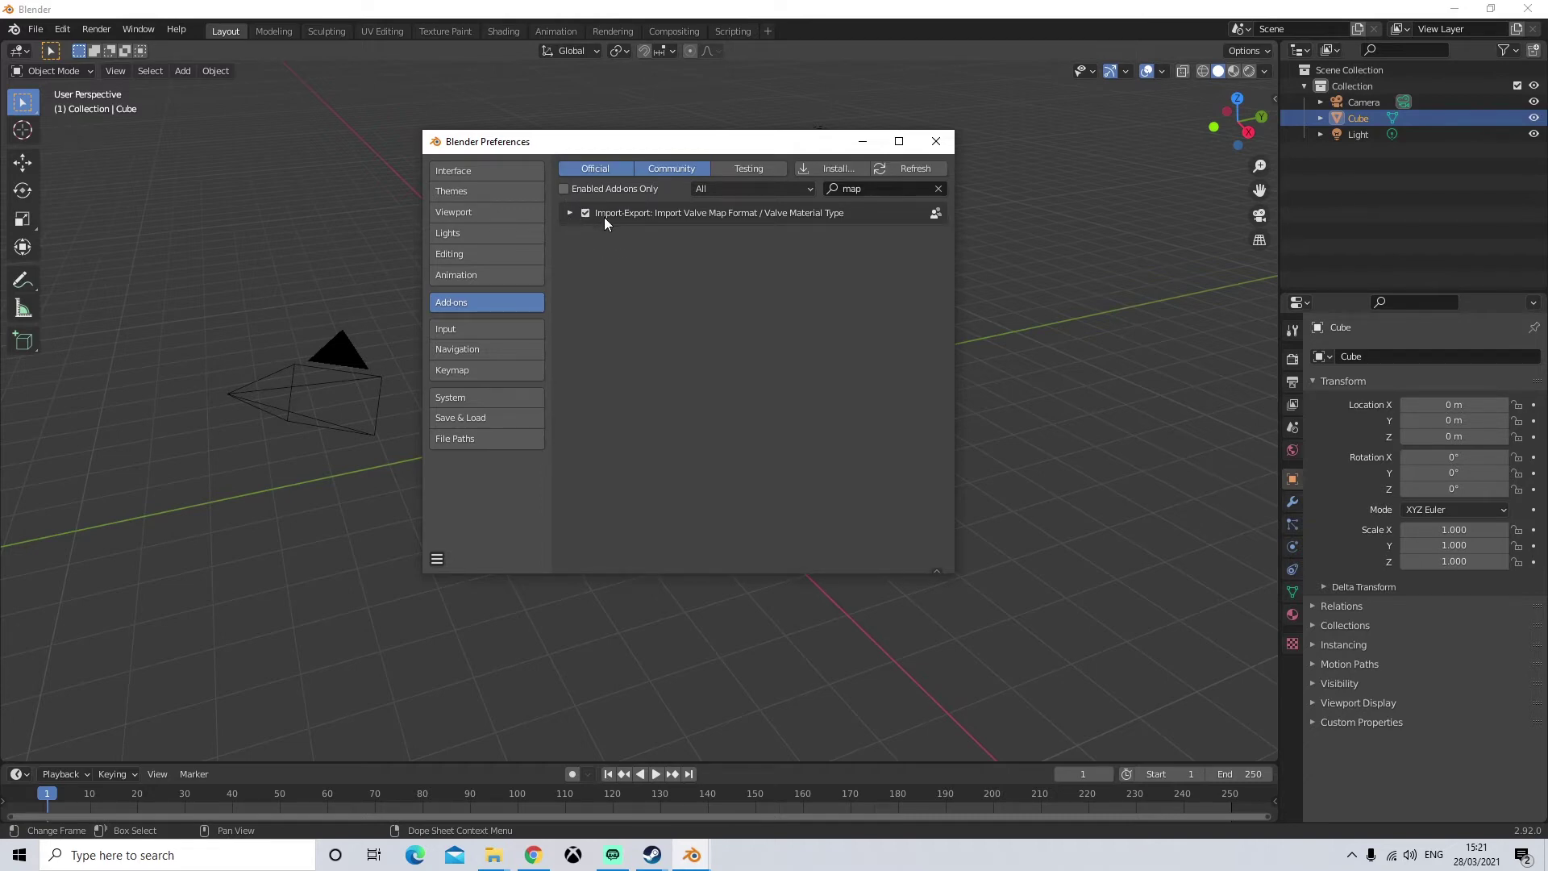
pyautogui.click(936, 143)
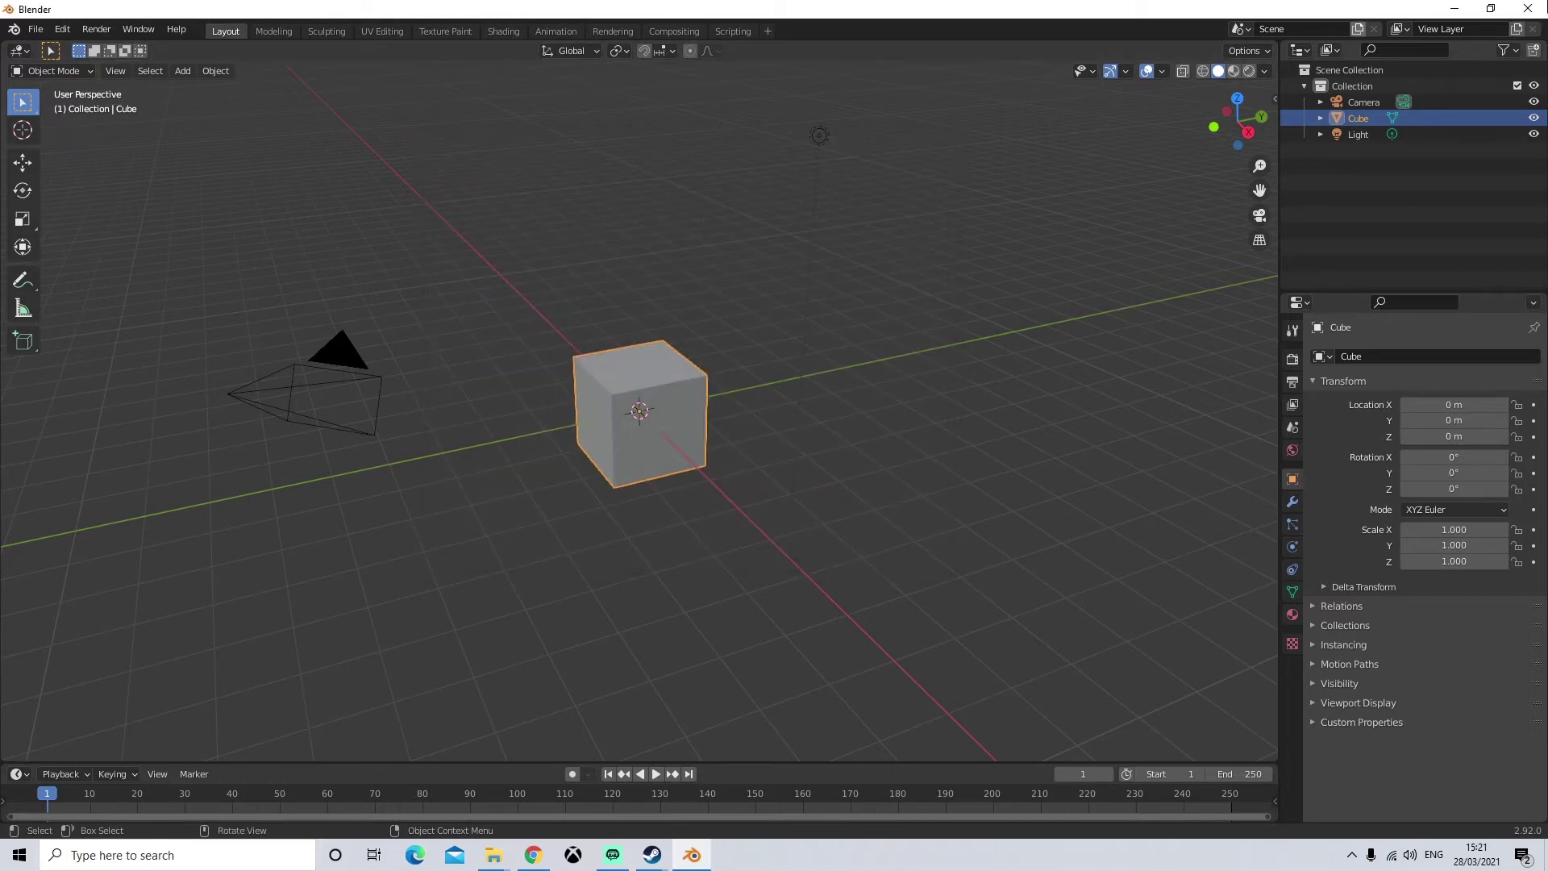
# - Quit Blender without saving, relaunch it, and dismiss the splash screen
pyautogui.click(1528, 9)
pyautogui.click(810, 449)
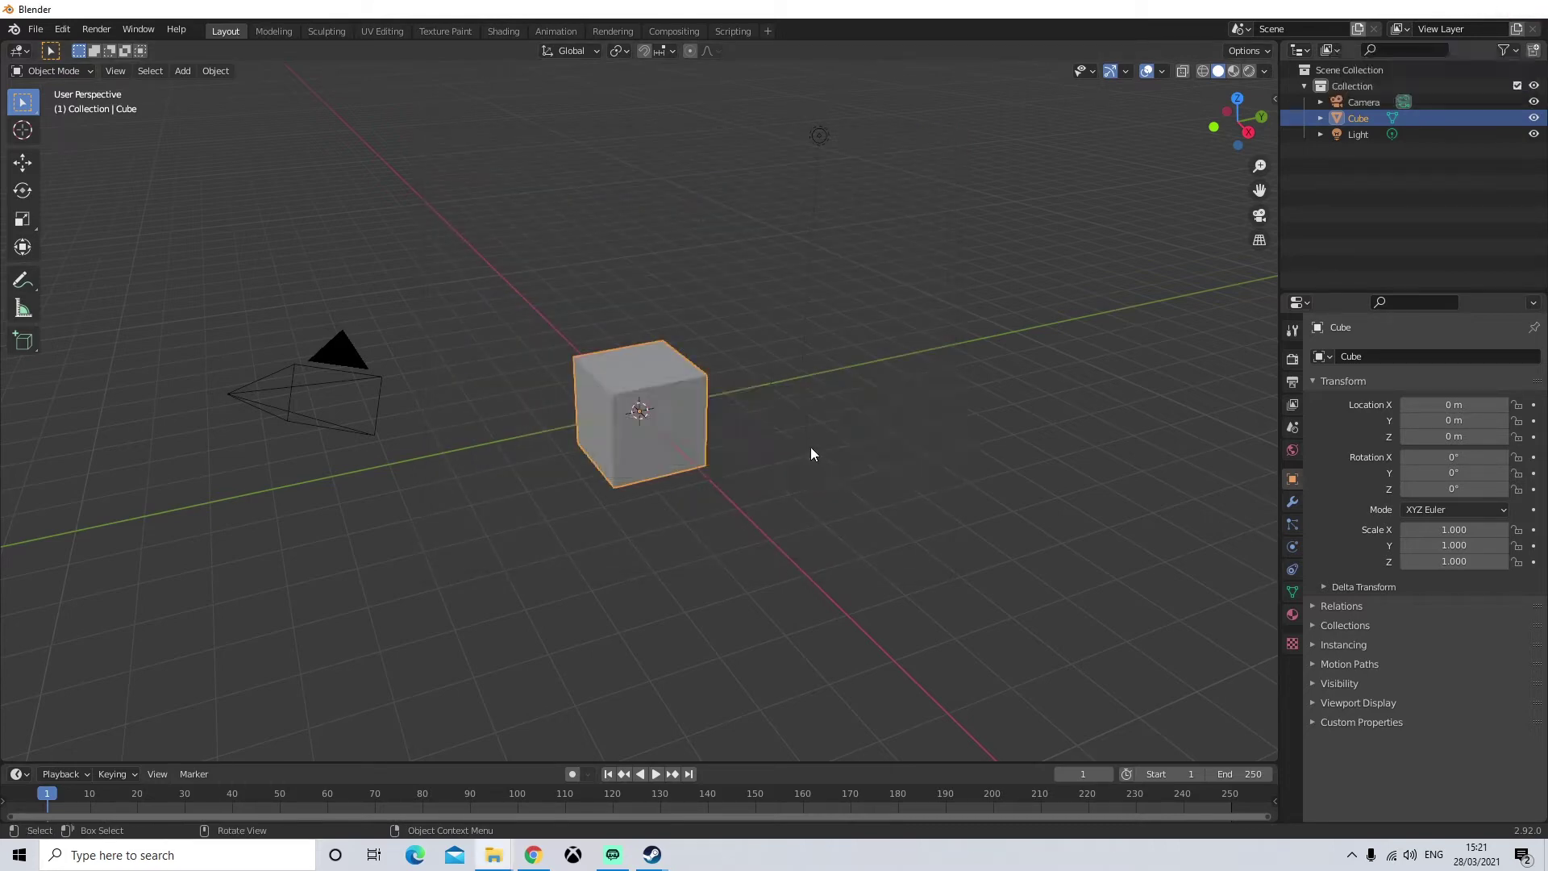
pyautogui.click(173, 856)
pyautogui.write('blender')
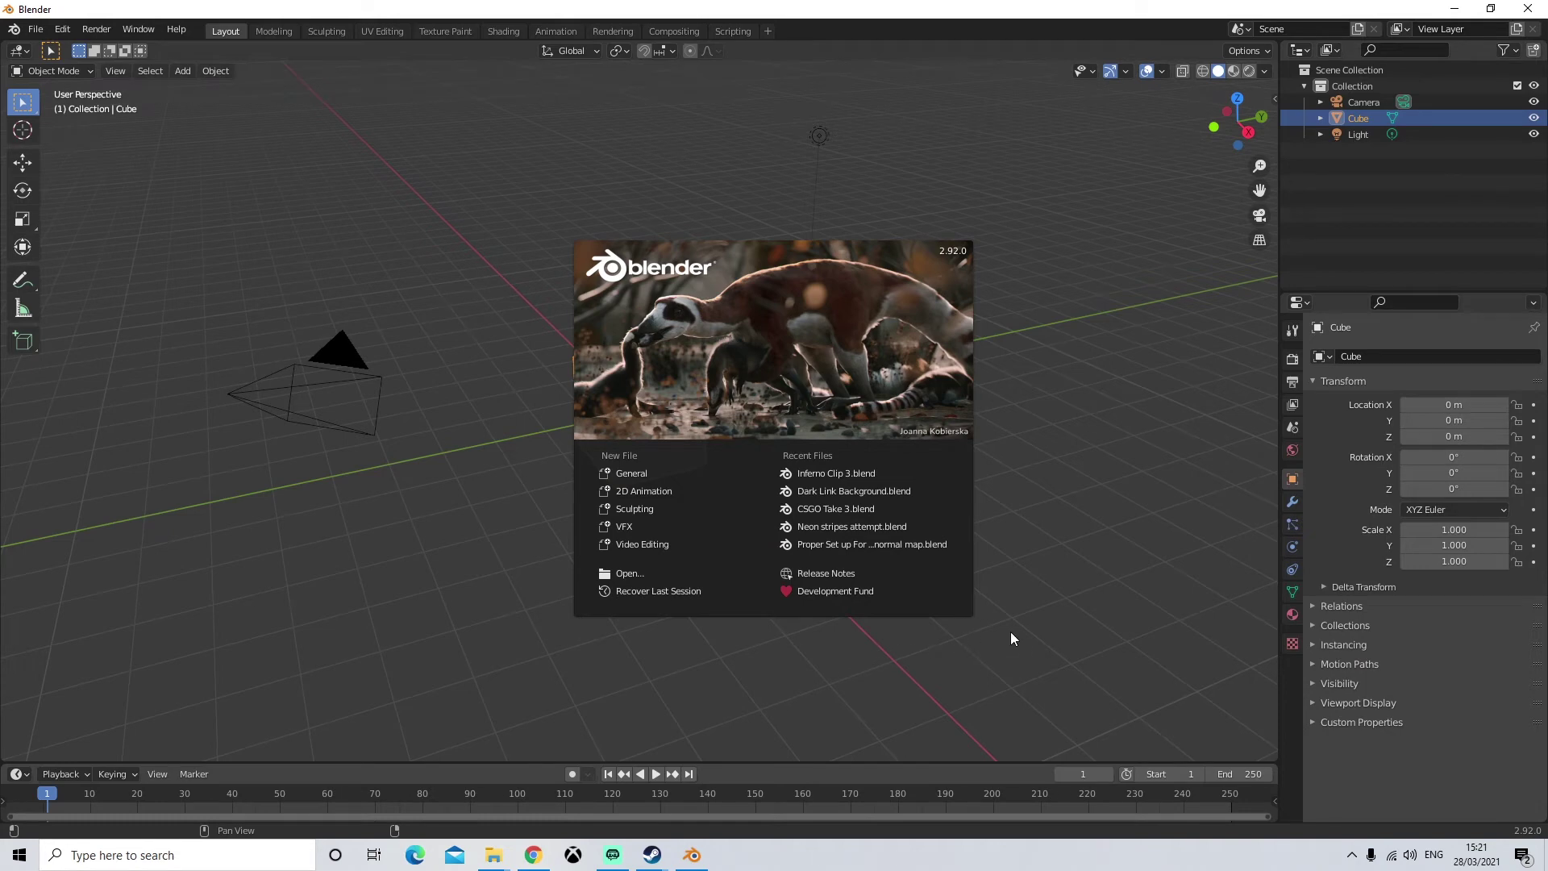
pyautogui.click(1012, 638)
# - Check the Community add-ons list to confirm Blender Source Tools and Valve Map import are enabled
pyautogui.click(62, 29)
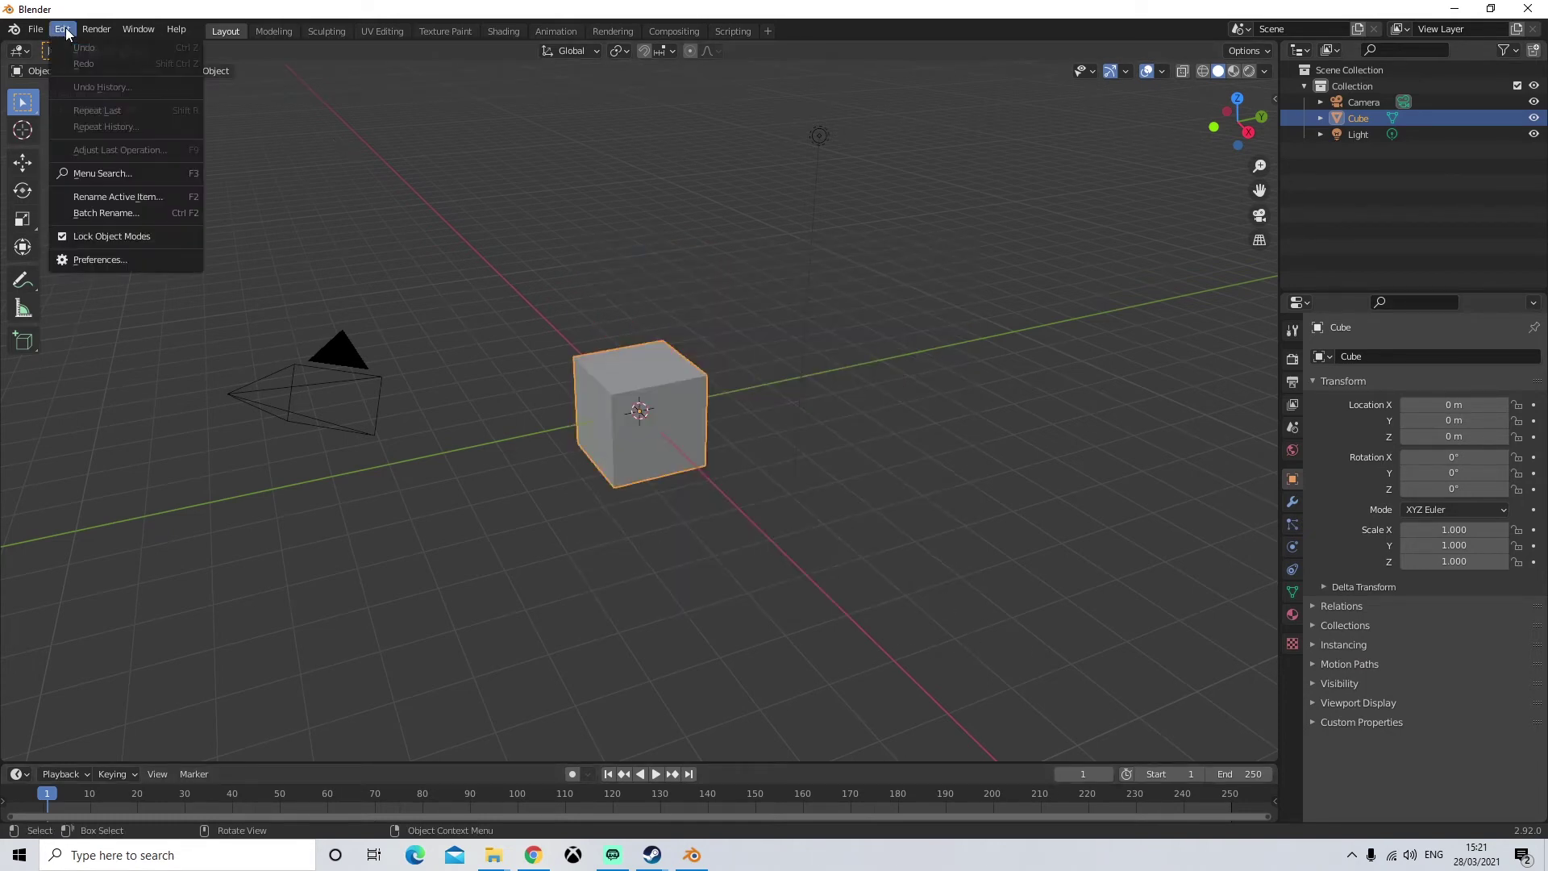
pyautogui.click(112, 259)
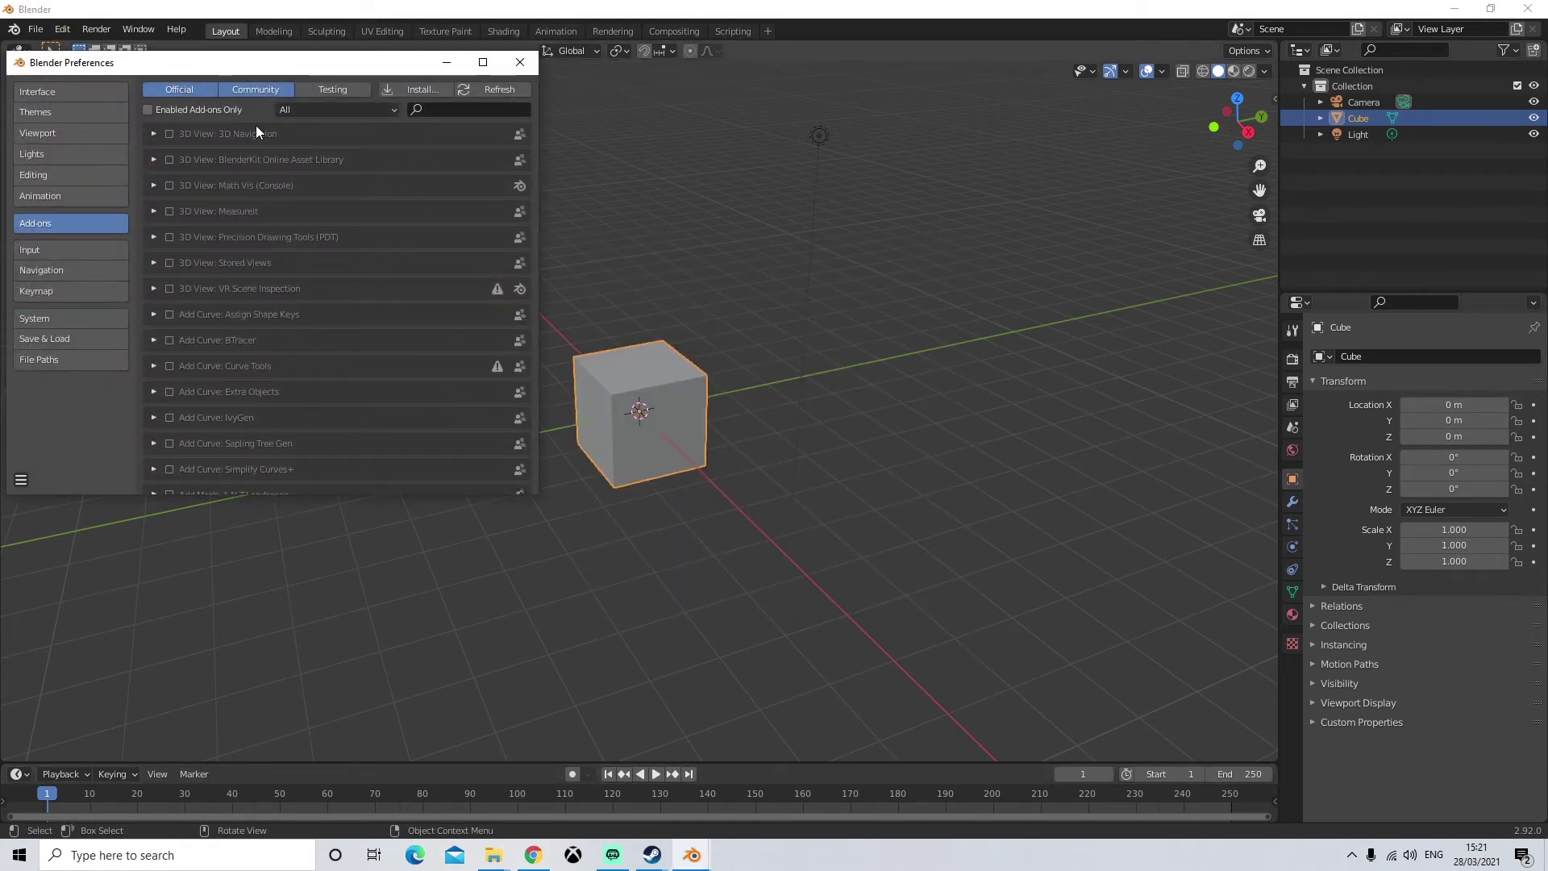
pyautogui.scroll(-3, 293, 298)
pyautogui.scroll(3, 292, 292)
pyautogui.click(238, 89)
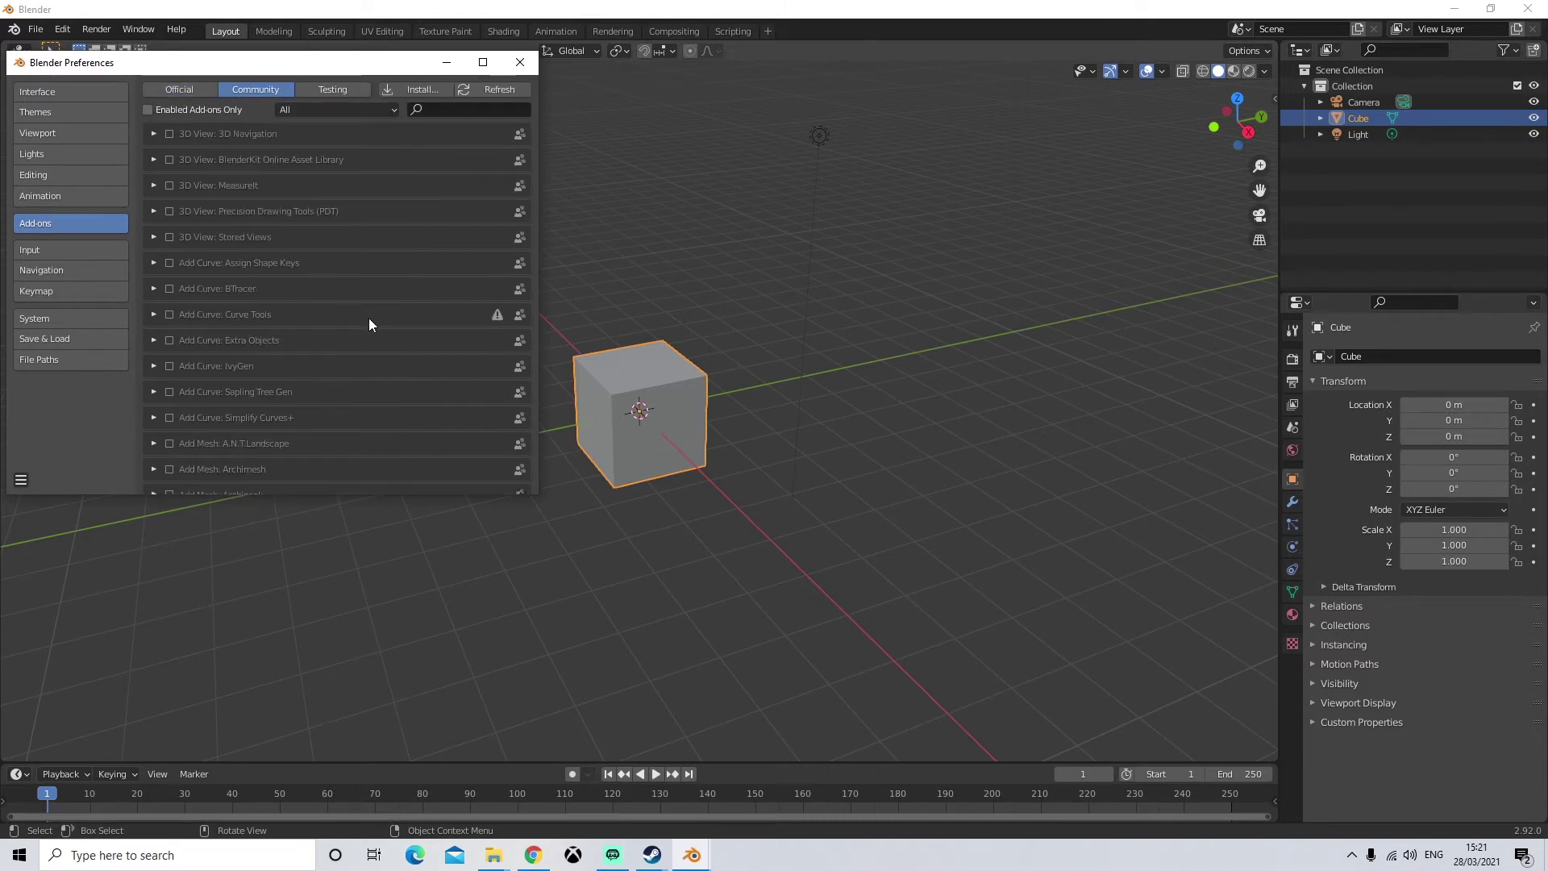
pyautogui.scroll(-2, 369, 323)
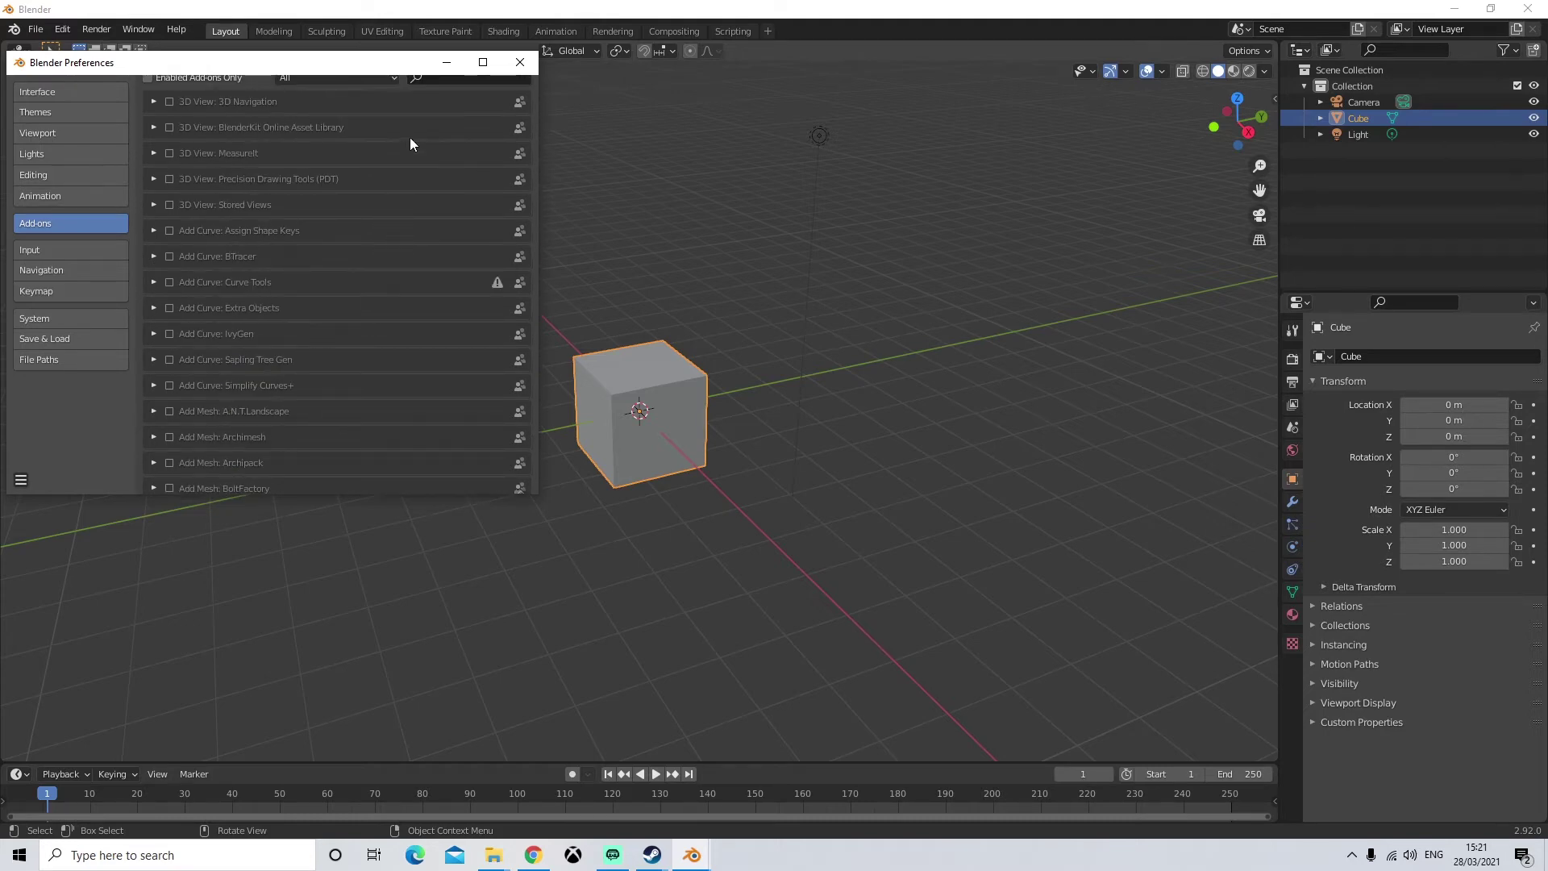
pyautogui.scroll(2, 410, 137)
pyautogui.click(437, 95)
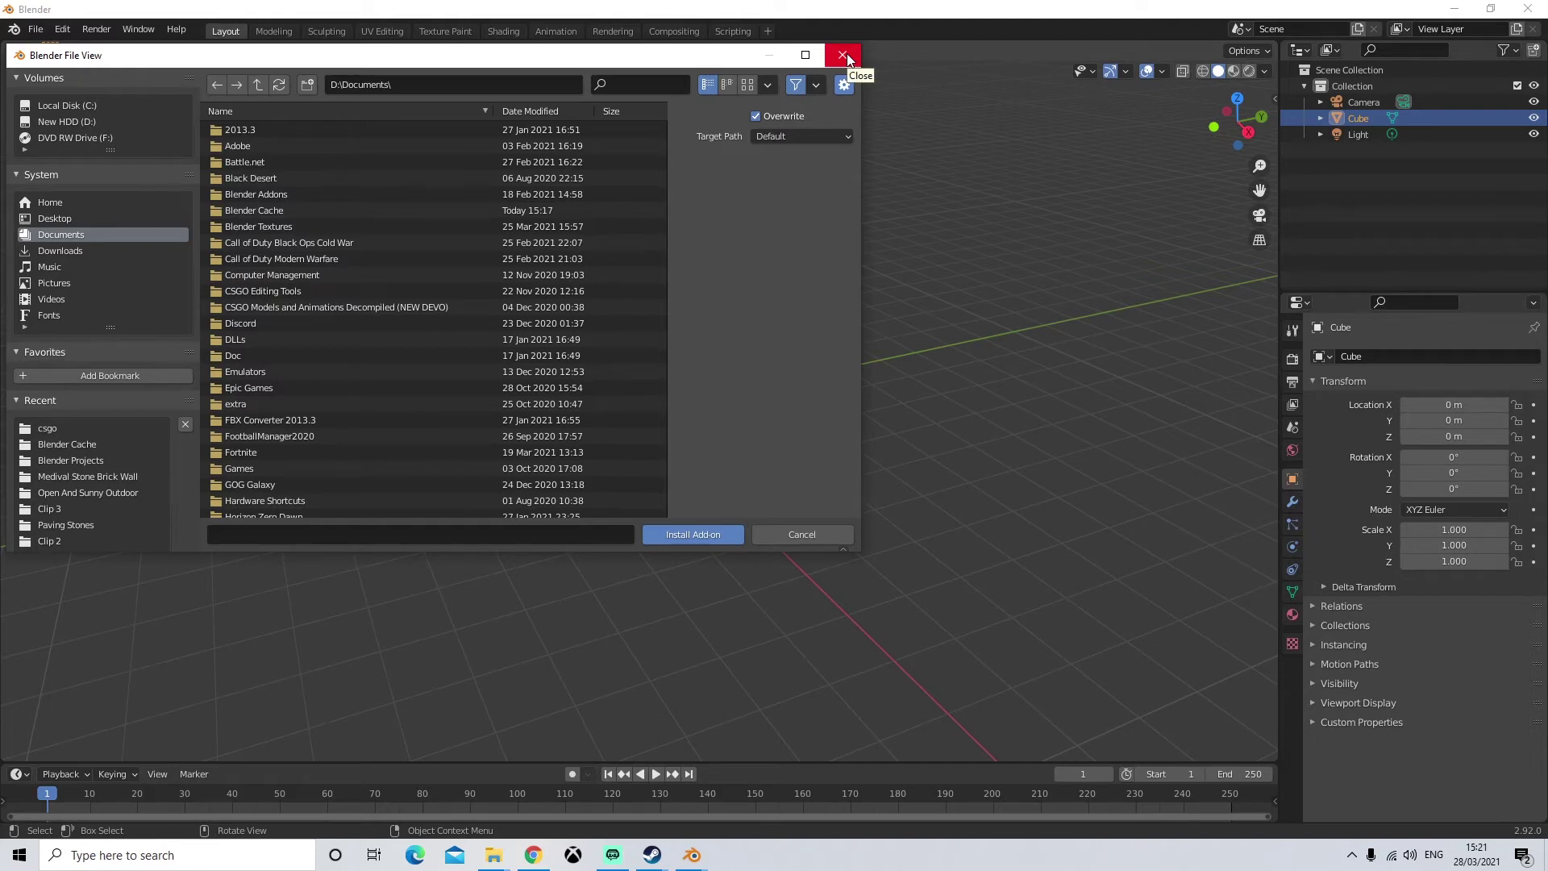
pyautogui.click(844, 55)
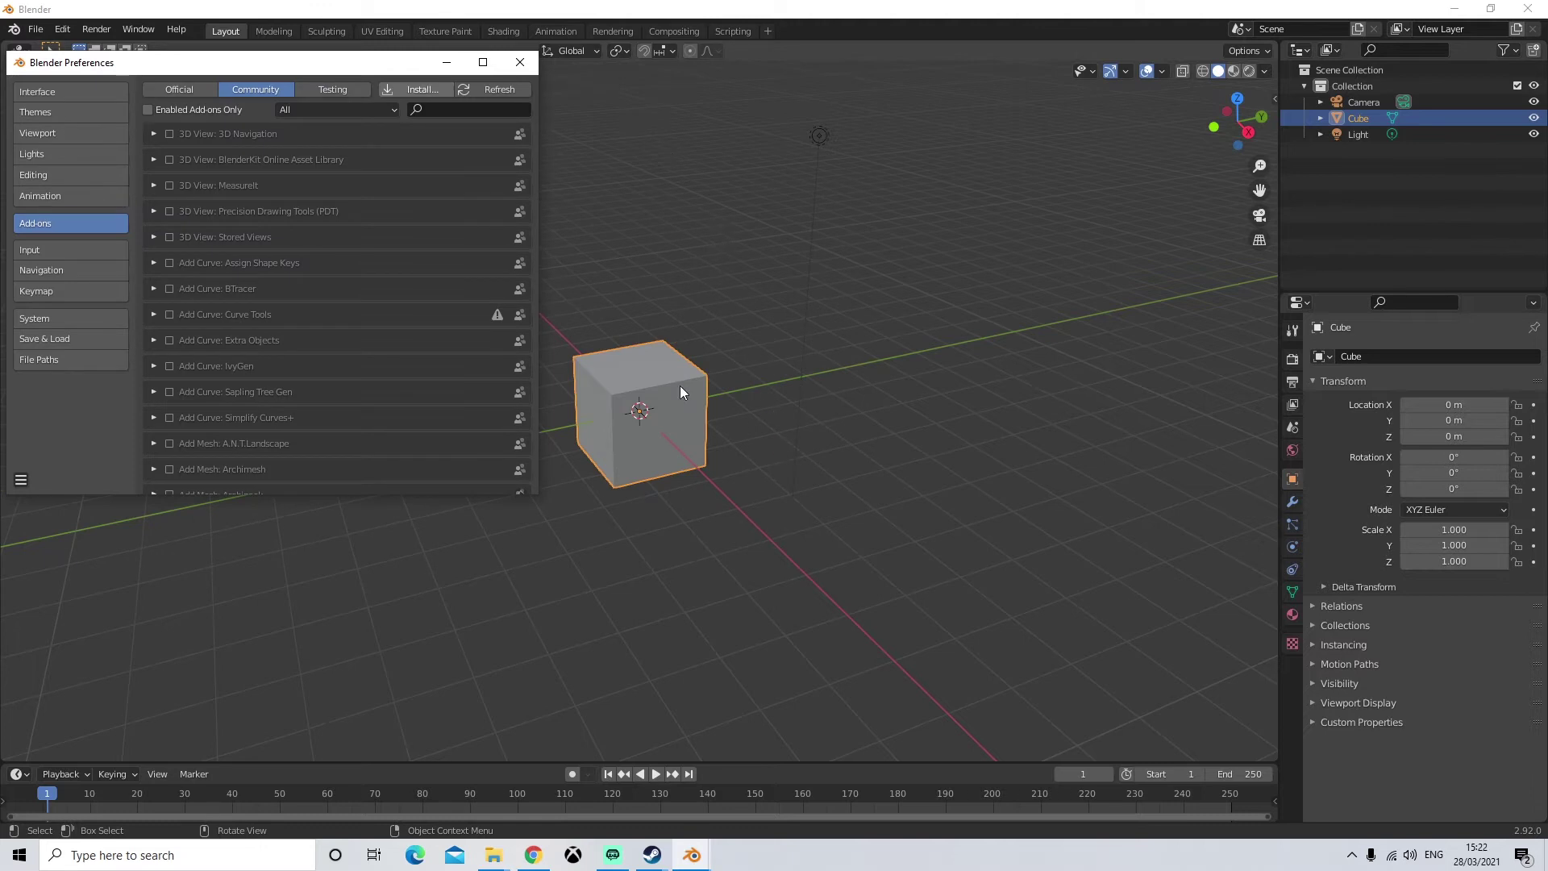
pyautogui.scroll(-15, 463, 306)
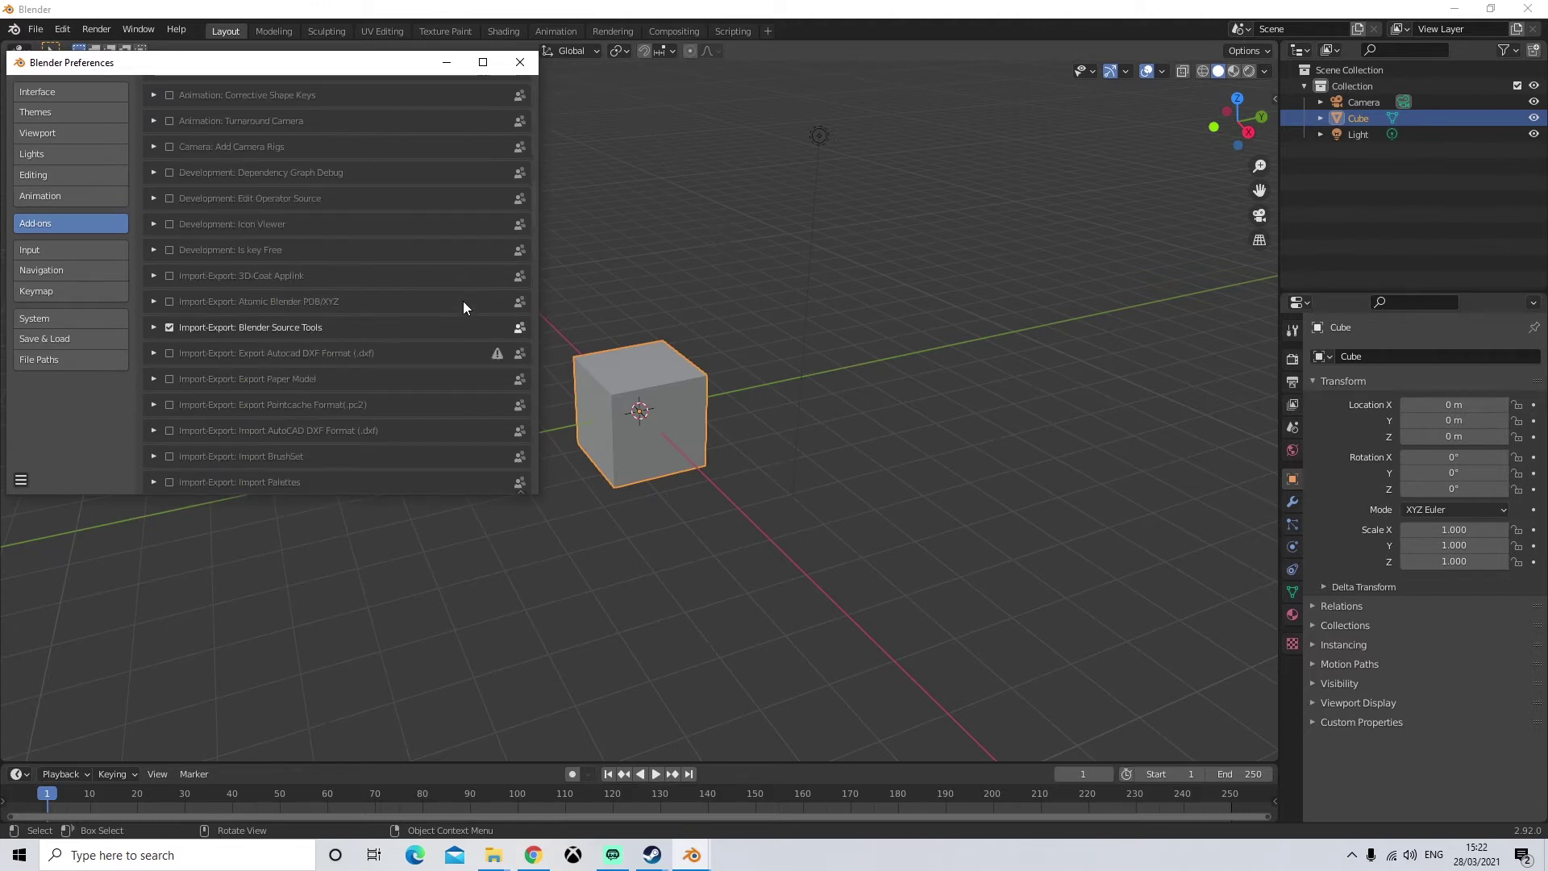
pyautogui.scroll(-6, 464, 307)
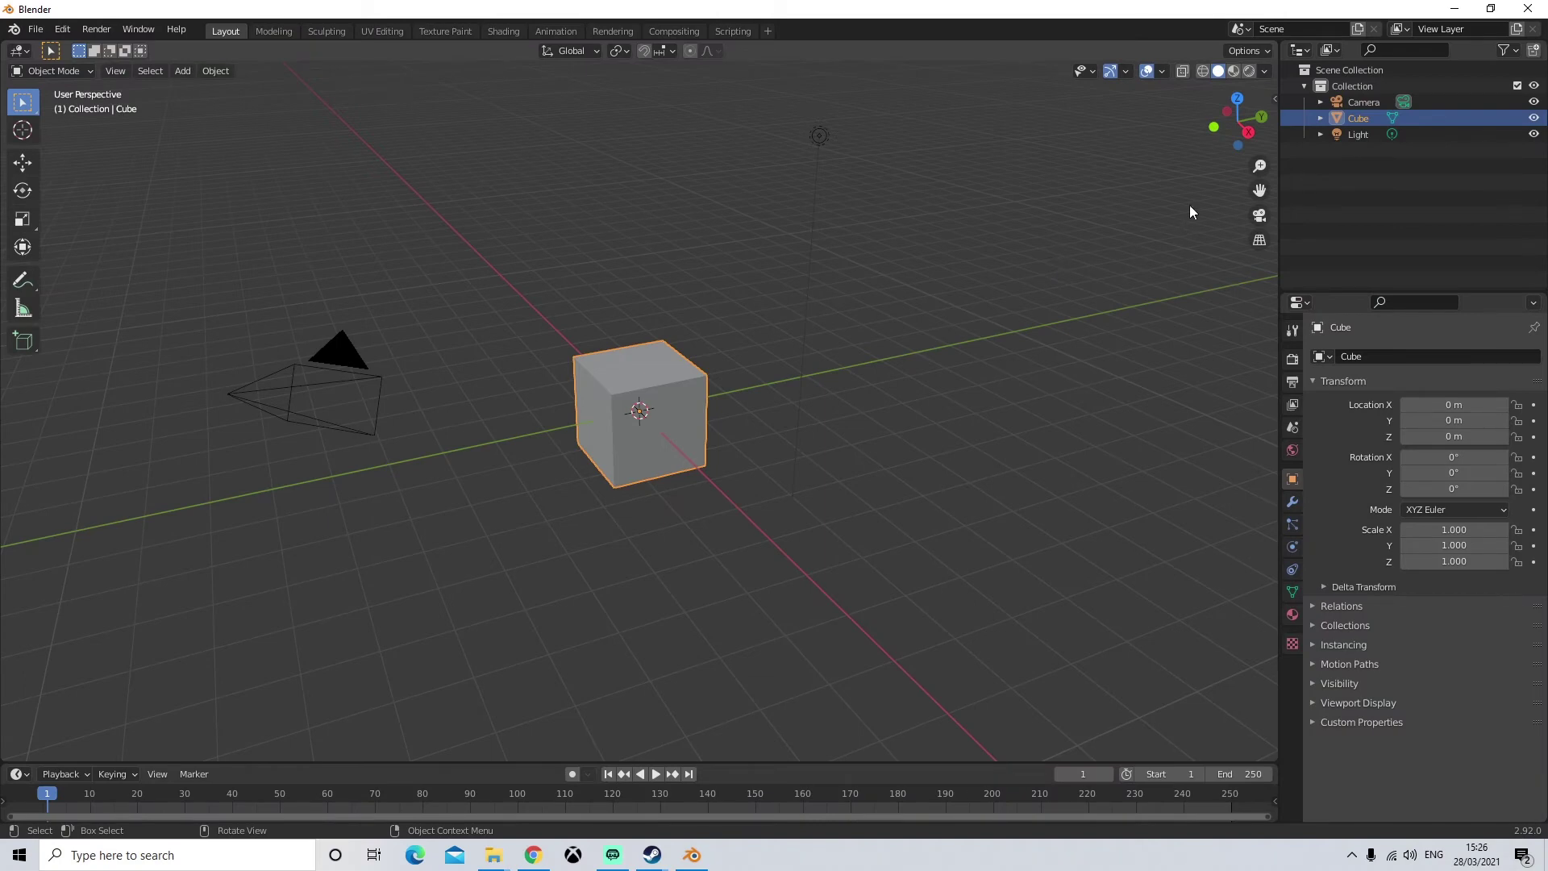
# - Delete the default Collection with its Camera, Cube and Light, then show the system console beside Blender
pyautogui.moveTo(1359, 204); pyautogui.dragTo(1336, 83)
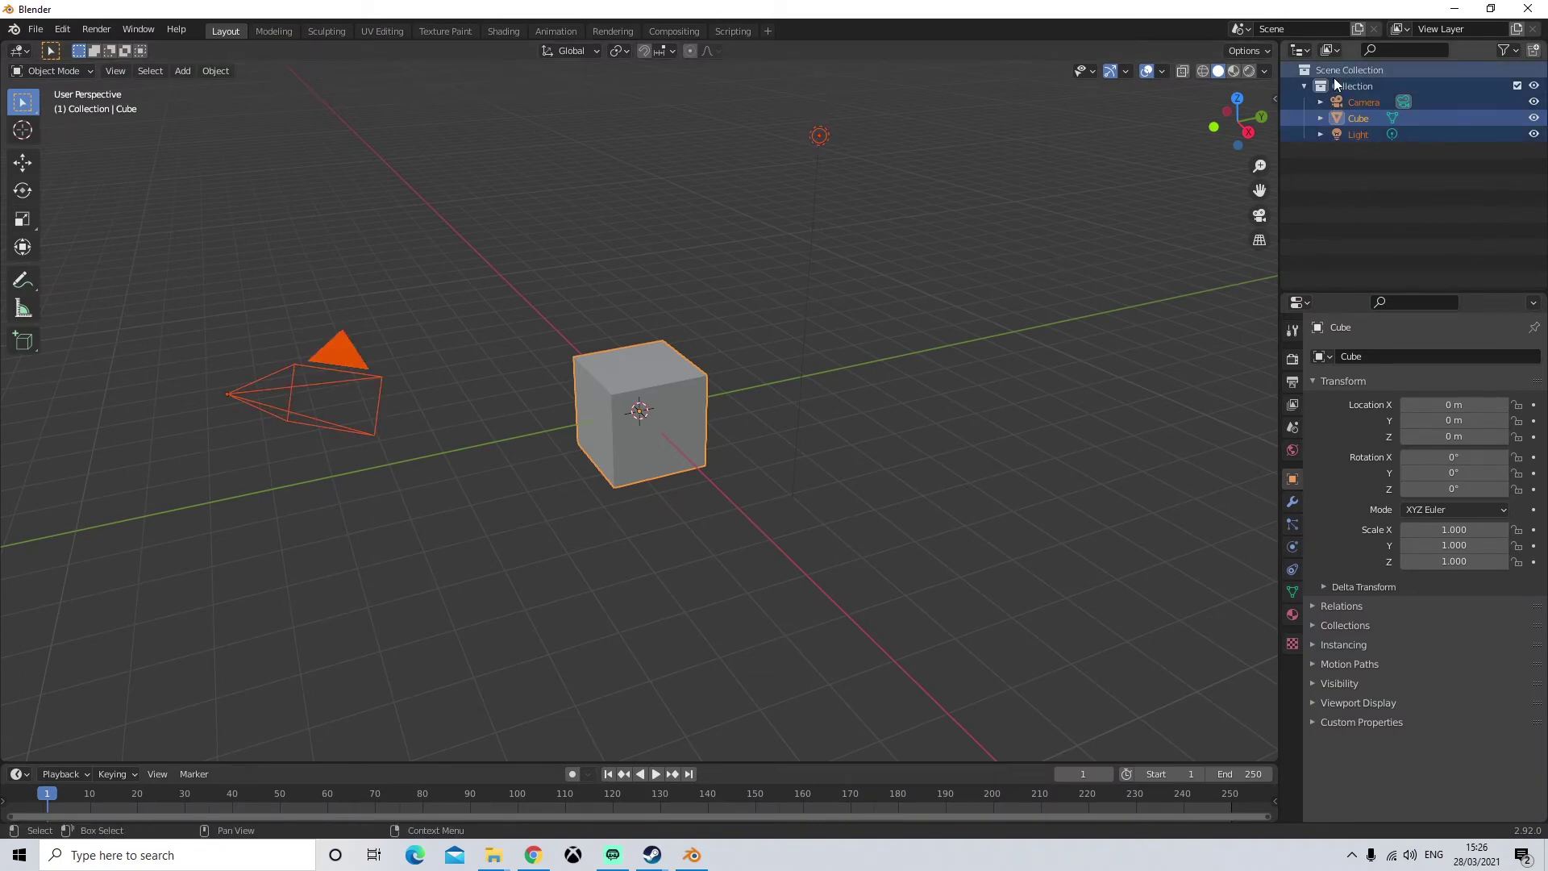
pyautogui.press('Delete')
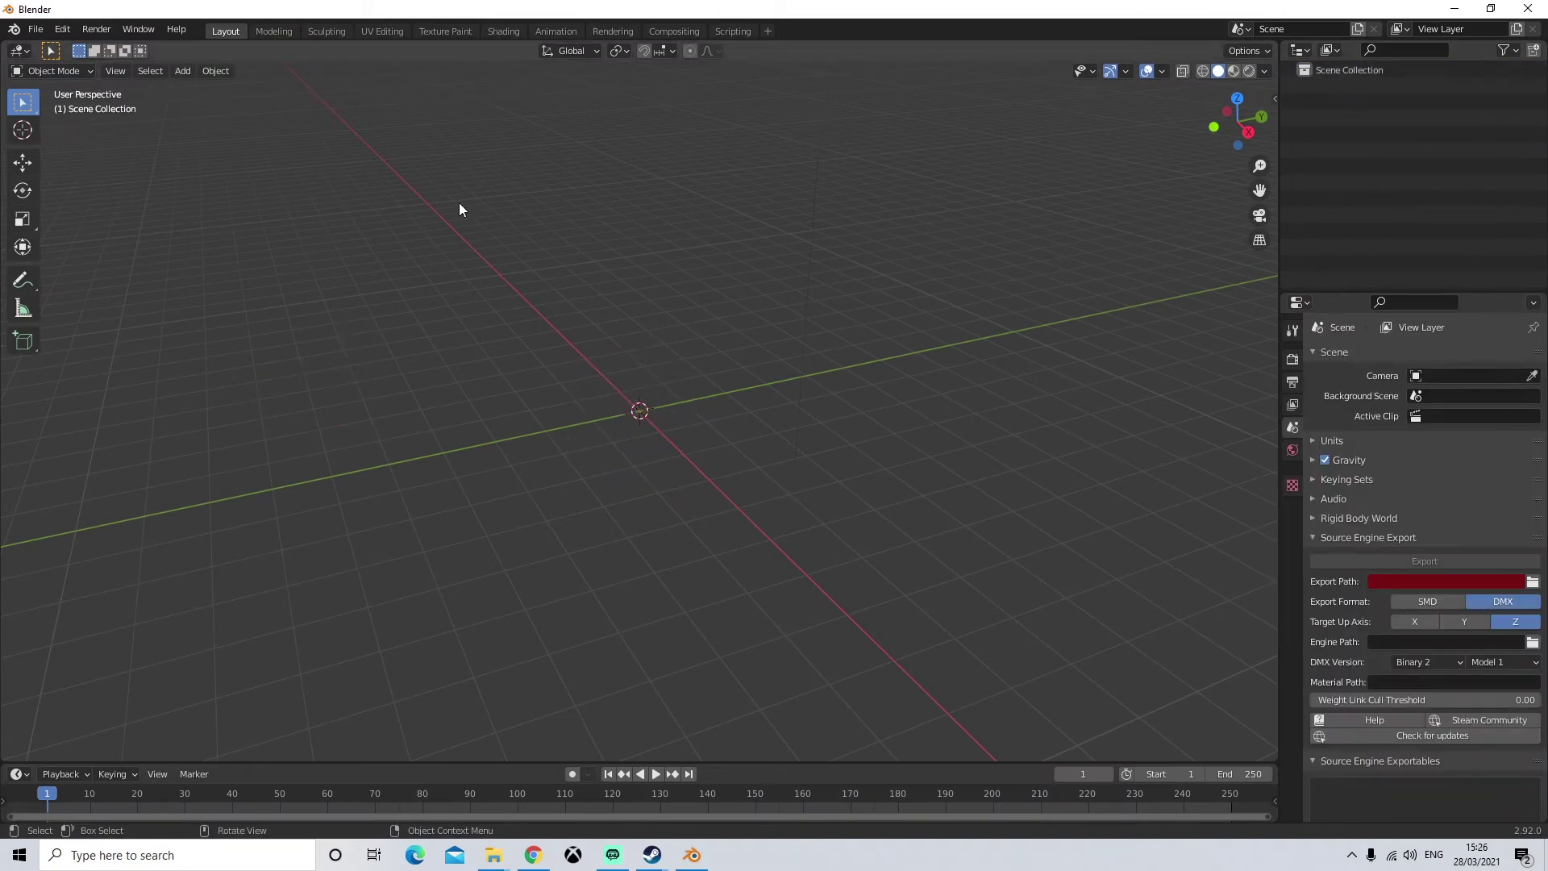
pyautogui.click(152, 33)
pyautogui.click(204, 196)
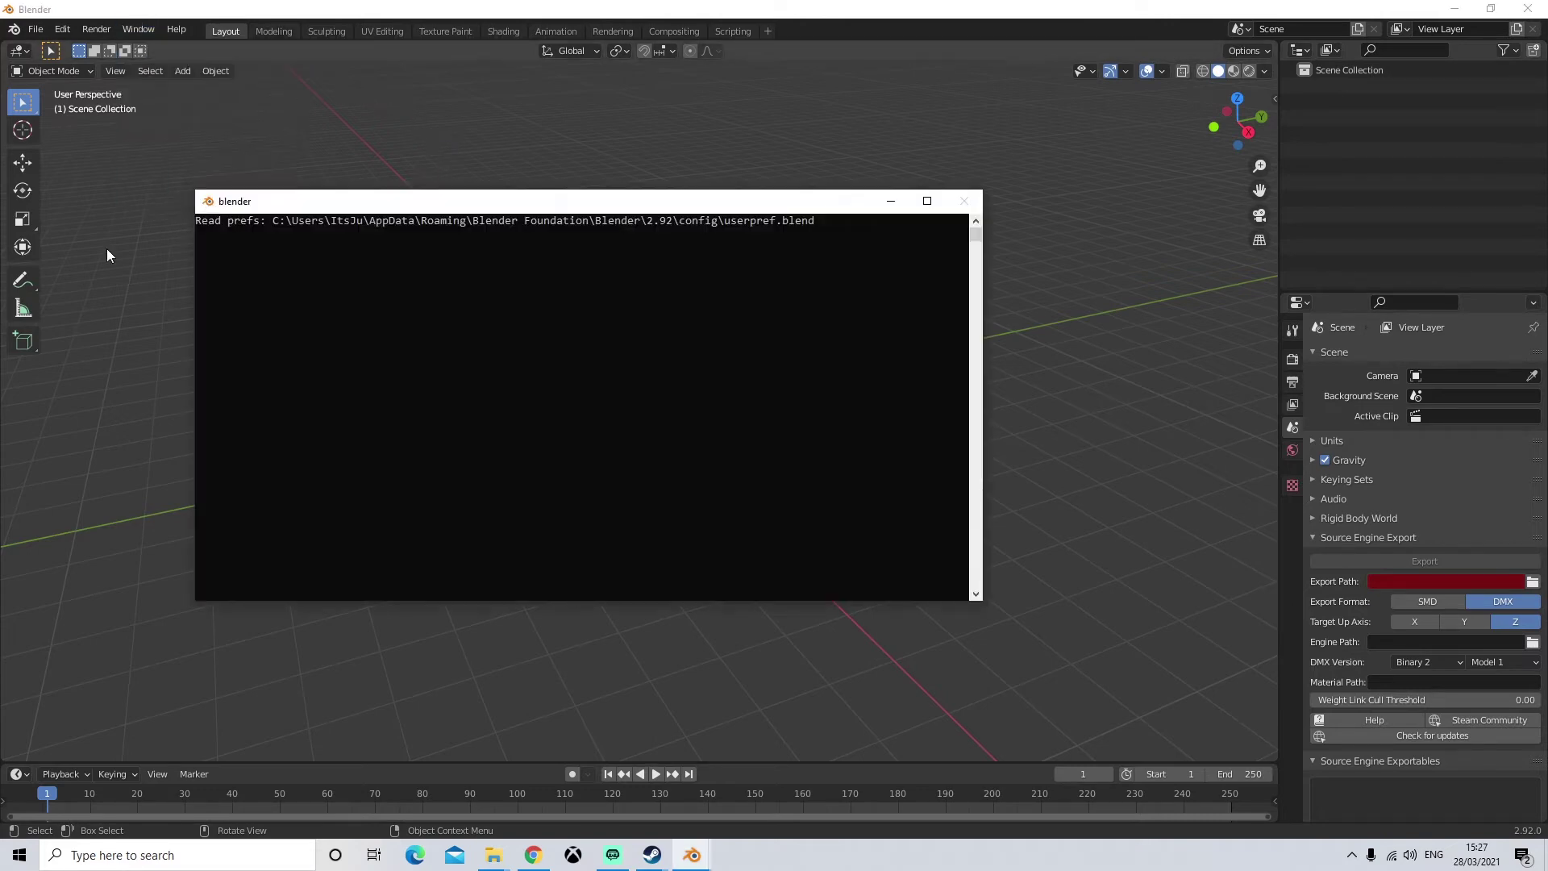
pyautogui.moveTo(720, 205); pyautogui.dragTo(845, 110)
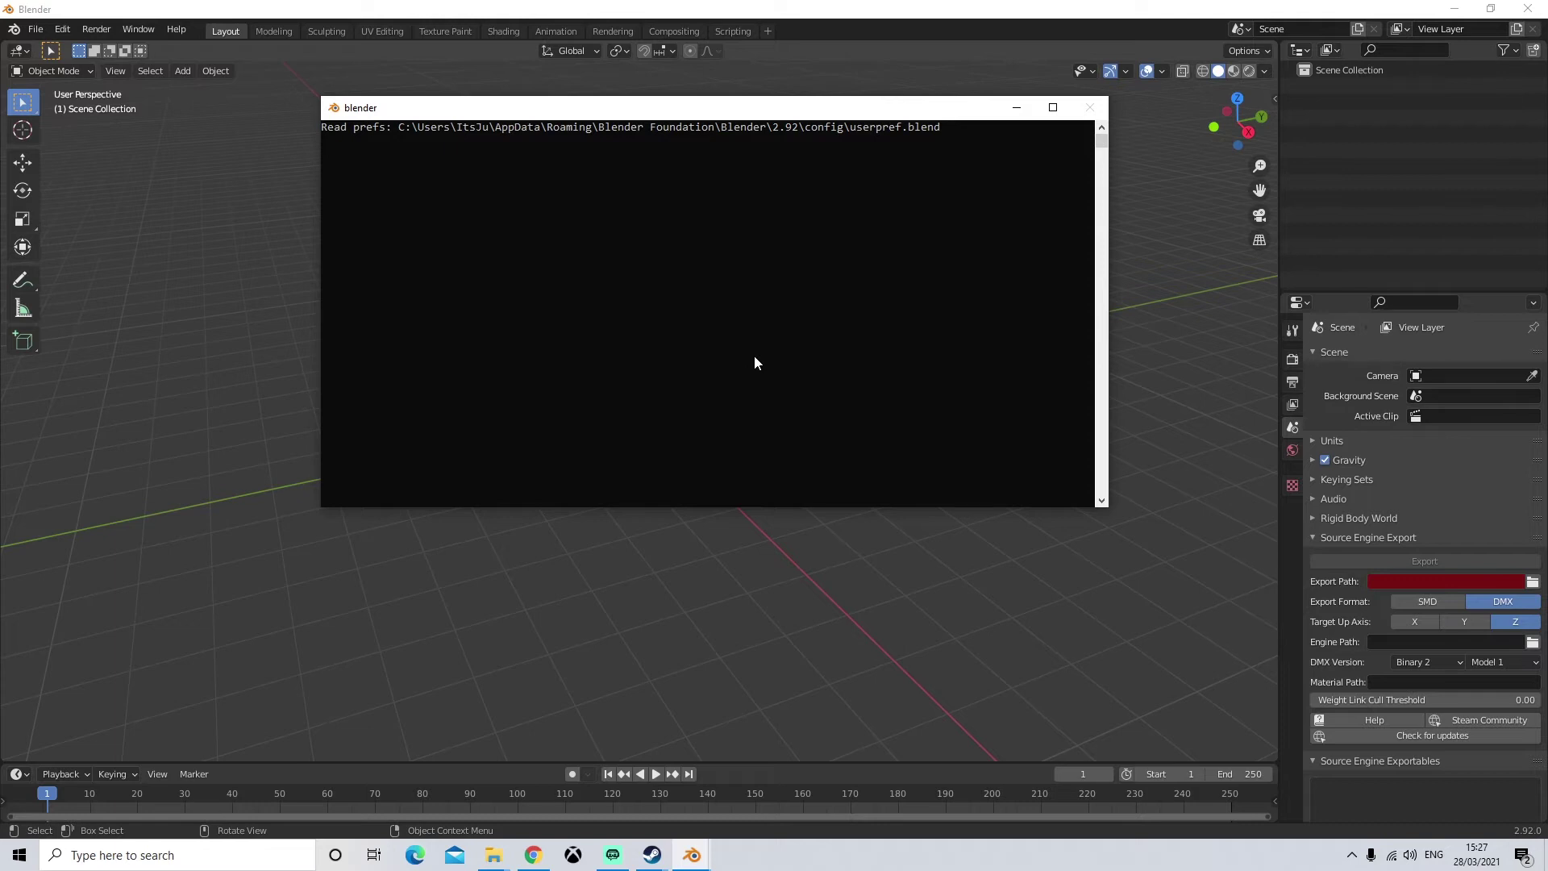
# - Start a Valve Map Format import and pick de_cache_d.vmf from the Youtube Map folder Decompiled folder
pyautogui.click(36, 31)
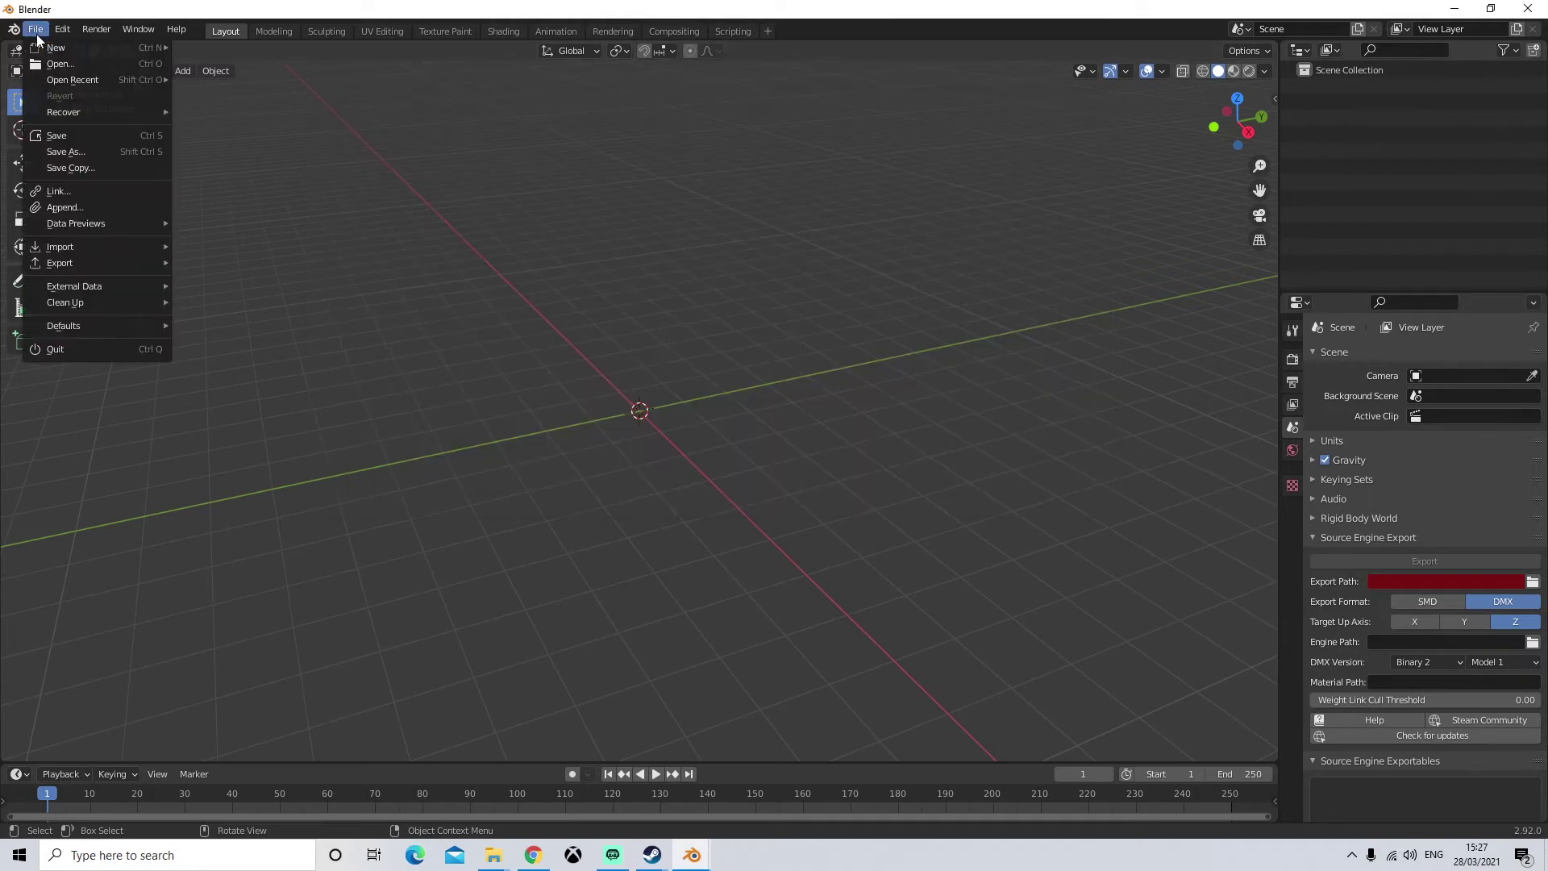
pyautogui.moveTo(81, 245)
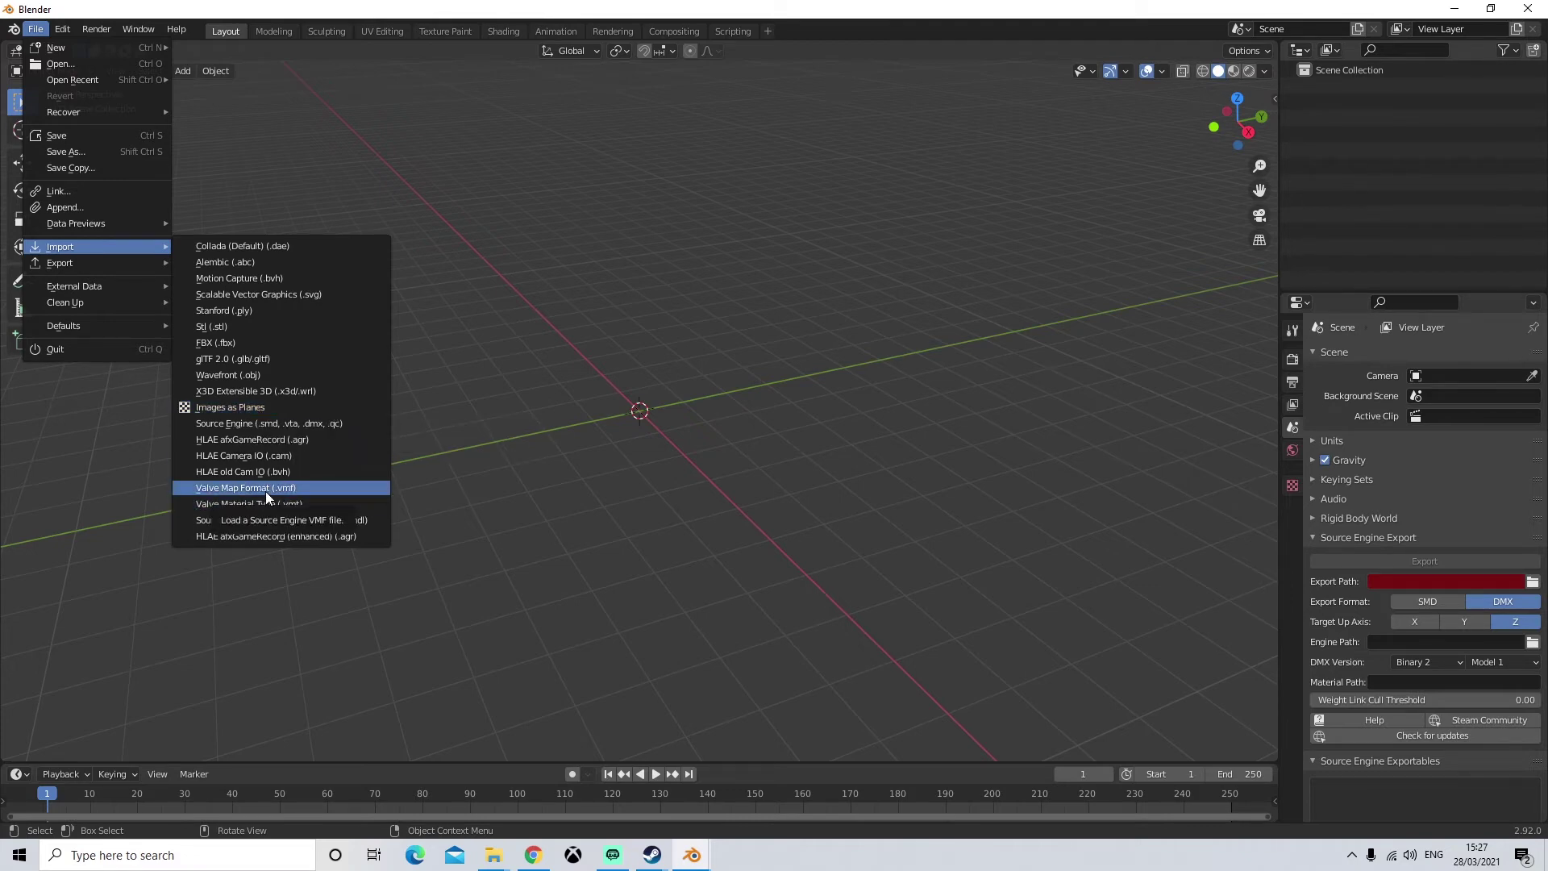
pyautogui.click(292, 488)
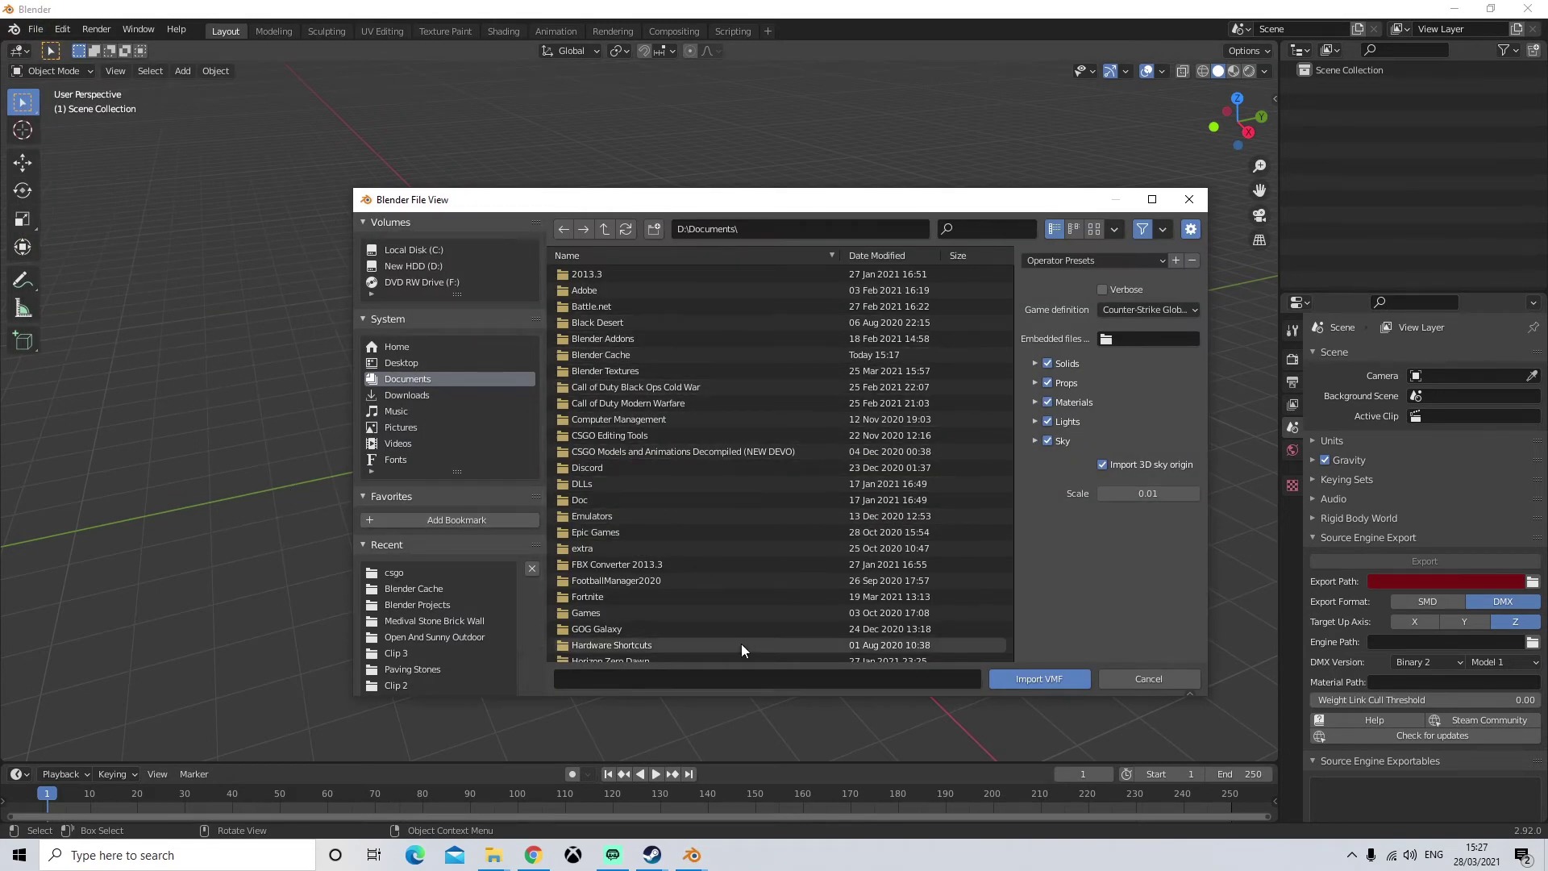
pyautogui.scroll(-10, 739, 642)
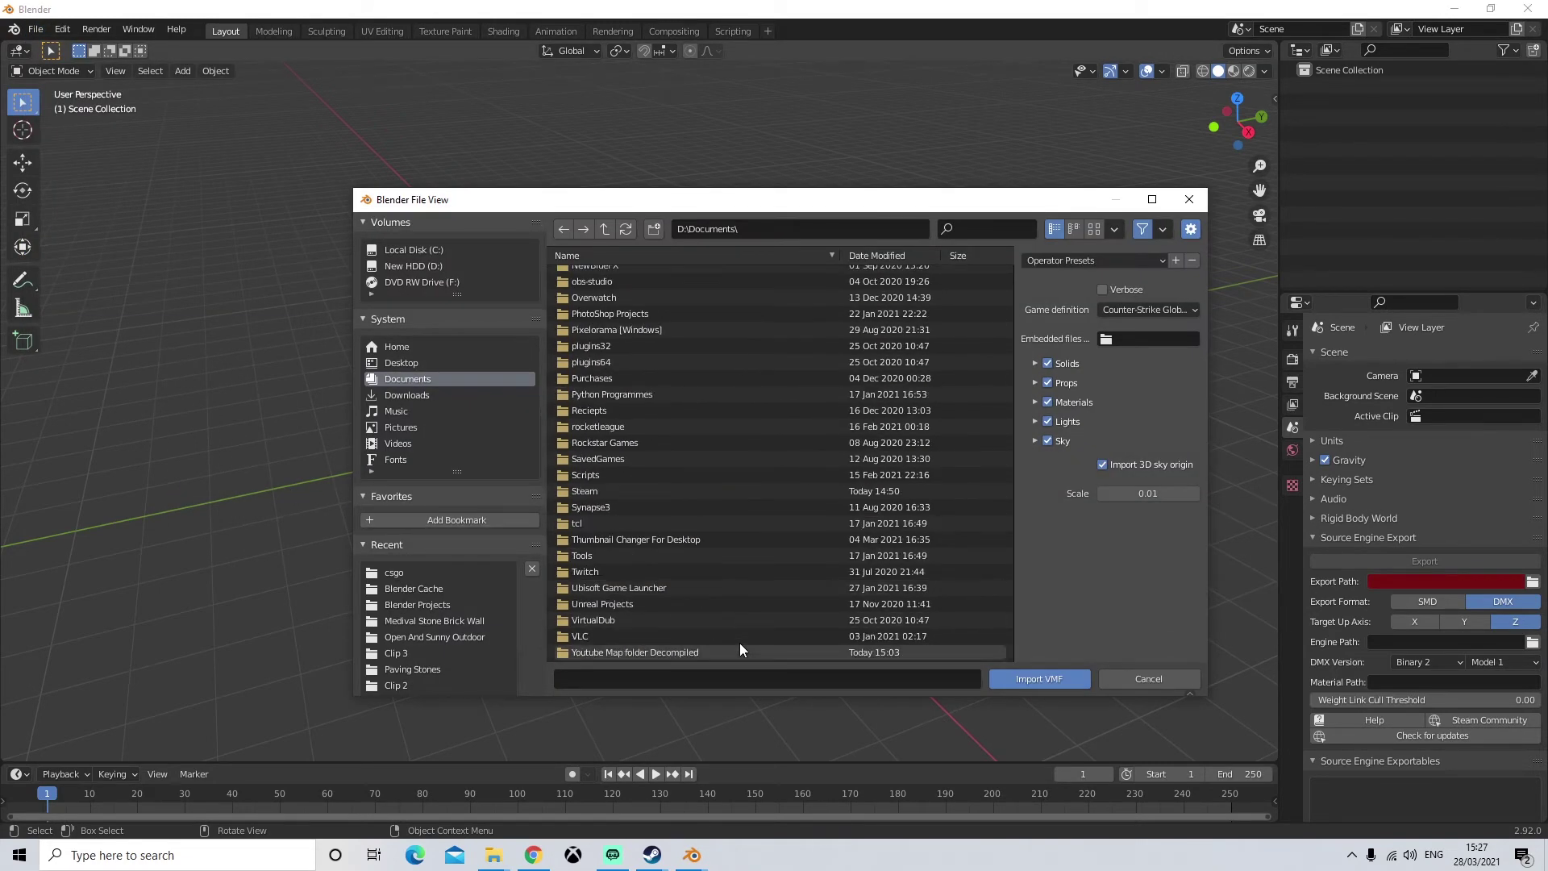
pyautogui.doubleClick(632, 652)
pyautogui.scroll(-5, 768, 526)
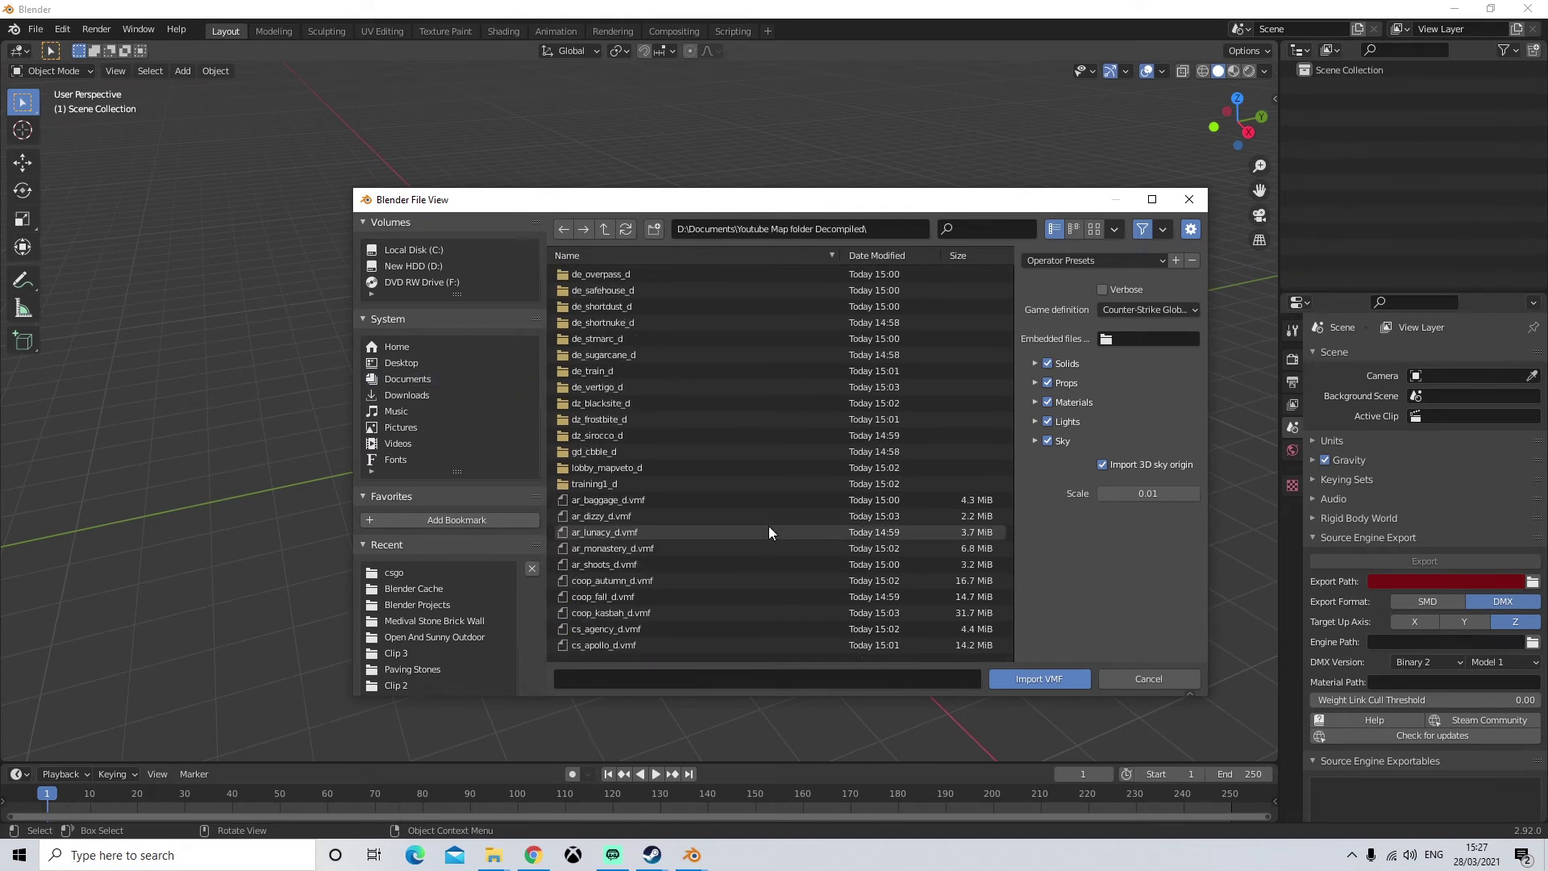
pyautogui.scroll(-2, 815, 452)
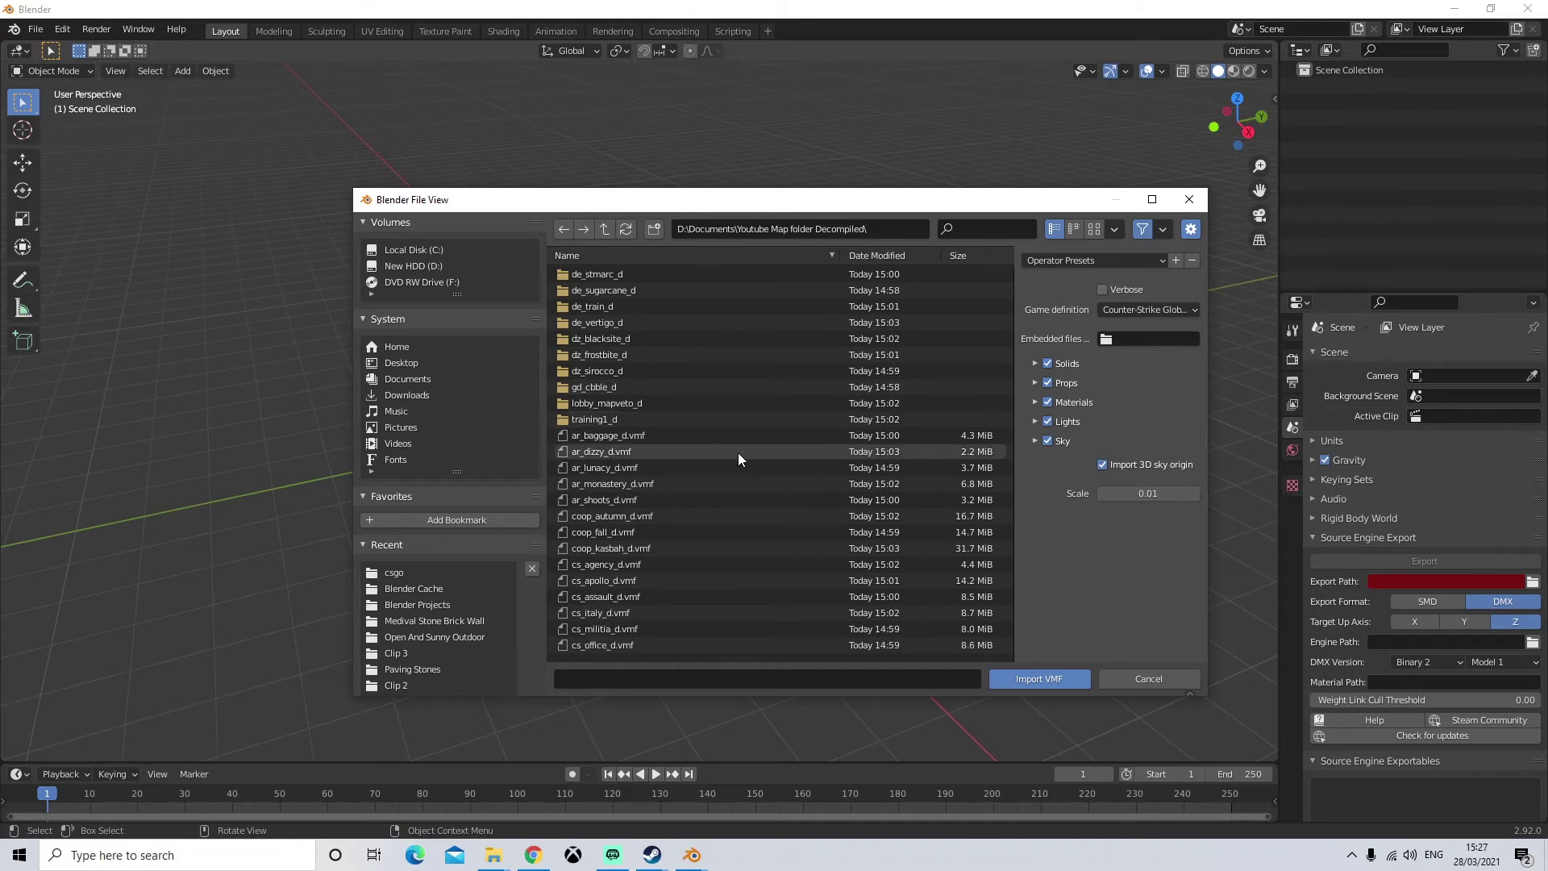
pyautogui.scroll(-8, 738, 452)
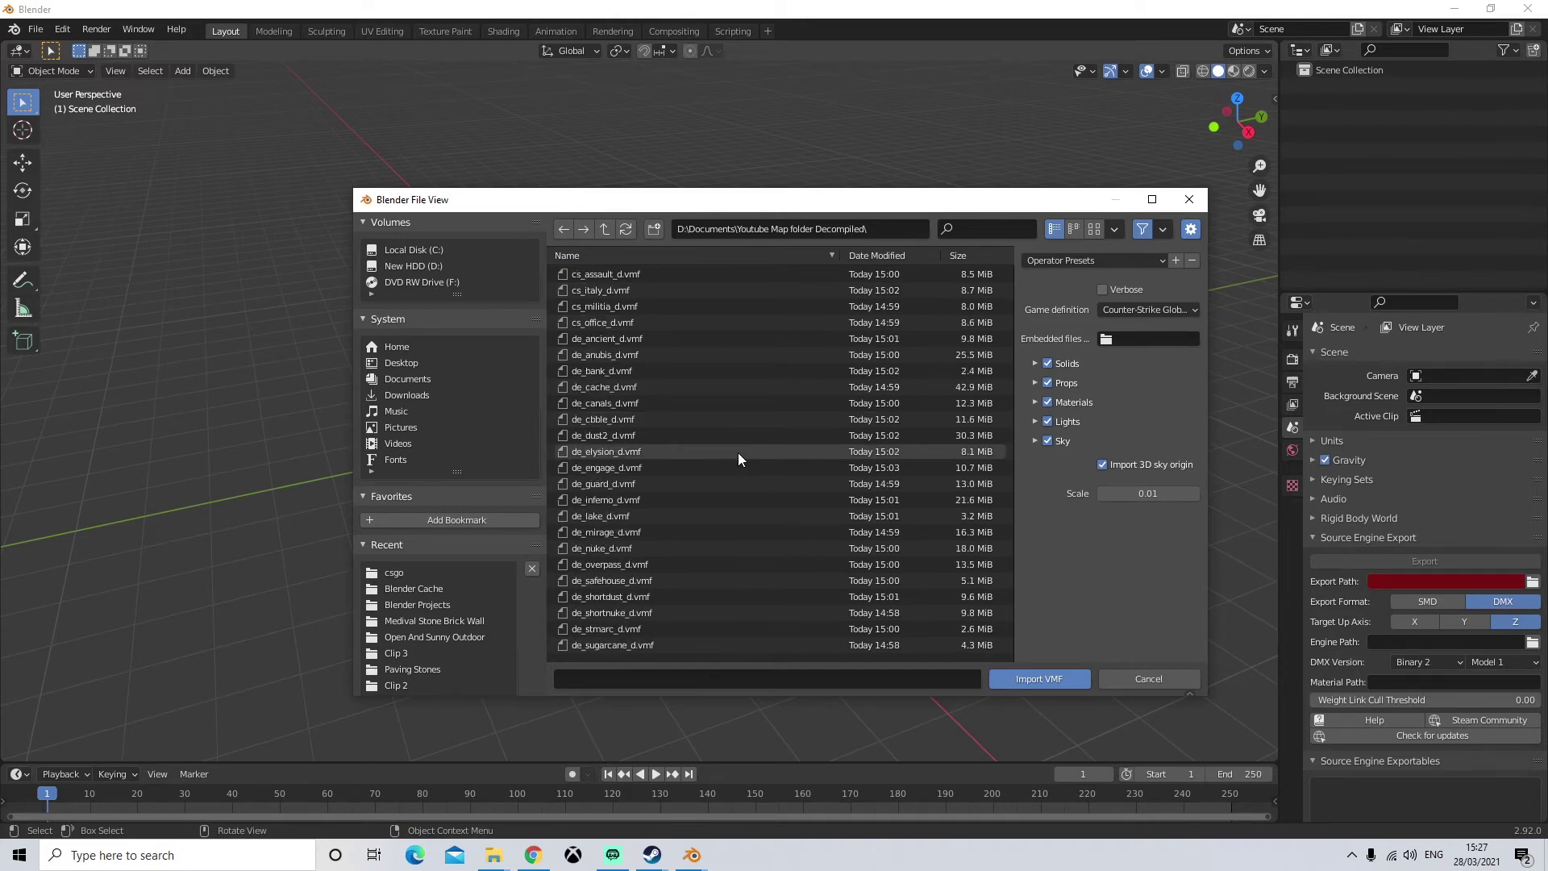
pyautogui.click(633, 389)
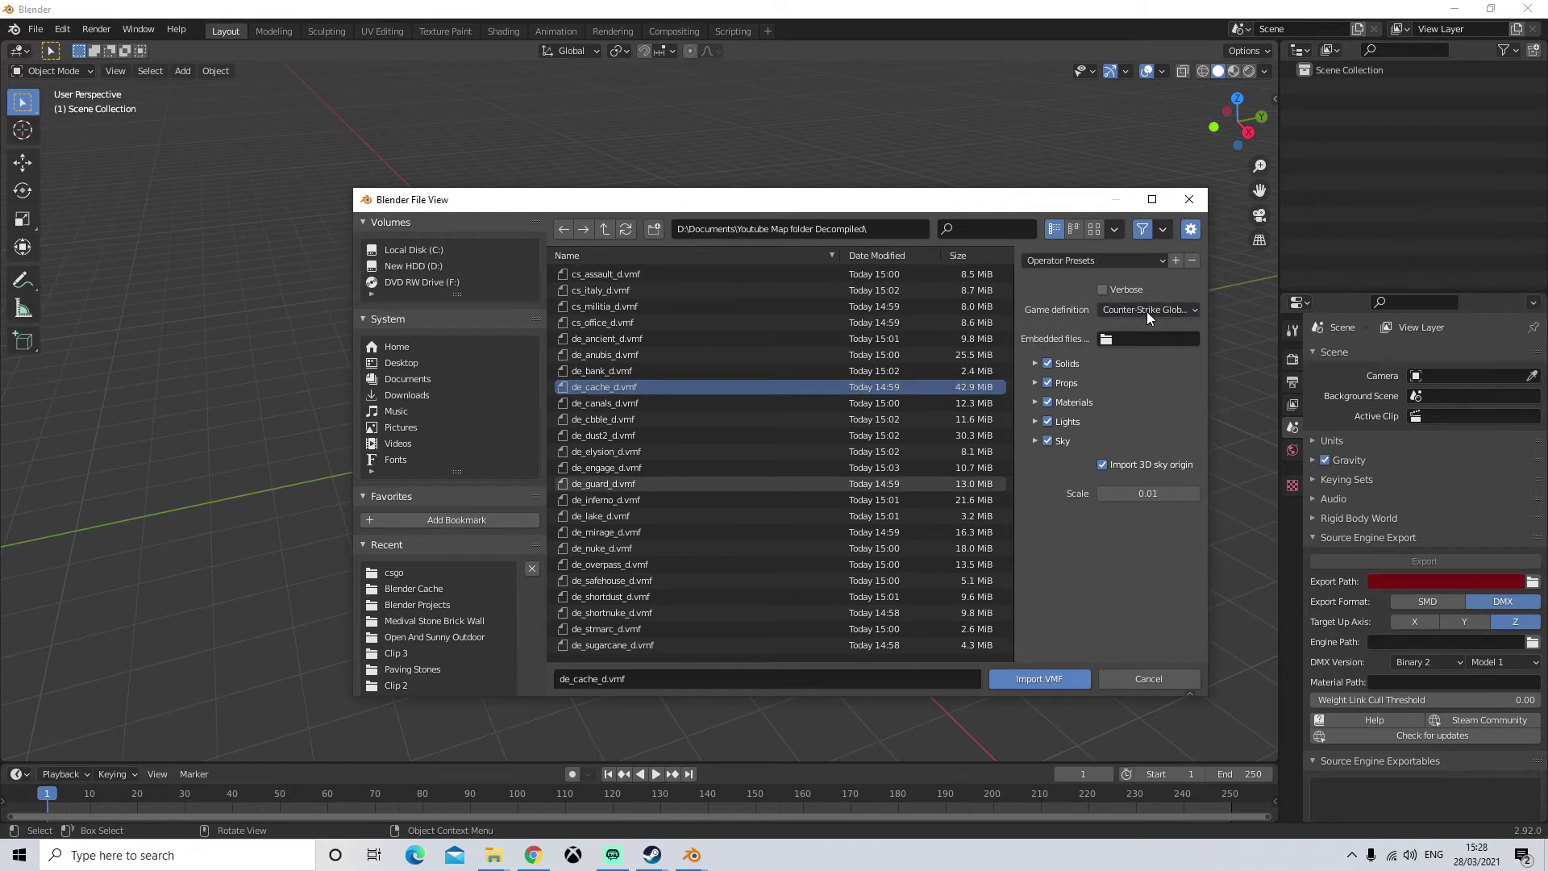
pyautogui.click(1035, 364)
# - Check the Solids, Props, Materials and Sky import options, keeping sky resolution 1024, and run the import
pyautogui.click(1035, 452)
pyautogui.scroll(-1, 1067, 466)
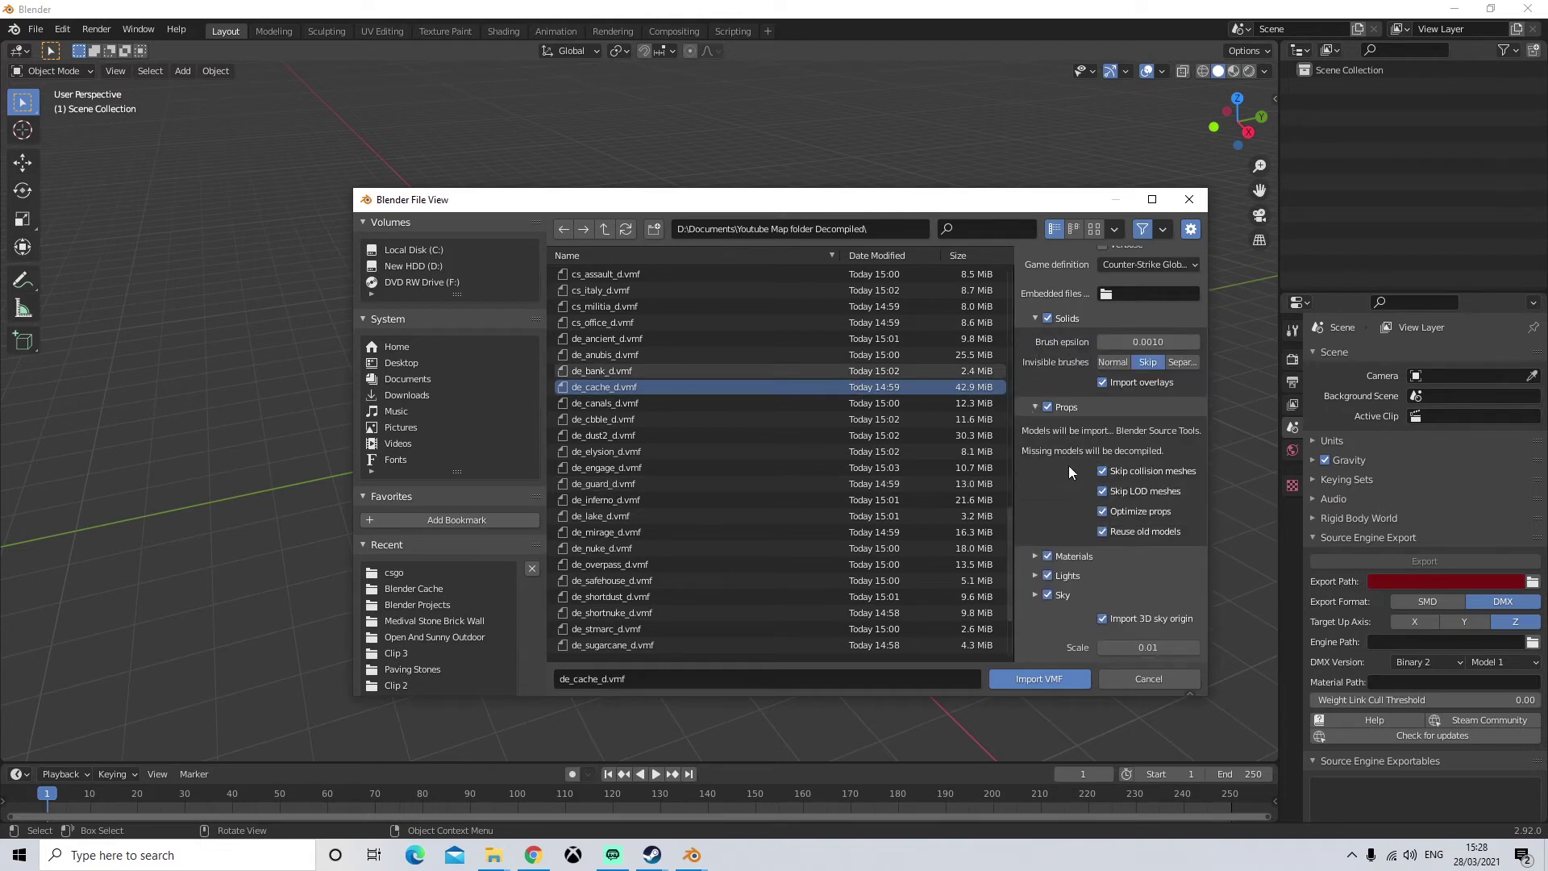
pyautogui.click(1035, 556)
pyautogui.scroll(-2, 1087, 530)
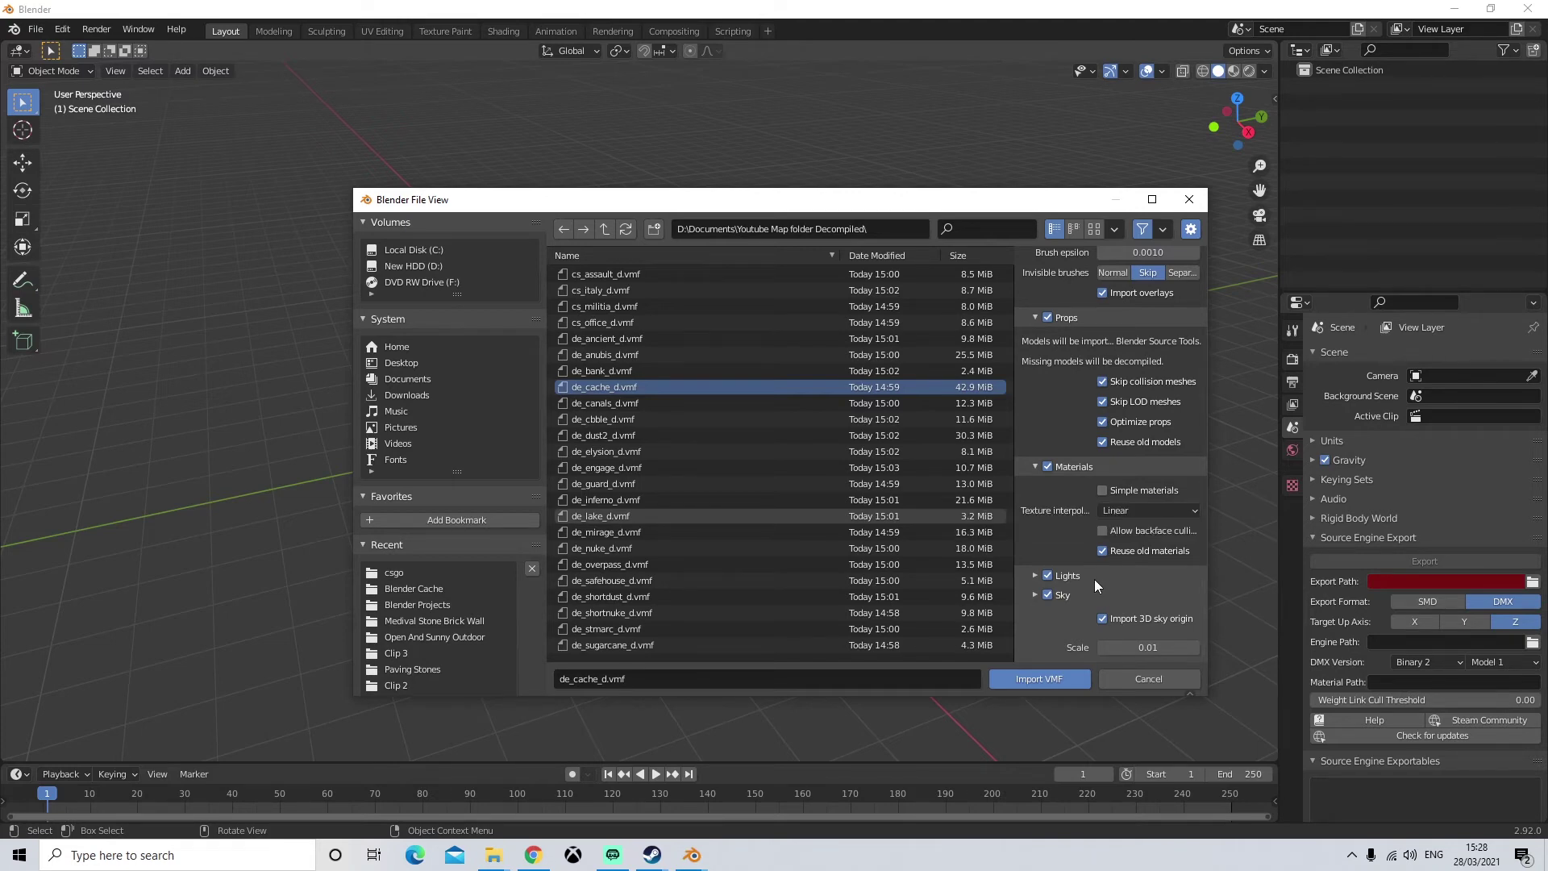
pyautogui.click(1035, 595)
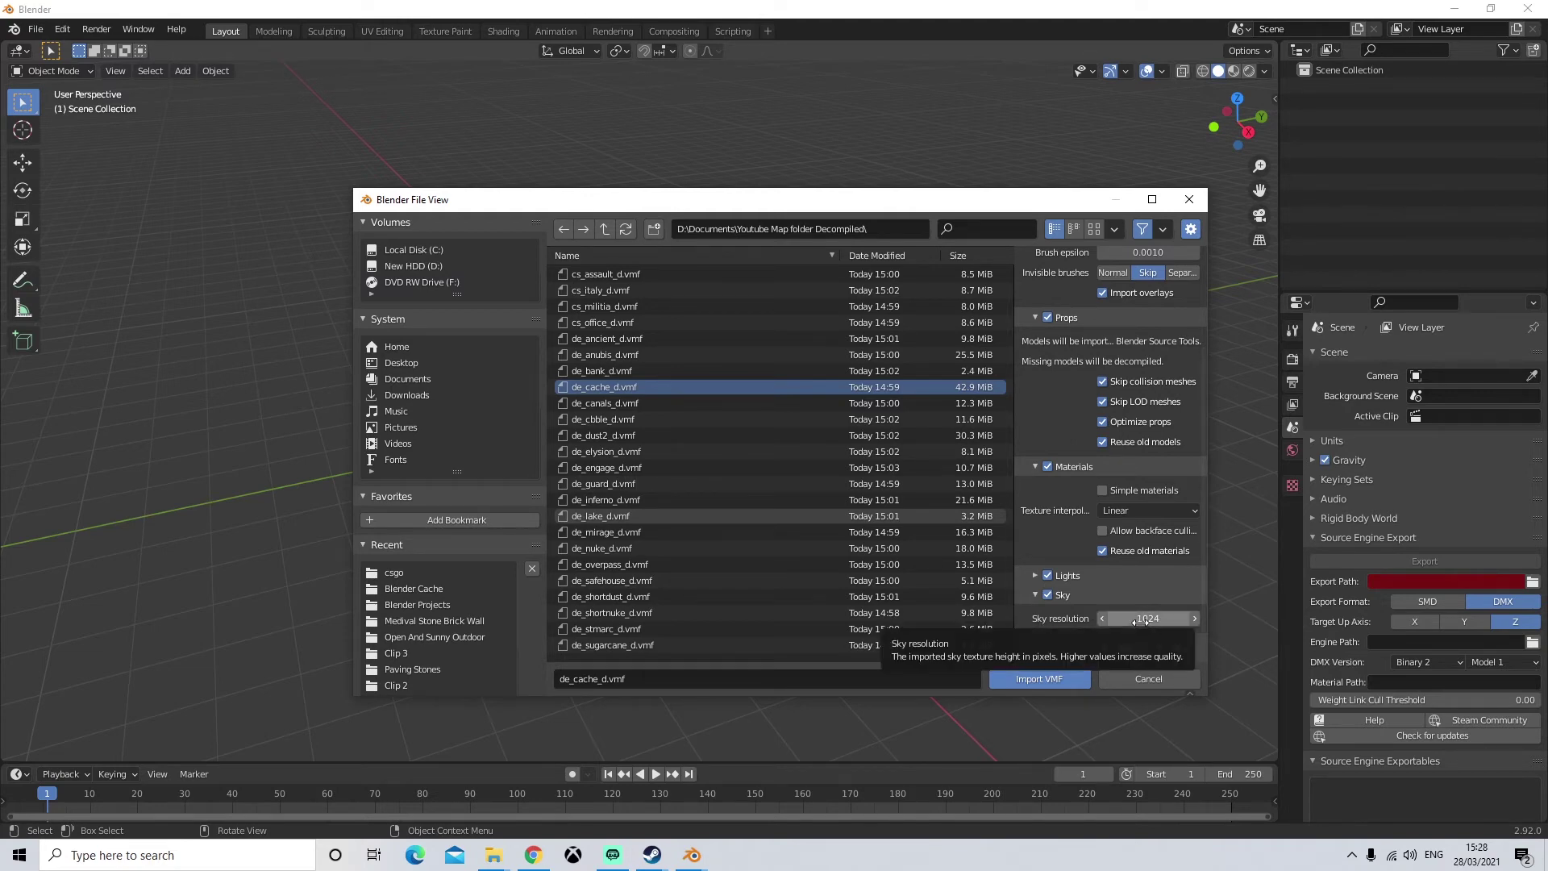
pyautogui.scroll(-1, 1141, 621)
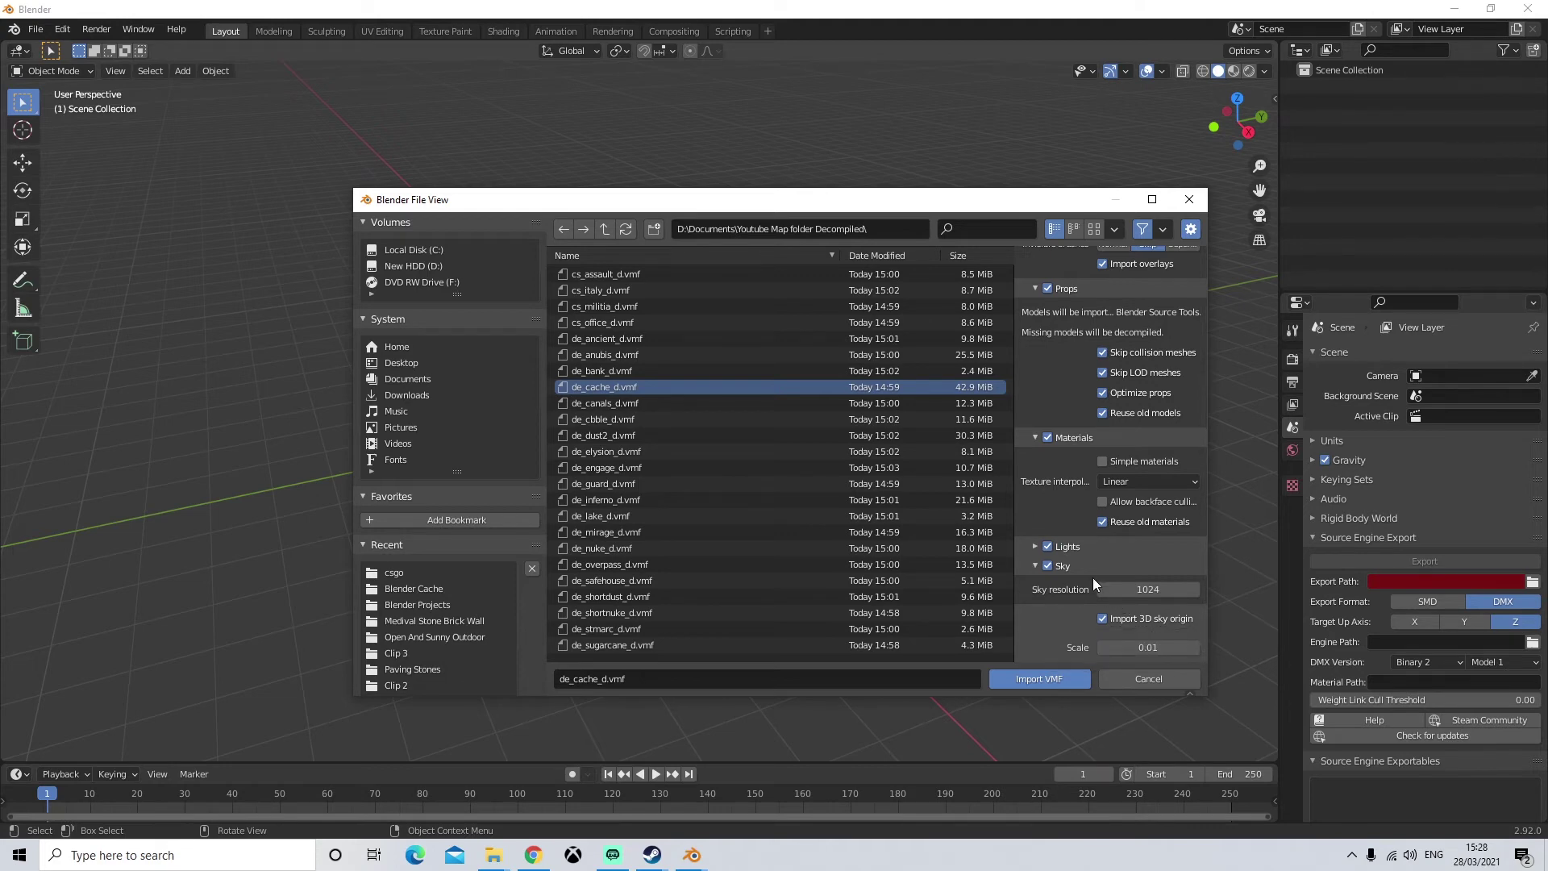
pyautogui.click(1033, 683)
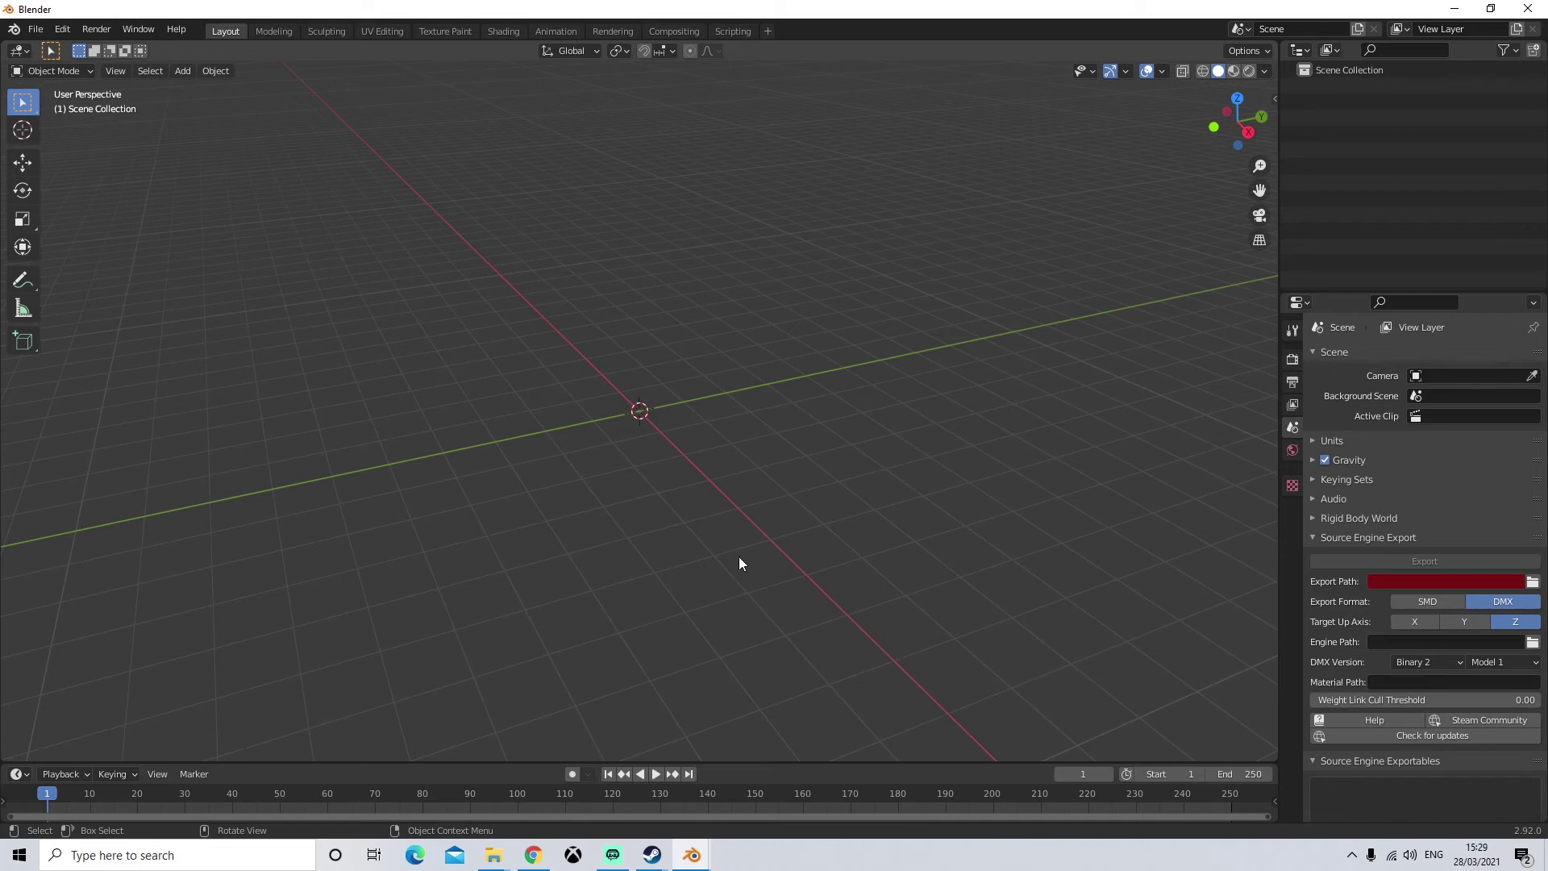
# - Bring the system console to the front to watch de_cache_d.vmf being parsed
pyautogui.moveTo(692, 855)
pyautogui.click(792, 801)
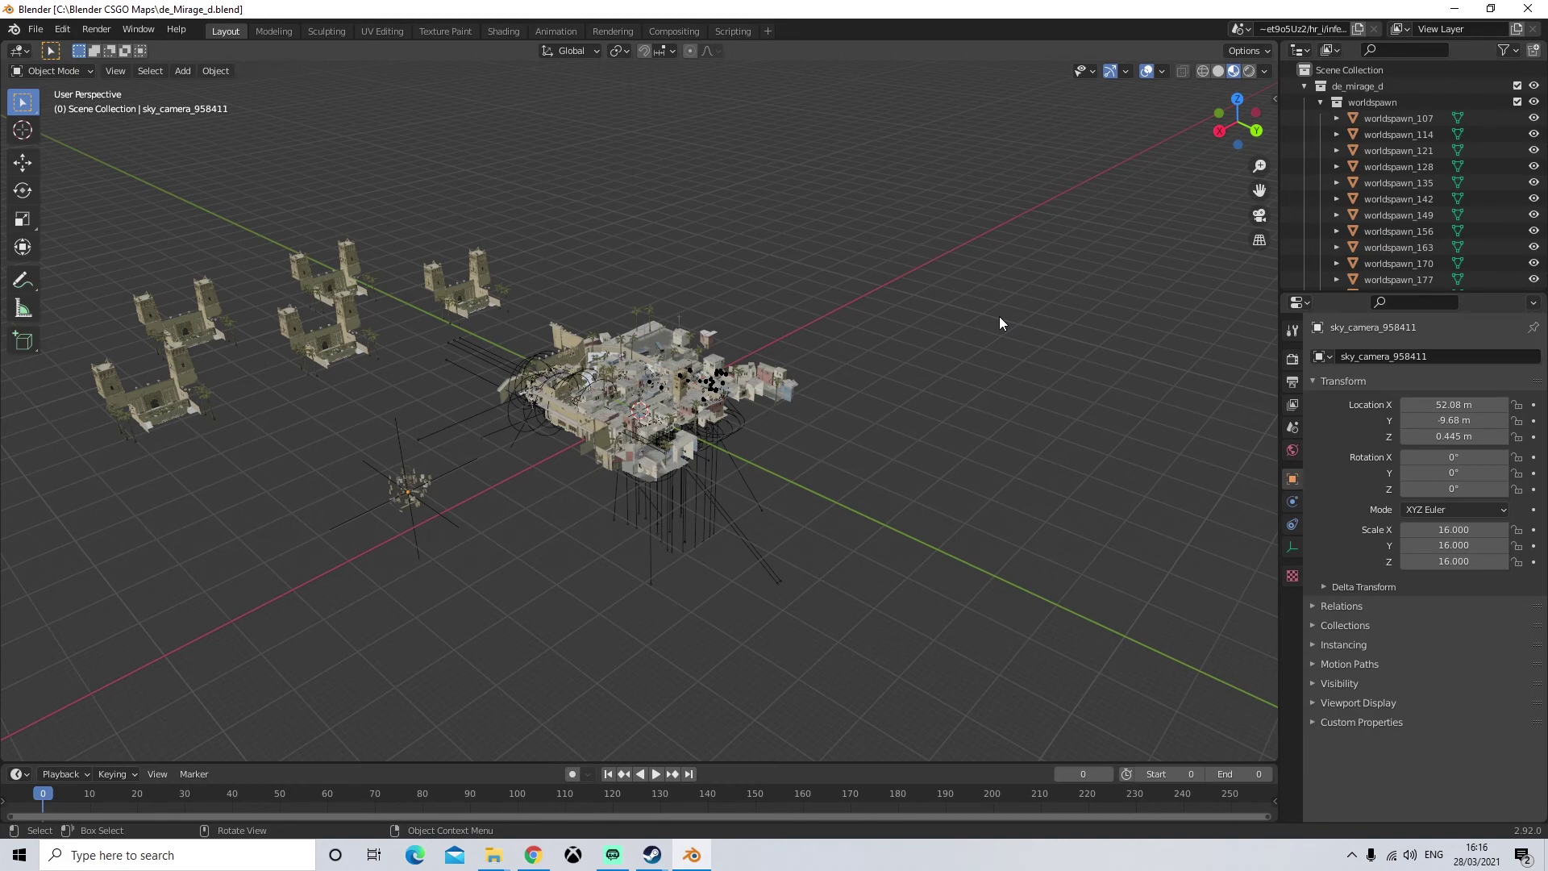
pyautogui.scroll(2, 810, 454)
pyautogui.scroll(5, 831, 467)
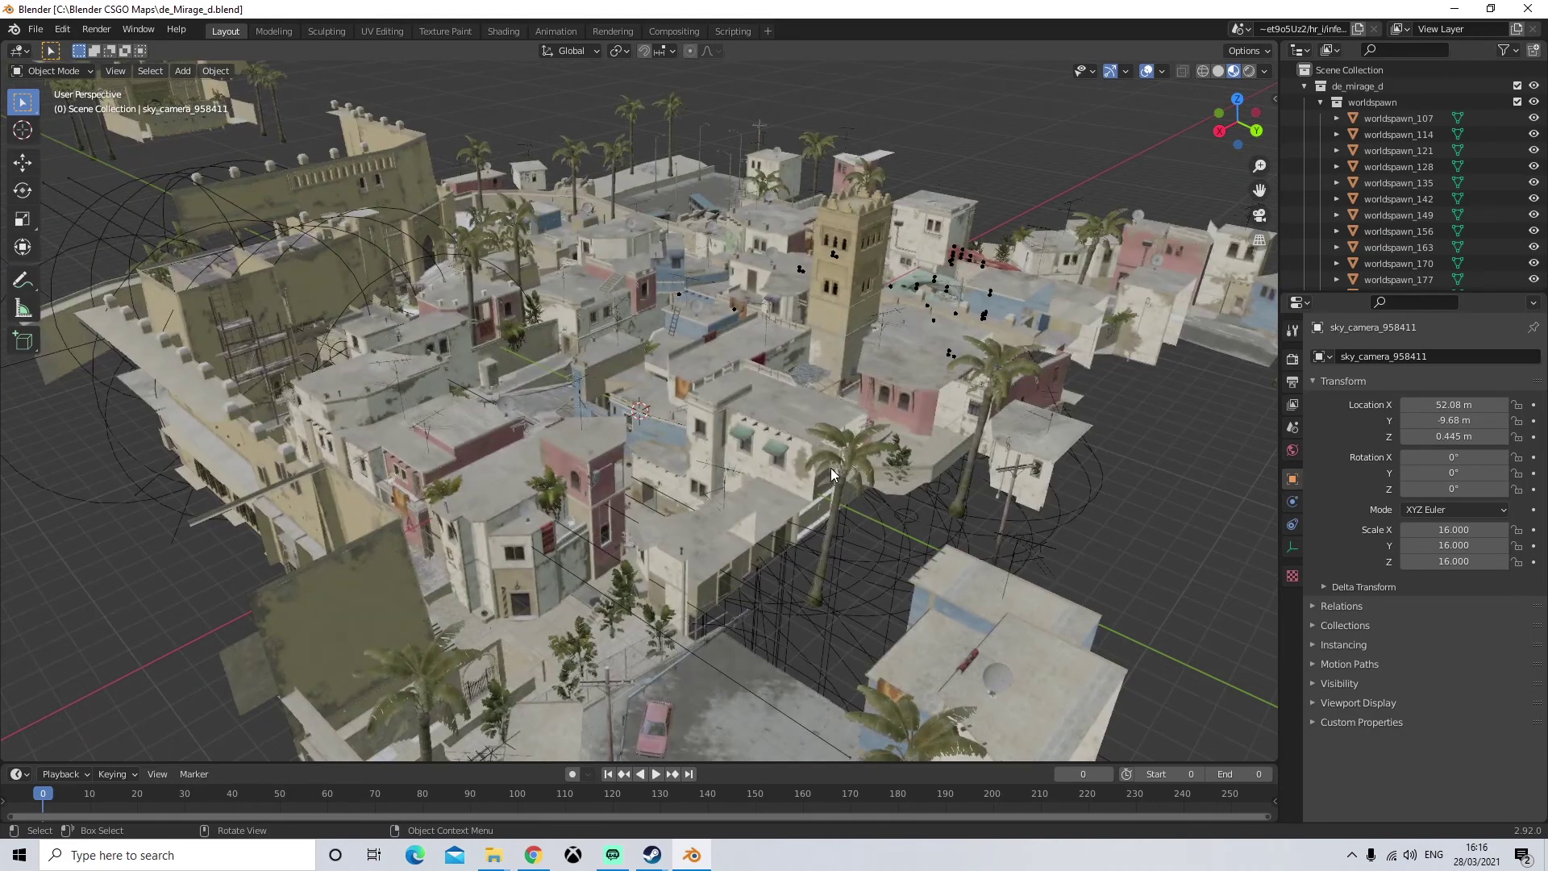
pyautogui.moveTo(816, 452); pyautogui.dragTo(795, 418, button='middle')
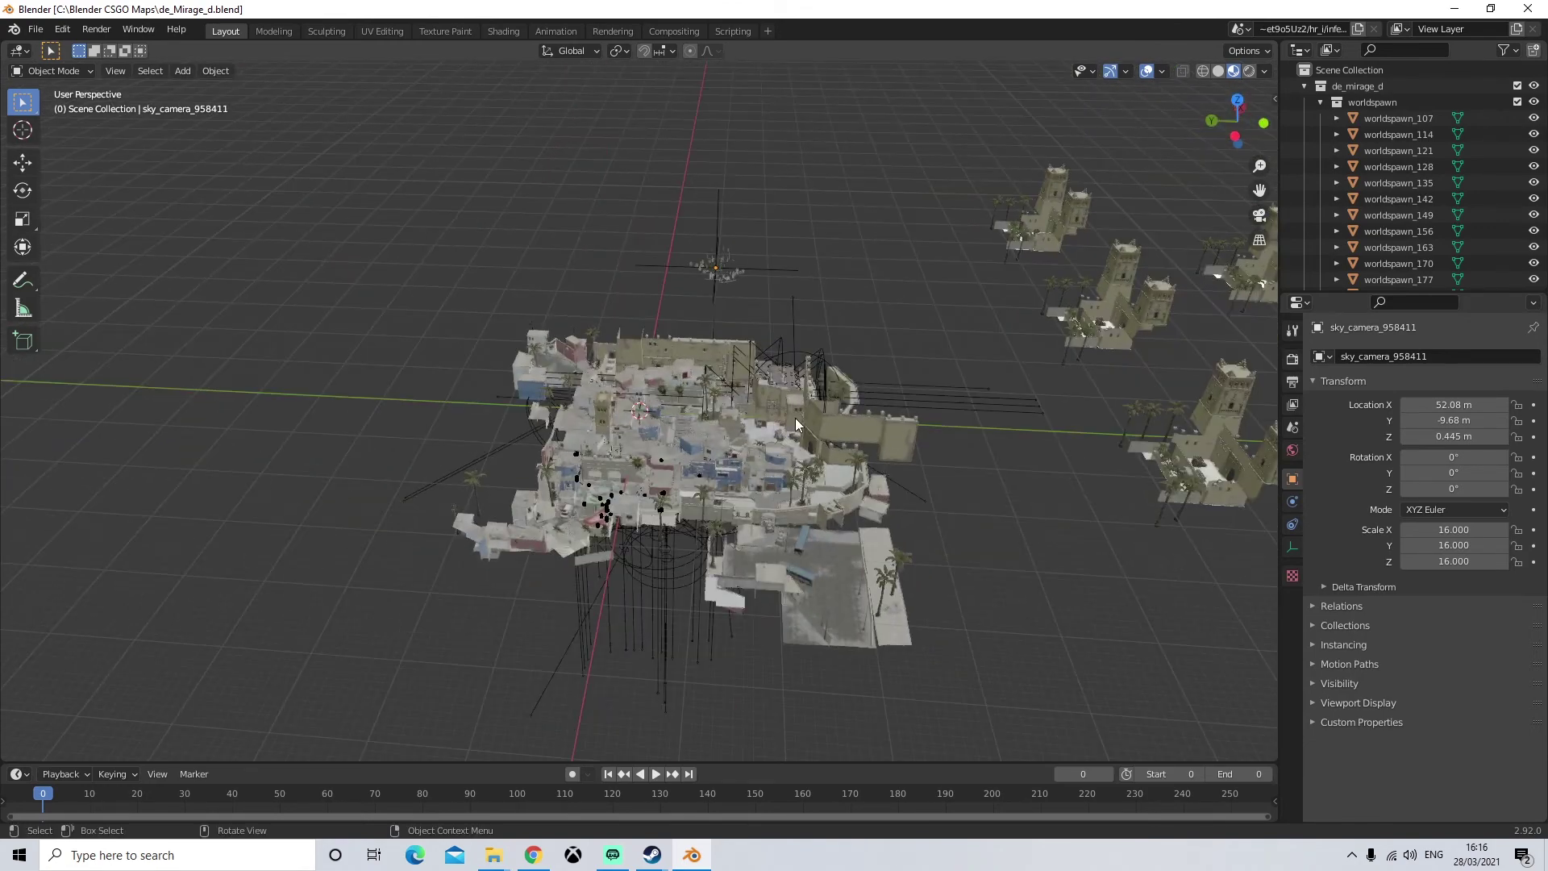
pyautogui.scroll(3, 796, 417)
pyautogui.click(926, 269)
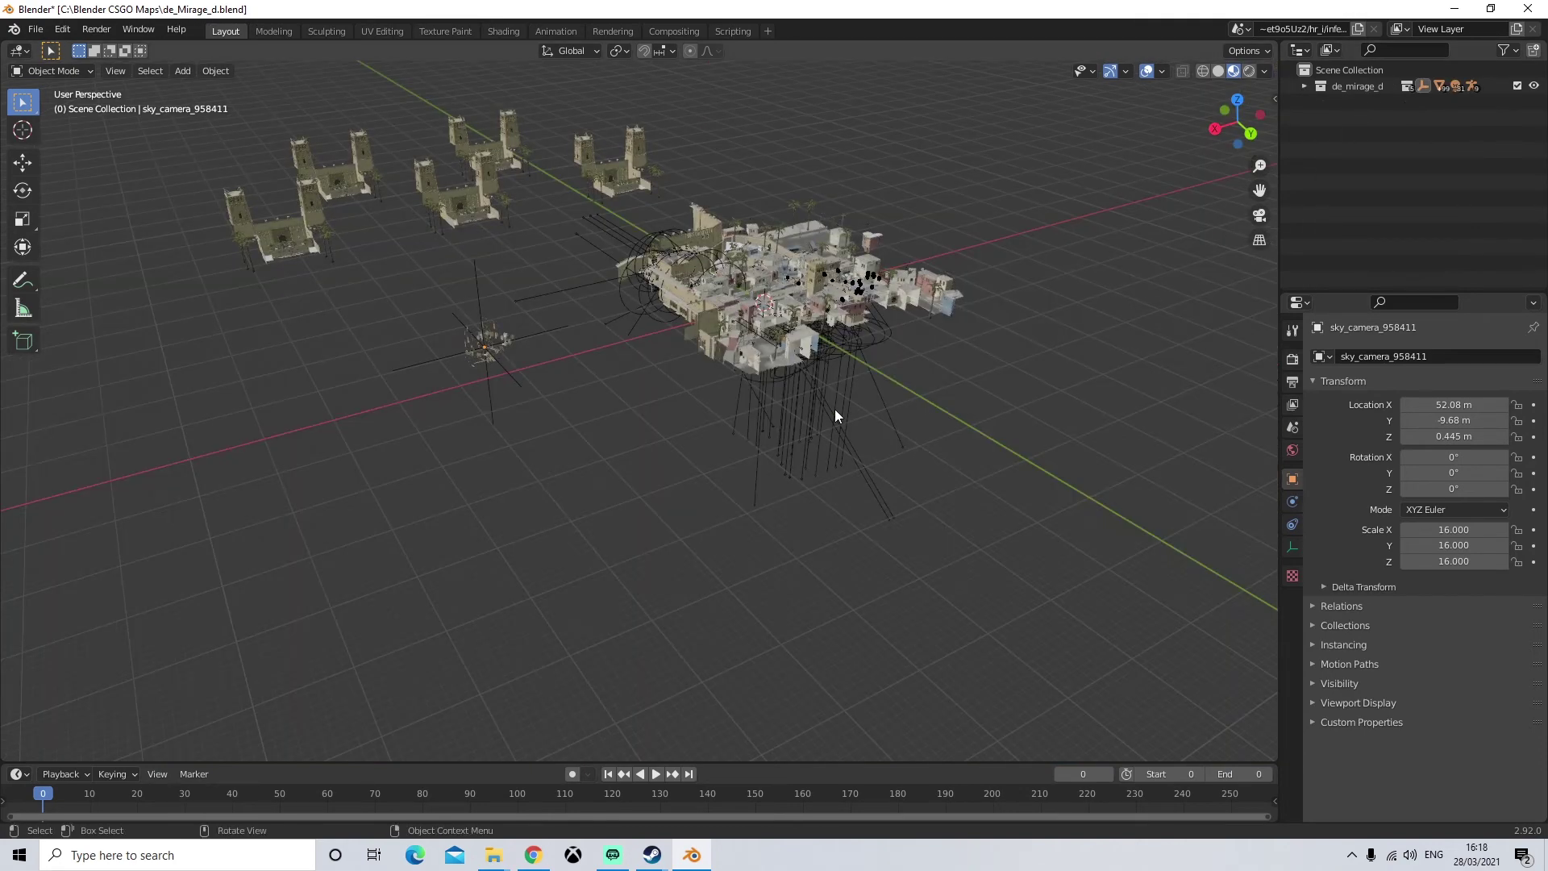
pyautogui.moveTo(413, 305); pyautogui.dragTo(508, 381)
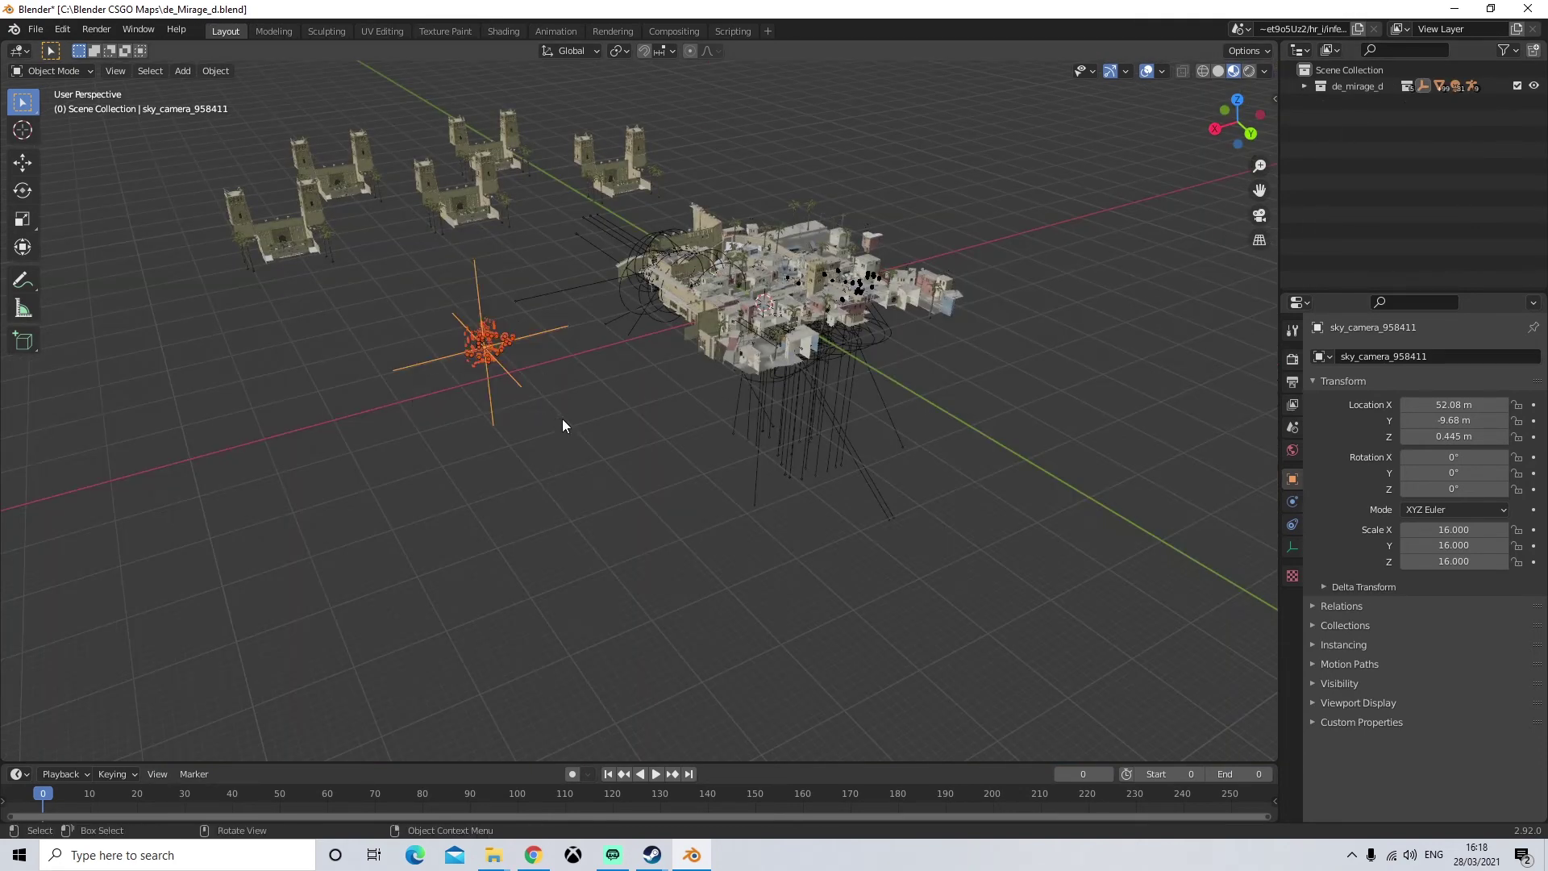
pyautogui.click(567, 464)
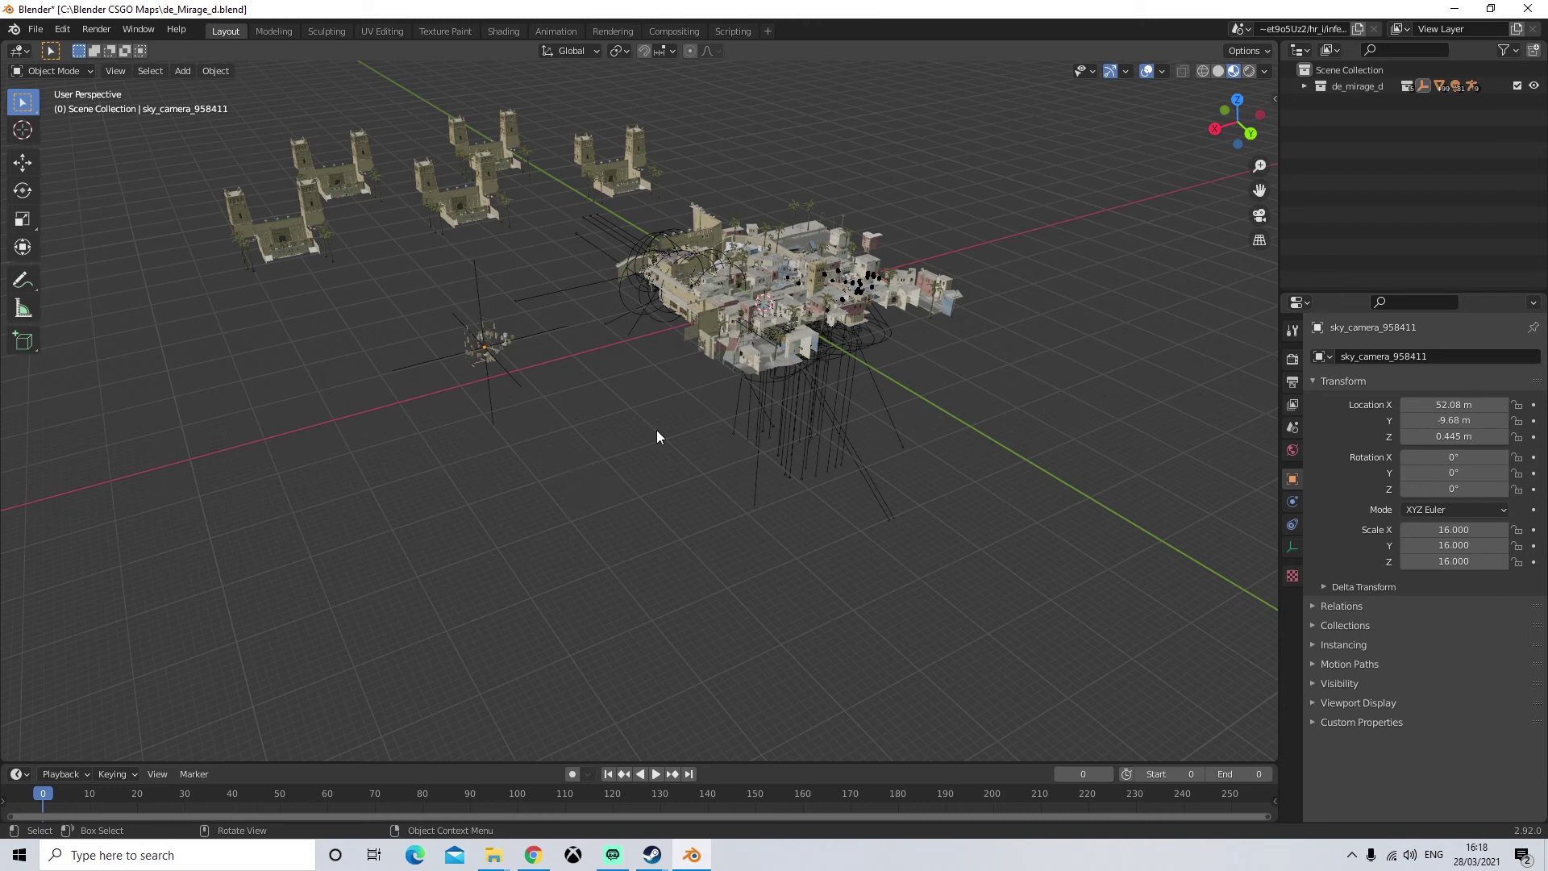
pyautogui.click(1387, 50)
pyautogui.write('sky')
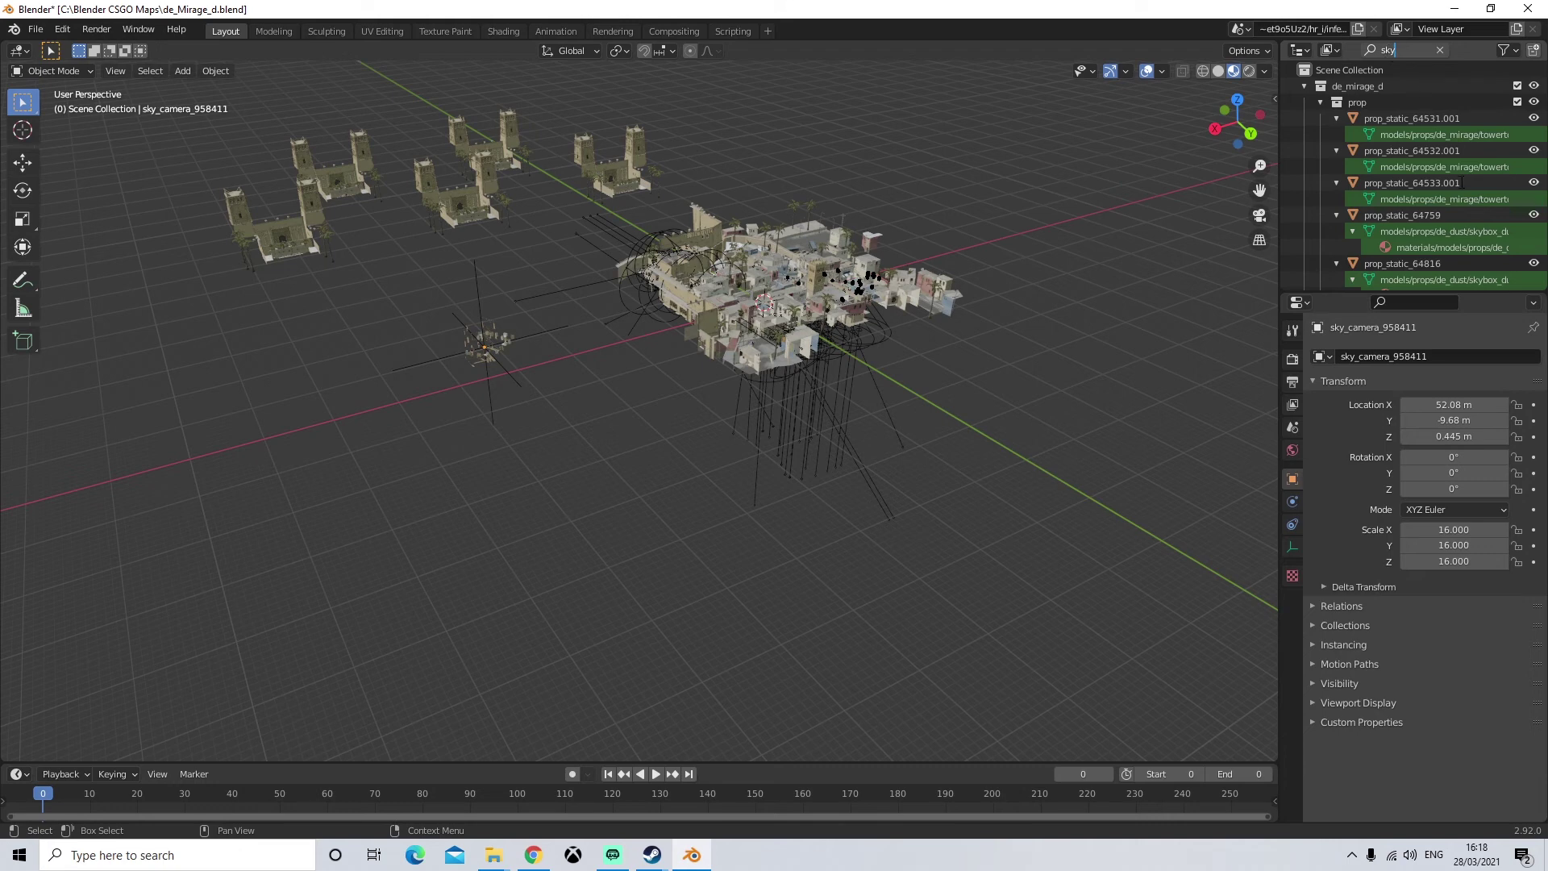
# - Filter the Outliner to 'sky' objects and select sky_camera_958411
pyautogui.press('Return')
pyautogui.scroll(-10, 1436, 186)
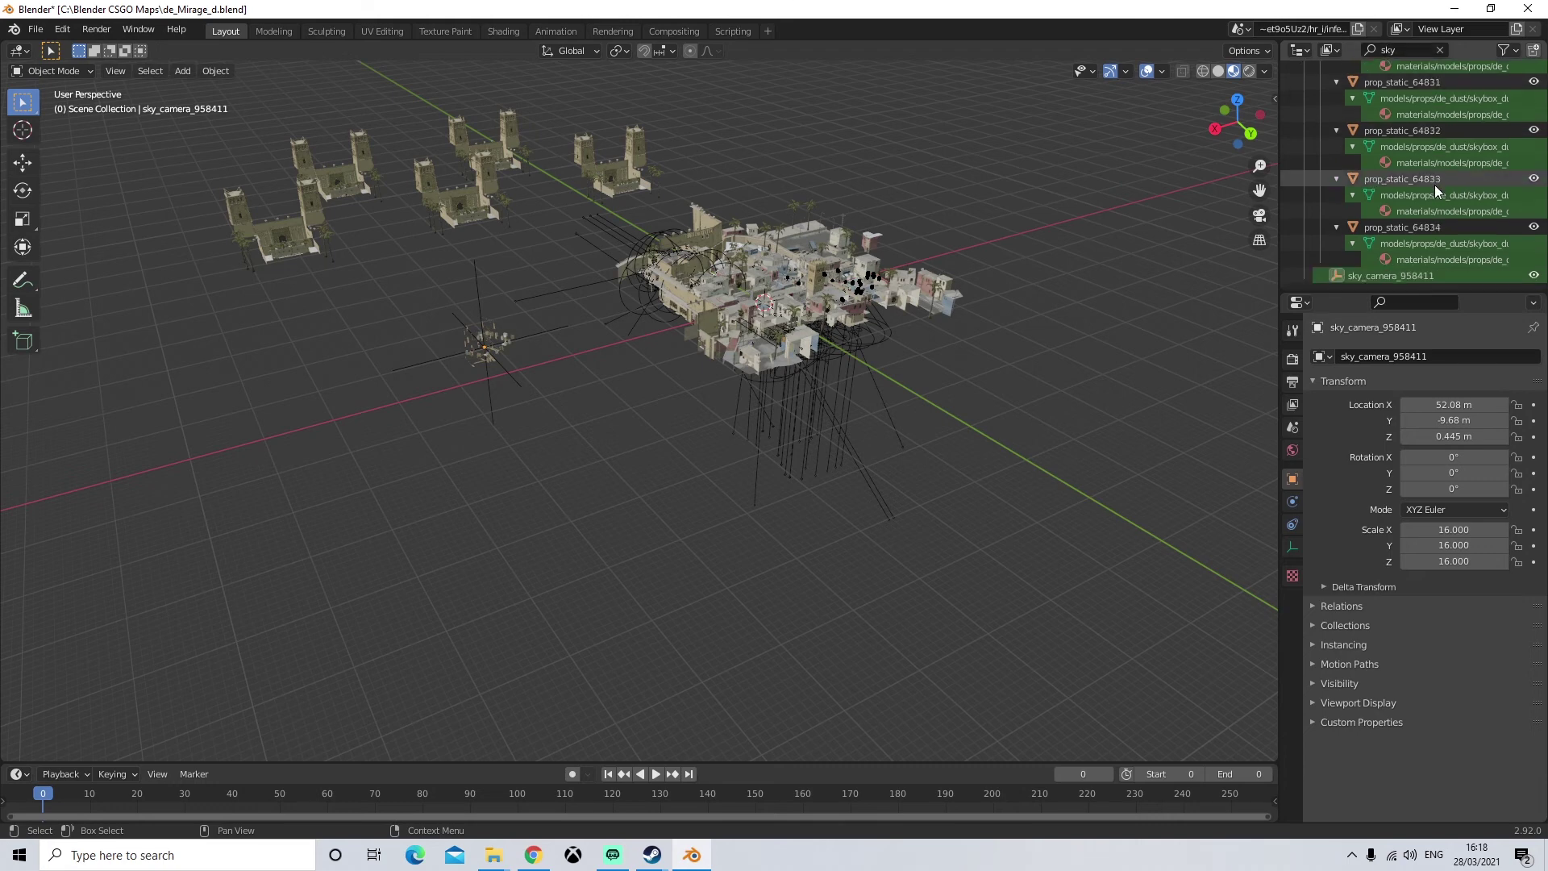
pyautogui.click(1413, 275)
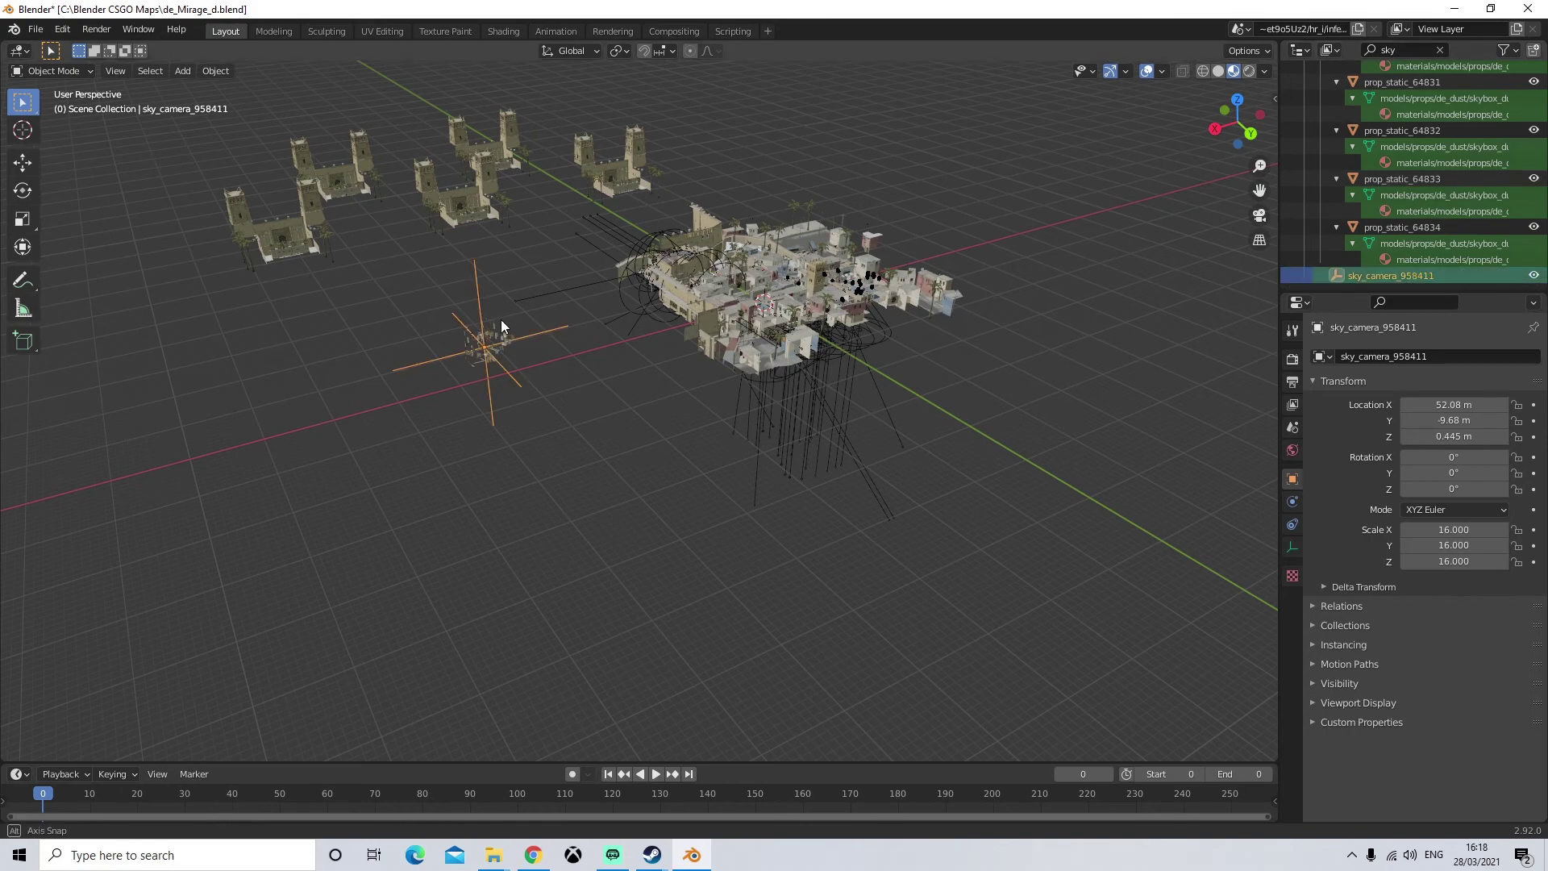
# - Box-select the 3D skybox props surrounding the sky camera in the viewport
pyautogui.moveTo(501, 319); pyautogui.dragTo(462, 337, button='middle')
pyautogui.scroll(6, 472, 342)
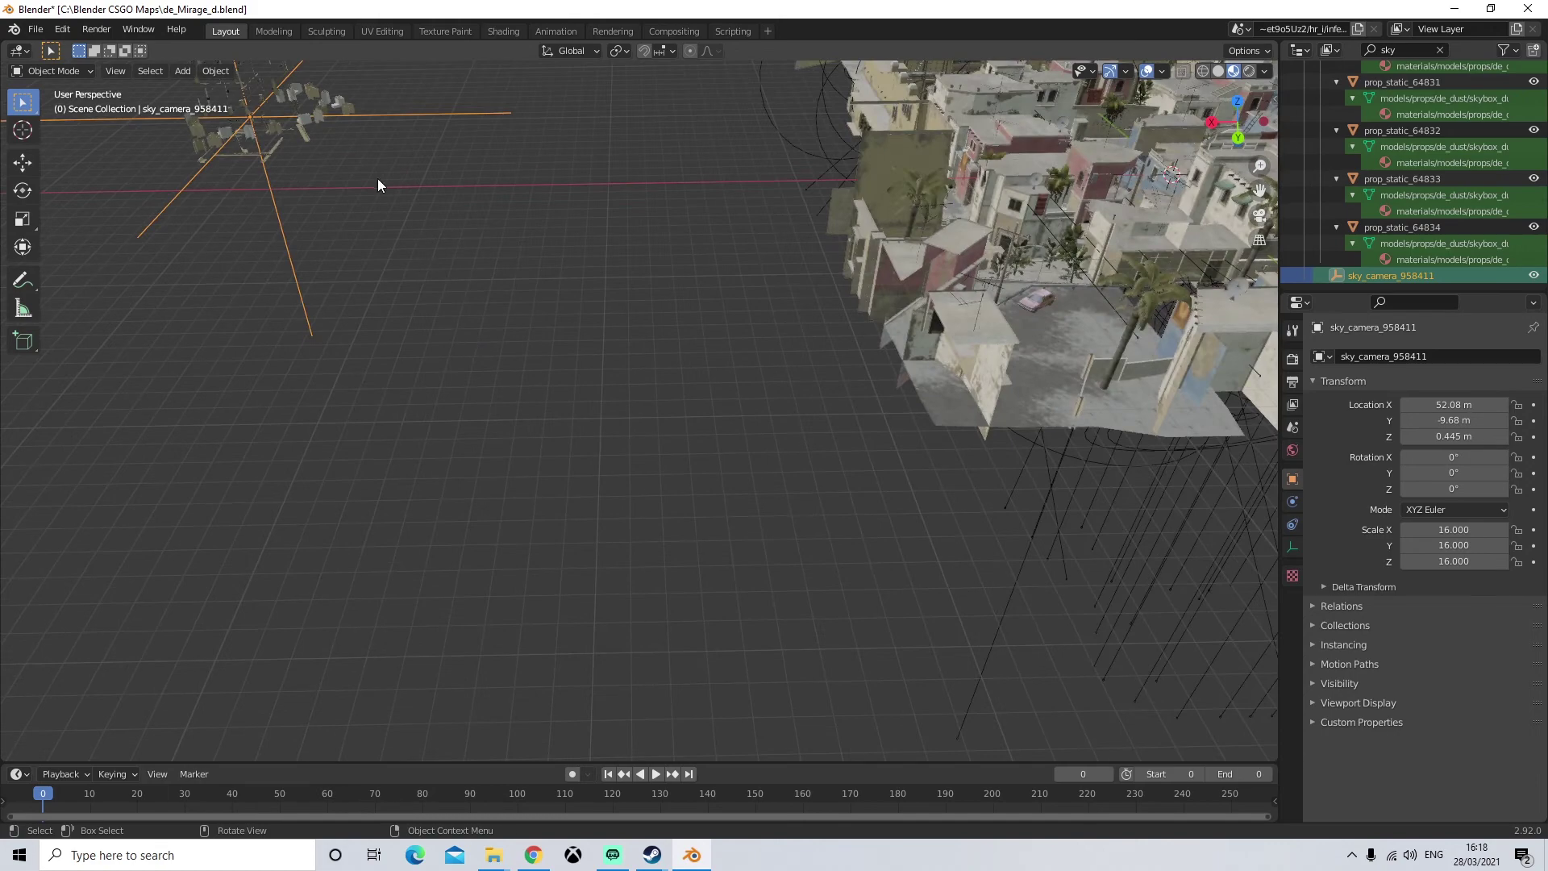
pyautogui.moveTo(377, 177); pyautogui.dragTo(763, 314, button='middle')
pyautogui.scroll(-3, 764, 318)
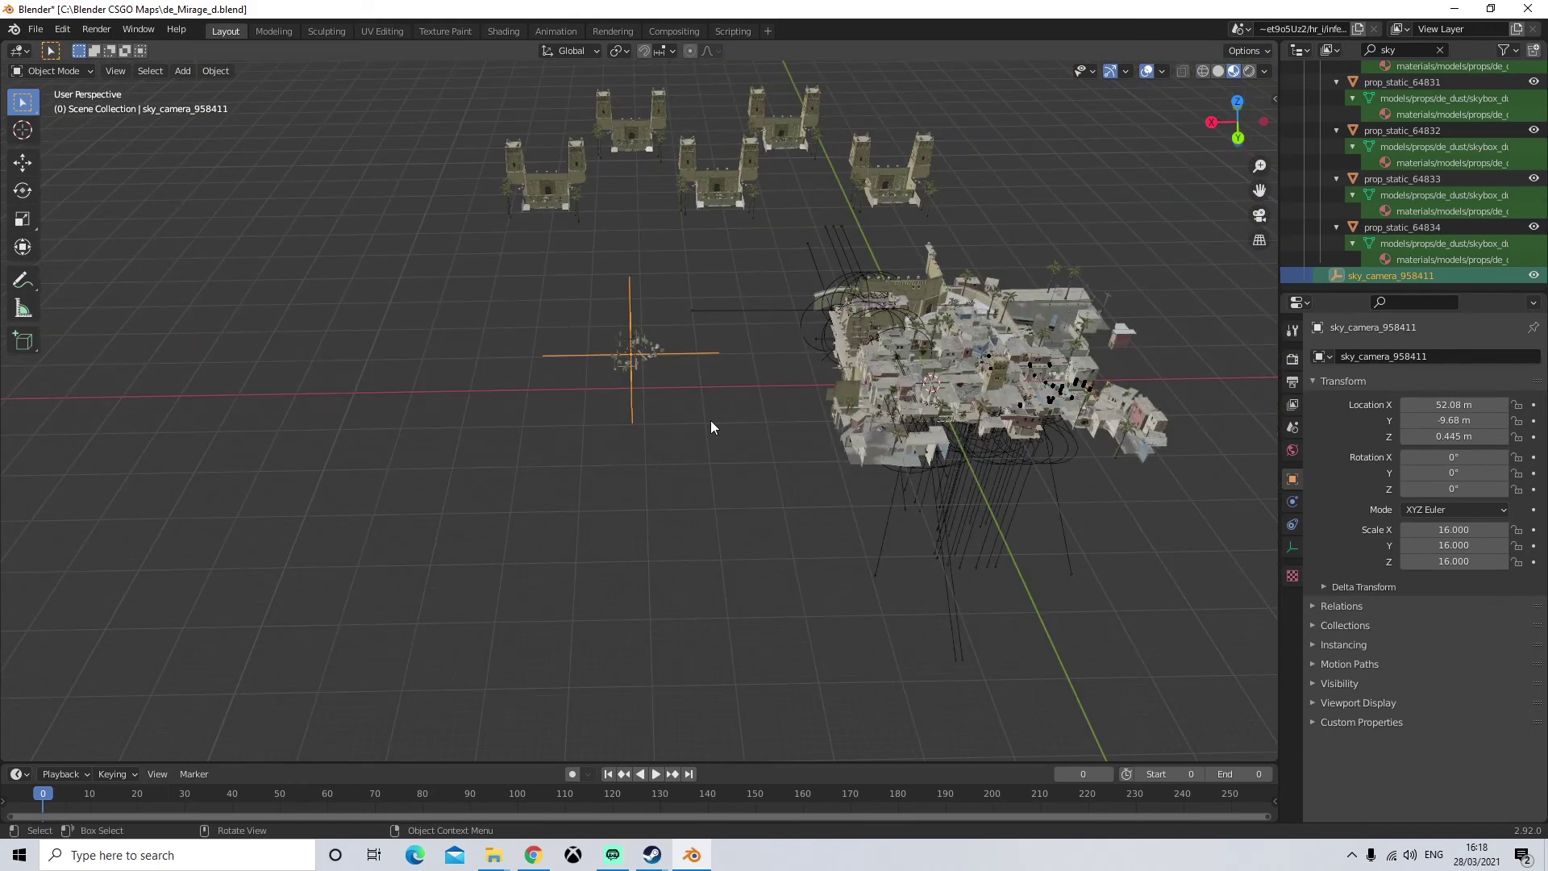
pyautogui.moveTo(712, 425); pyautogui.dragTo(621, 455, button='middle')
pyautogui.moveTo(539, 242); pyautogui.dragTo(740, 450)
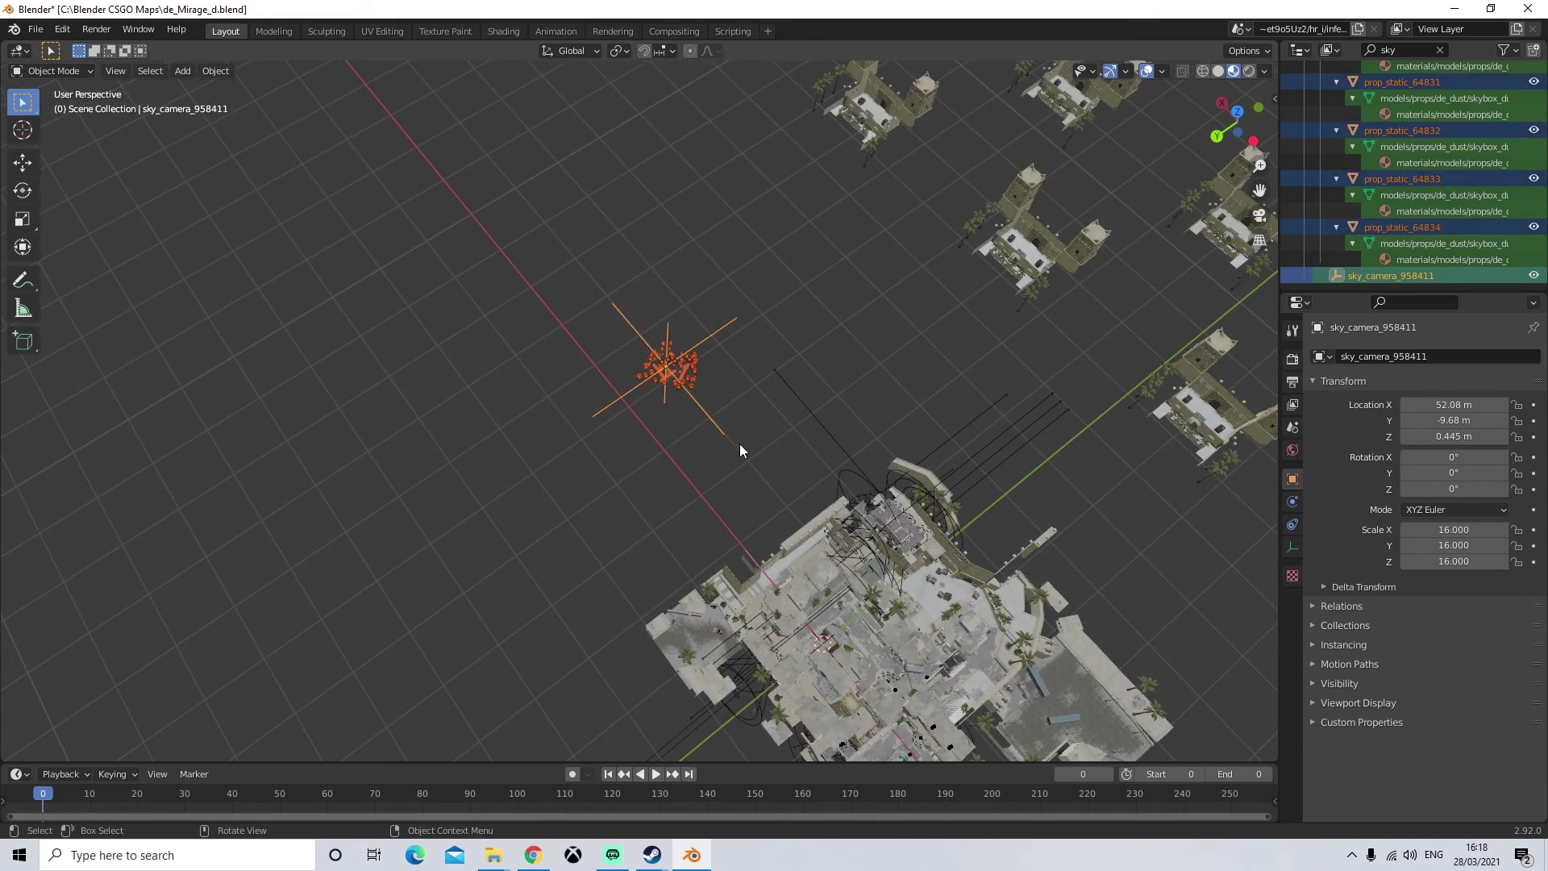
pyautogui.click(215, 71)
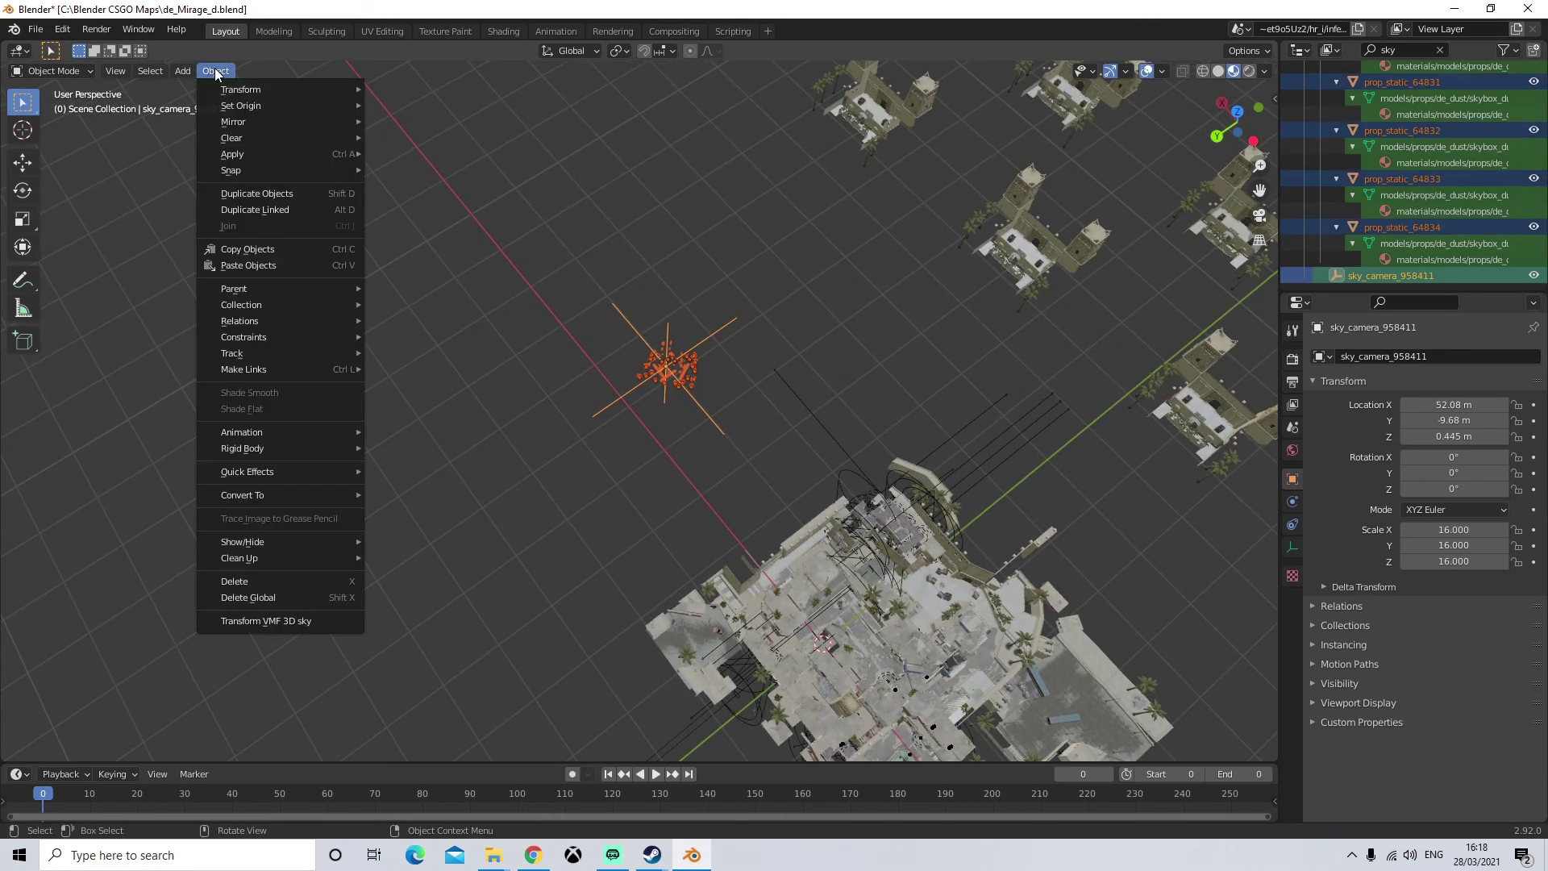
# - Apply Transform VMF 3D sky to scale the selected skybox props into place
pyautogui.click(279, 622)
pyautogui.scroll(-5, 623, 458)
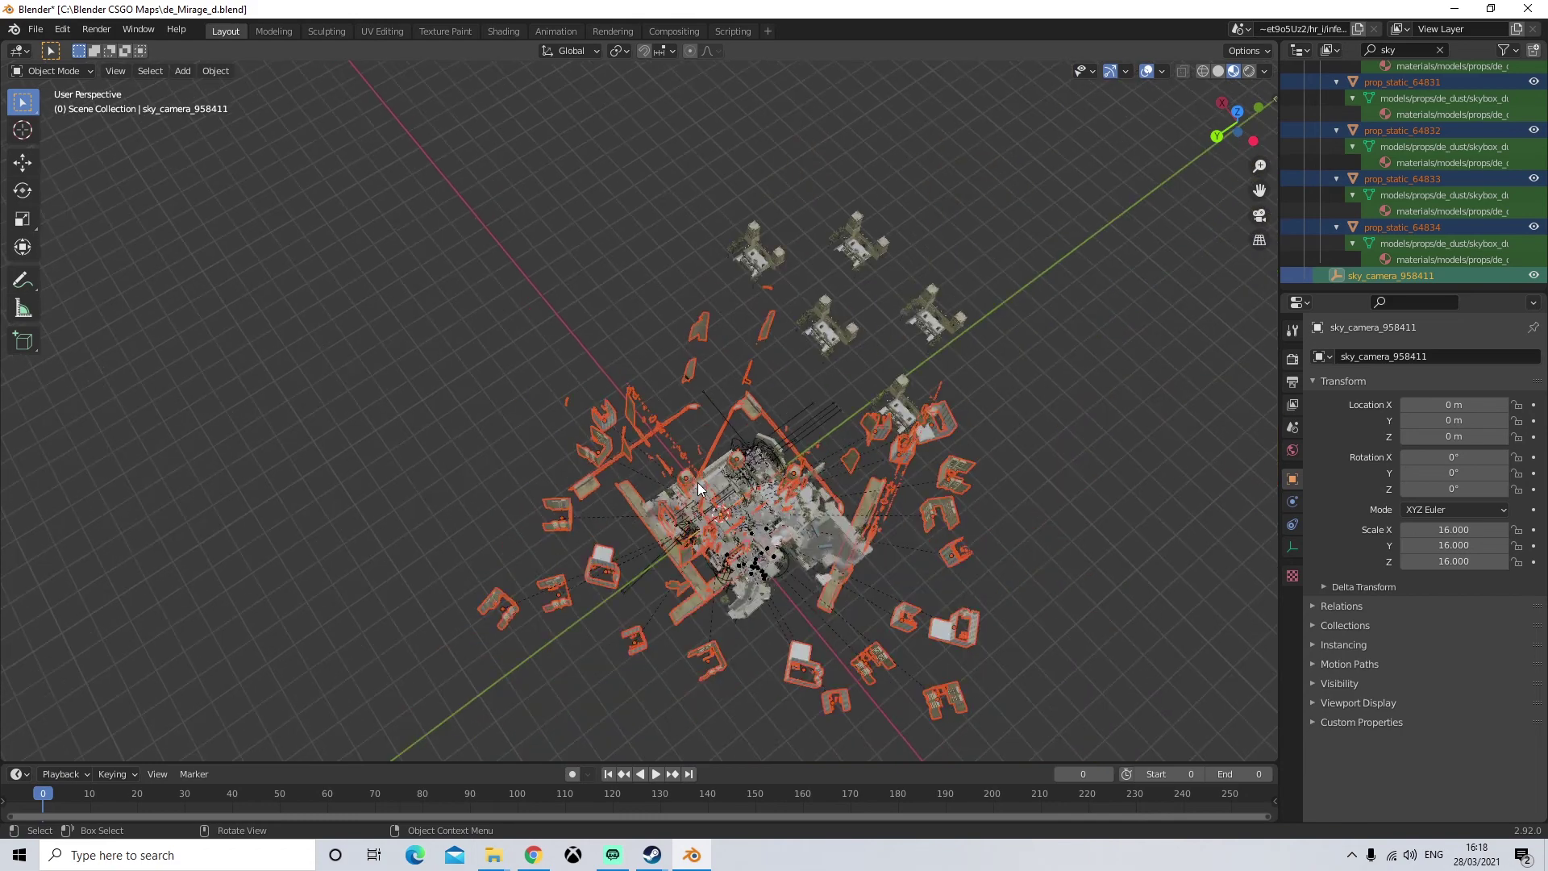
pyautogui.moveTo(625, 457); pyautogui.dragTo(927, 416, button='middle')
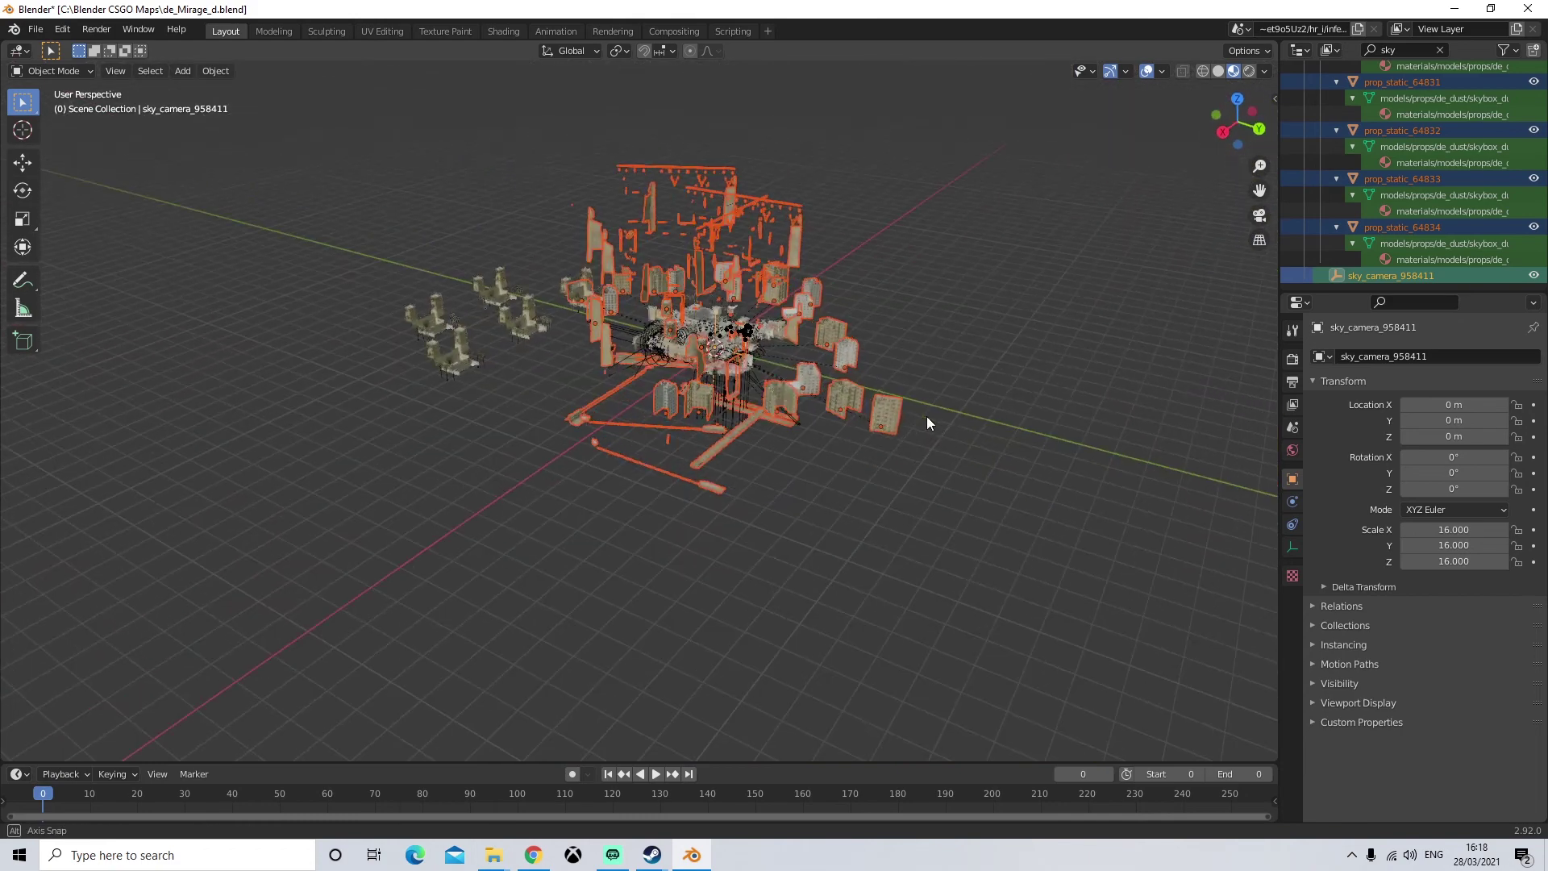
# - Orbit around the Mirage map to inspect the full-size skybox buildings ringing it
pyautogui.hotkey('alt', 'a')
pyautogui.moveTo(599, 396); pyautogui.dragTo(848, 341, button='middle')
pyautogui.scroll(4, 628, 368)
pyautogui.moveTo(627, 368); pyautogui.dragTo(961, 381, button='middle')
pyautogui.click(736, 307)
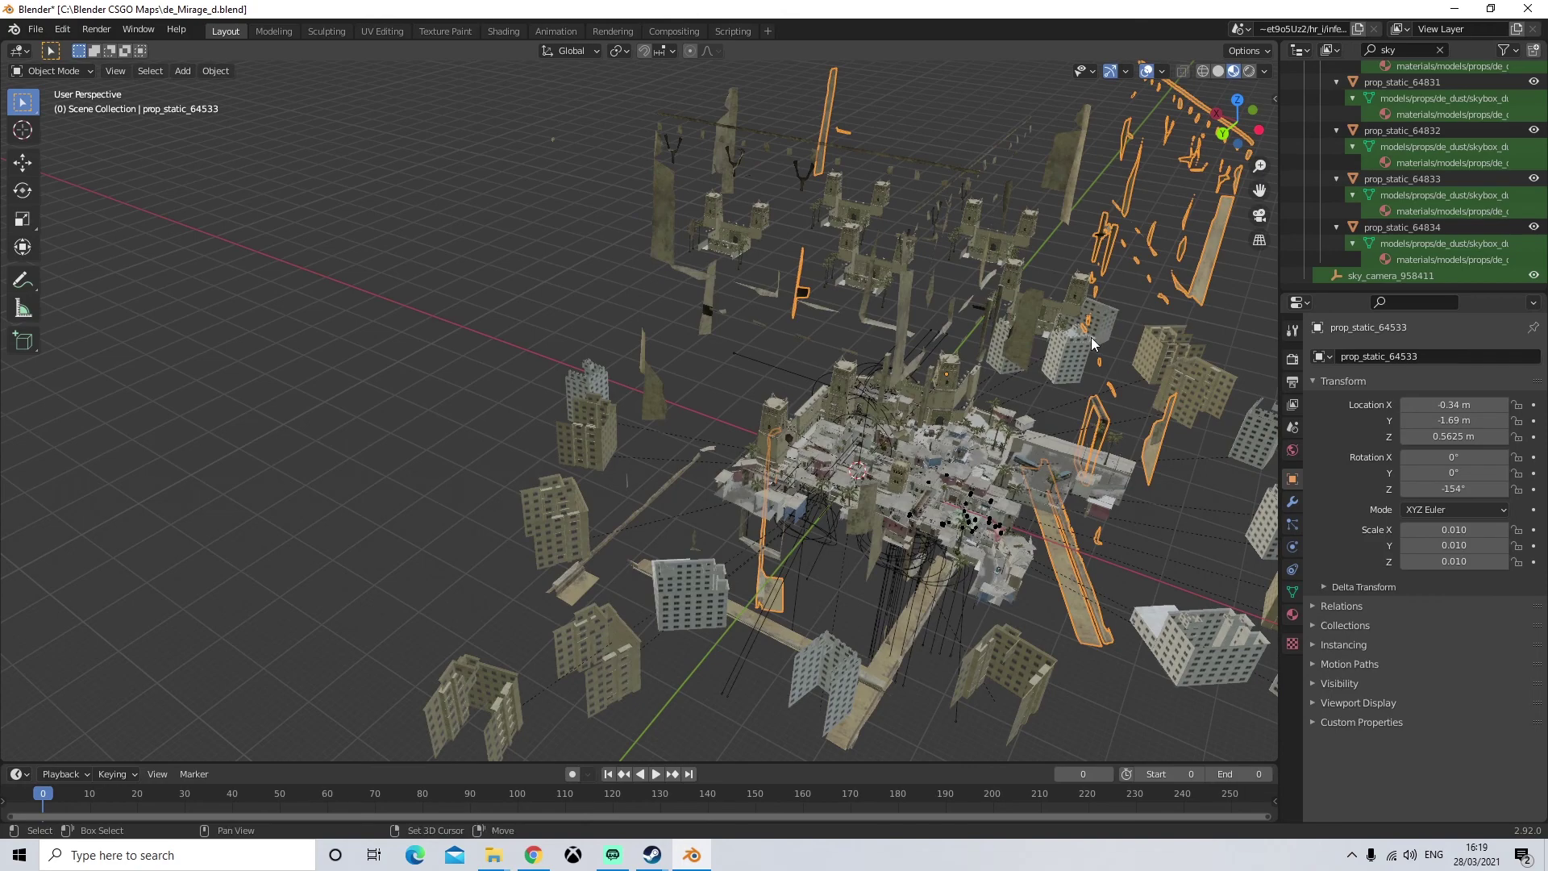
pyautogui.moveTo(1091, 337); pyautogui.dragTo(766, 397, button='middle')
pyautogui.click(999, 335)
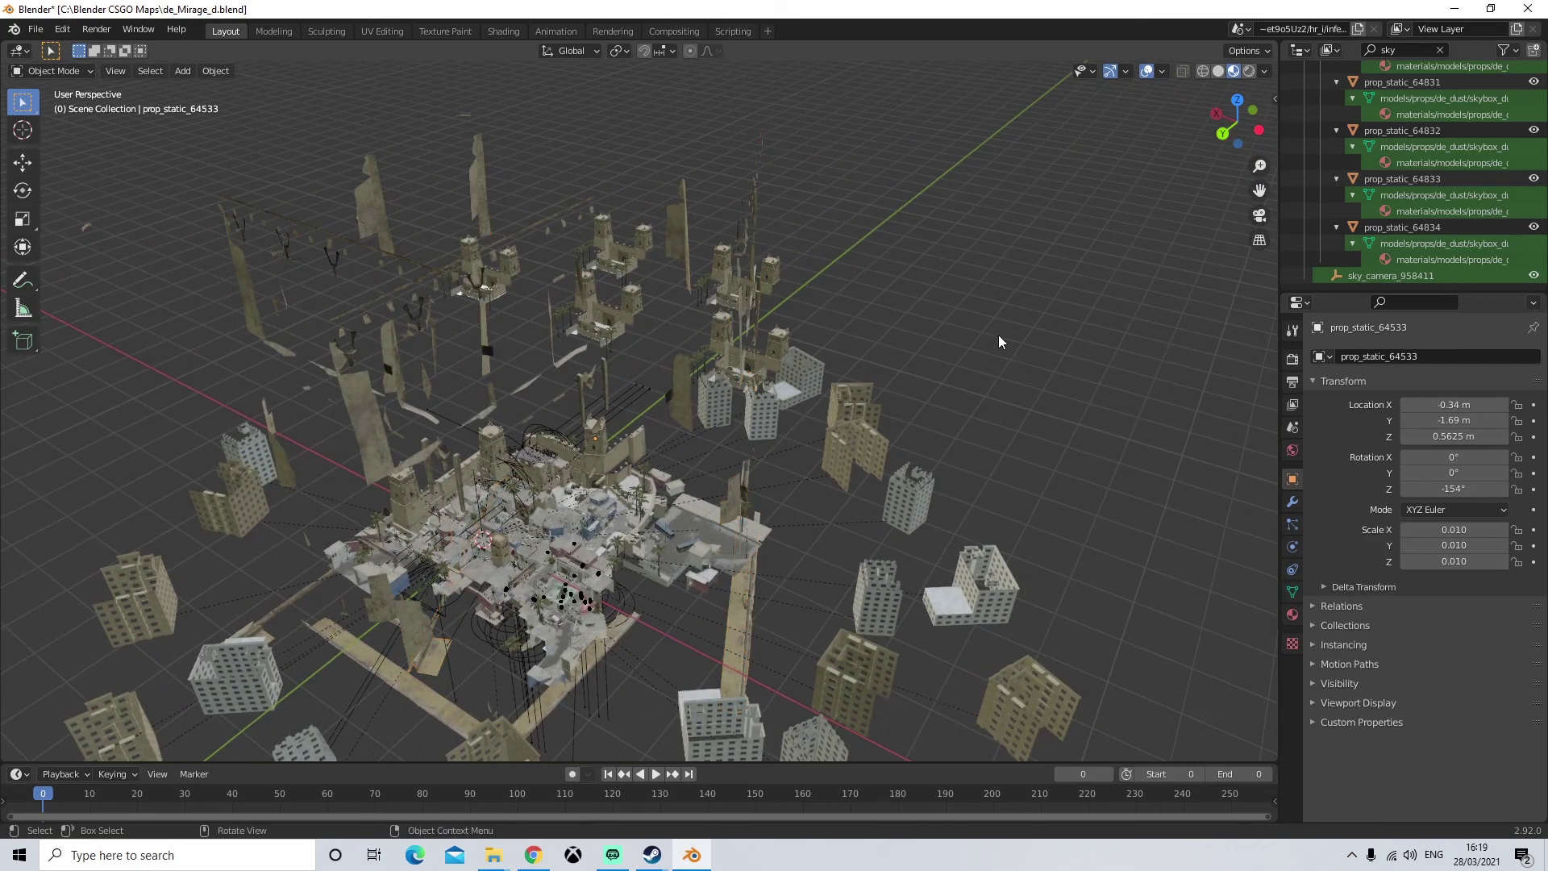
pyautogui.moveTo(718, 342); pyautogui.dragTo(839, 329, button='middle')
pyautogui.scroll(2, 839, 329)
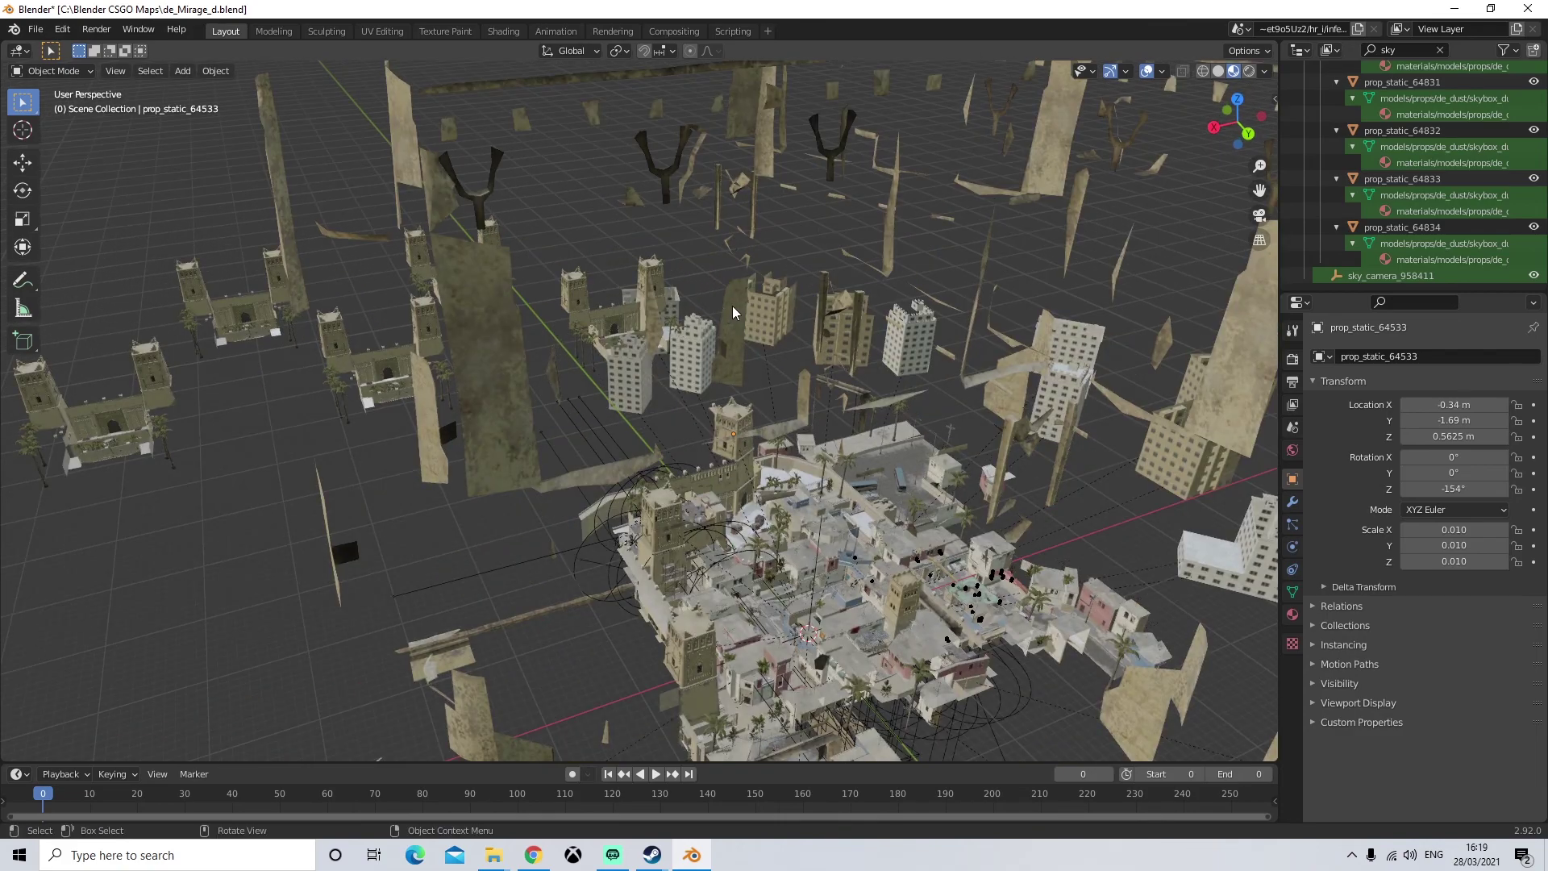
pyautogui.moveTo(734, 312); pyautogui.dragTo(755, 352, button='middle')
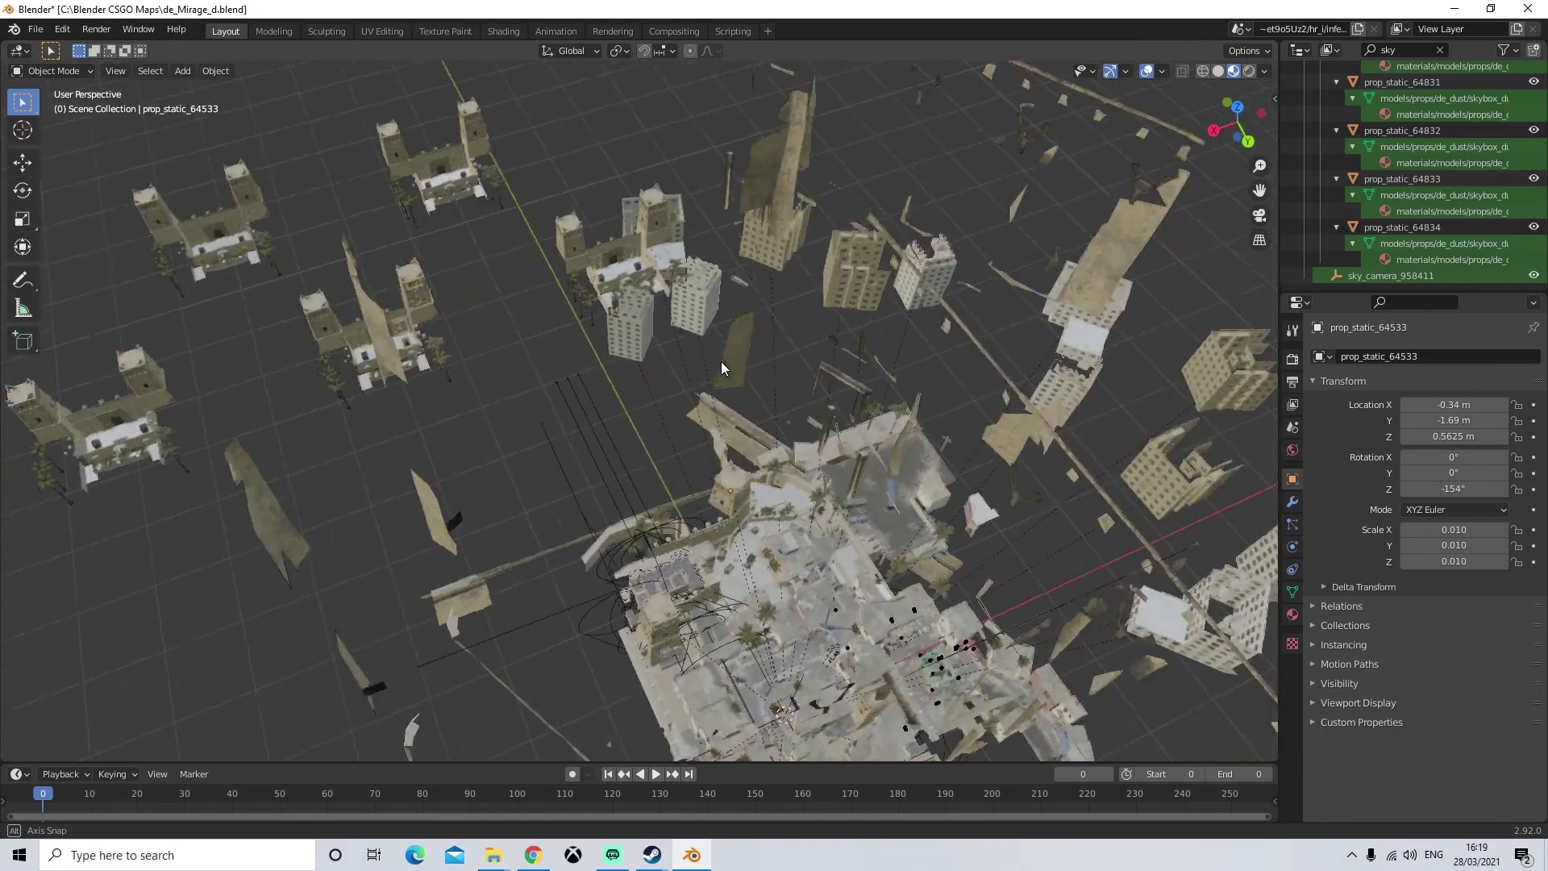
pyautogui.moveTo(722, 363); pyautogui.dragTo(1024, 306, button='middle')
# - From a top-down view, trial-select several skybox buildings, then clear the selection
pyautogui.scroll(-5, 1024, 306)
pyautogui.scroll(3, 778, 327)
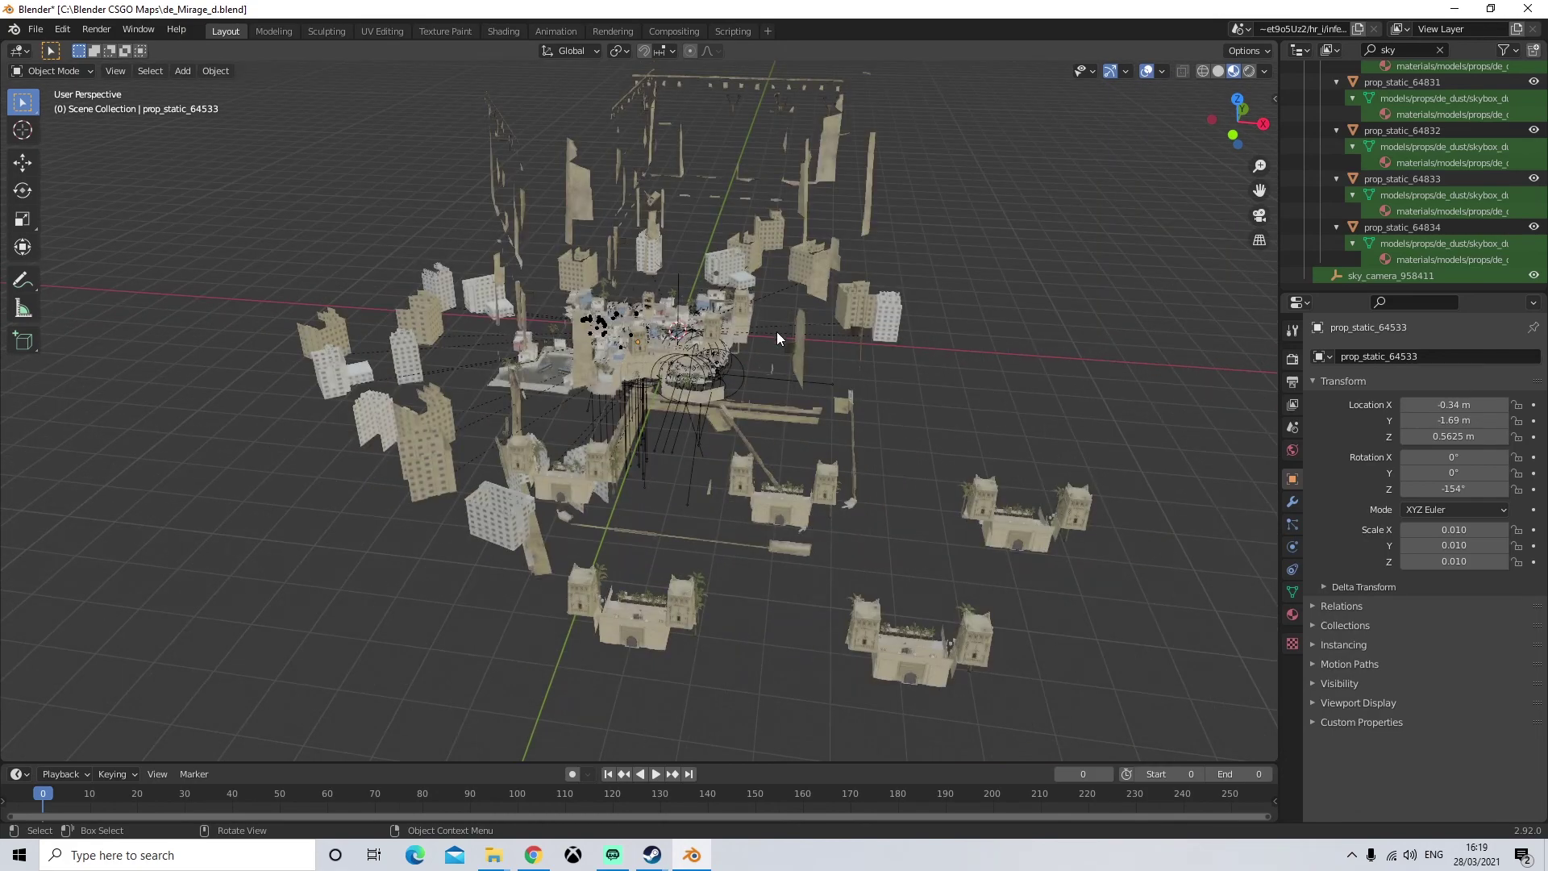
pyautogui.moveTo(807, 159); pyautogui.dragTo(985, 276, button='middle')
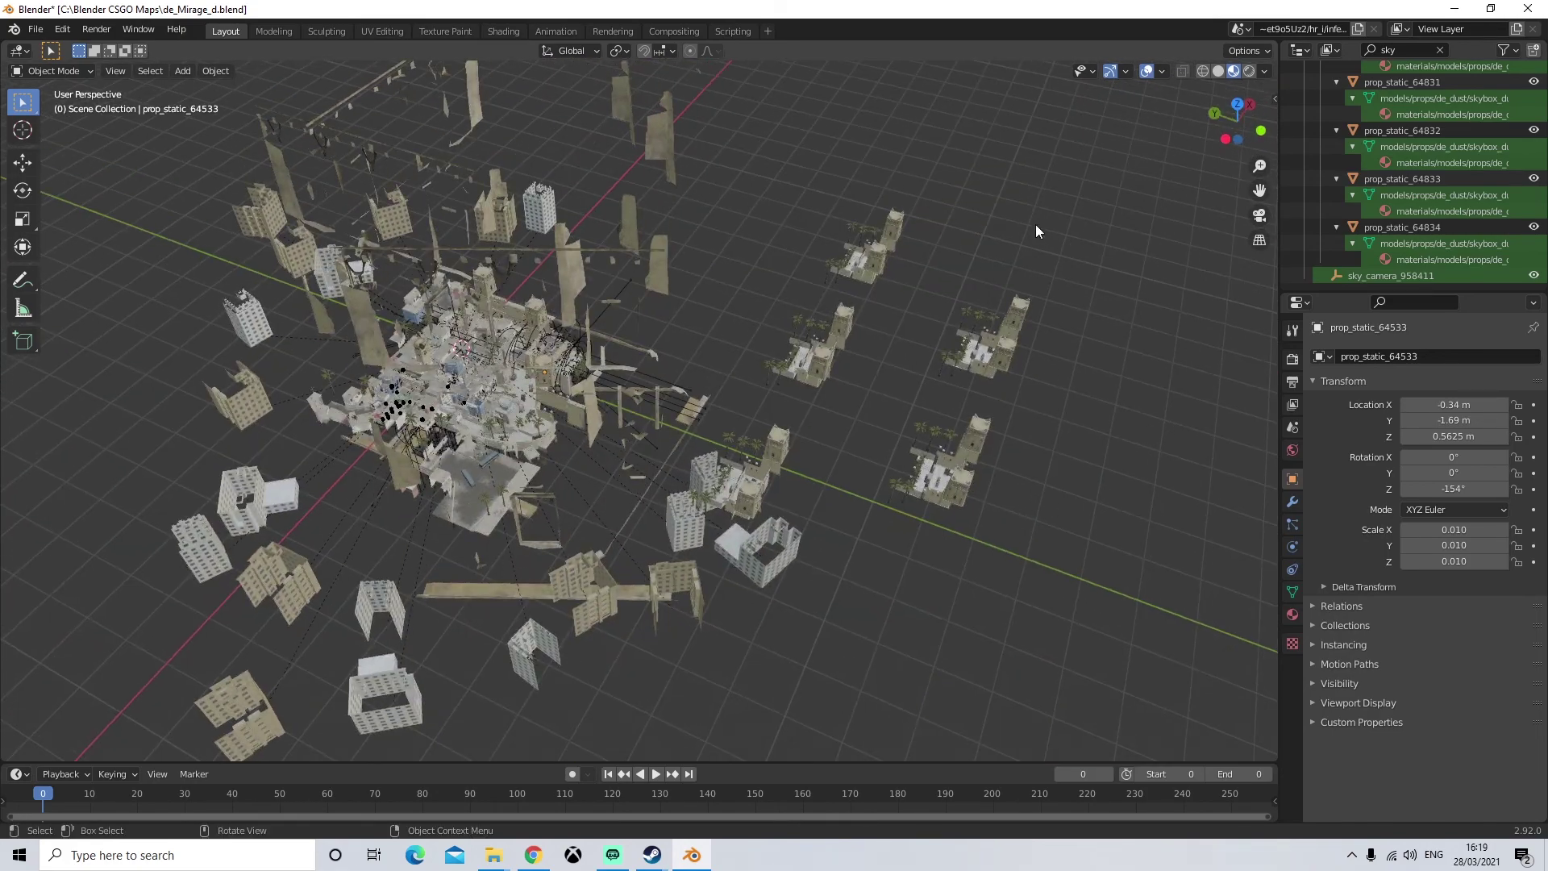
pyautogui.moveTo(841, 210); pyautogui.dragTo(955, 315)
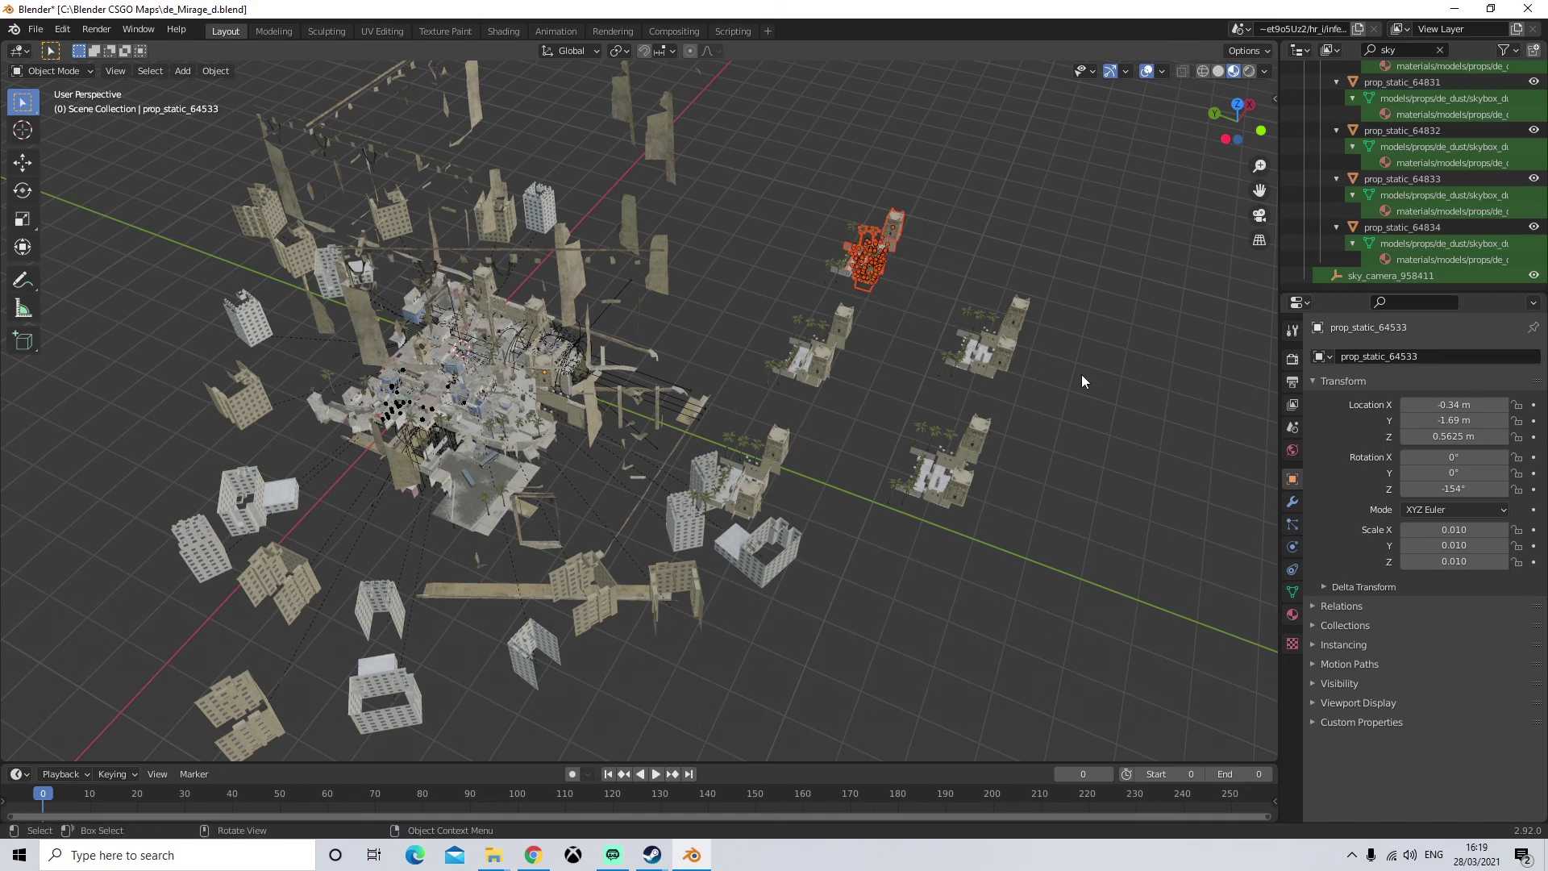
pyautogui.click(1080, 444)
pyautogui.scroll(6, 887, 345)
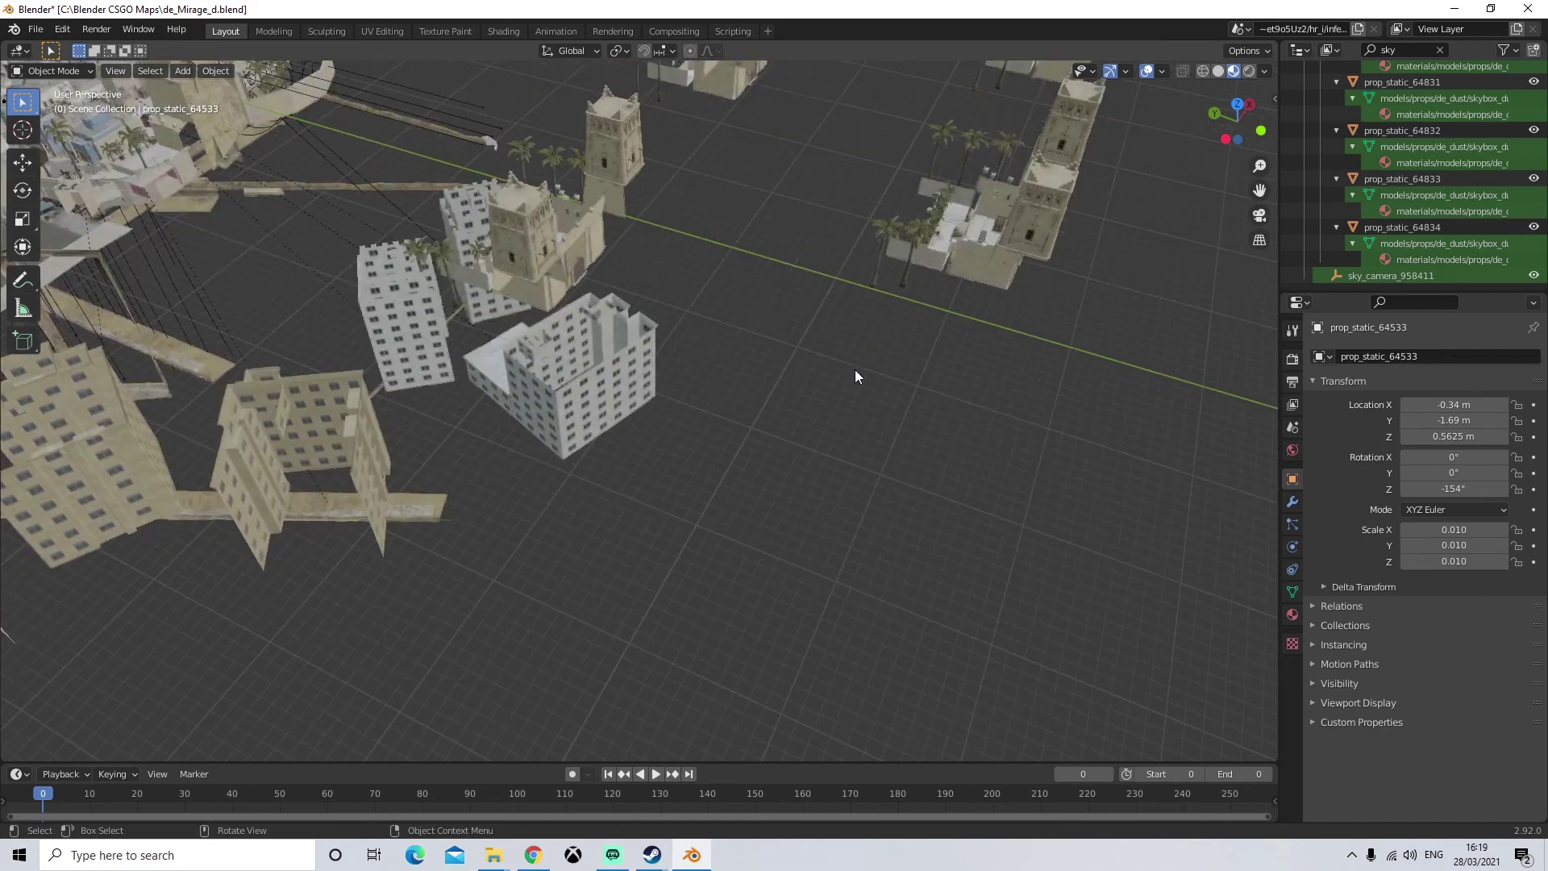
pyautogui.scroll(-3, 854, 373)
pyautogui.moveTo(1061, 147); pyautogui.dragTo(806, 365)
pyautogui.click(216, 70)
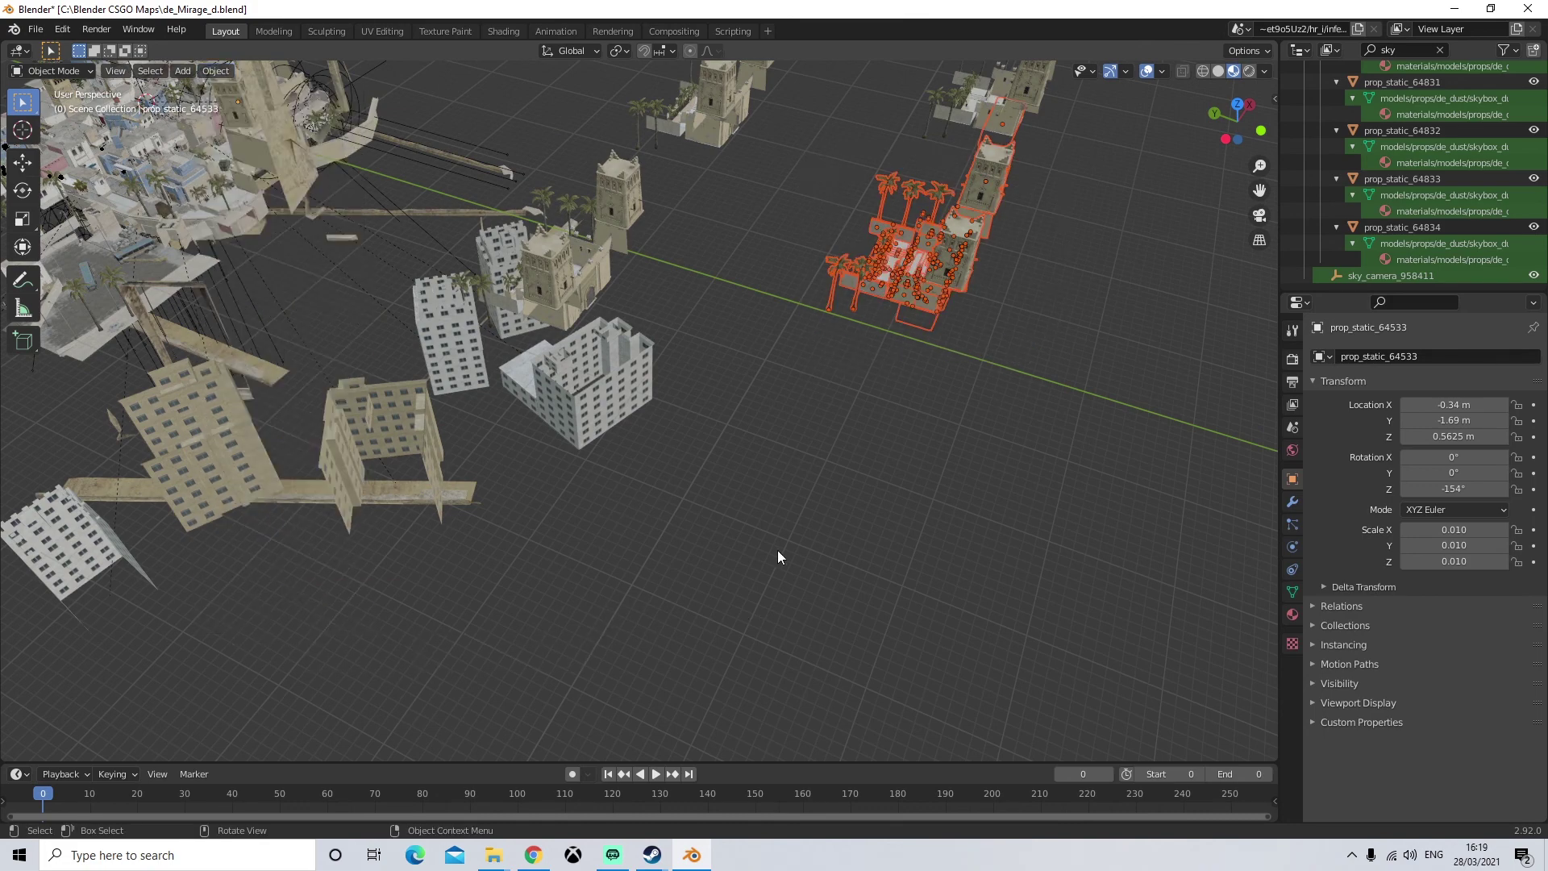
pyautogui.click(1238, 260)
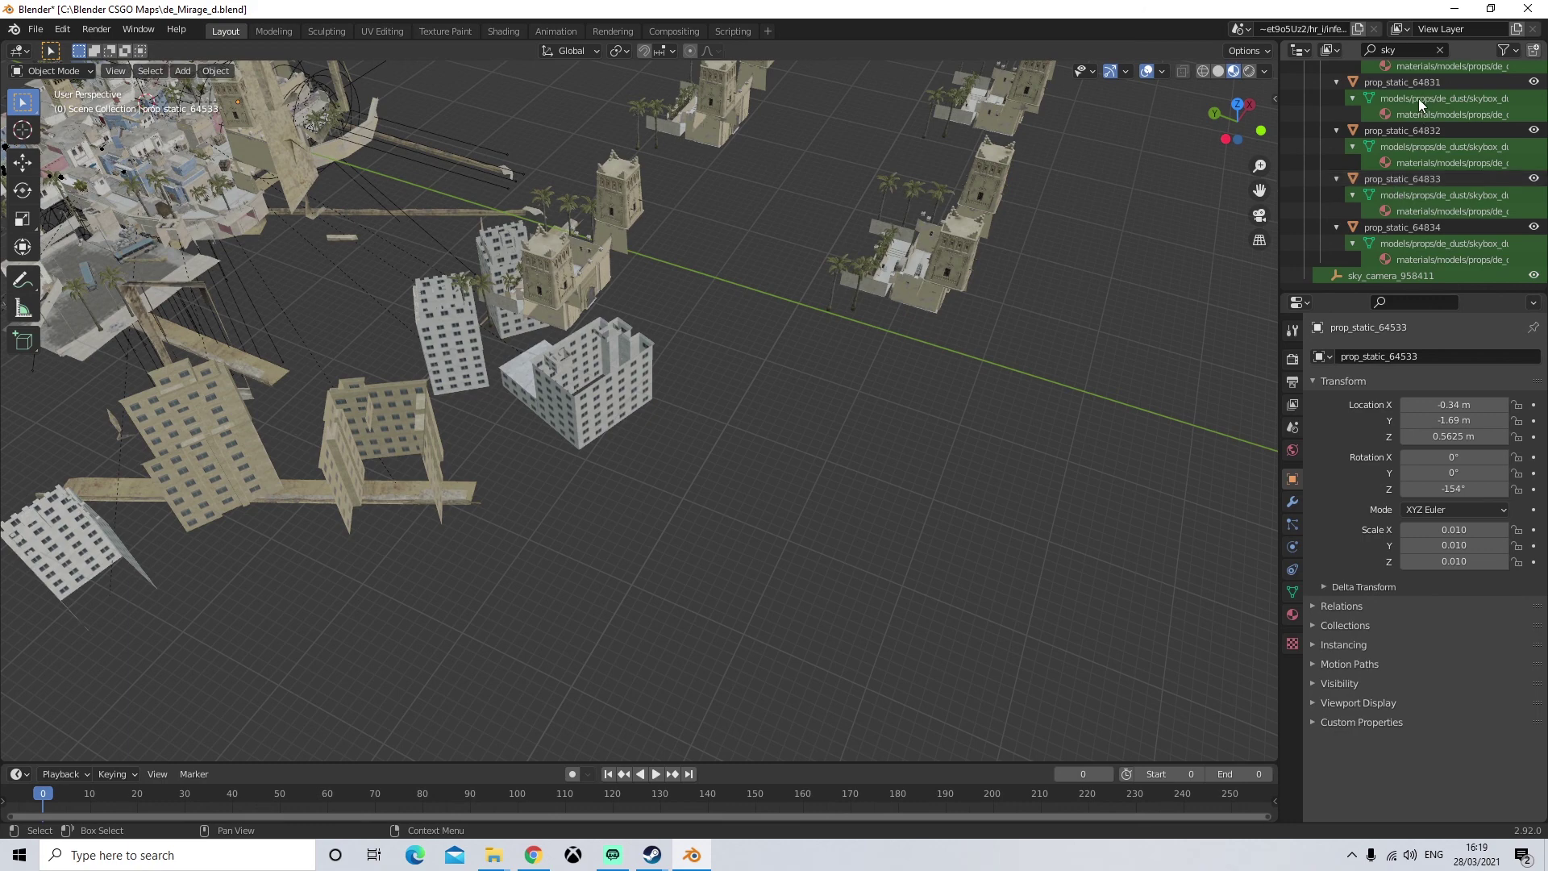
# - Select the four distant walled-compound props lying off to the side of the map
pyautogui.press('a')
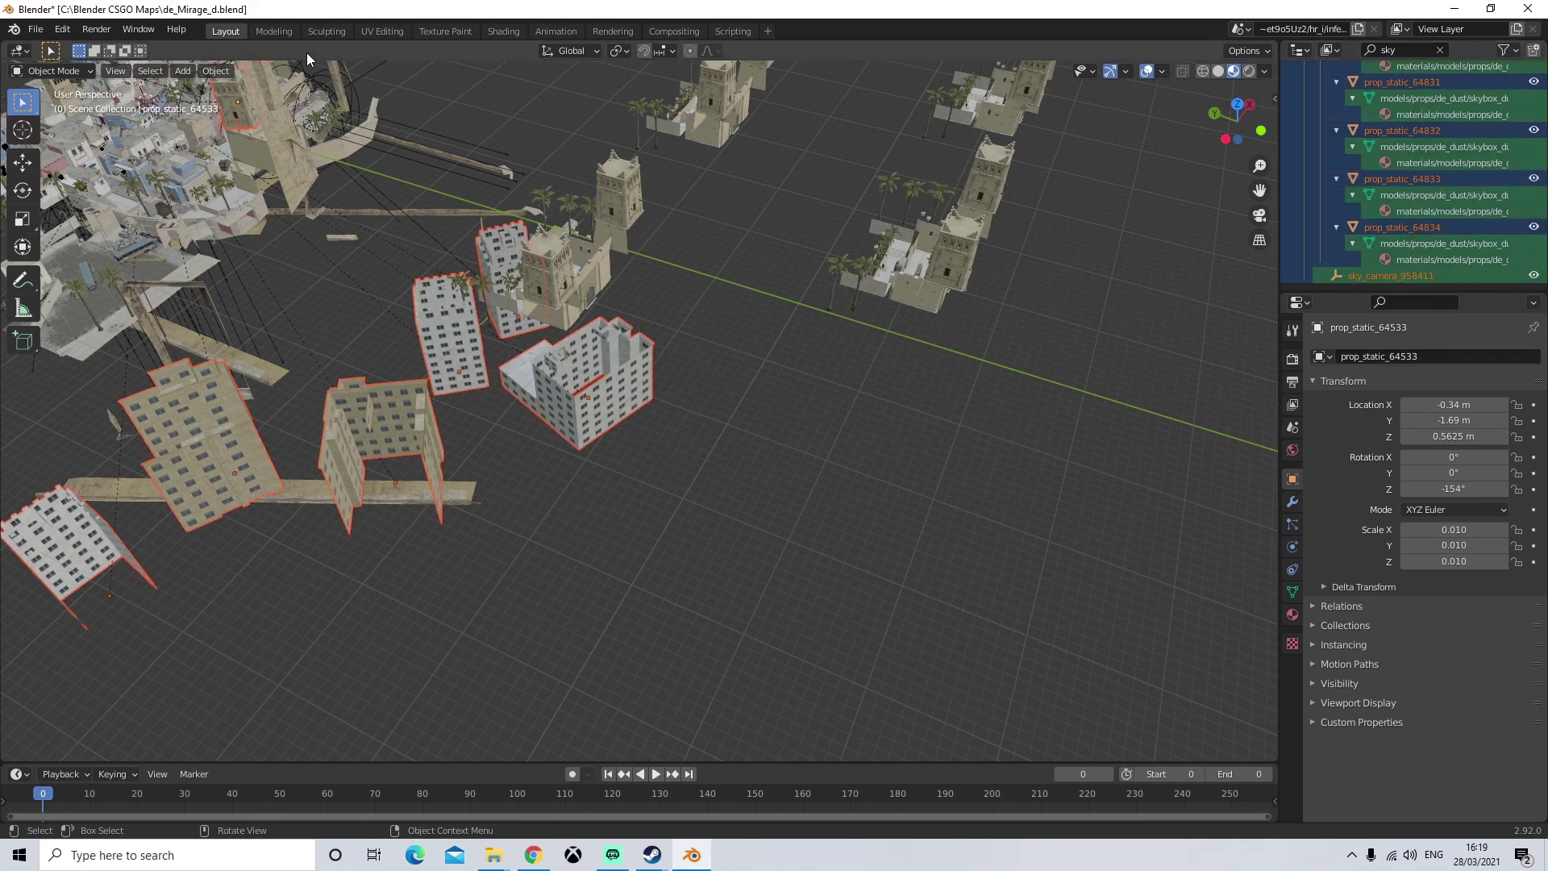
pyautogui.click(211, 71)
pyautogui.scroll(-6, 872, 365)
pyautogui.moveTo(836, 243); pyautogui.dragTo(660, 566)
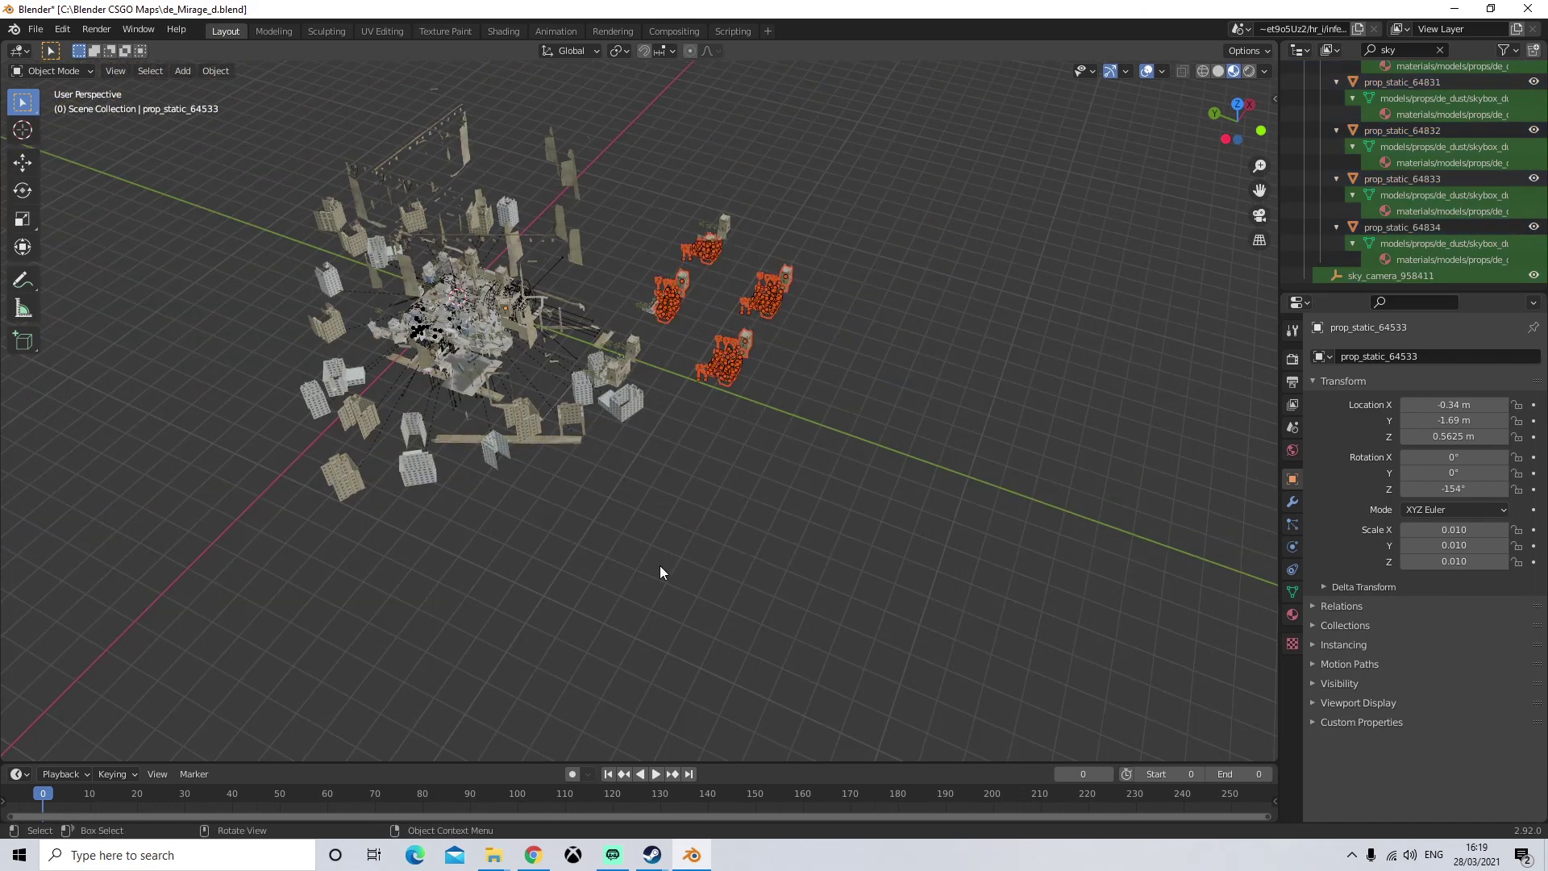
pyautogui.click(700, 382)
pyautogui.moveTo(700, 382); pyautogui.dragTo(843, 510, button='middle')
pyautogui.scroll(6, 939, 526)
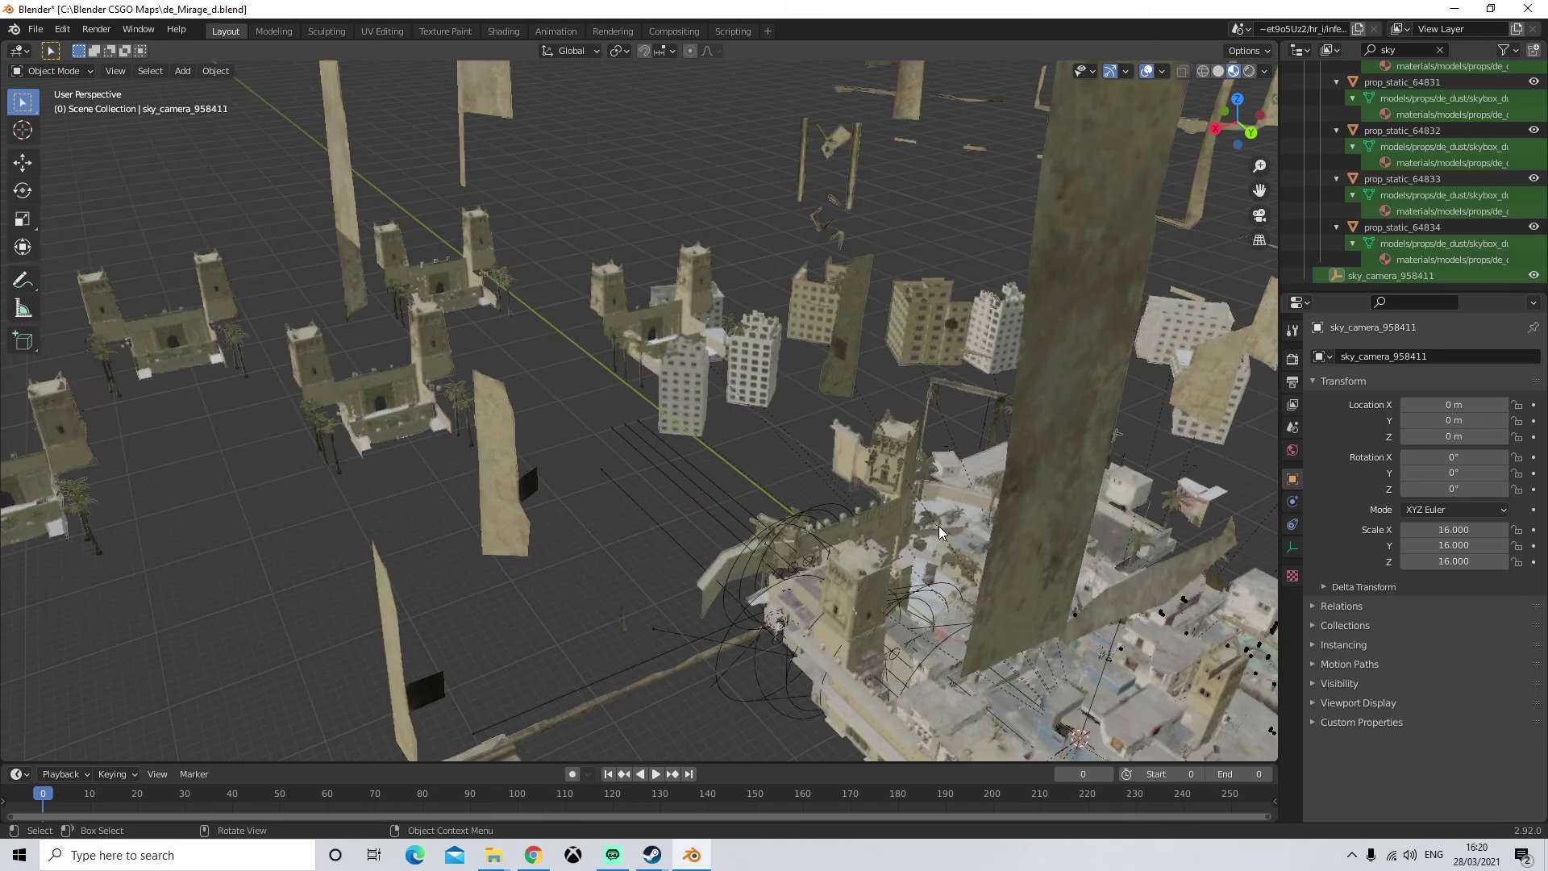
pyautogui.keyDown('shift'); pyautogui.moveTo(938, 526); pyautogui.dragTo(470, 298, button='middle'); pyautogui.keyUp('shift')
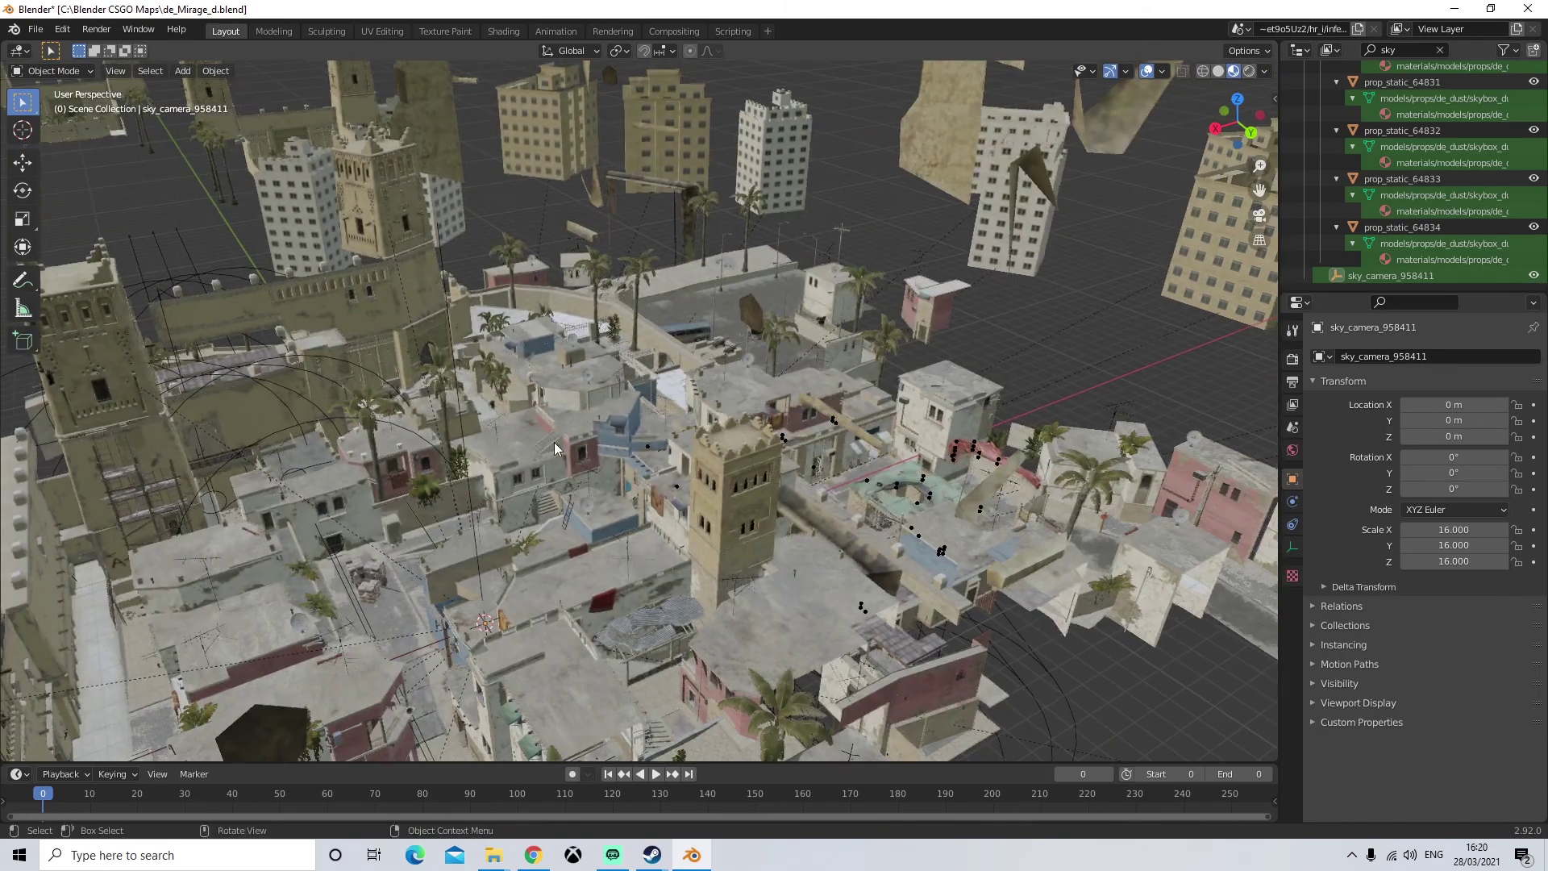
pyautogui.scroll(6, 597, 415)
pyautogui.scroll(-3, 597, 415)
pyautogui.moveTo(597, 415); pyautogui.dragTo(413, 409, button='middle')
pyautogui.scroll(-6, 666, 432)
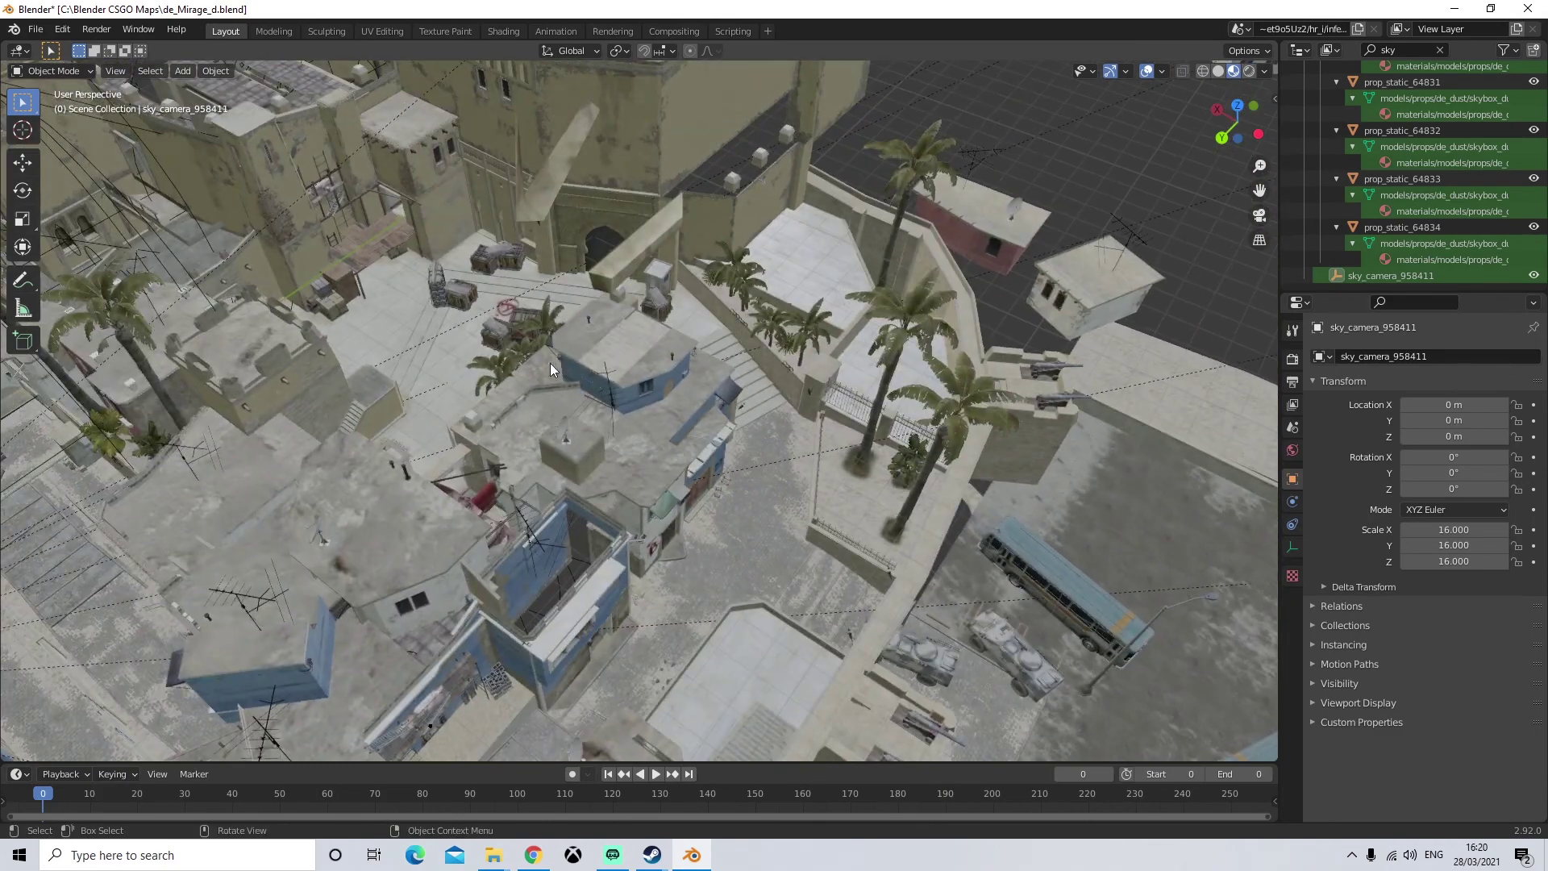
pyautogui.moveTo(549, 363); pyautogui.dragTo(680, 399, button='middle')
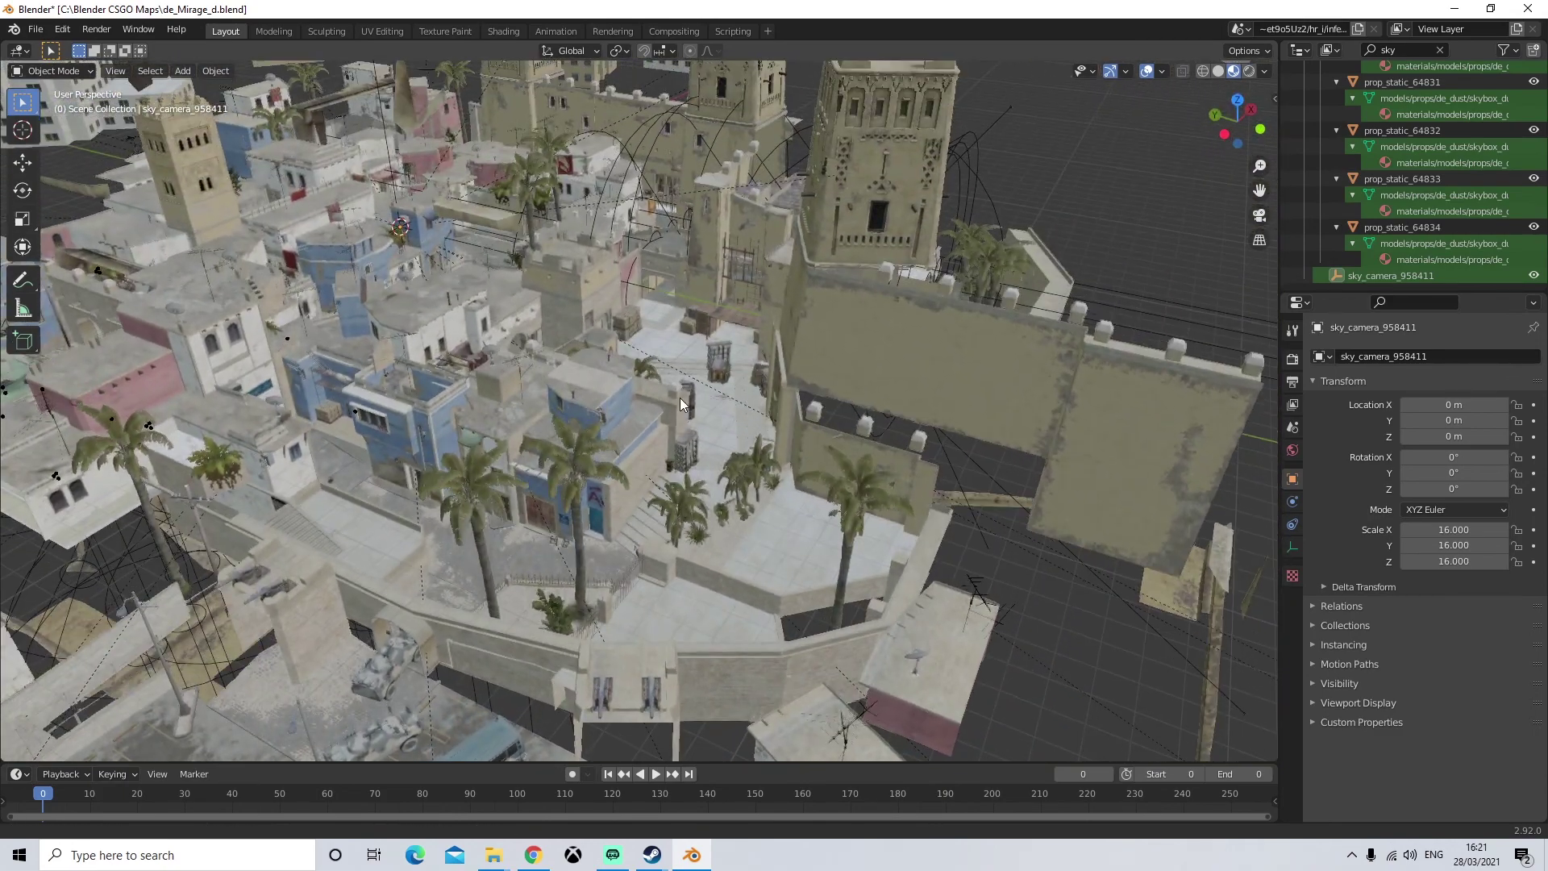
pyautogui.scroll(6, 680, 399)
pyautogui.moveTo(666, 234); pyautogui.dragTo(820, 461, button='middle')
pyautogui.scroll(3, 752, 352)
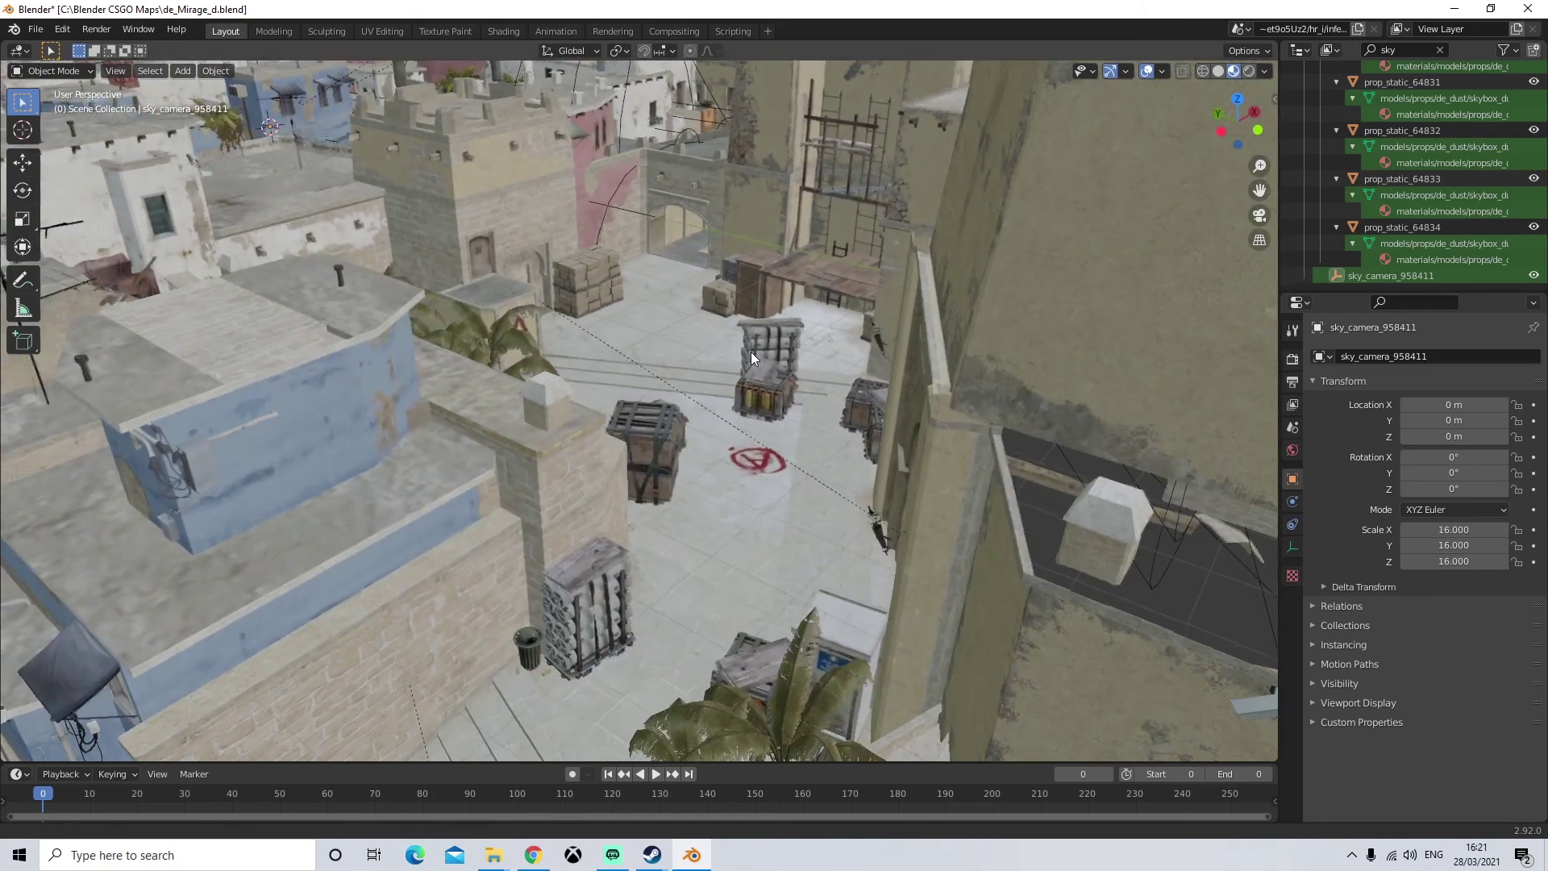
pyautogui.scroll(4, 761, 418)
pyautogui.moveTo(762, 419); pyautogui.dragTo(662, 266, button='middle')
pyautogui.moveTo(331, 259); pyautogui.dragTo(650, 347, button='middle')
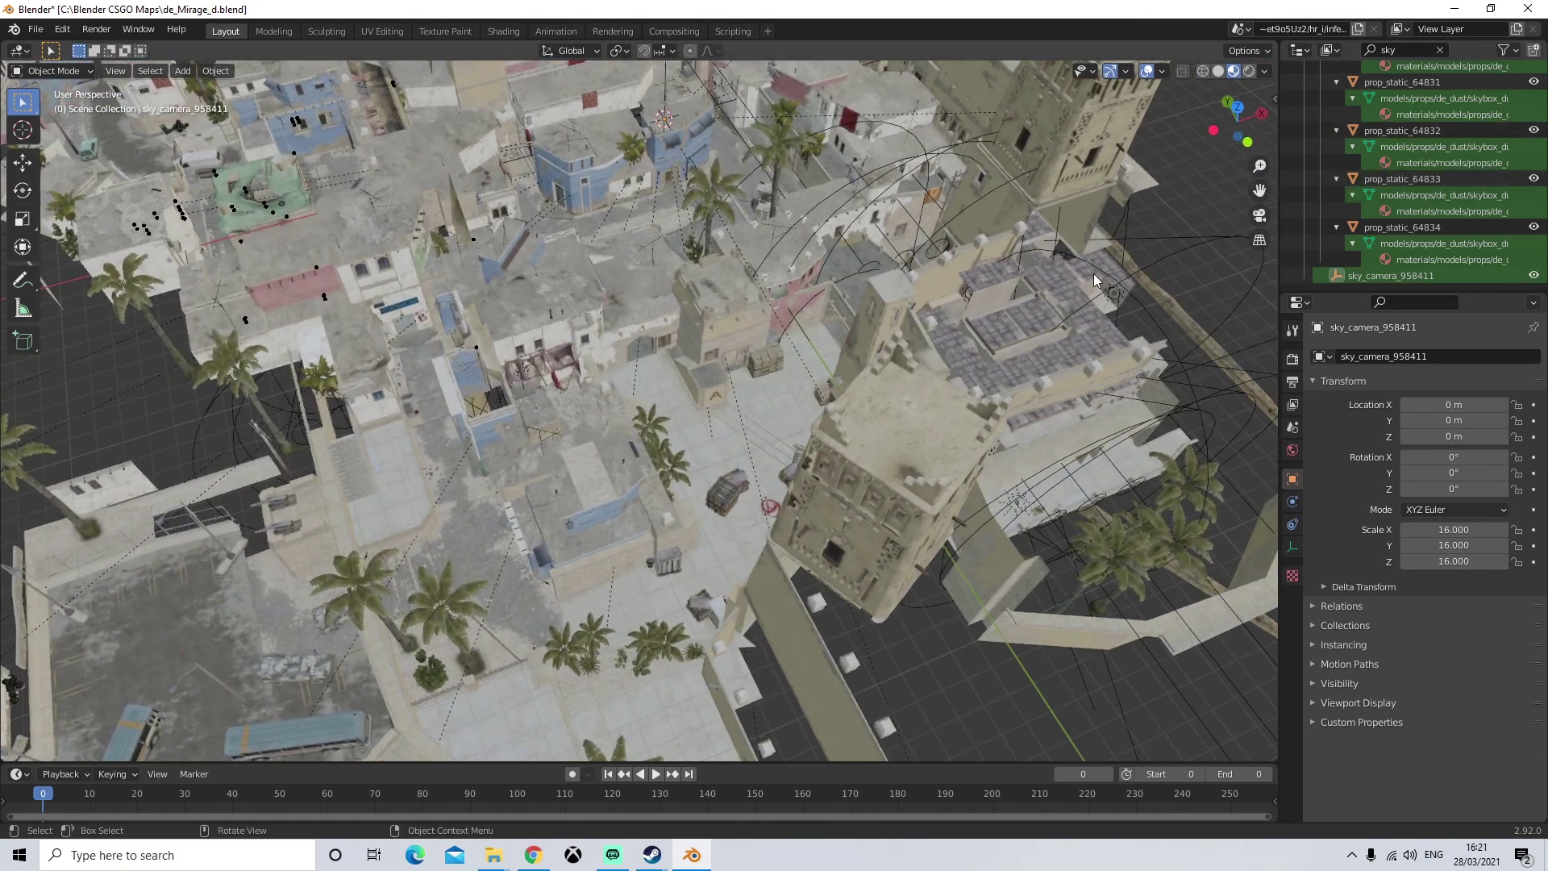
pyautogui.moveTo(850, 415); pyautogui.dragTo(743, 795, button='middle')
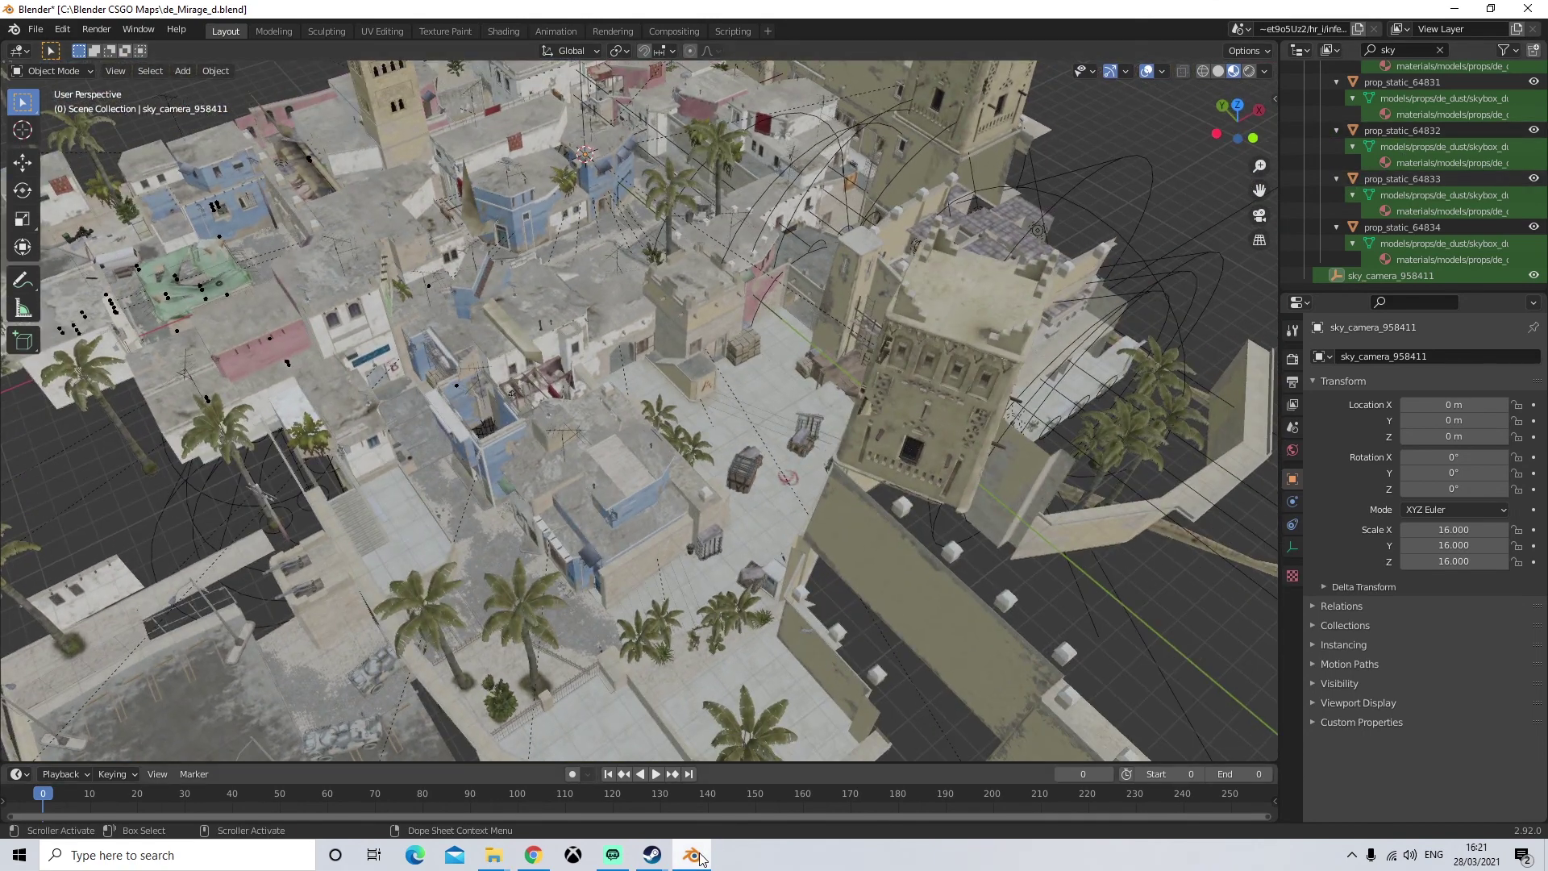